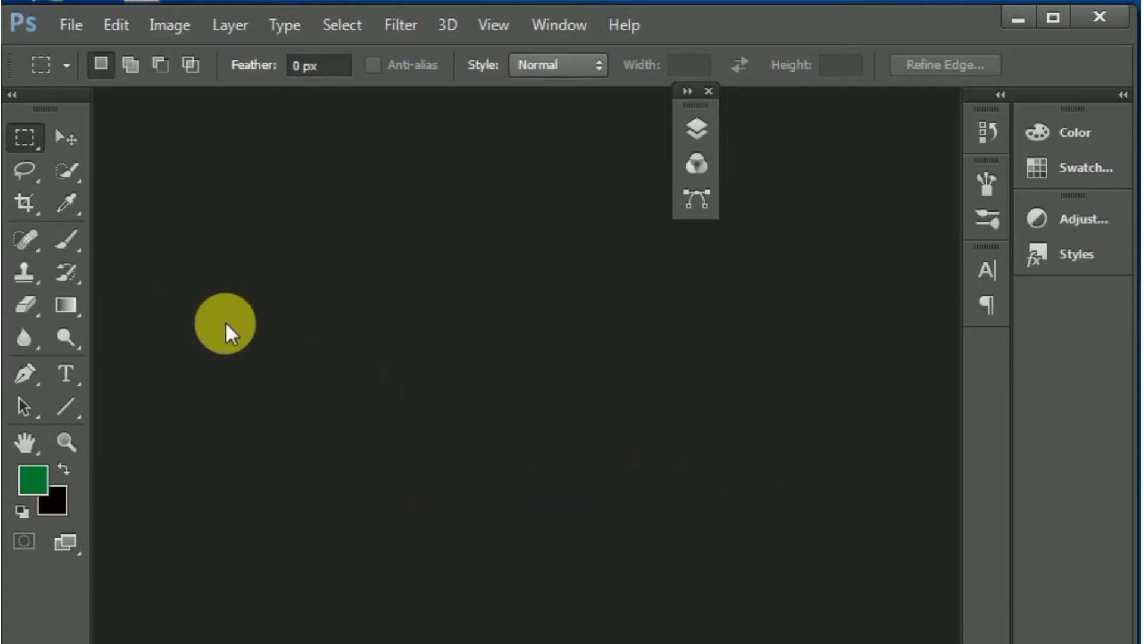
# Create Untitled-1 as a white 1024 x 768 px document from the Web preset.
pyautogui.click(62, 19)
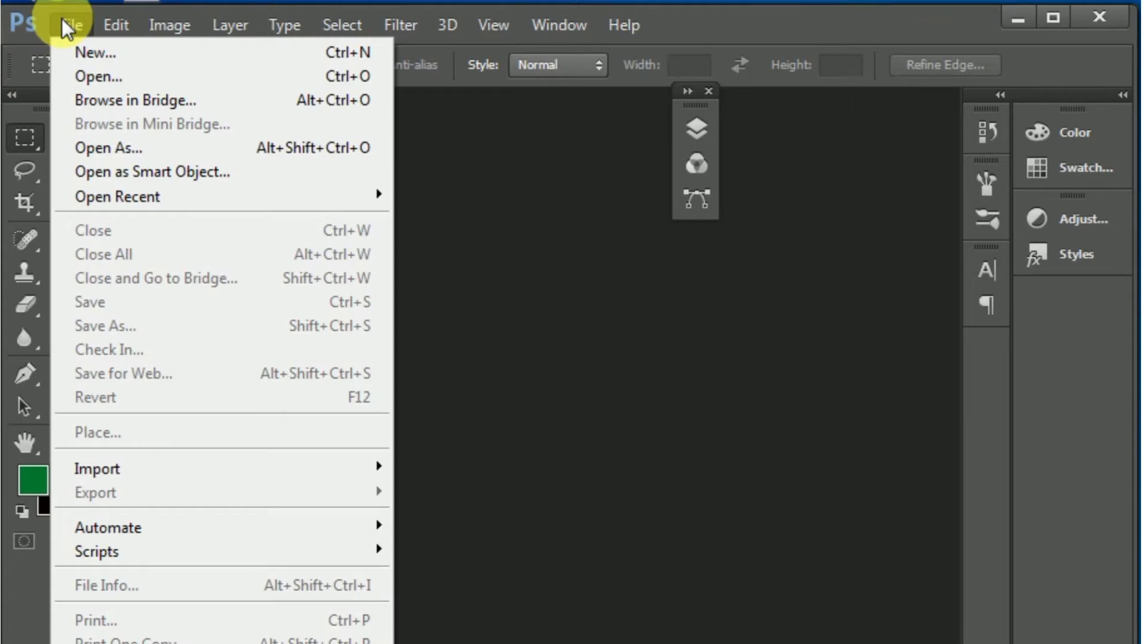
pyautogui.click(96, 53)
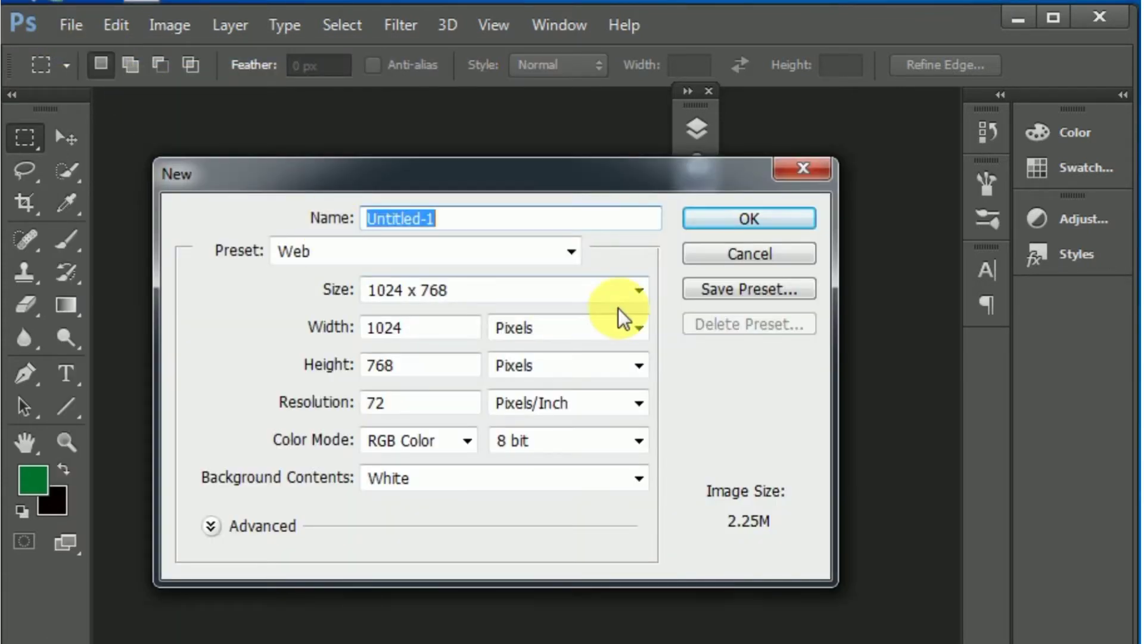
pyautogui.click(633, 292)
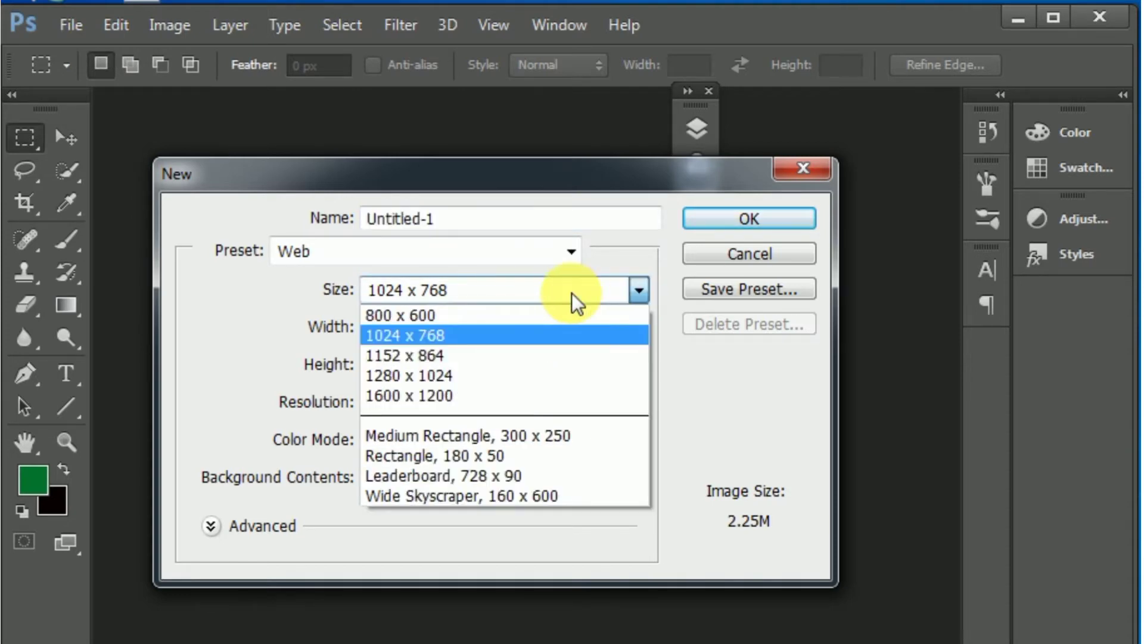
pyautogui.click(451, 335)
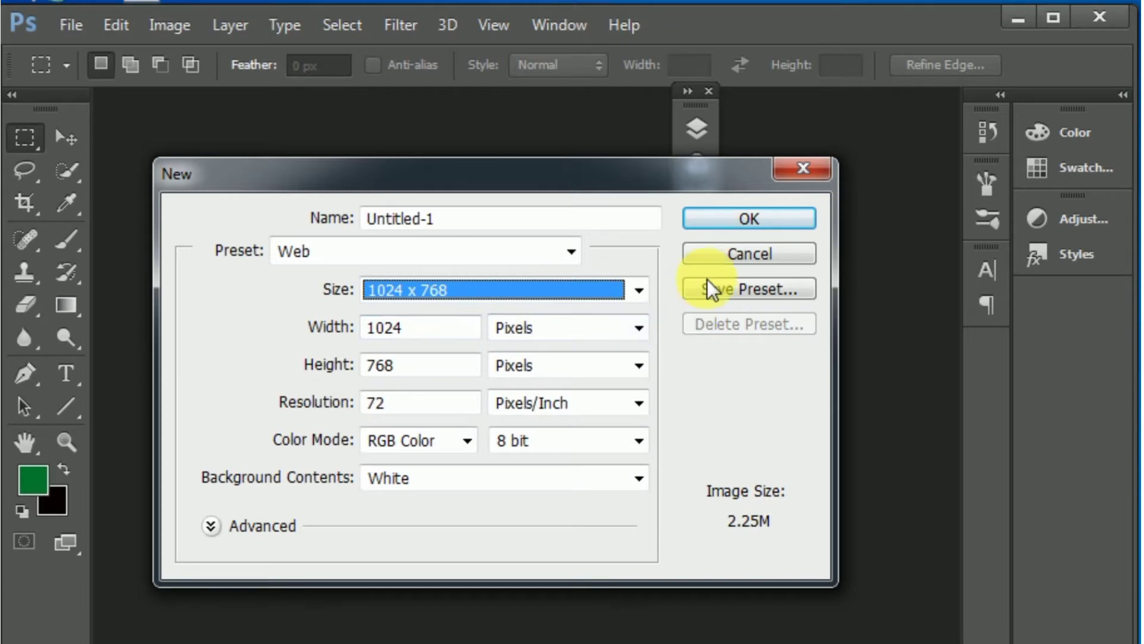
pyautogui.click(747, 220)
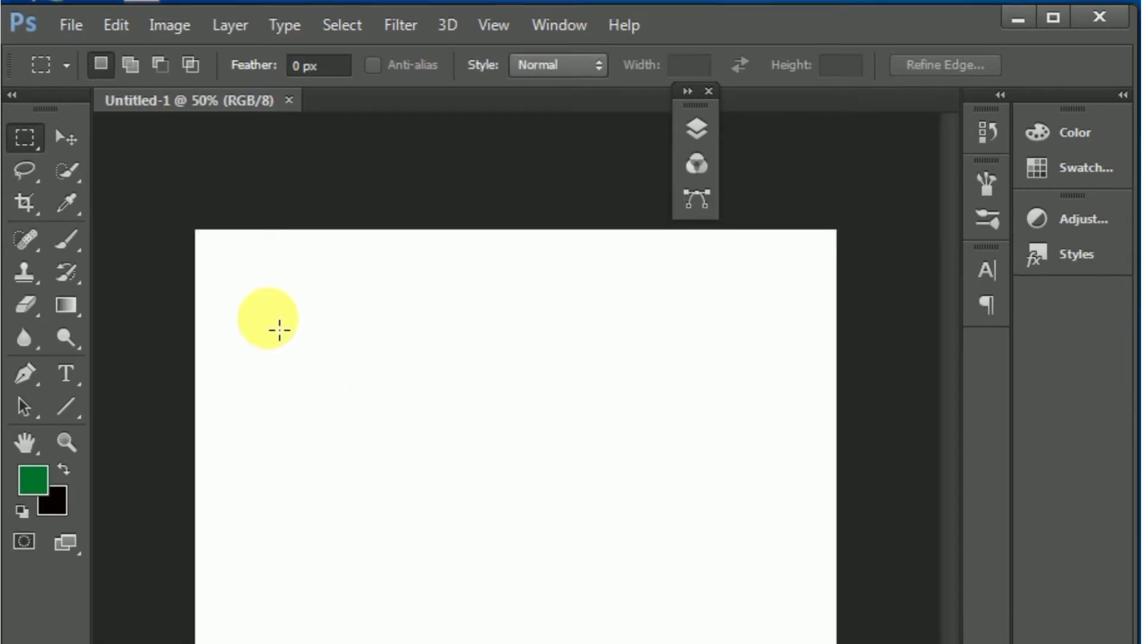
# Invert the white canvas to solid black and zoom in on it.
pyautogui.click(173, 26)
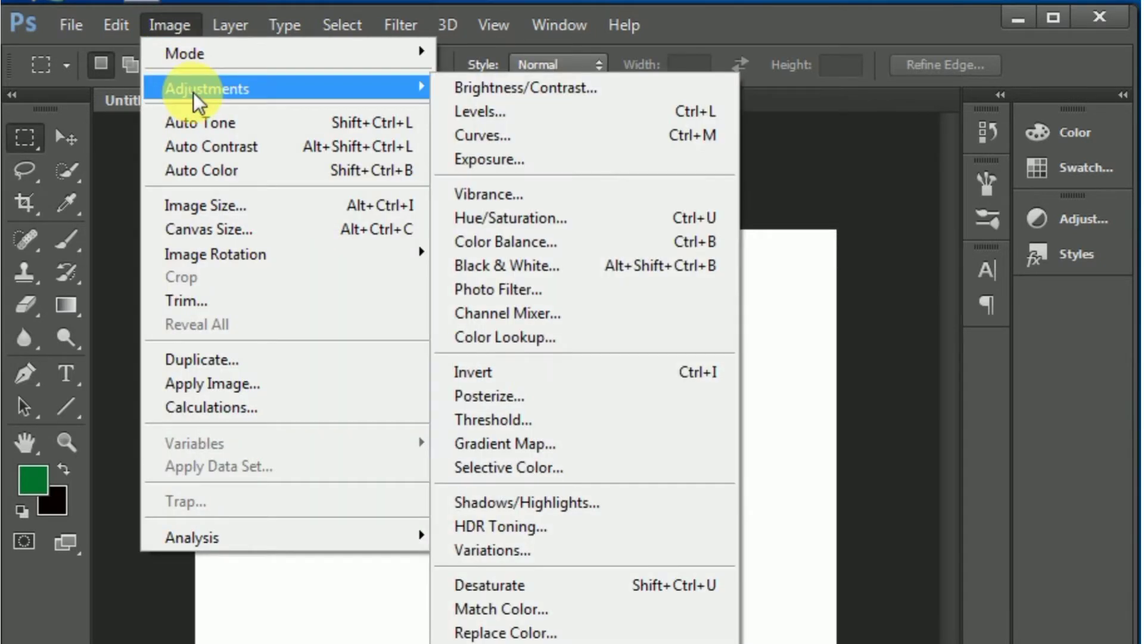
pyautogui.moveTo(207, 87)
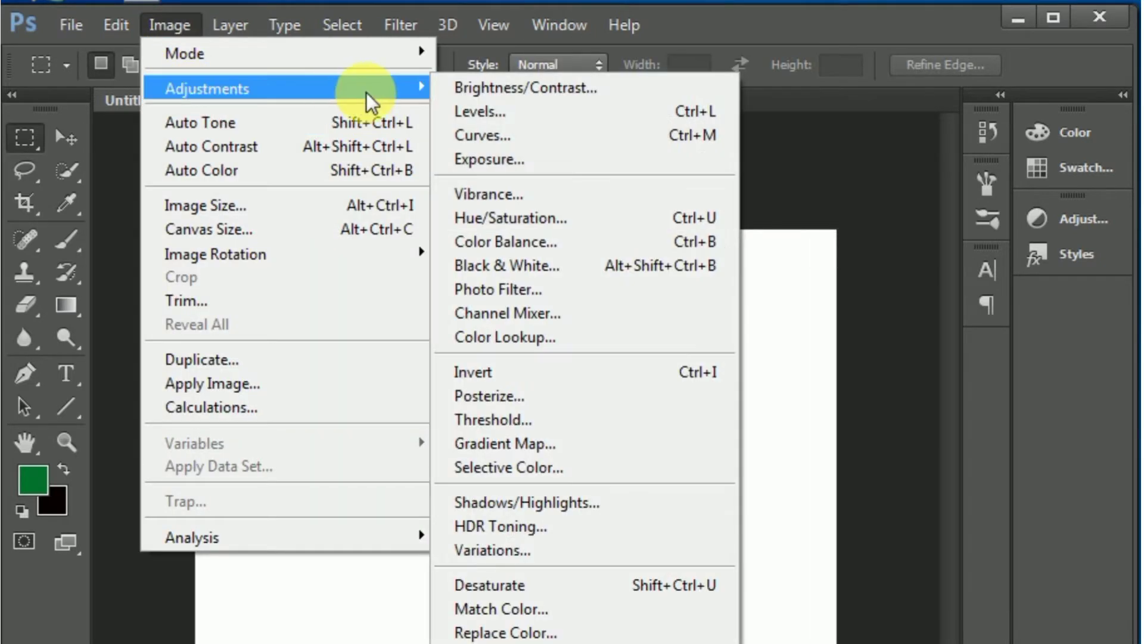
pyautogui.click(638, 372)
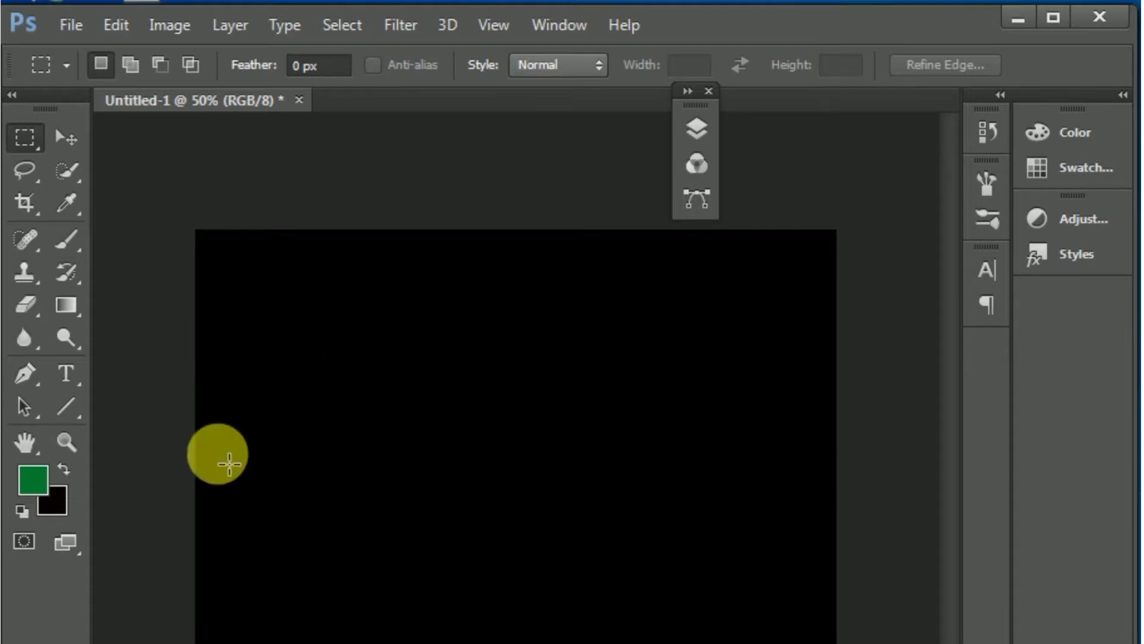
pyautogui.click(80, 444)
pyautogui.click(366, 484)
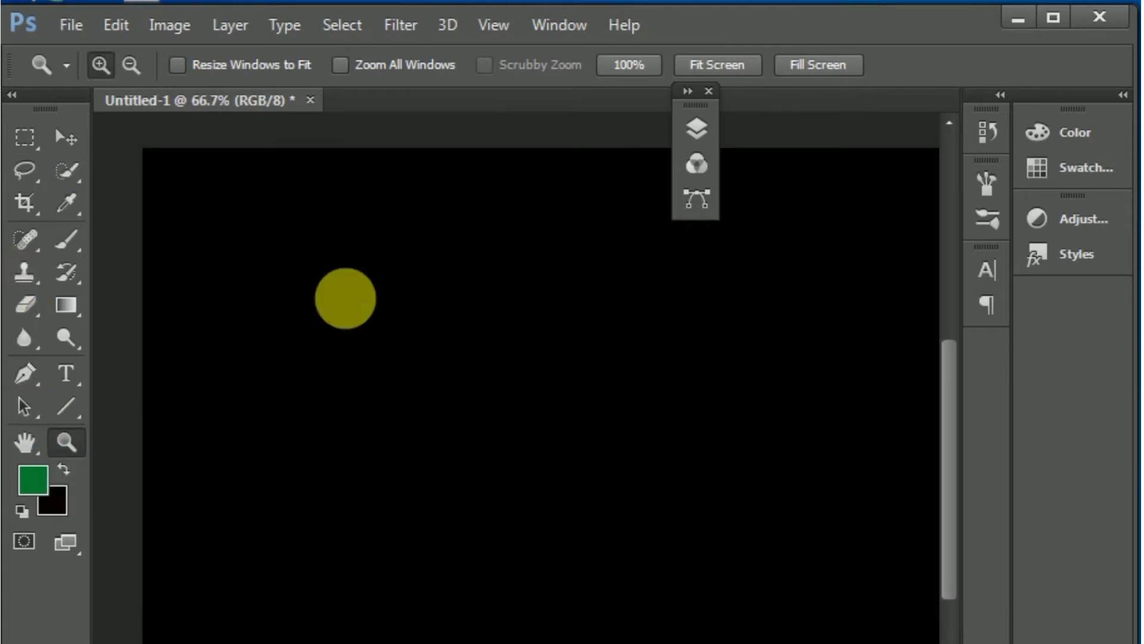
# Draw Shape 1, a straight vertical white line 20 px wide and about 246 px tall.
pyautogui.press('u')
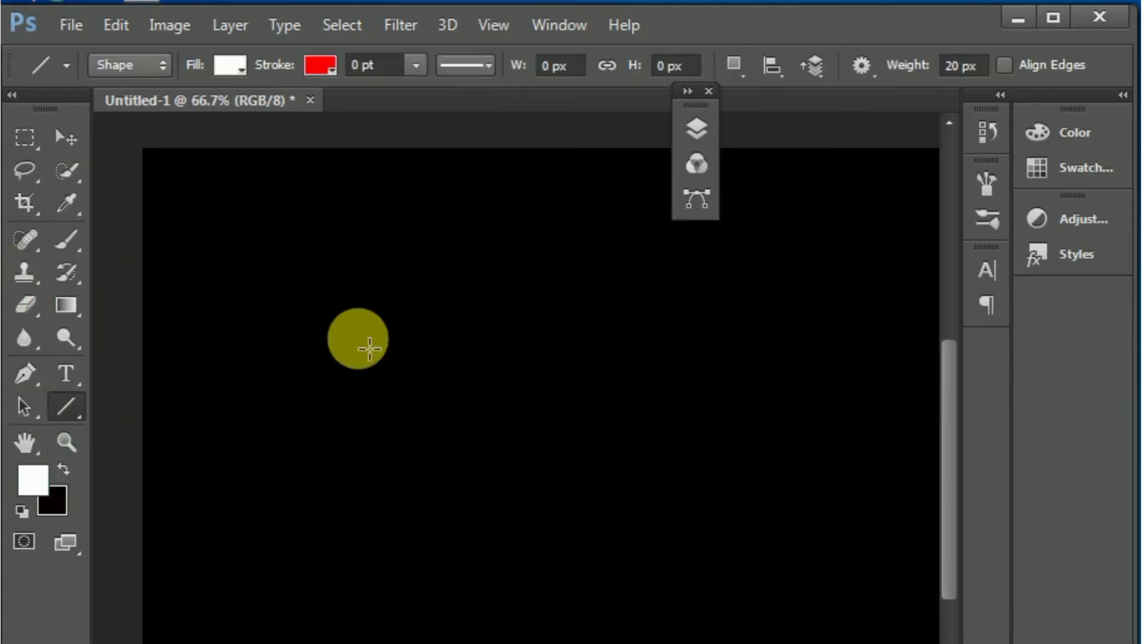
pyautogui.moveTo(435, 350); pyautogui.dragTo(424, 521)
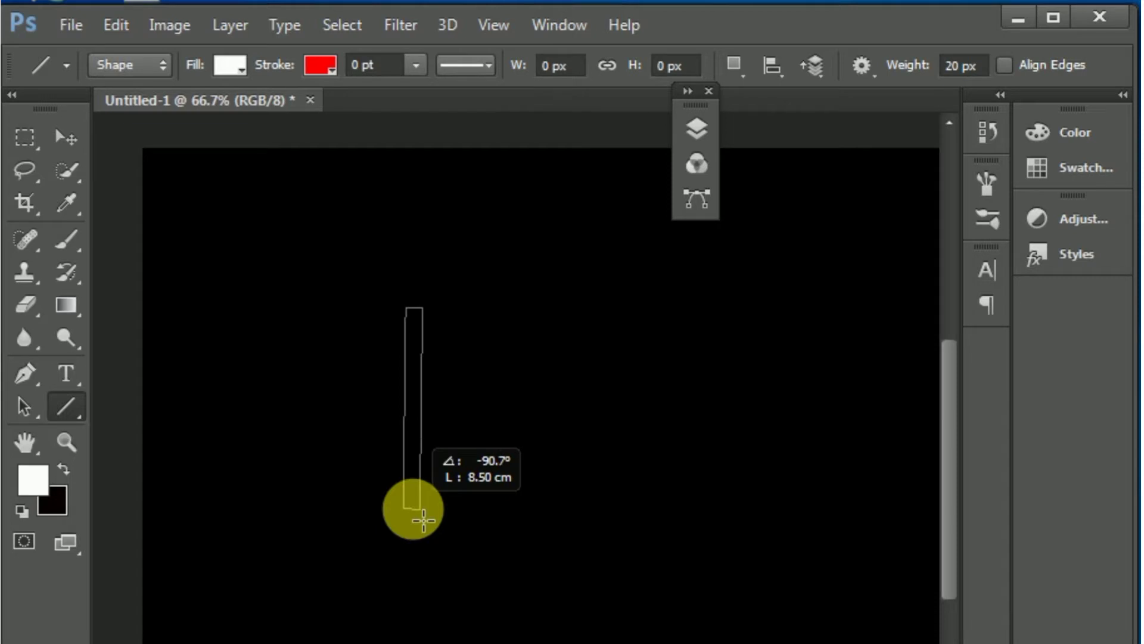
pyautogui.press('shift')
pyautogui.moveTo(423, 520); pyautogui.dragTo(423, 525)
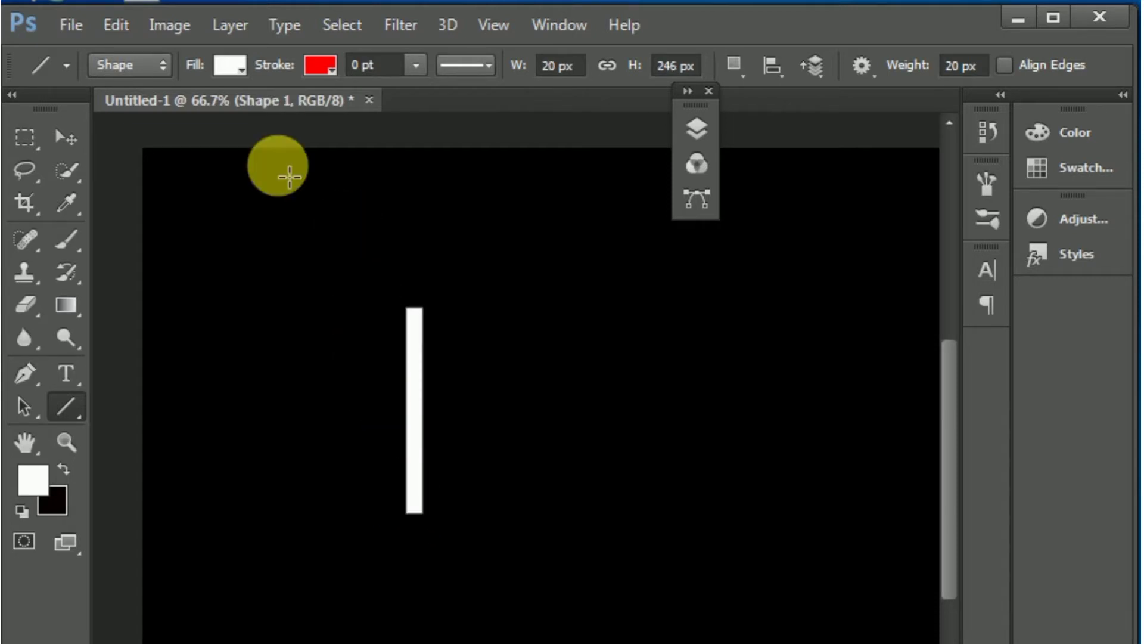
pyautogui.click(391, 34)
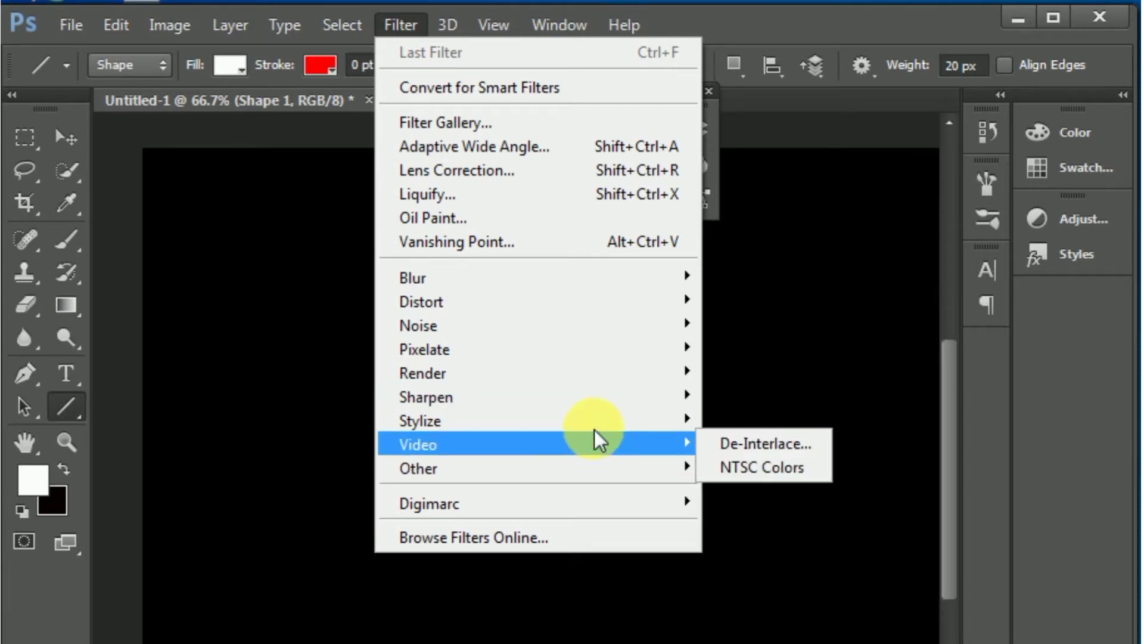
pyautogui.moveTo(537, 420)
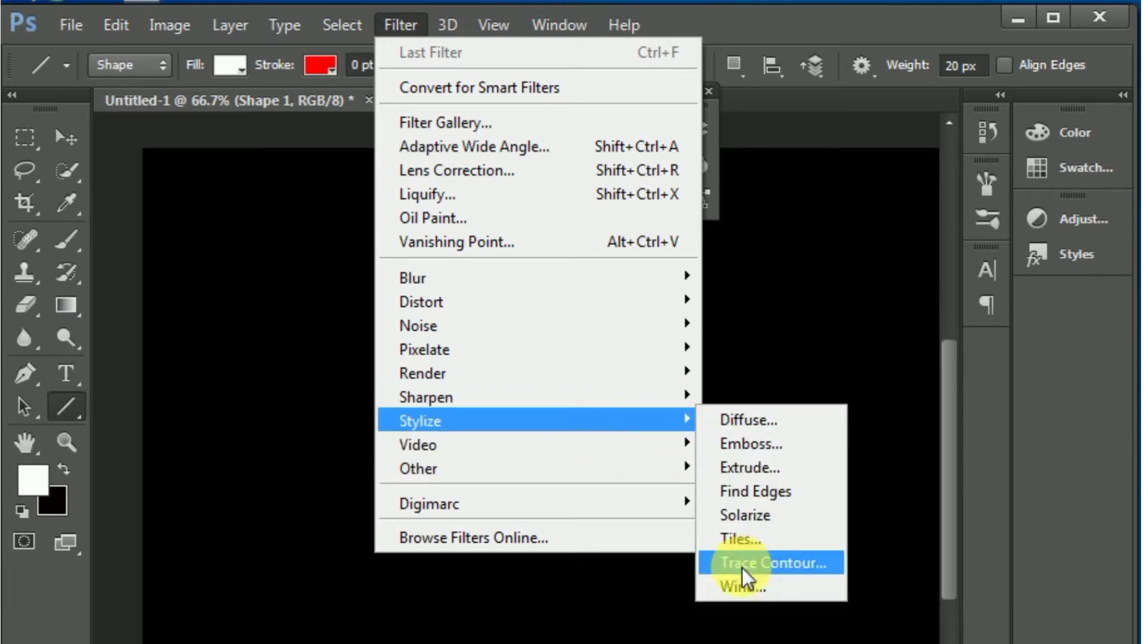
# Rasterize the line and apply the Wind filter with the plain Wind method, from the right.
pyautogui.click(741, 578)
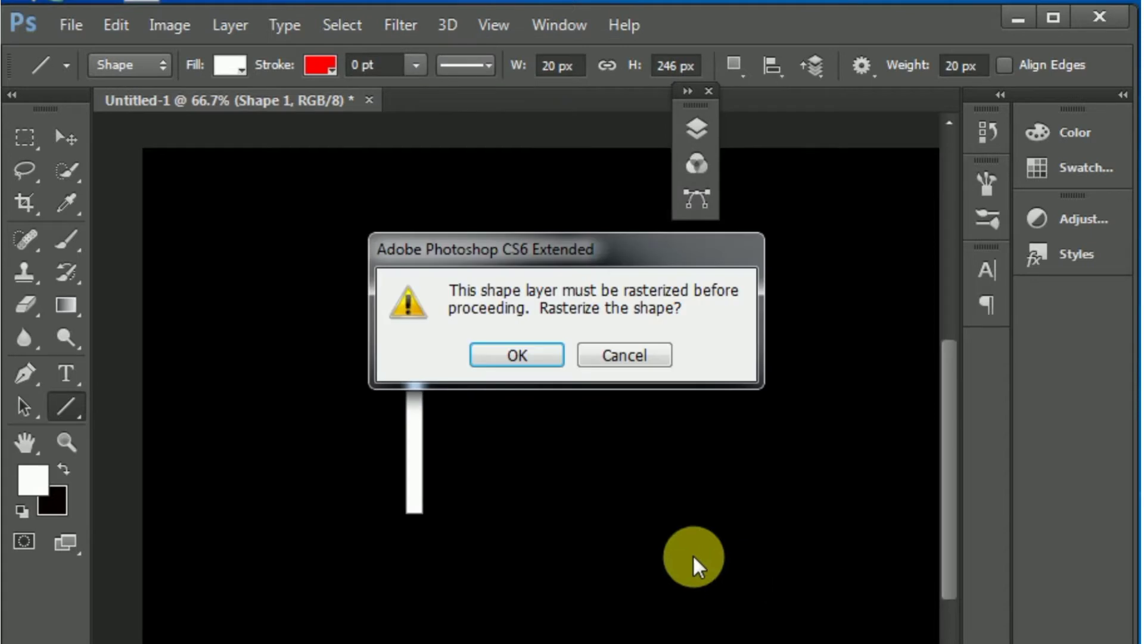
pyautogui.click(518, 355)
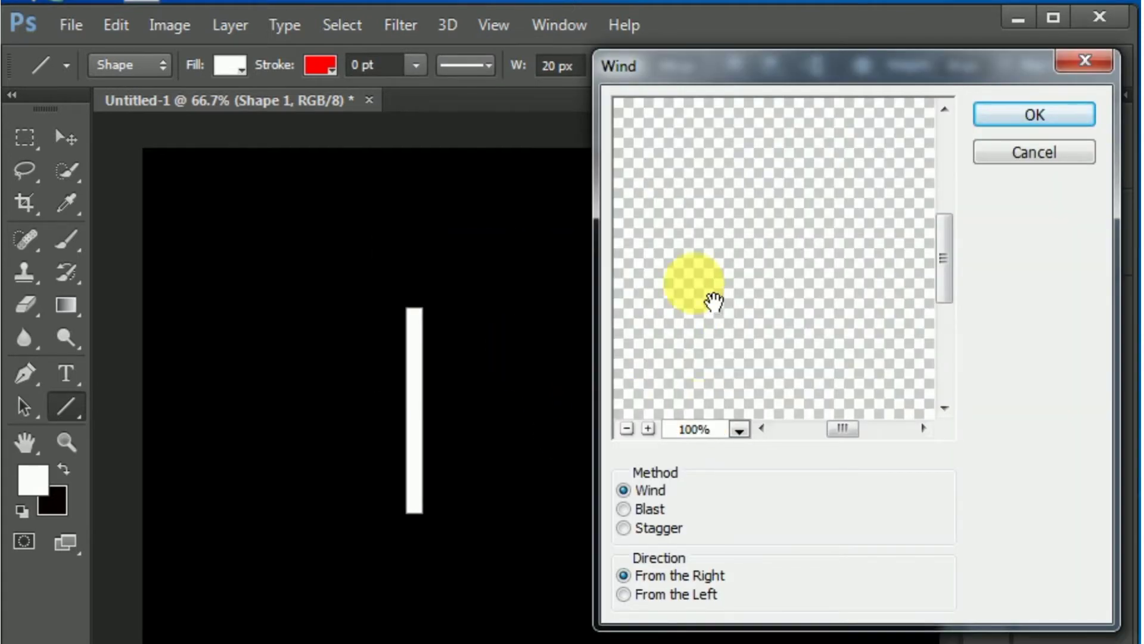
pyautogui.click(629, 429)
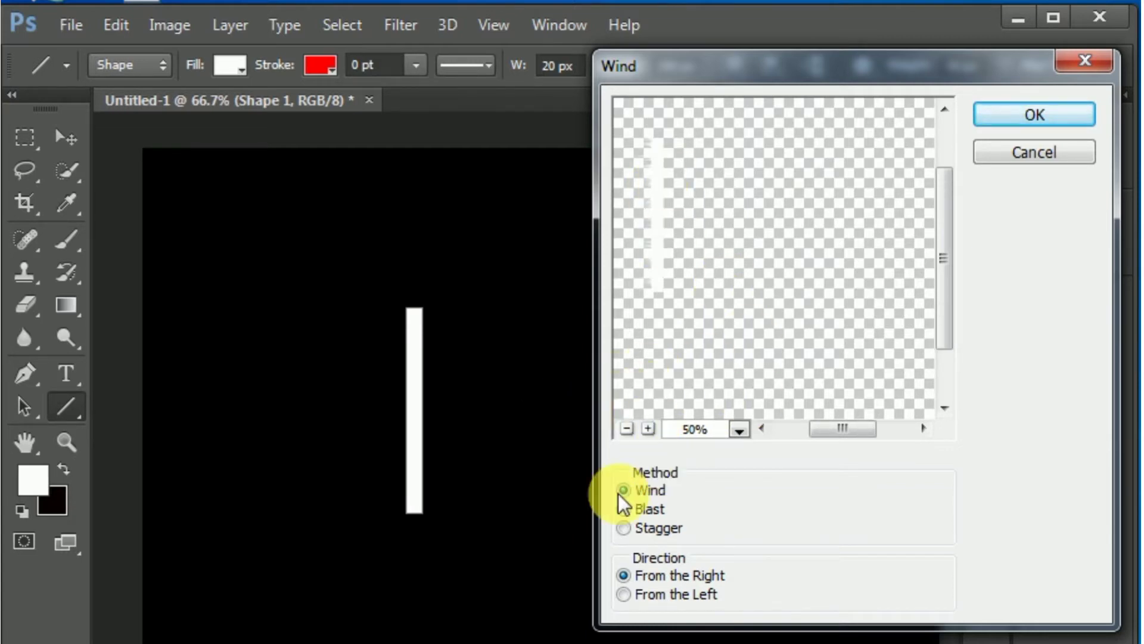
pyautogui.click(626, 513)
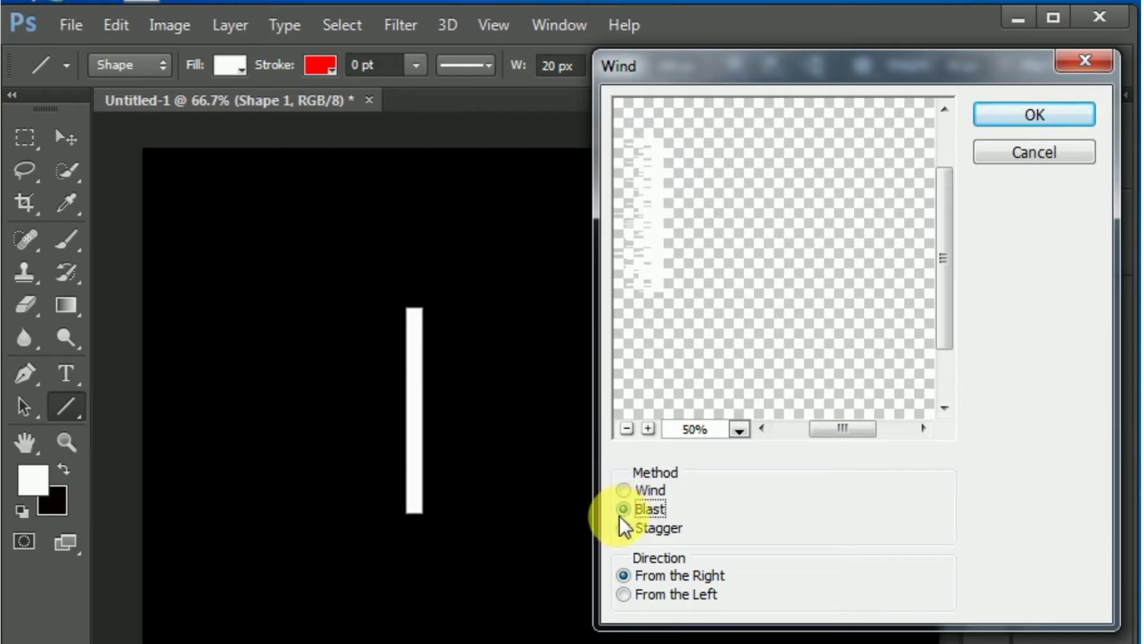
pyautogui.click(621, 525)
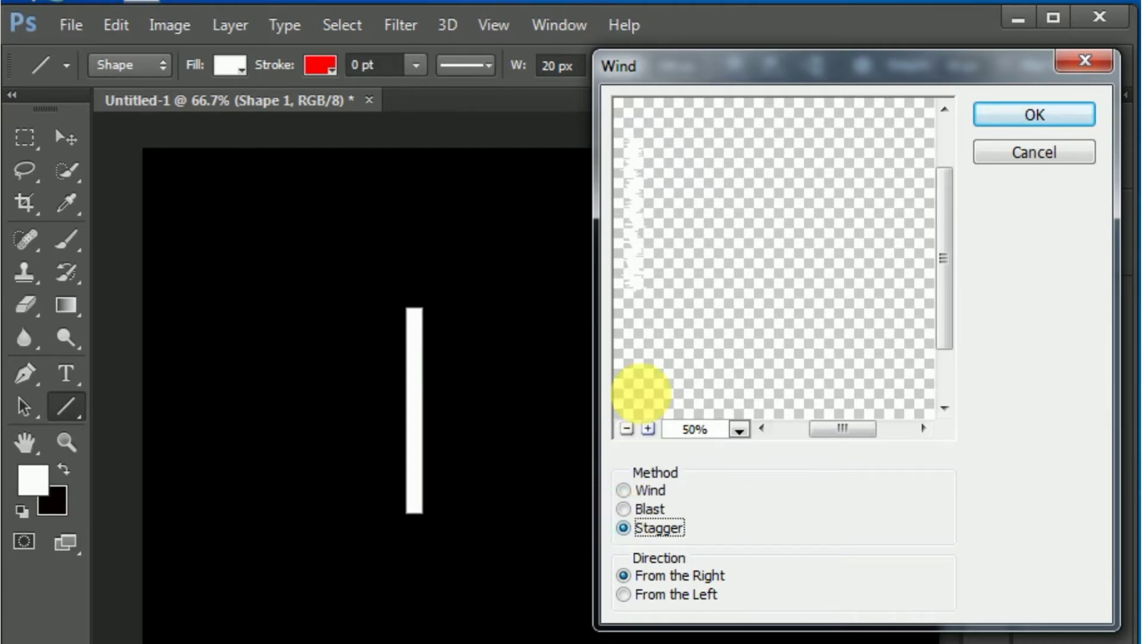
pyautogui.click(623, 489)
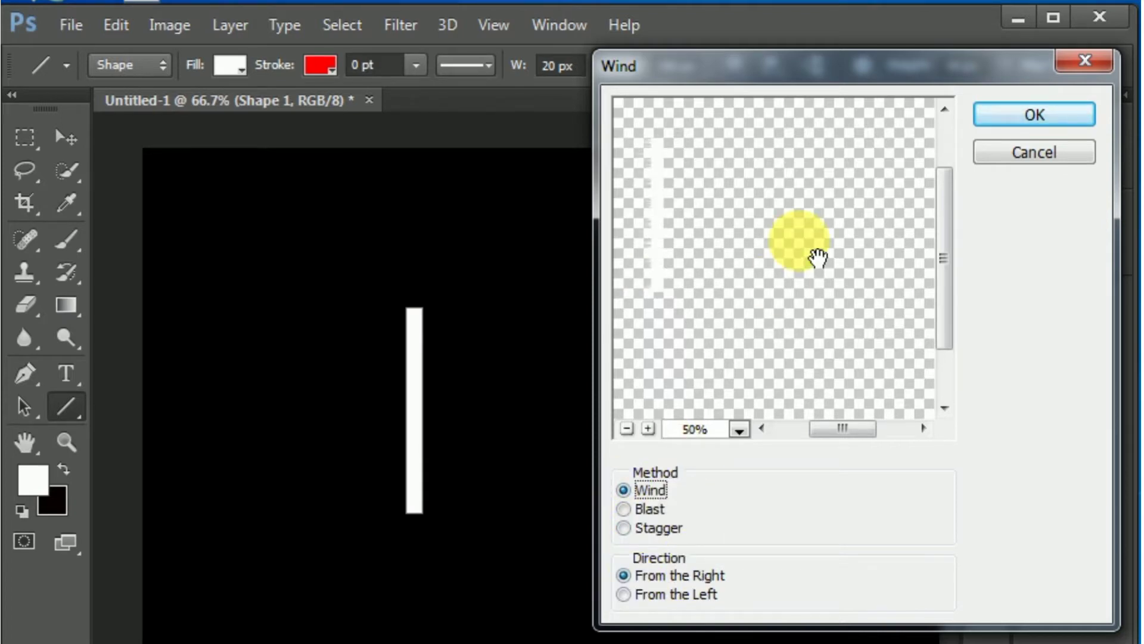
pyautogui.click(1027, 118)
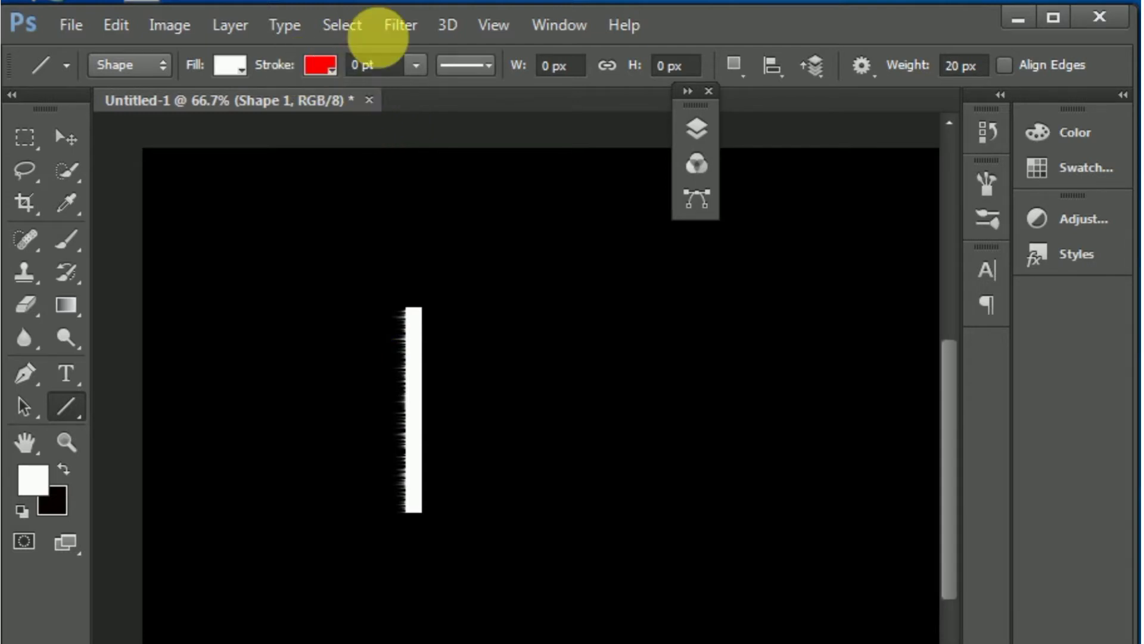
# Reapply Wind several more times to lengthen the streaks, then move the shape rightward.
pyautogui.click(383, 32)
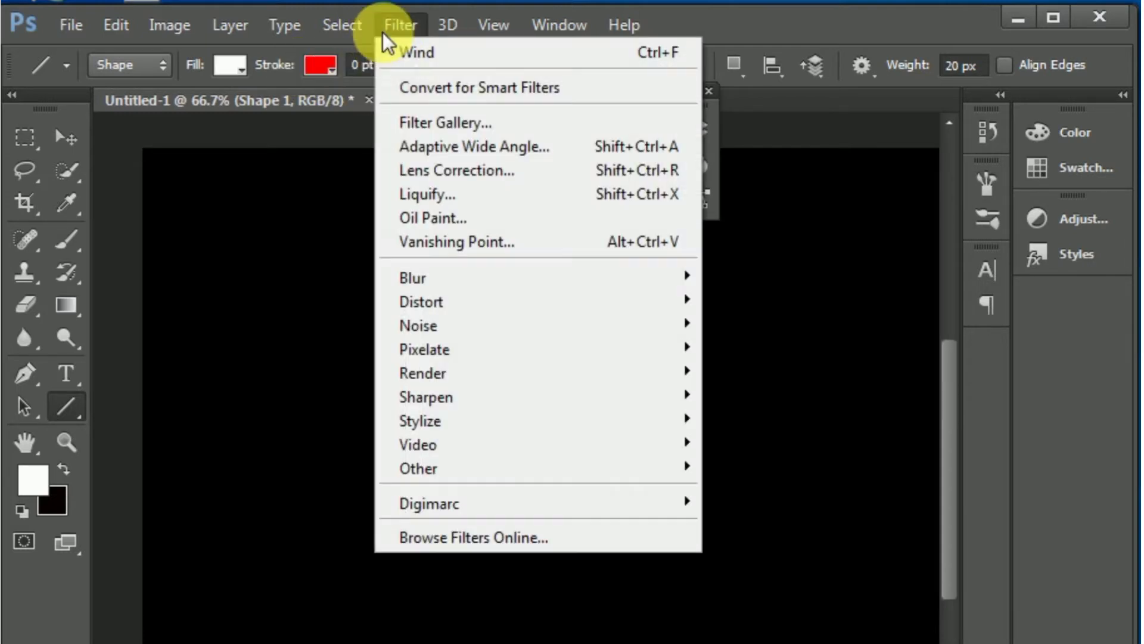
pyautogui.click(504, 51)
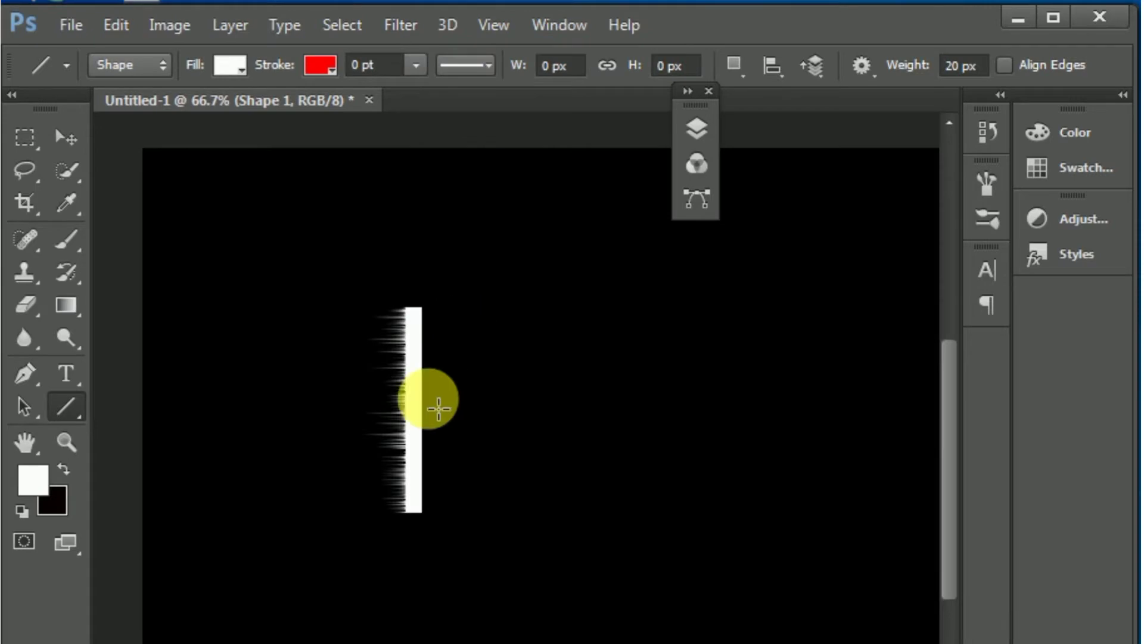
pyautogui.click(398, 24)
pyautogui.click(443, 53)
pyautogui.click(399, 24)
pyautogui.click(417, 52)
pyautogui.click(398, 24)
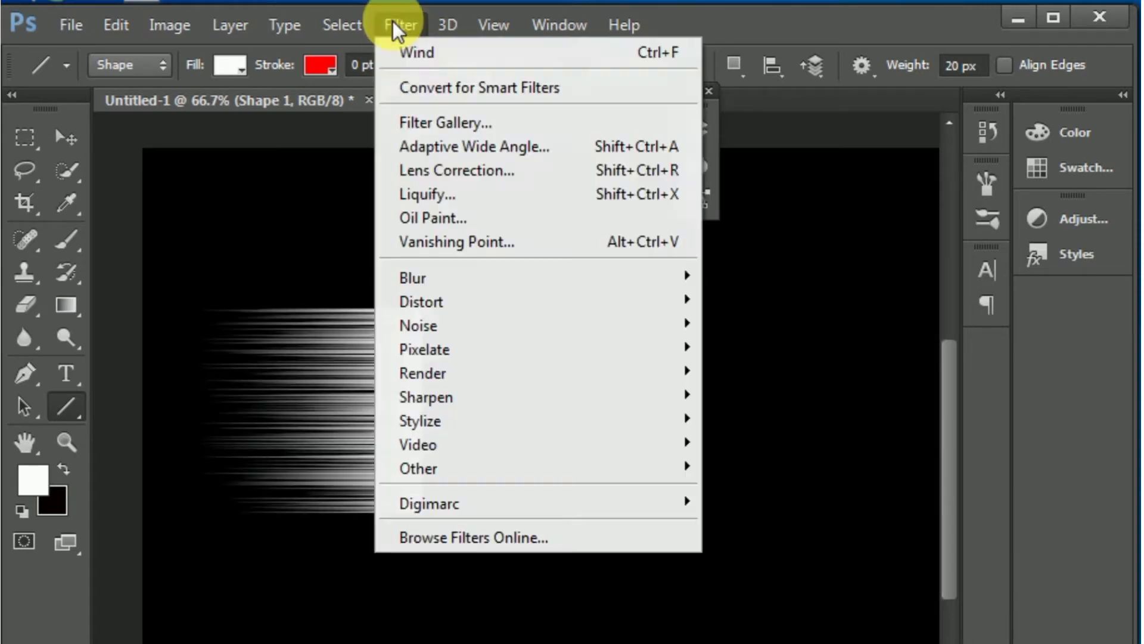
pyautogui.click(417, 52)
pyautogui.click(65, 137)
pyautogui.moveTo(357, 590)
pyautogui.mouseDown()
pyautogui.moveTo(559, 592)
pyautogui.moveTo(506, 545)
pyautogui.mouseUp()
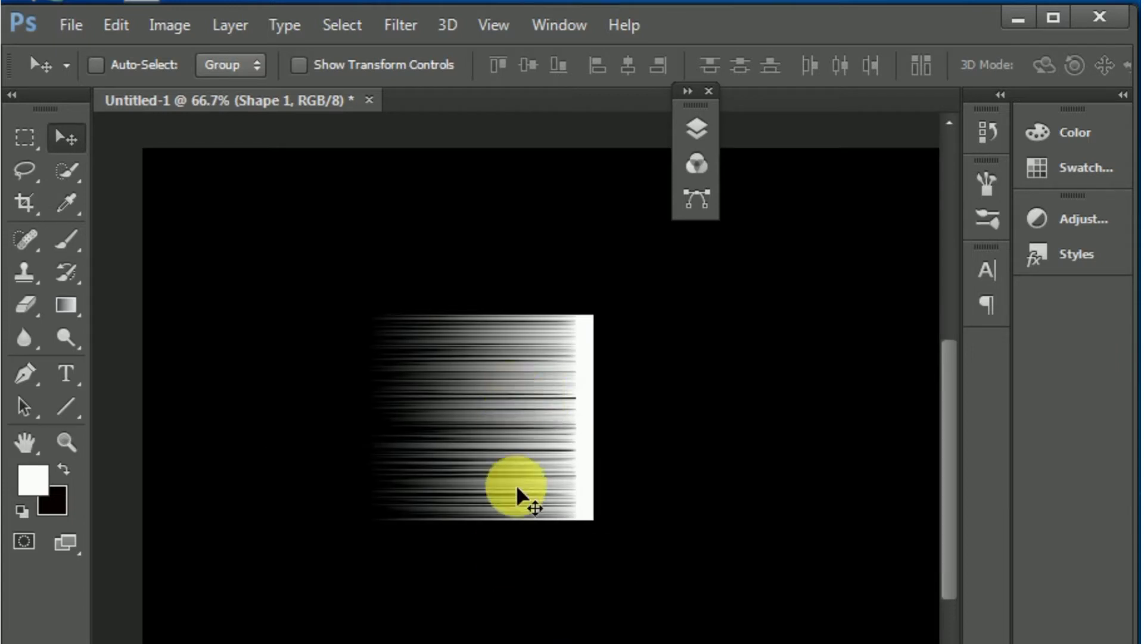
# Put the streaked shape into Free Transform and switch it to Warp mode.
pyautogui.click(116, 25)
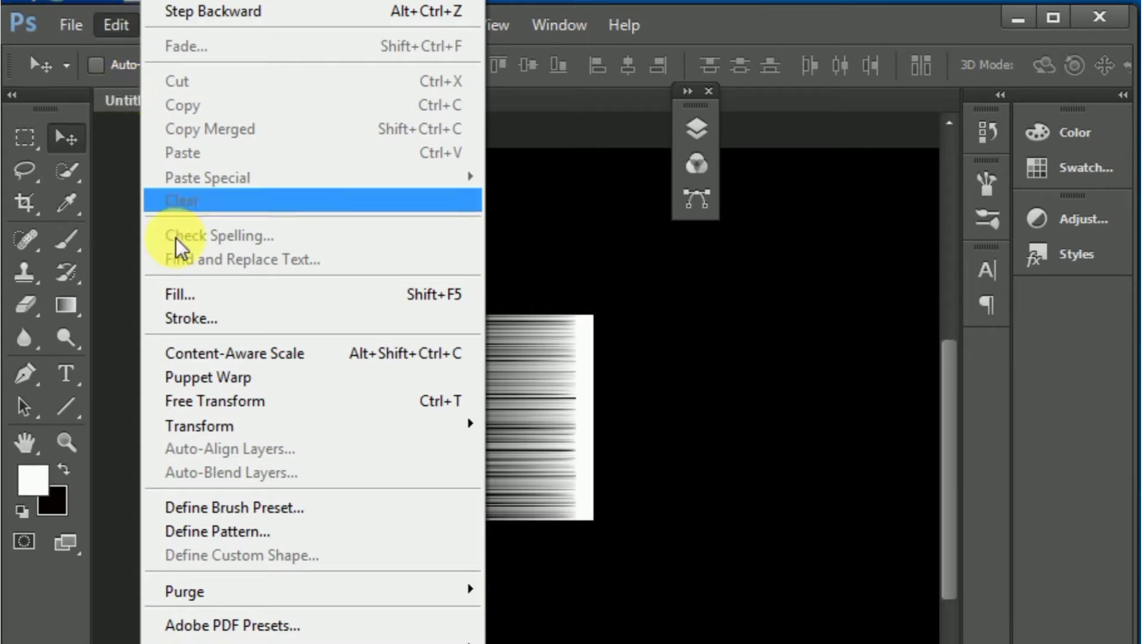
pyautogui.click(221, 395)
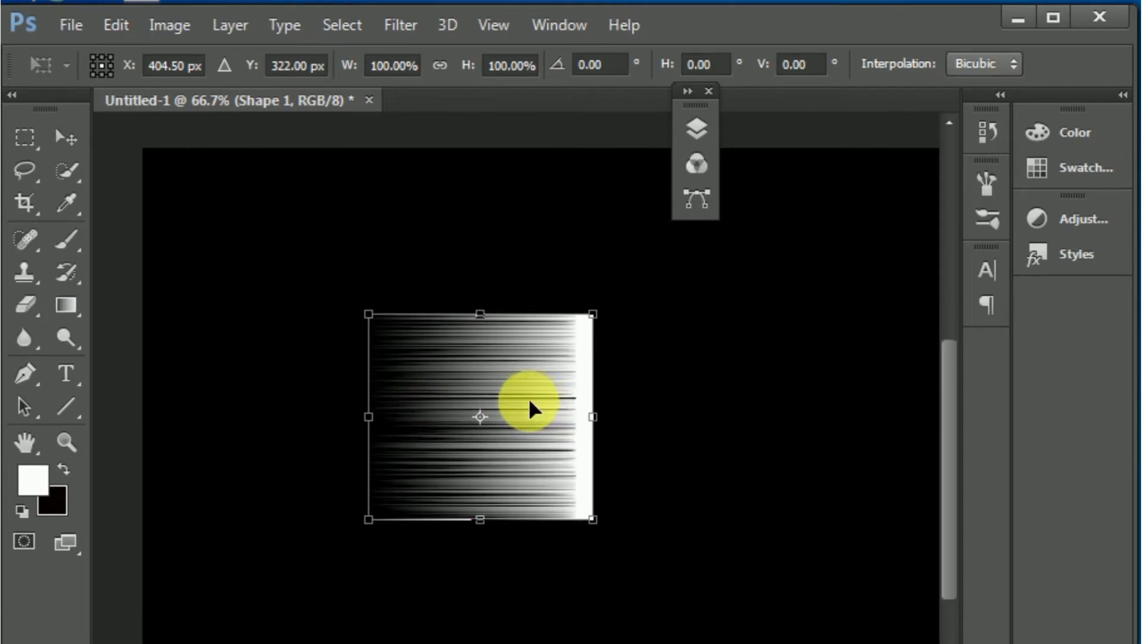
pyautogui.click(117, 25)
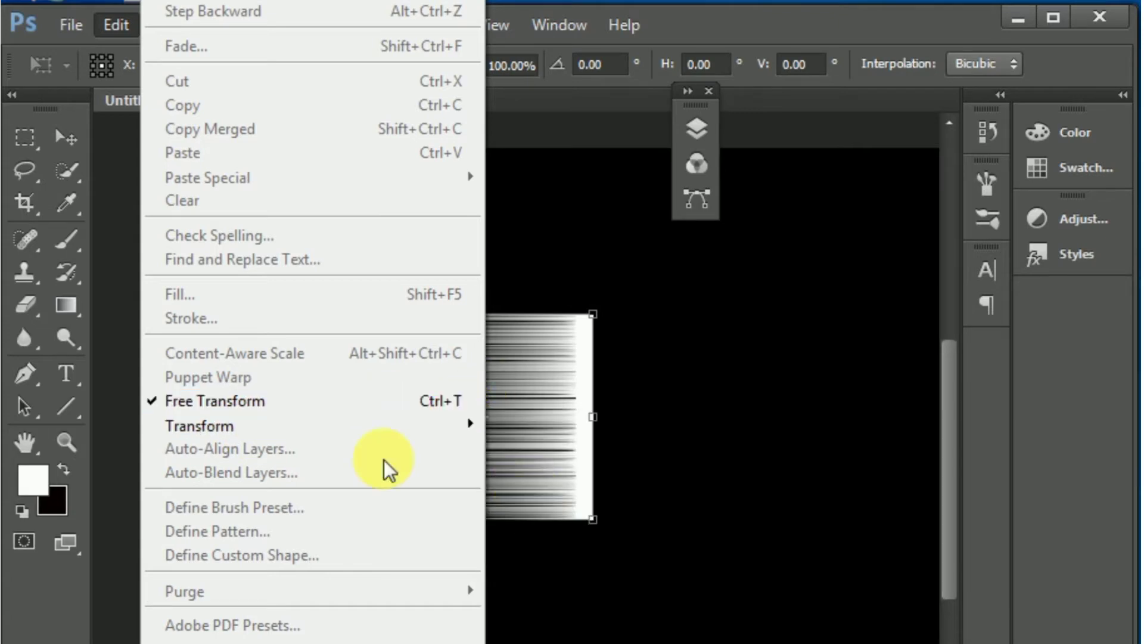
pyautogui.moveTo(232, 426)
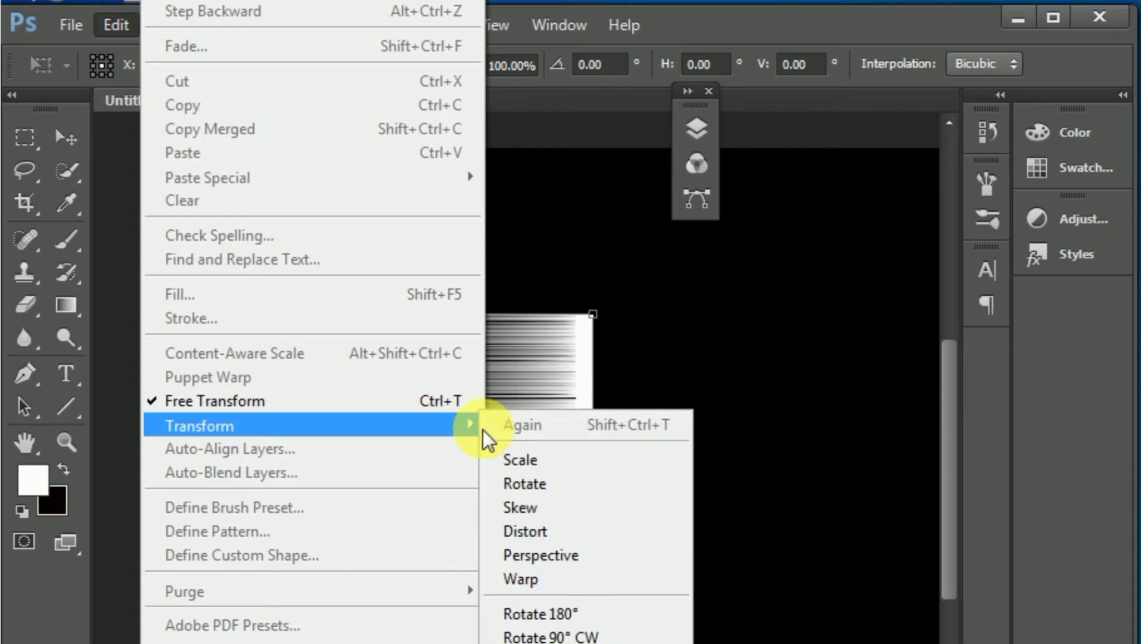
pyautogui.click(538, 574)
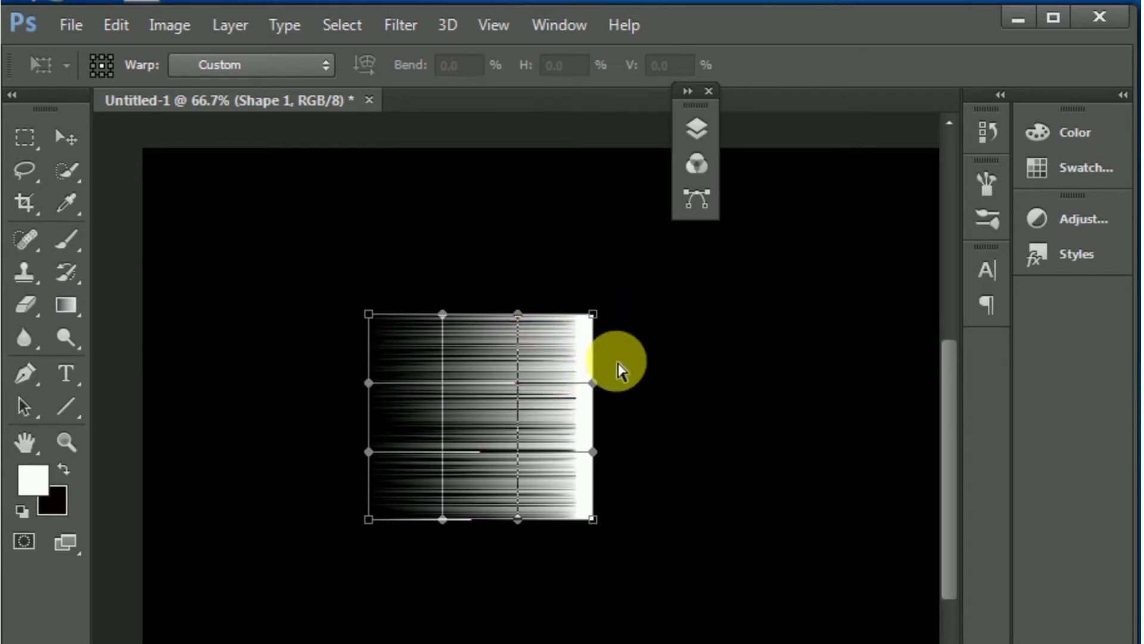
# Bend the right side into a sweeping curved petal with the warp handles and commit.
pyautogui.moveTo(593, 384); pyautogui.dragTo(614, 396)
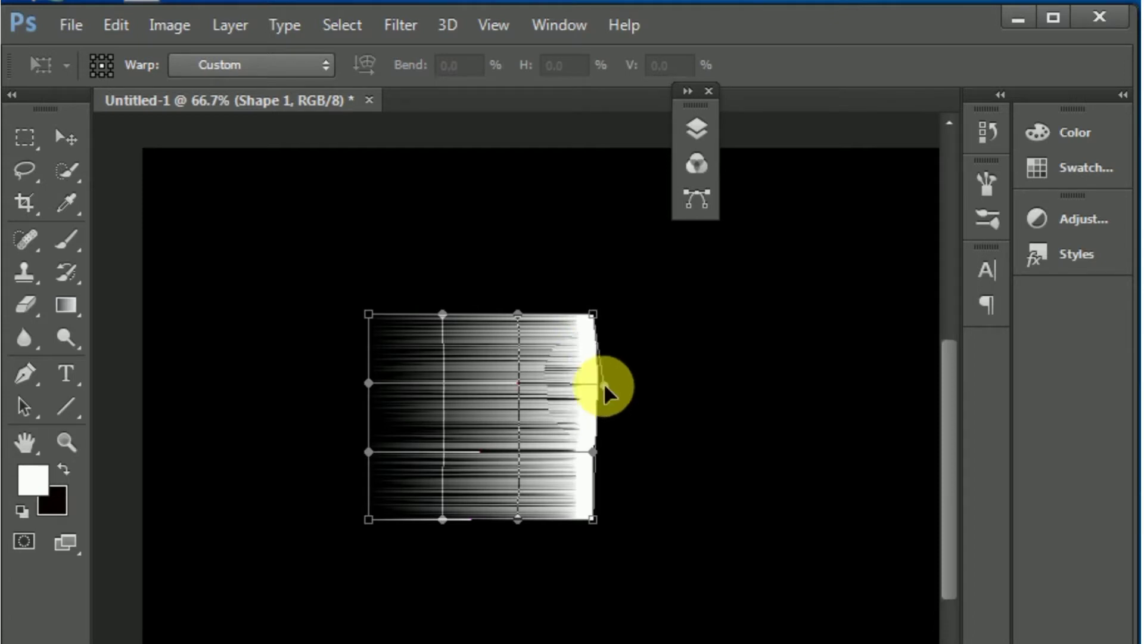
pyautogui.moveTo(589, 448); pyautogui.dragTo(633, 536)
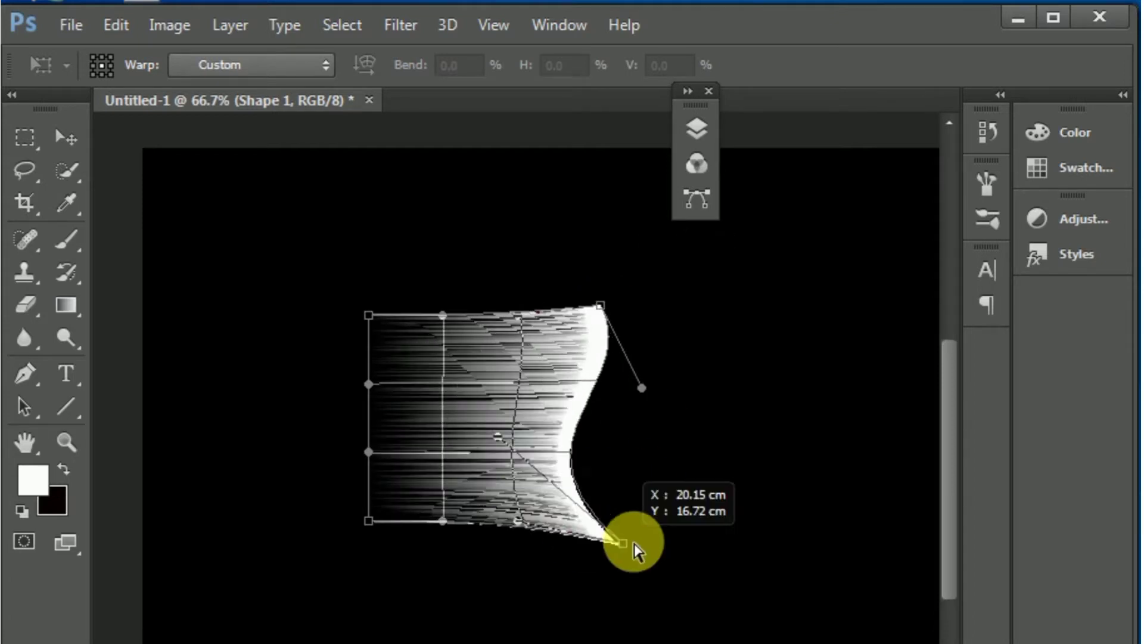
pyautogui.moveTo(371, 417); pyautogui.dragTo(341, 412)
pyautogui.press('Return')
pyautogui.click(697, 128)
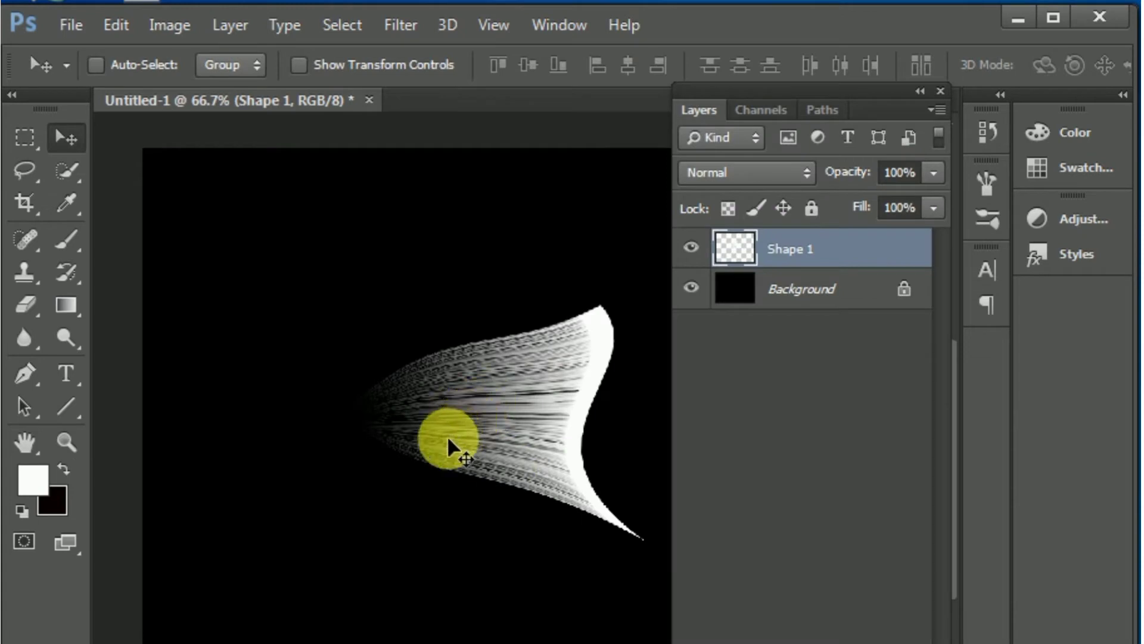
# Scale the wing to W 89.39%, H 71.89%, apply it, and duplicate the Shape 1 layer.
pyautogui.hotkey('ctrl', 't')
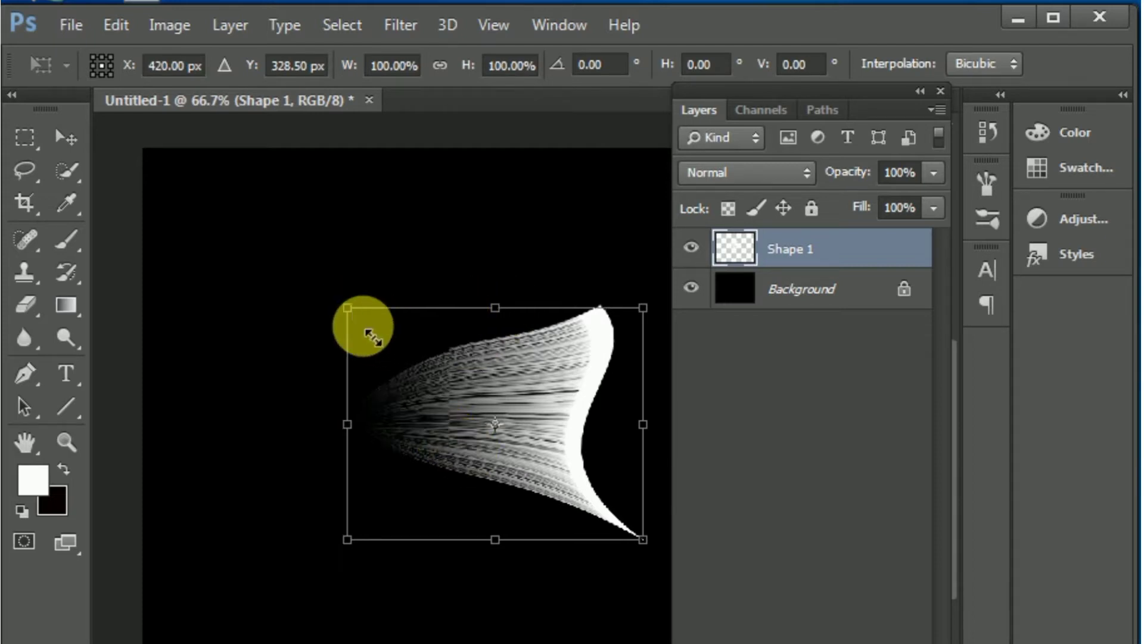
pyautogui.moveTo(344, 306)
pyautogui.mouseDown()
pyautogui.moveTo(394, 345)
pyautogui.moveTo(376, 330)
pyautogui.mouseUp()
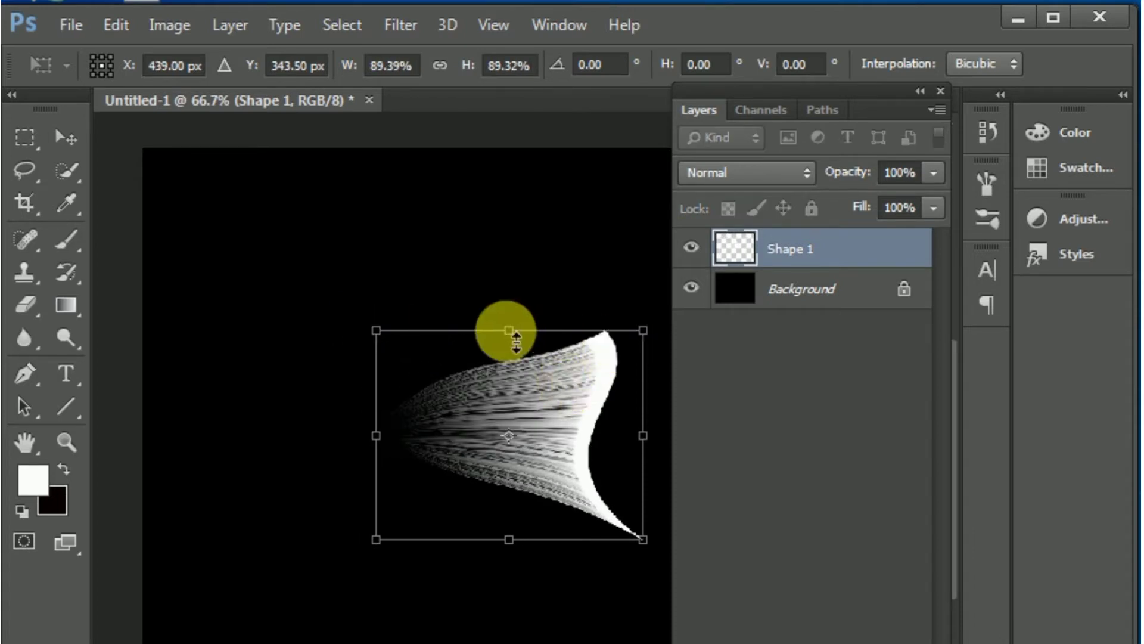
pyautogui.moveTo(509, 331); pyautogui.dragTo(511, 372)
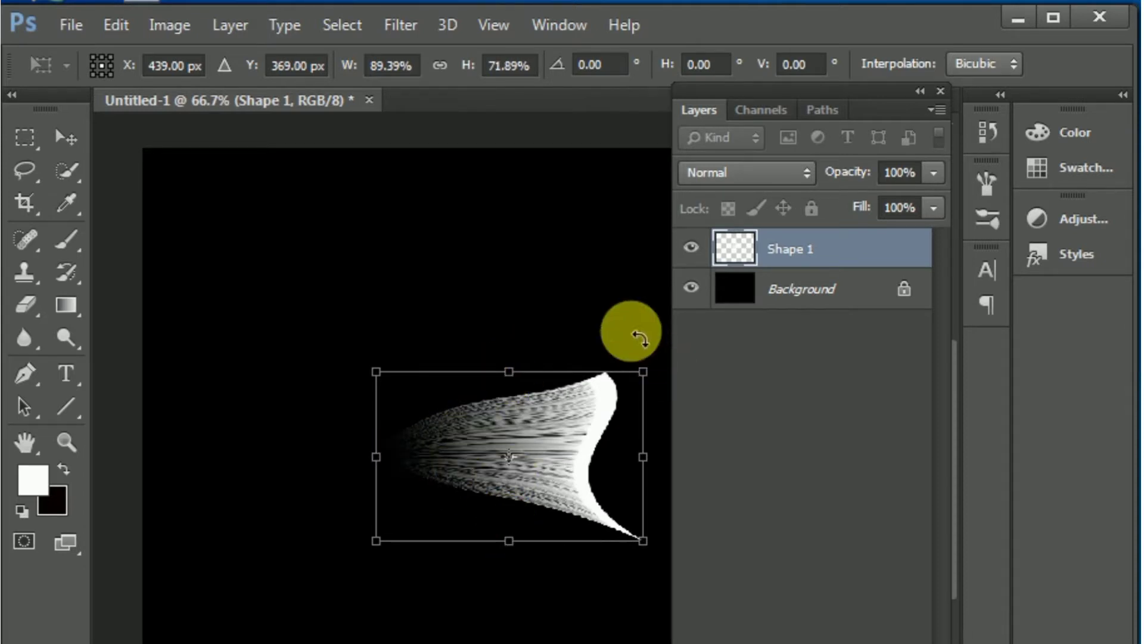
pyautogui.click(82, 138)
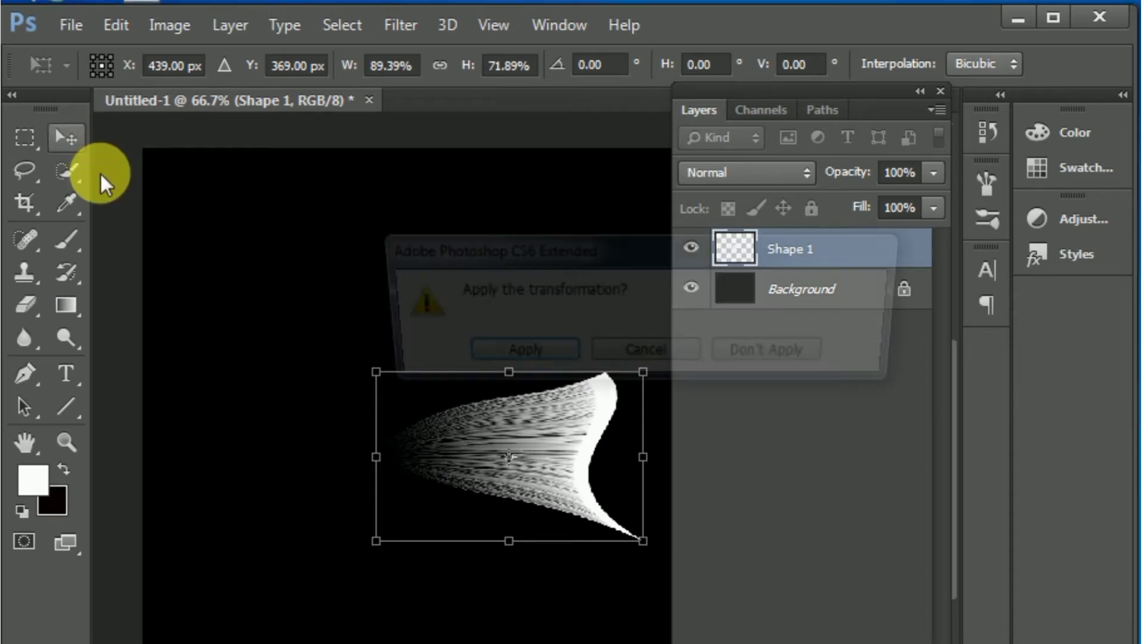
pyautogui.click(505, 357)
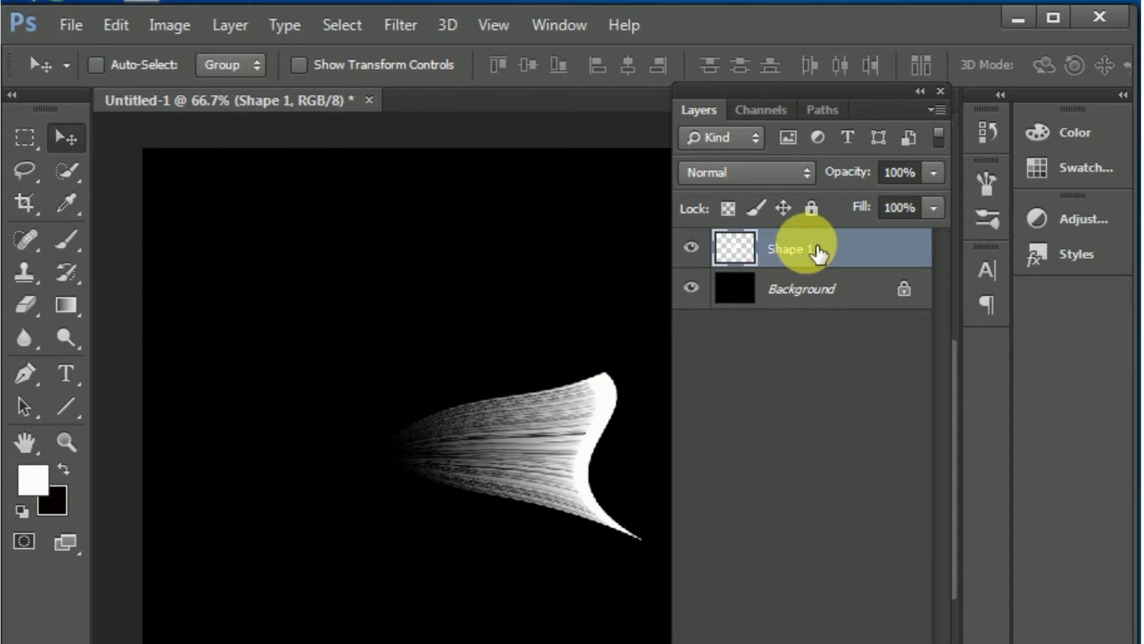
pyautogui.moveTo(799, 247)
pyautogui.mouseDown()
pyautogui.moveTo(832, 484)
pyautogui.moveTo(882, 638)
pyautogui.mouseUp()
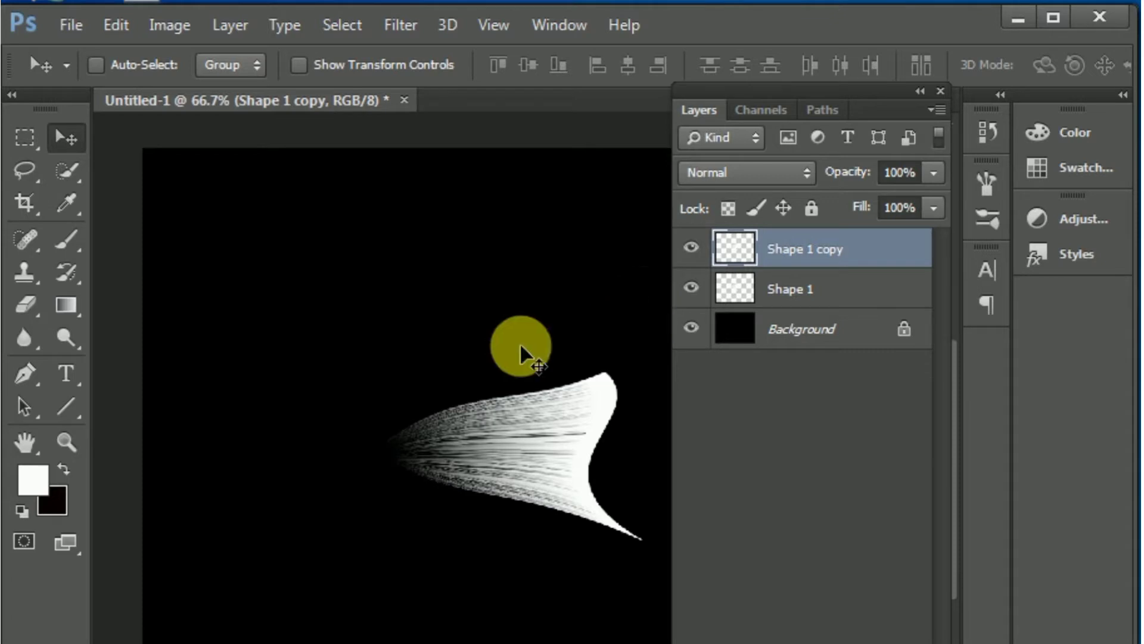
# Rotate Shape 1 copy about 36° around its left tip, apply, and reapply Wind.
pyautogui.click(171, 27)
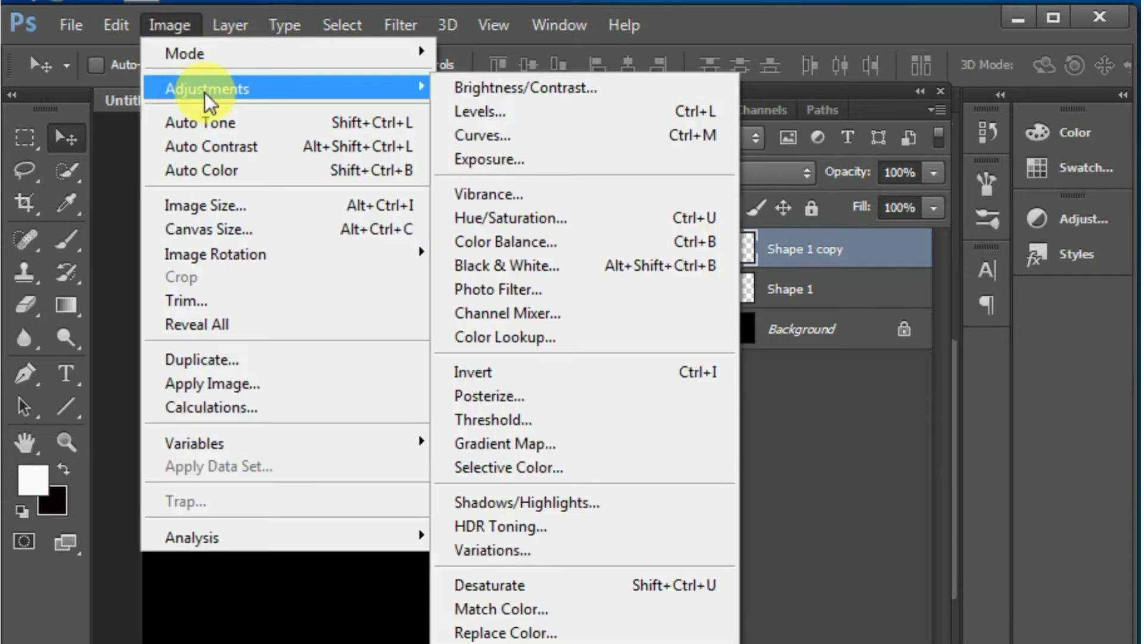
pyautogui.moveTo(116, 25)
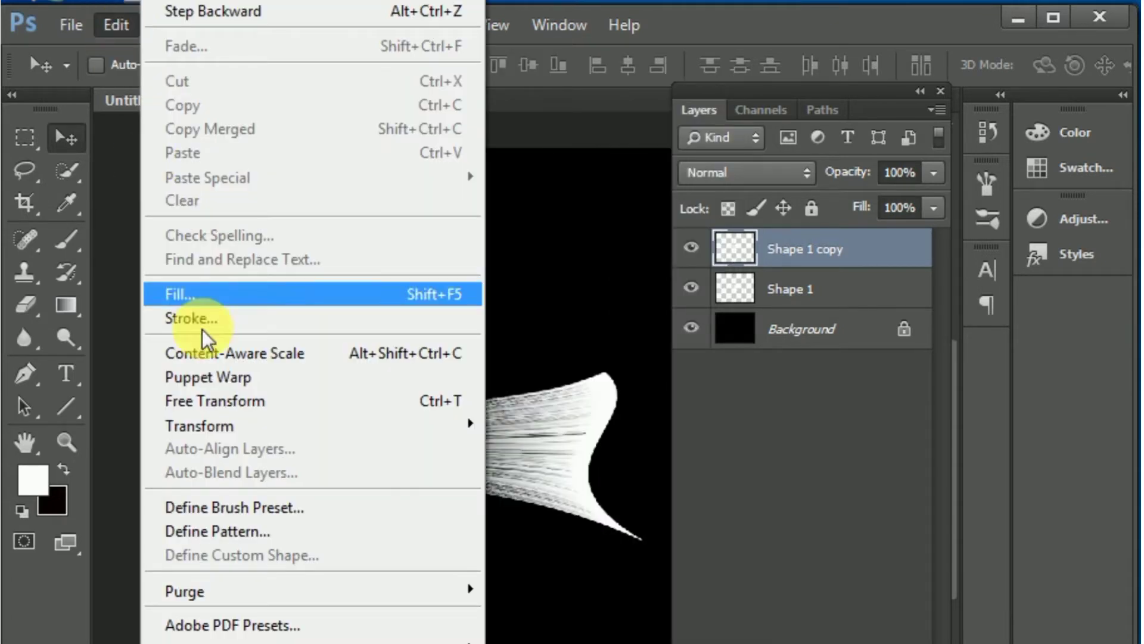
pyautogui.click(220, 400)
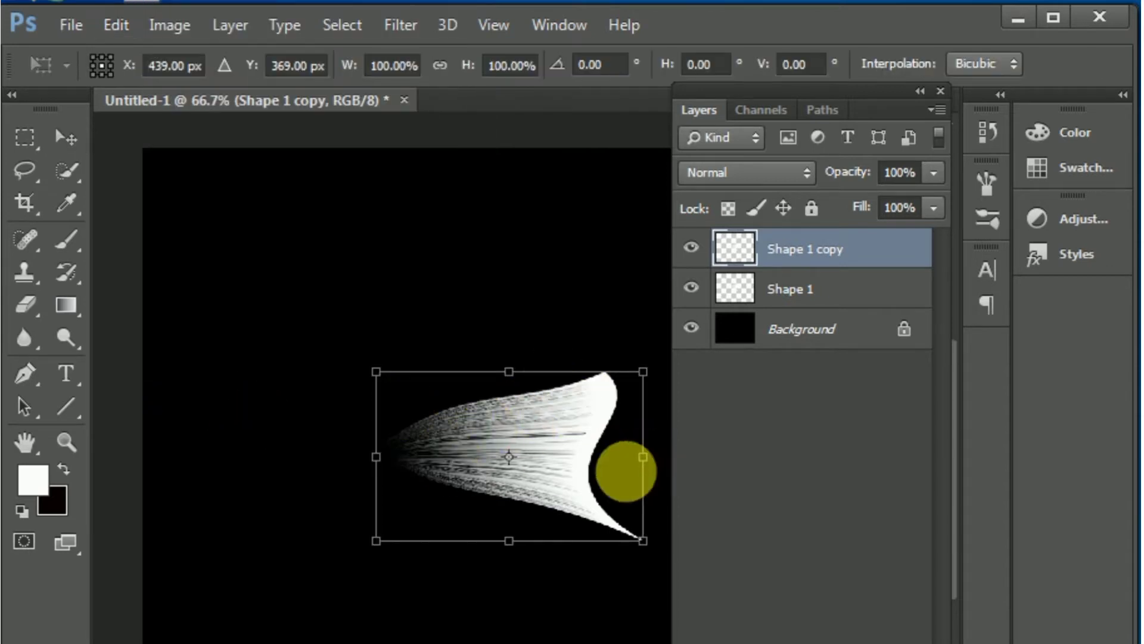
pyautogui.moveTo(510, 456); pyautogui.dragTo(376, 457)
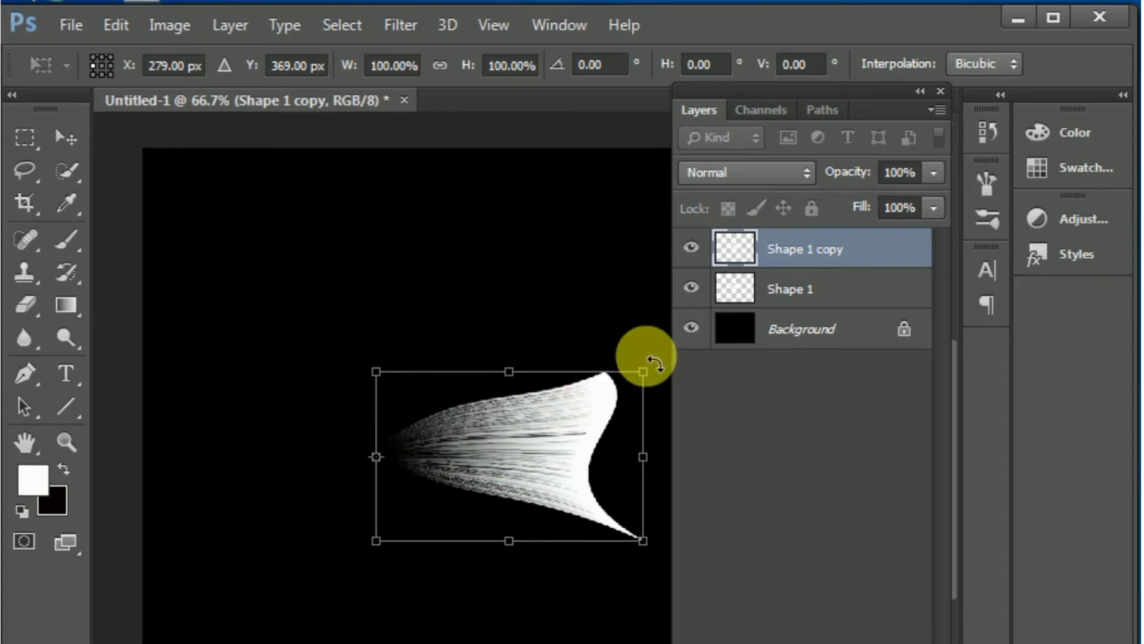
pyautogui.moveTo(645, 351)
pyautogui.mouseDown()
pyautogui.moveTo(617, 308)
pyautogui.moveTo(519, 251)
pyautogui.moveTo(493, 253)
pyautogui.moveTo(510, 277)
pyautogui.moveTo(547, 434)
pyautogui.moveTo(542, 481)
pyautogui.moveTo(560, 513)
pyautogui.mouseUp()
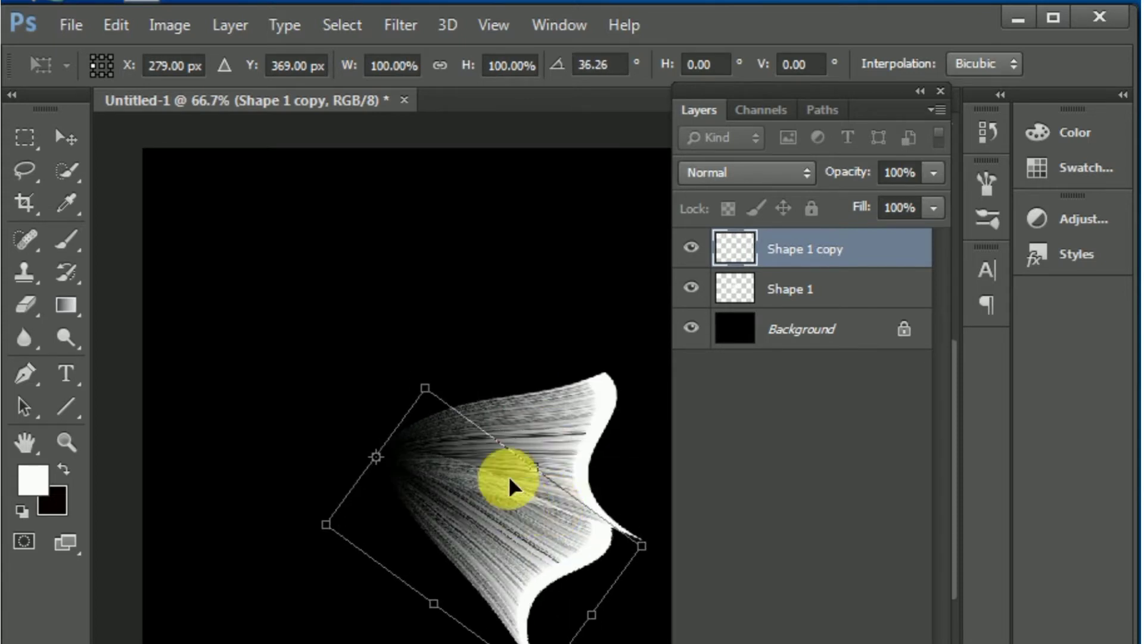
pyautogui.click(66, 139)
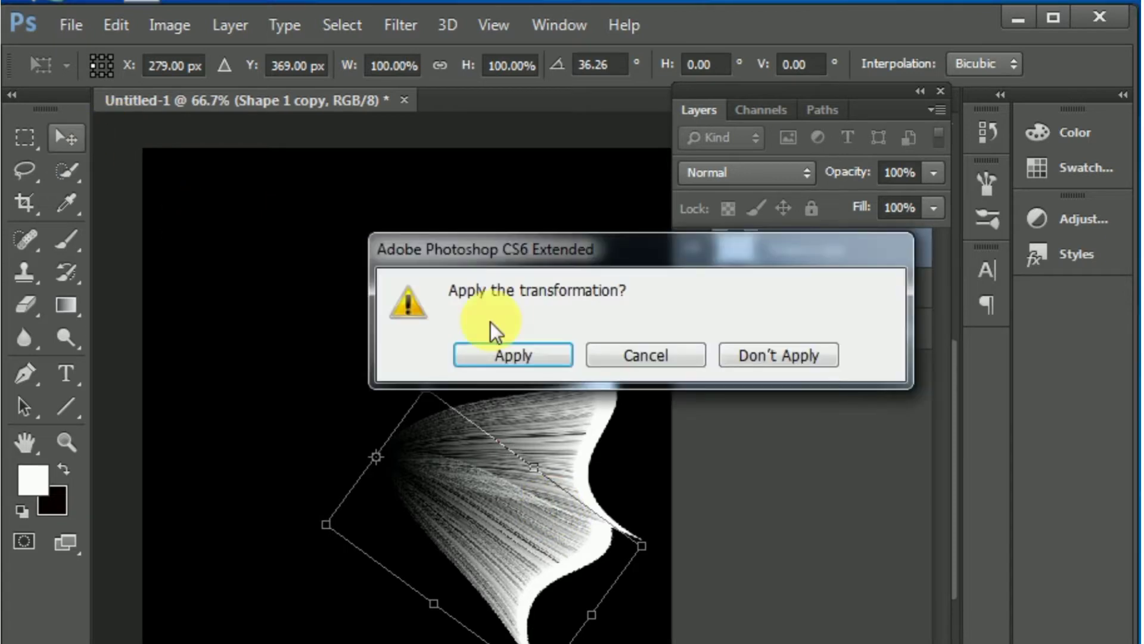
pyautogui.click(513, 355)
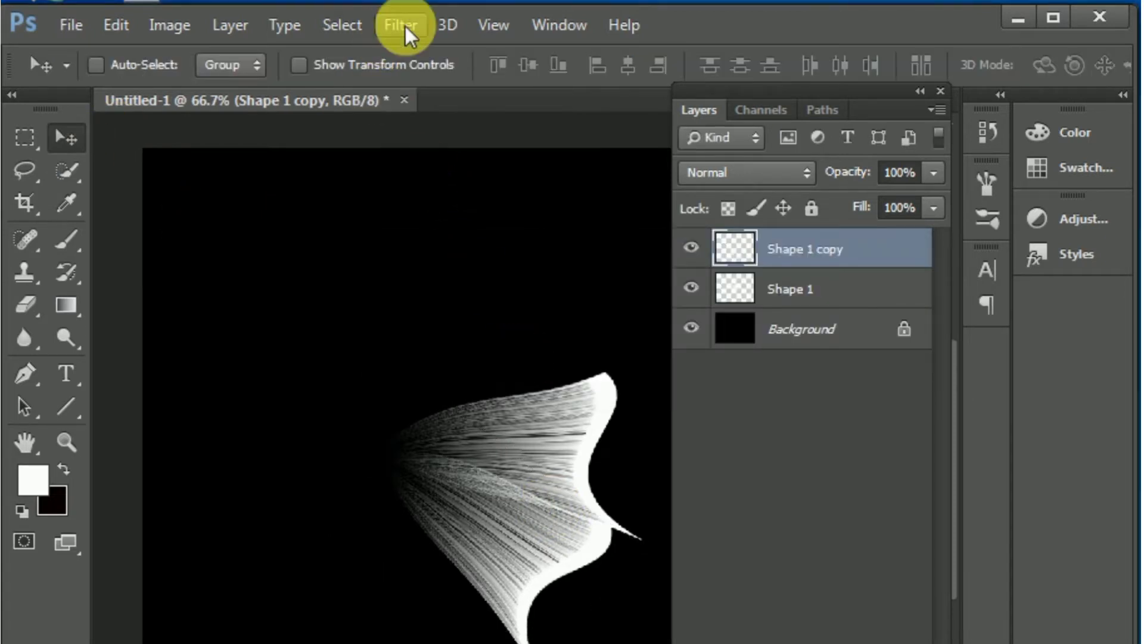
pyautogui.click(405, 26)
pyautogui.click(455, 55)
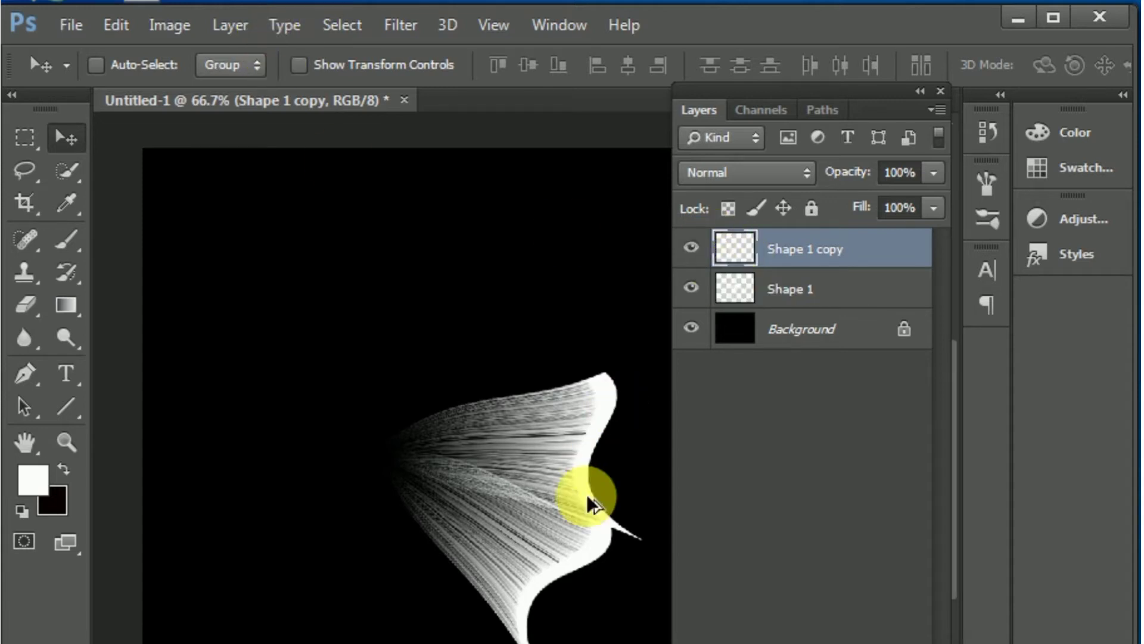
# Repeat the rotated duplicate with Ctrl+Alt+Shift+T to make ten wings, then select all wing layers.
pyautogui.hotkey('ctrl', 'alt', 'shift', 't')
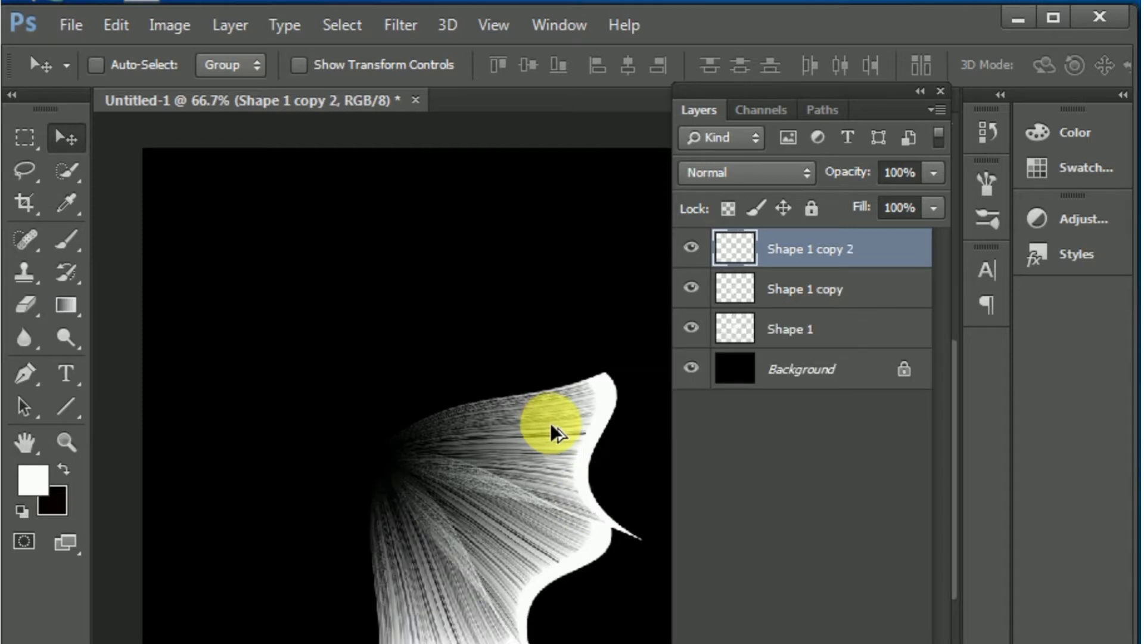
pyautogui.hotkey('ctrl', 'alt', 'shift', 't')
pyautogui.hotkey('ctrl', 'alt', 'shift', 't')
pyautogui.hotkey('ctrl', 'alt', 'shift', 't')
pyautogui.hotkey('ctrl', 'alt', 'shift', 't')
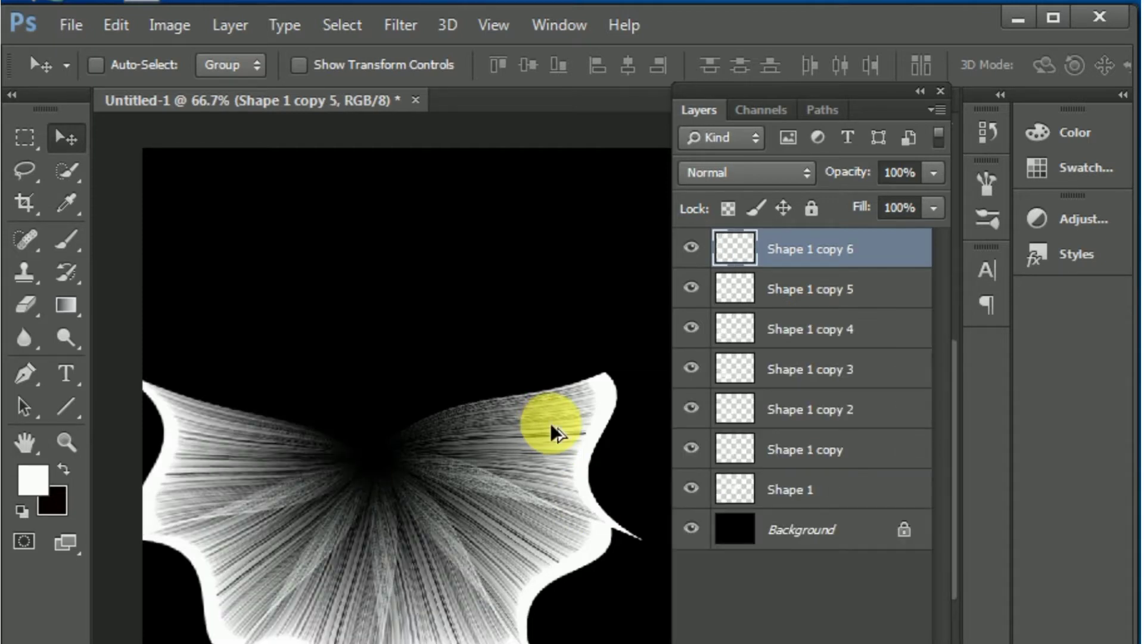
pyautogui.hotkey('ctrl', 'alt', 'shift', 't')
pyautogui.hotkey('ctrl', 'alt', 'shift', 't')
pyautogui.hotkey('ctrl', 'alt', 'shift', 't')
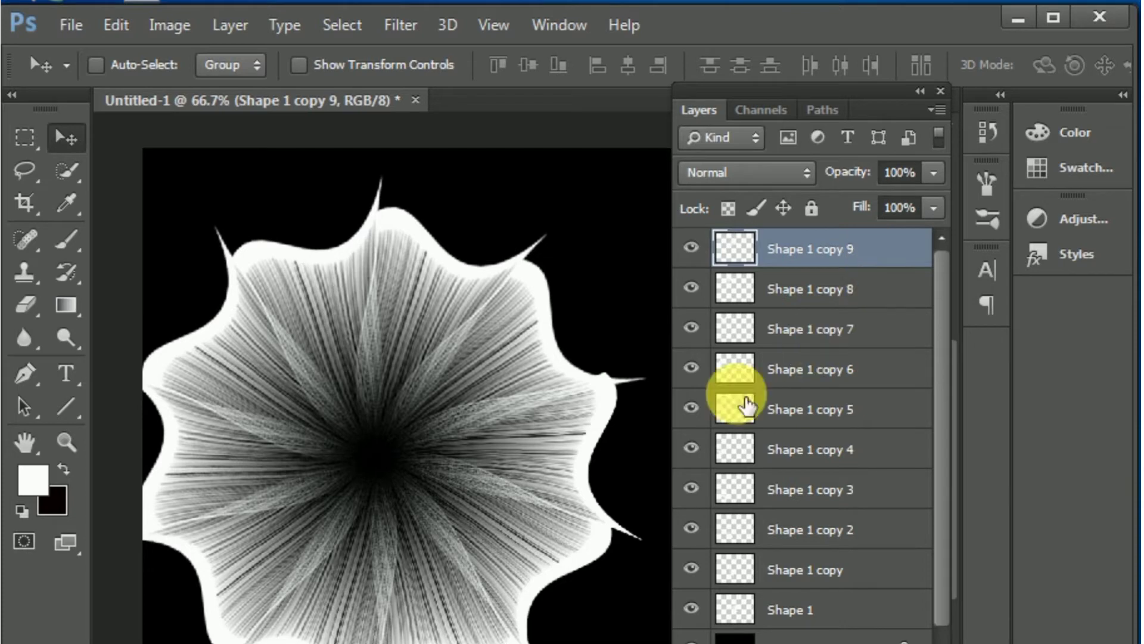
pyautogui.scroll(-1, 941, 405)
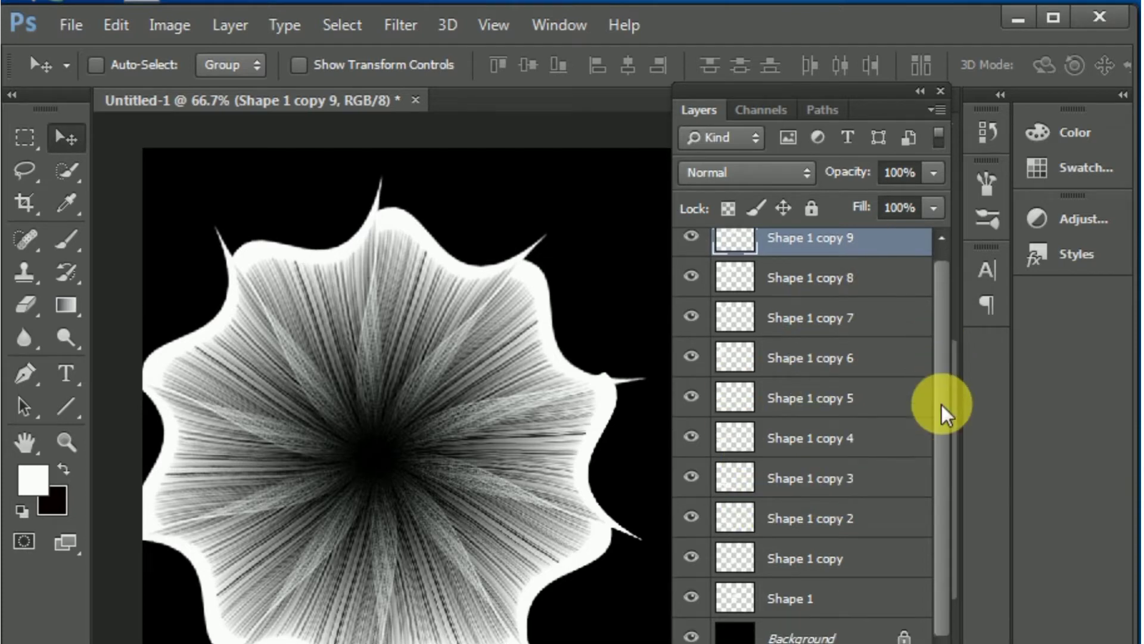
pyautogui.keyDown('shift'); pyautogui.click(768, 604); pyautogui.keyUp('shift')
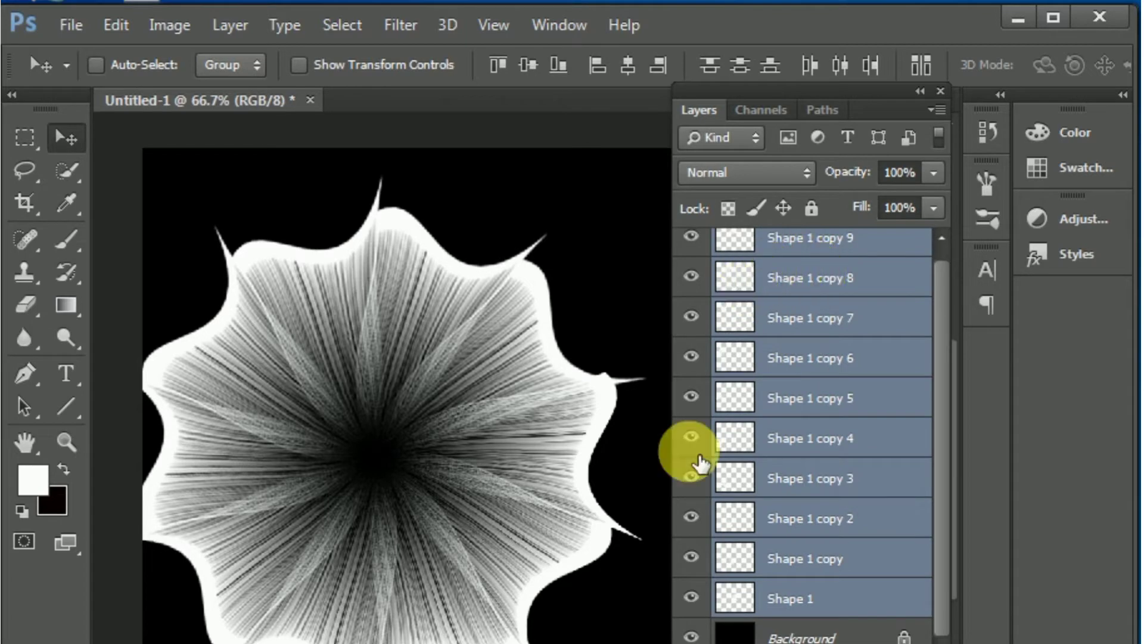
# Group all ten selected wing layers into Group 1 with Ctrl+G.
pyautogui.click(187, 25)
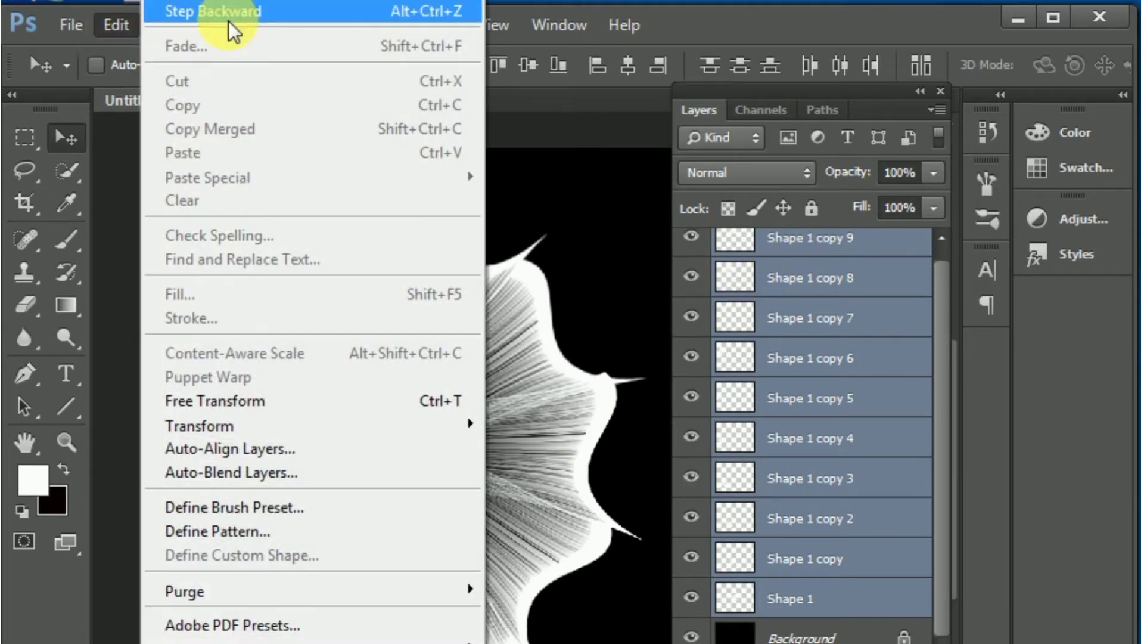
pyautogui.press('Escape')
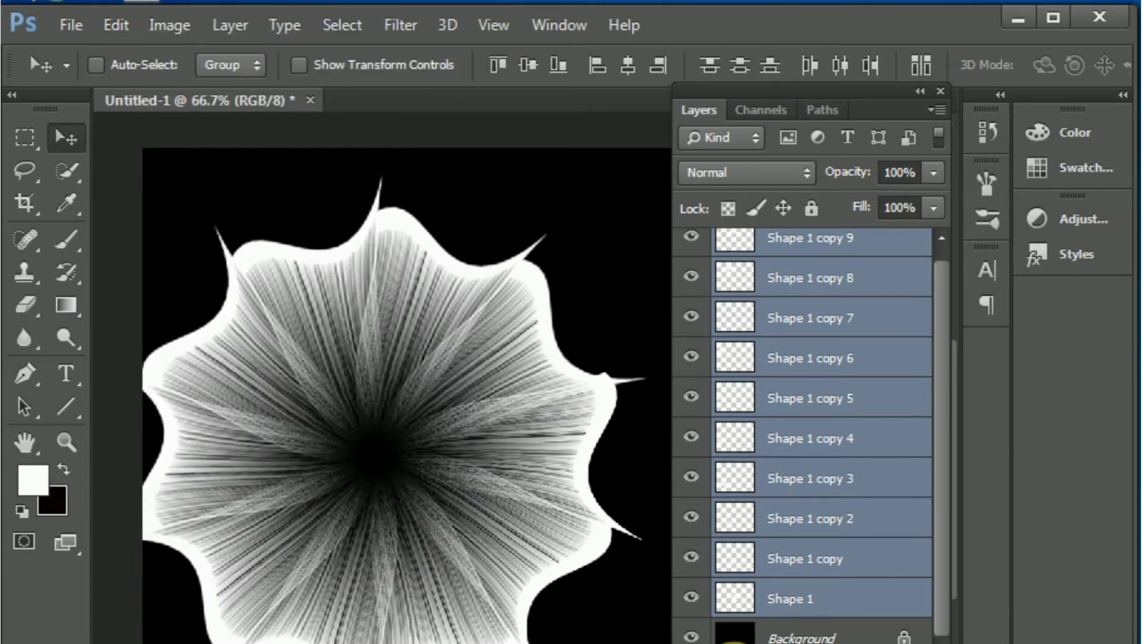
pyautogui.moveTo(742, 596); pyautogui.dragTo(753, 555)
pyautogui.hotkey('ctrl', 'g')
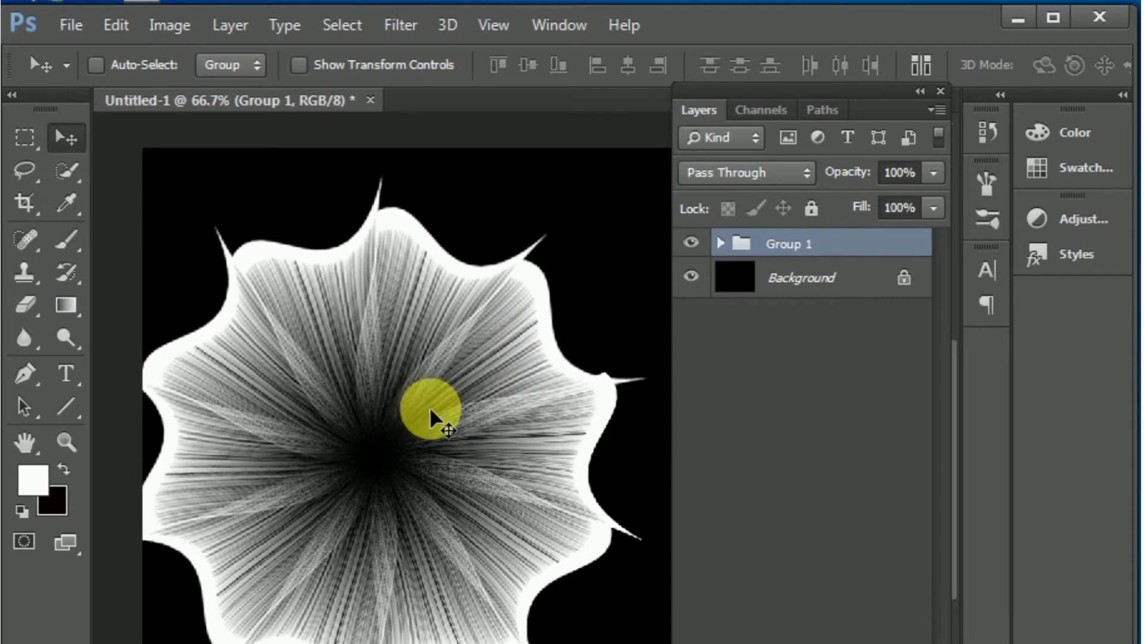
# Scale Group 1 to about W 56.88%, H 50.52%, centre it on the canvas and apply.
pyautogui.hotkey('ctrl', 't')
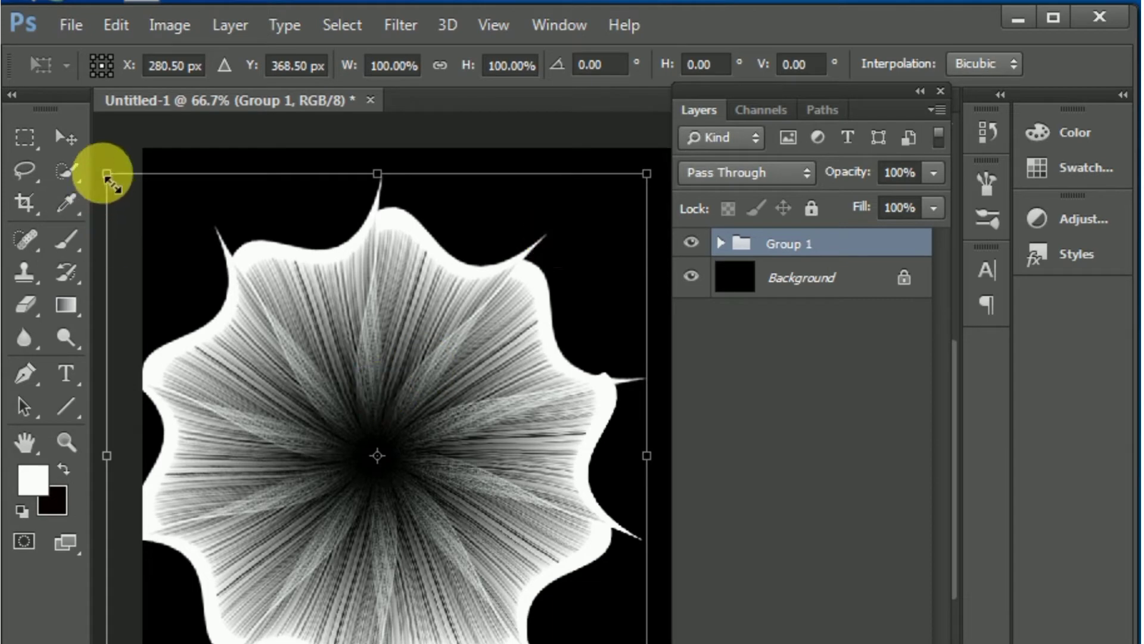
pyautogui.moveTo(107, 174)
pyautogui.mouseDown()
pyautogui.moveTo(179, 264)
pyautogui.moveTo(268, 340)
pyautogui.moveTo(315, 407)
pyautogui.mouseUp()
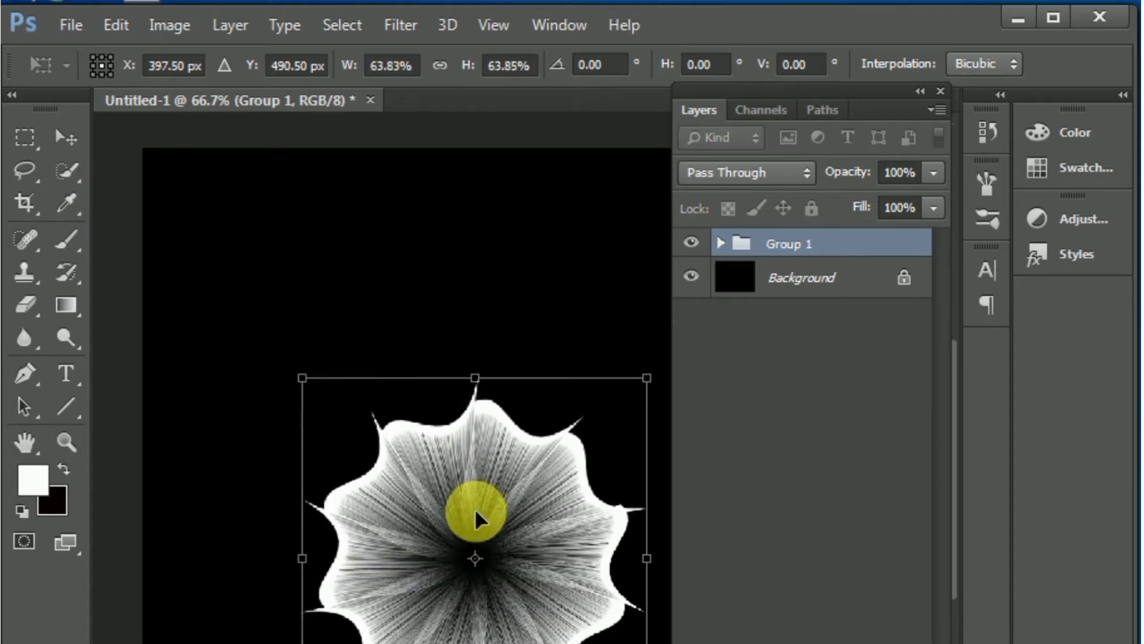
pyautogui.moveTo(475, 524)
pyautogui.mouseDown()
pyautogui.moveTo(429, 417)
pyautogui.moveTo(422, 344)
pyautogui.mouseUp()
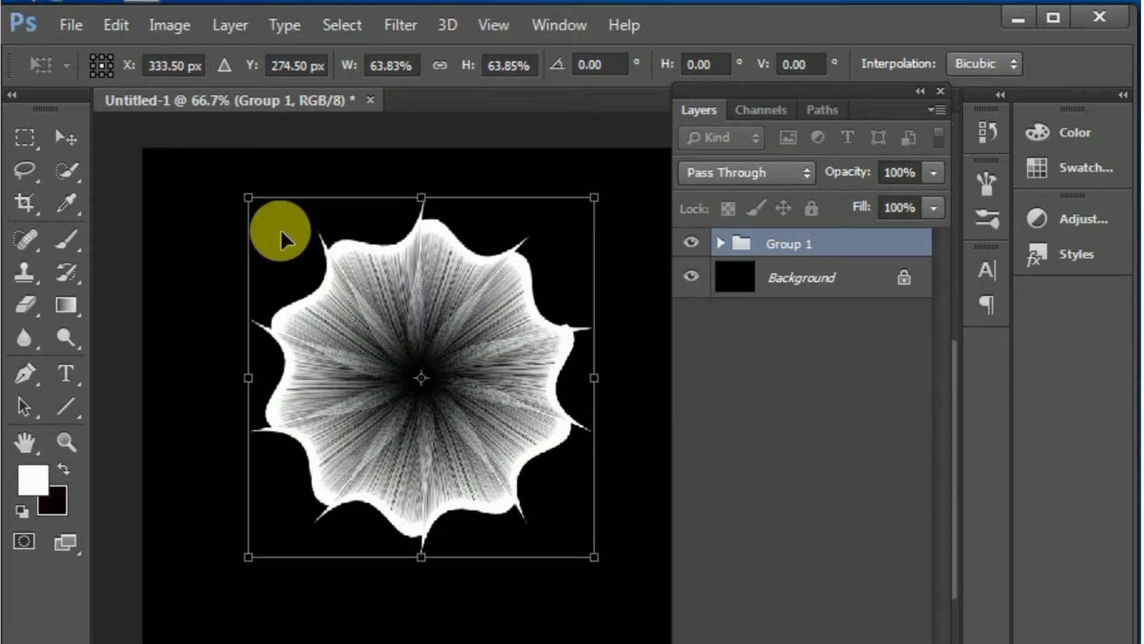
pyautogui.moveTo(262, 206); pyautogui.dragTo(294, 268)
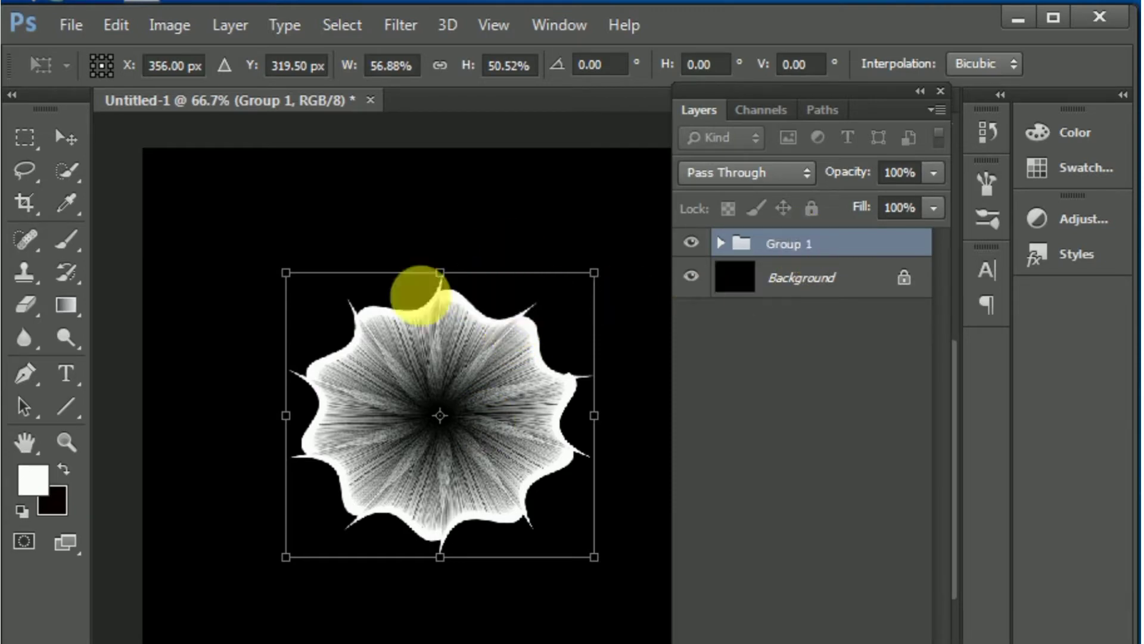
pyautogui.click(56, 133)
pyautogui.click(484, 357)
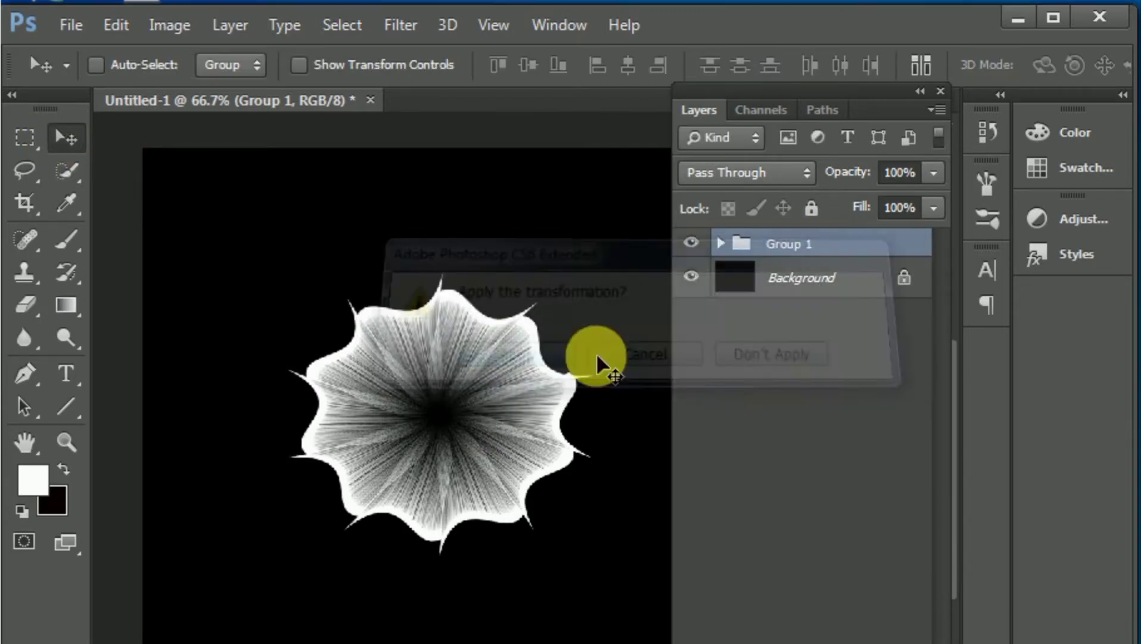
pyautogui.moveTo(797, 257)
pyautogui.mouseDown()
pyautogui.moveTo(885, 642)
pyautogui.moveTo(742, 373)
pyautogui.mouseUp()
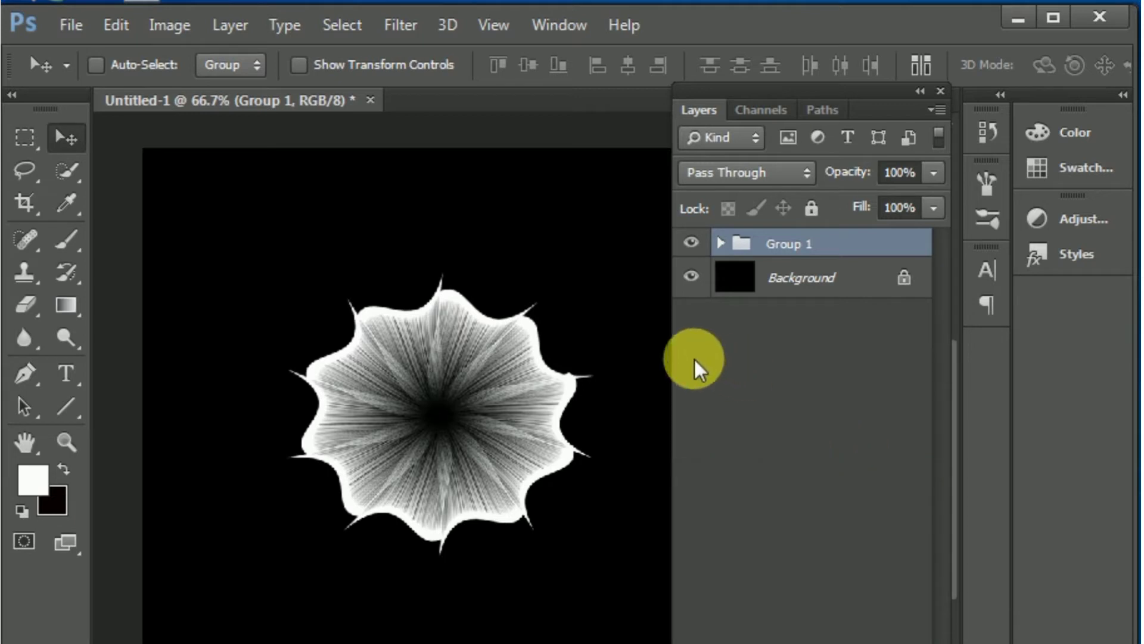
# Duplicate the flower group as Group 1 copy, scale it to about 42%, and centre it on the original.
pyautogui.hotkey('ctrl', 'j')
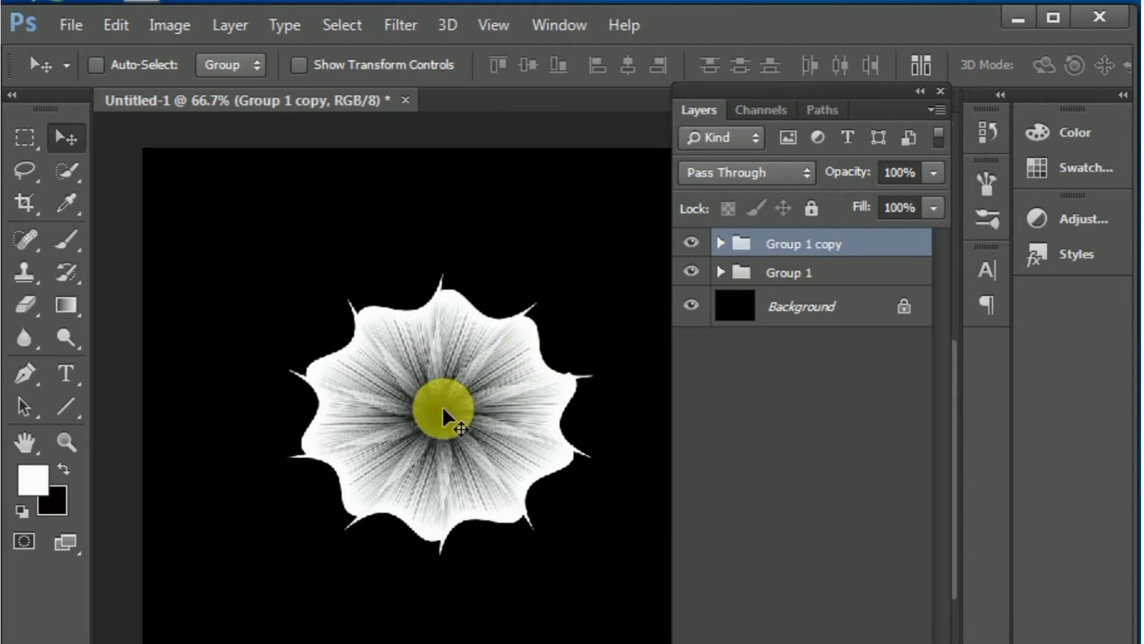
pyautogui.hotkey('ctrl', 't')
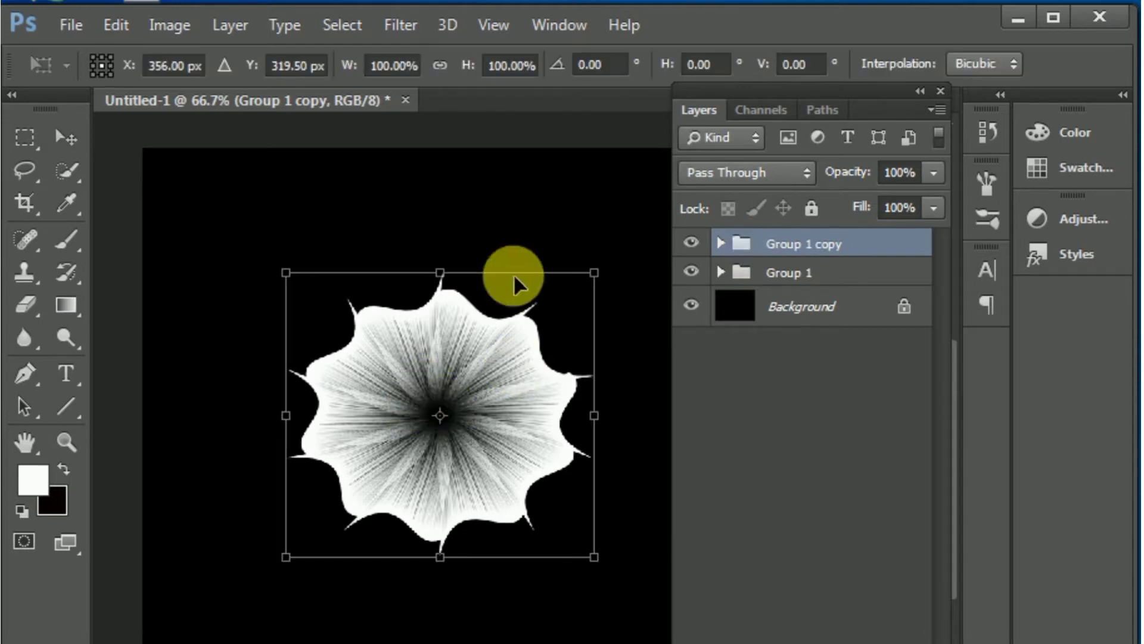
pyautogui.moveTo(287, 273); pyautogui.dragTo(302, 291)
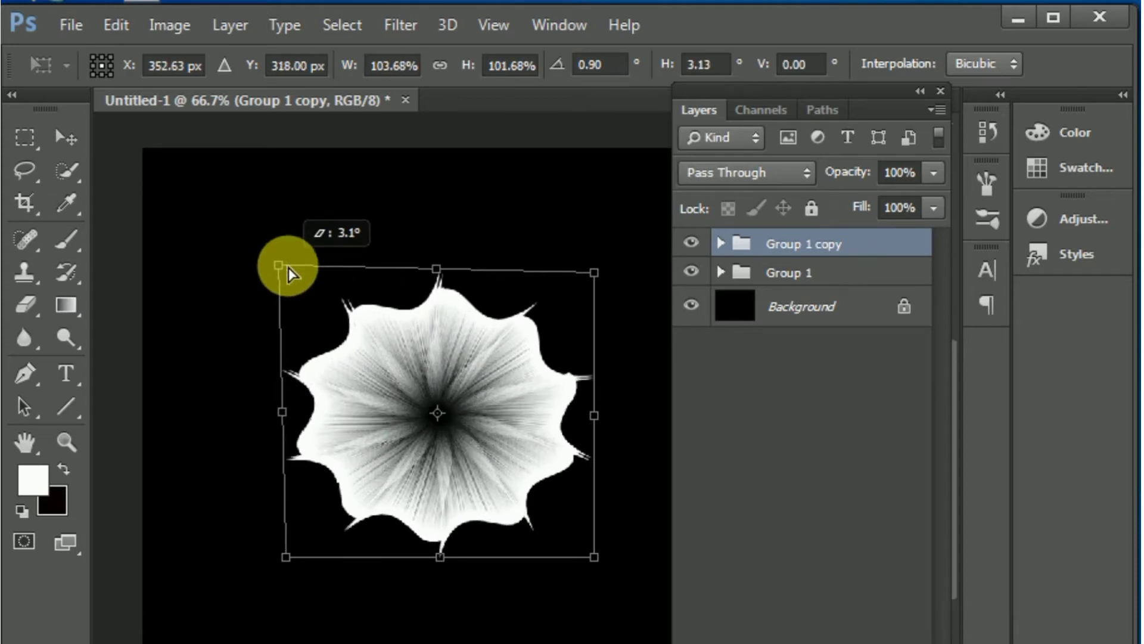
pyautogui.moveTo(302, 296)
pyautogui.mouseDown()
pyautogui.moveTo(288, 267)
pyautogui.moveTo(392, 425)
pyautogui.mouseUp()
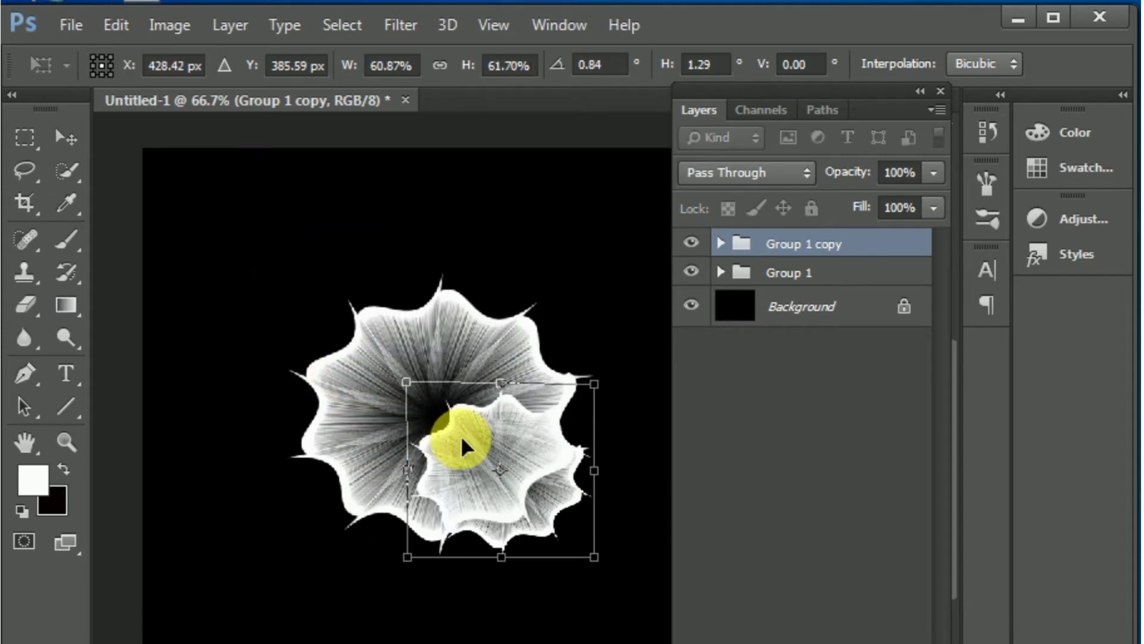
pyautogui.moveTo(462, 446)
pyautogui.mouseDown()
pyautogui.moveTo(401, 381)
pyautogui.moveTo(398, 398)
pyautogui.mouseUp()
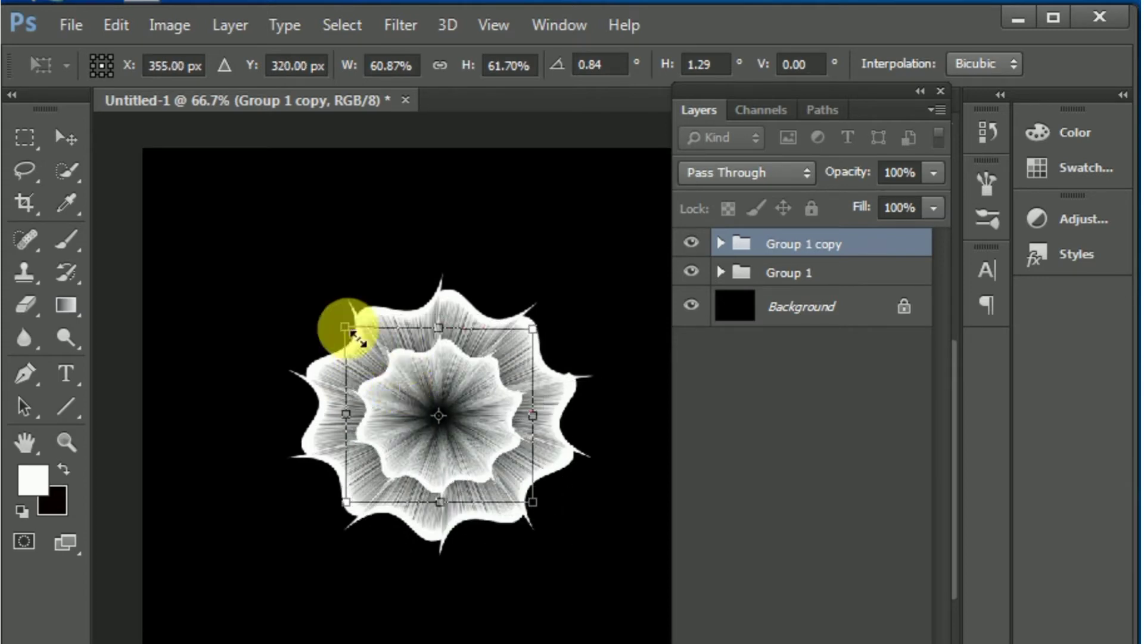
pyautogui.moveTo(347, 329); pyautogui.dragTo(385, 363)
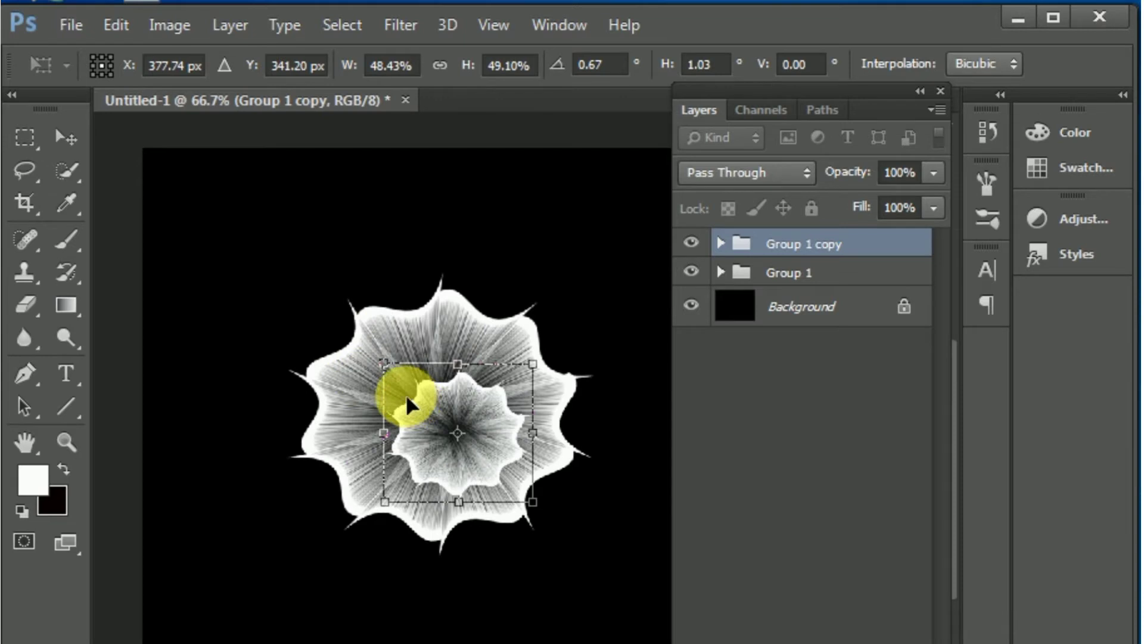
pyautogui.moveTo(410, 405)
pyautogui.mouseDown()
pyautogui.moveTo(393, 379)
pyautogui.moveTo(407, 402)
pyautogui.mouseUp()
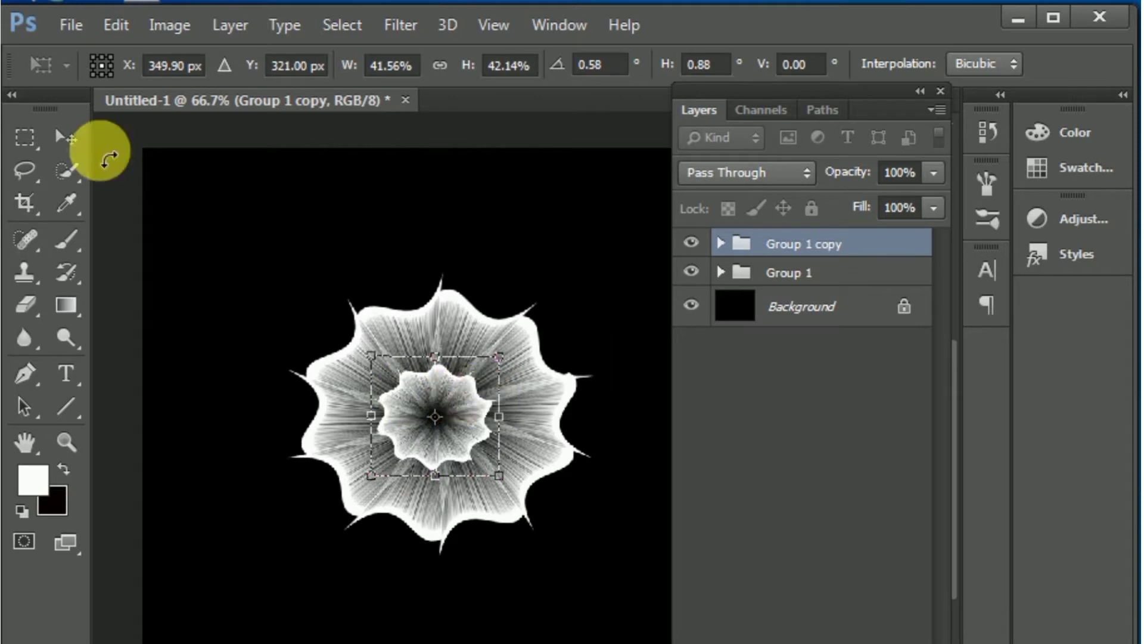
pyautogui.click(79, 141)
pyautogui.click(470, 355)
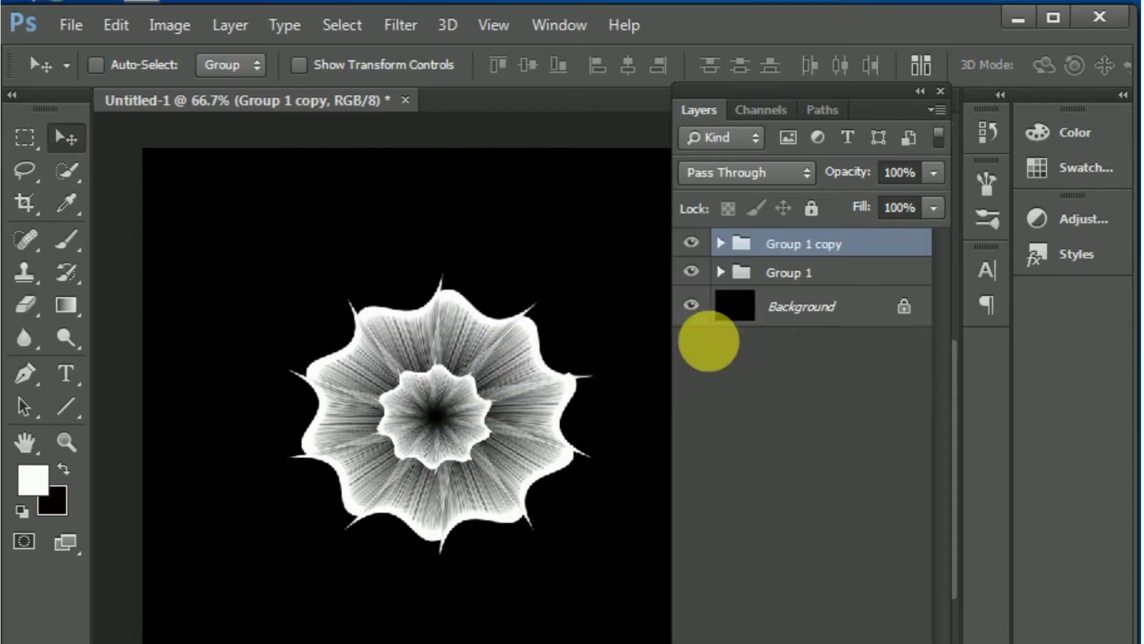
# Expand Group 1 copy and open the Layer Style settings for Shape 1 copy 9.
pyautogui.click(720, 243)
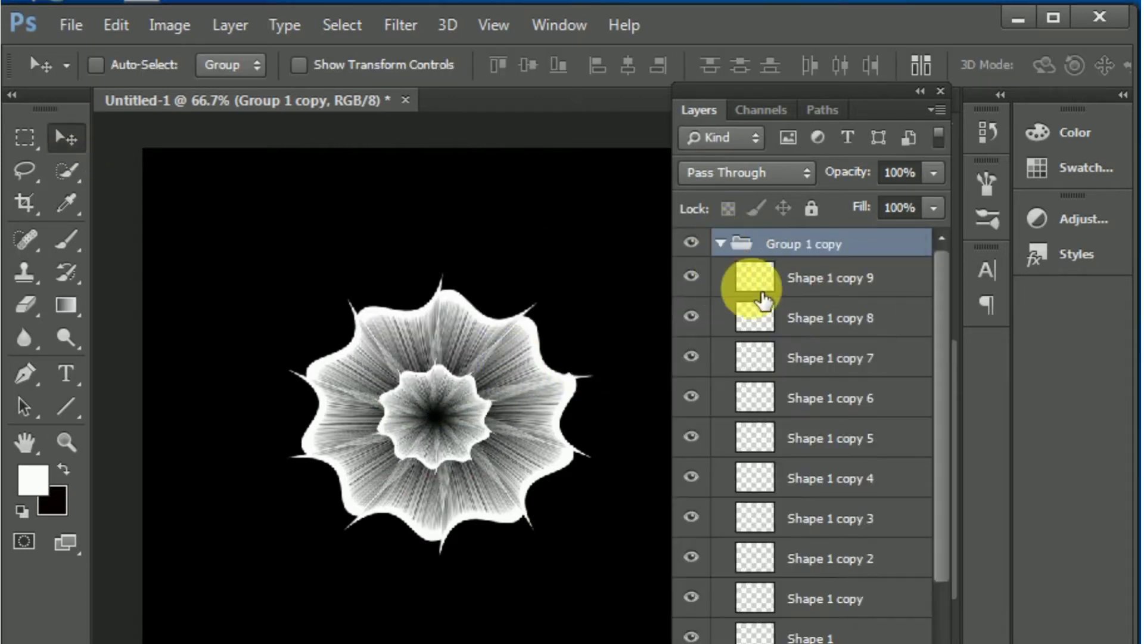
pyautogui.click(807, 292)
pyautogui.doubleClick(809, 292)
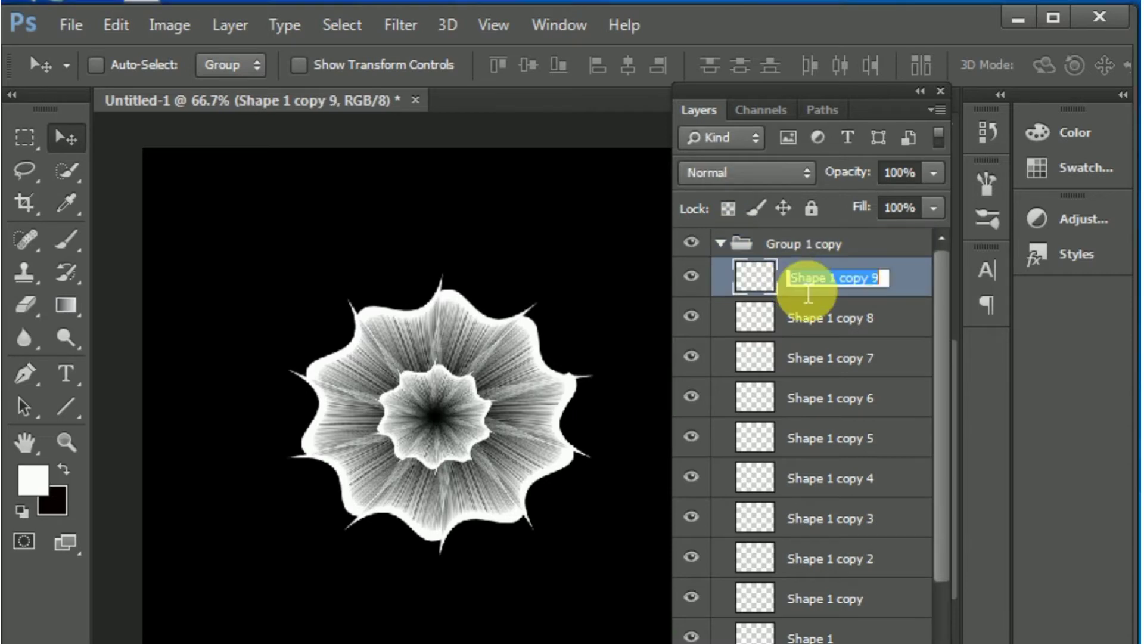
pyautogui.click(915, 290)
pyautogui.doubleClick(915, 291)
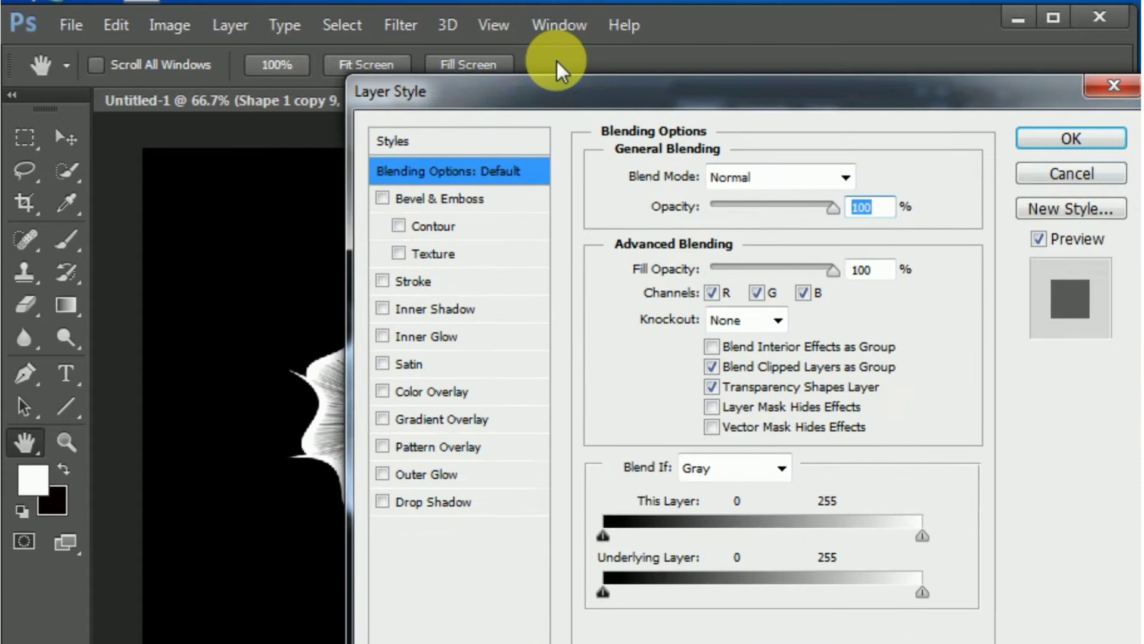
# Enable a deep green Color Overlay on Shape 1 copy 9.
pyautogui.moveTo(629, 226); pyautogui.dragTo(544, 26)
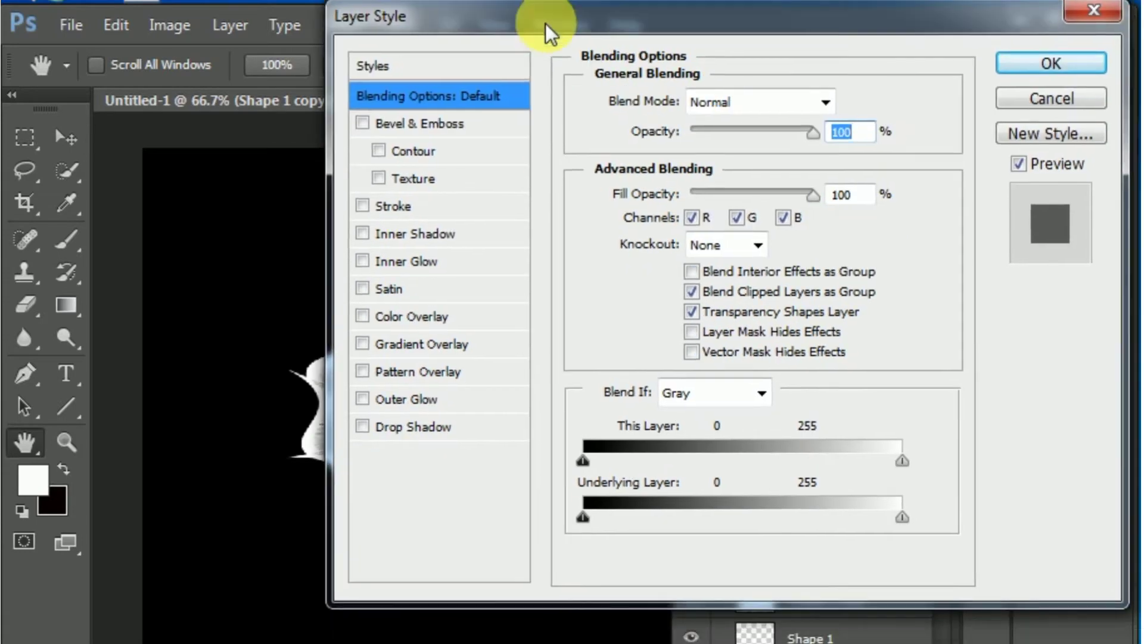
pyautogui.click(363, 316)
pyautogui.click(439, 317)
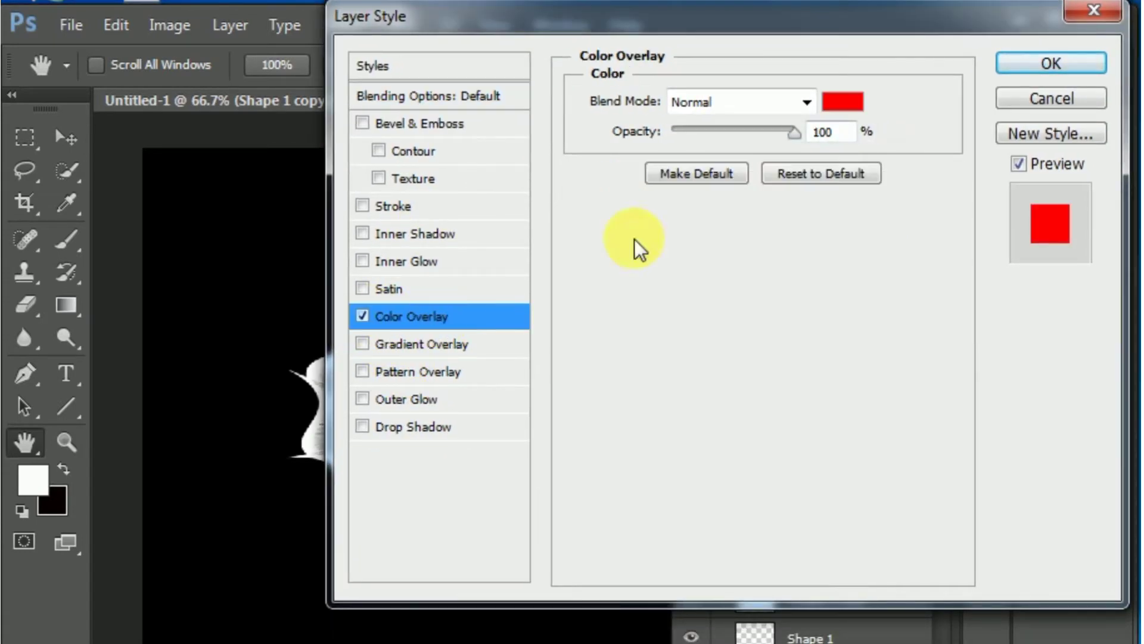
pyautogui.click(842, 101)
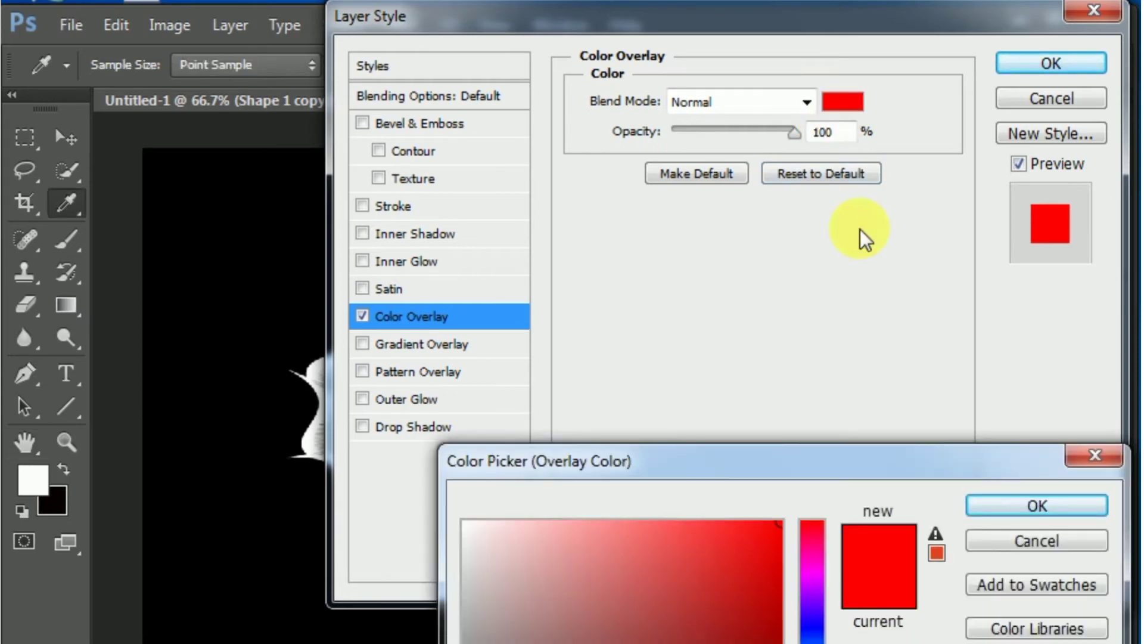
pyautogui.moveTo(822, 466); pyautogui.dragTo(826, 291)
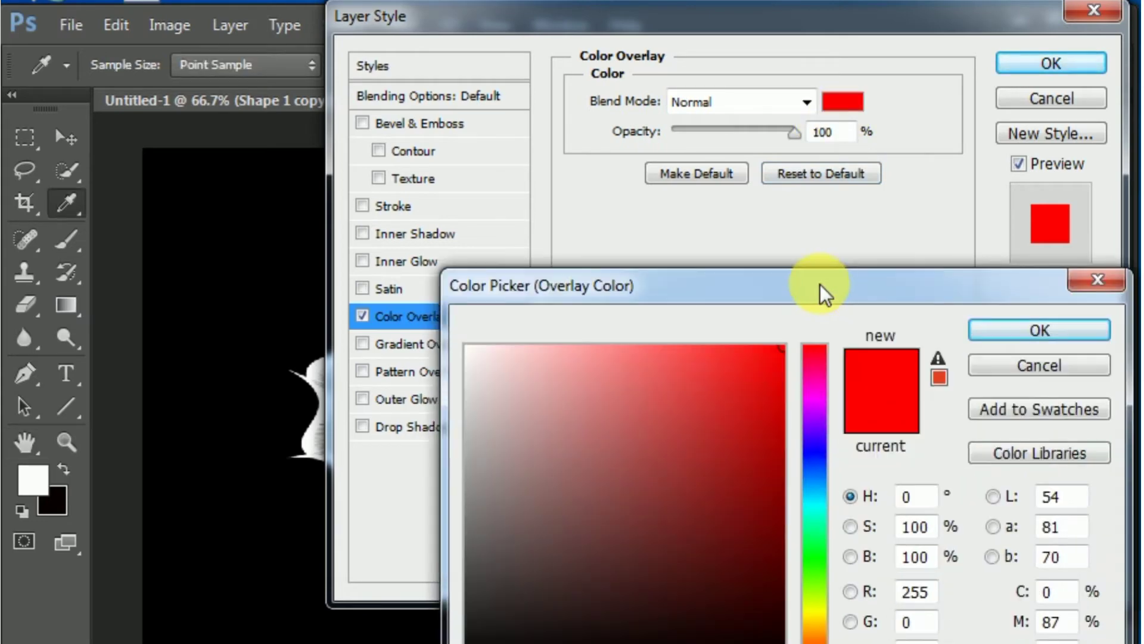
pyautogui.moveTo(822, 417)
pyautogui.mouseDown()
pyautogui.moveTo(822, 562)
pyautogui.moveTo(818, 395)
pyautogui.moveTo(821, 549)
pyautogui.mouseUp()
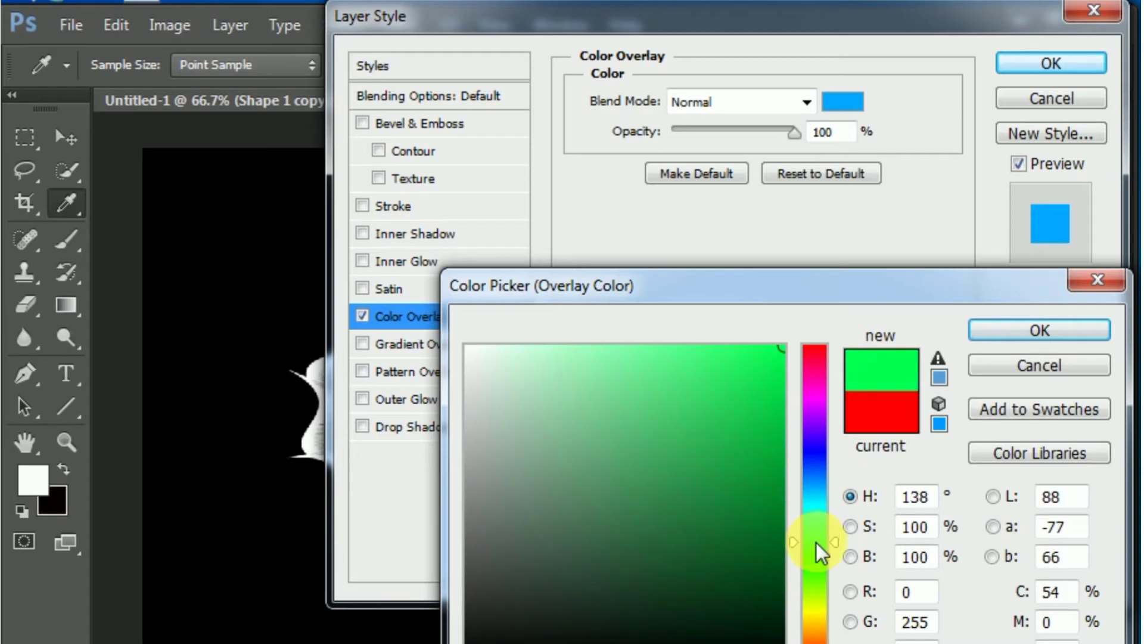
pyautogui.moveTo(780, 458); pyautogui.dragTo(778, 442)
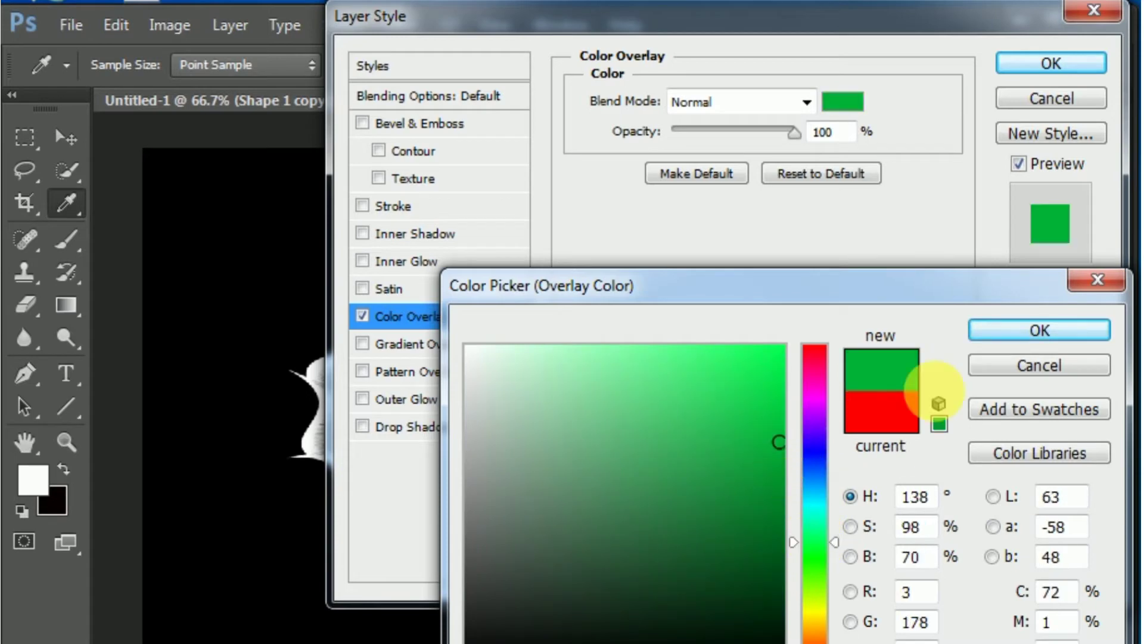
pyautogui.click(1037, 329)
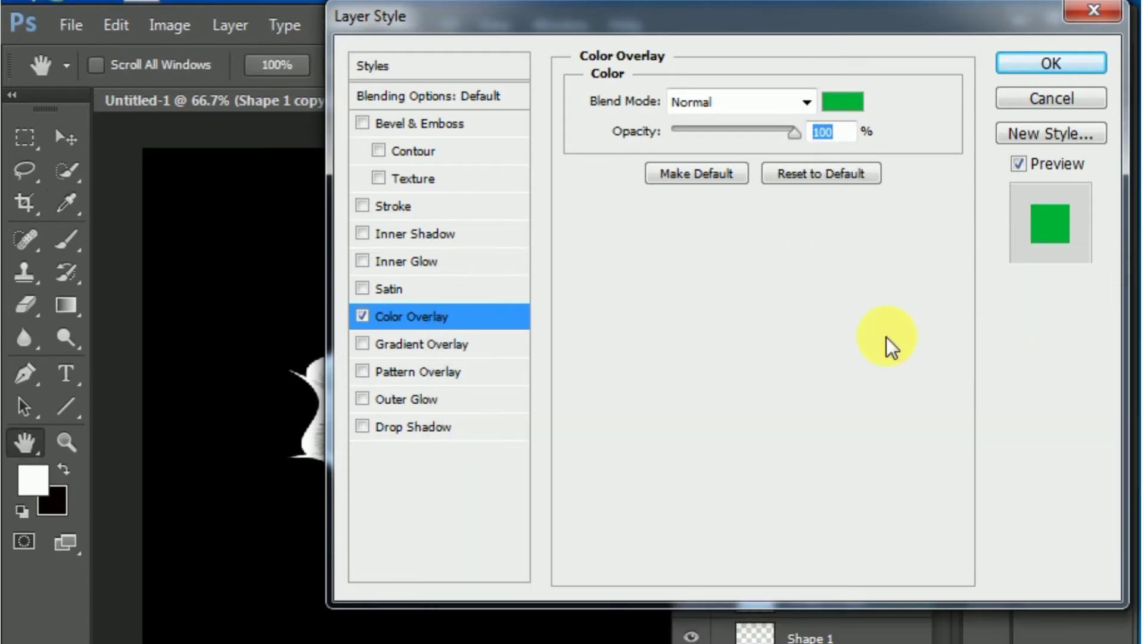
pyautogui.click(1046, 72)
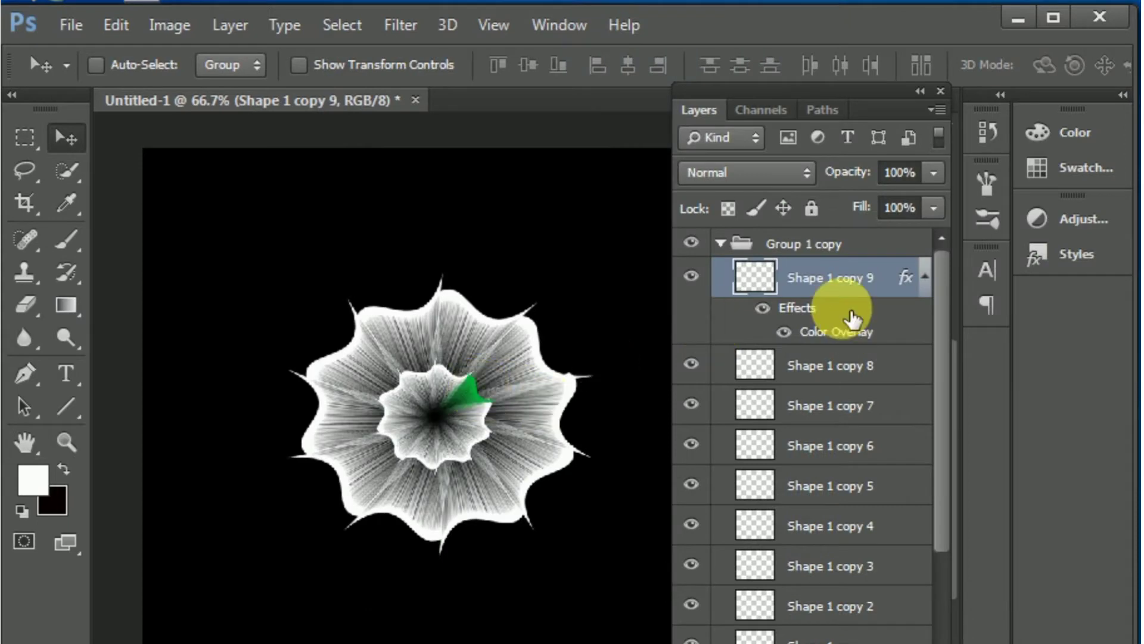
# Copy Shape 1 copy 9's green overlay style and paste it onto Shape 1 through Shape 1 copy 8.
pyautogui.rightClick(831, 291)
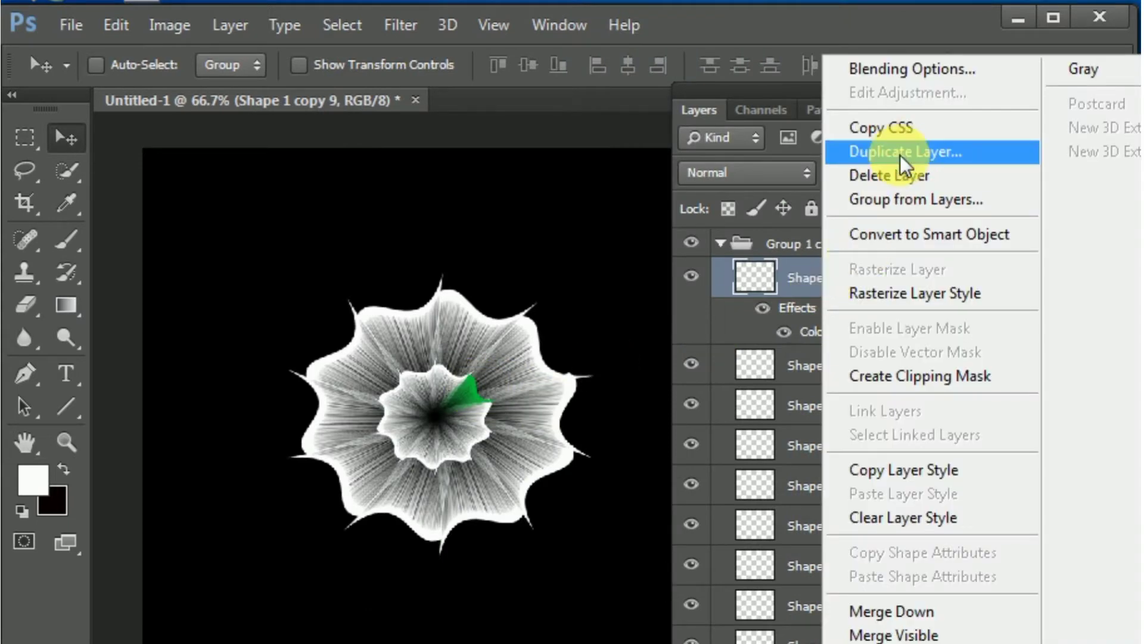
pyautogui.click(924, 467)
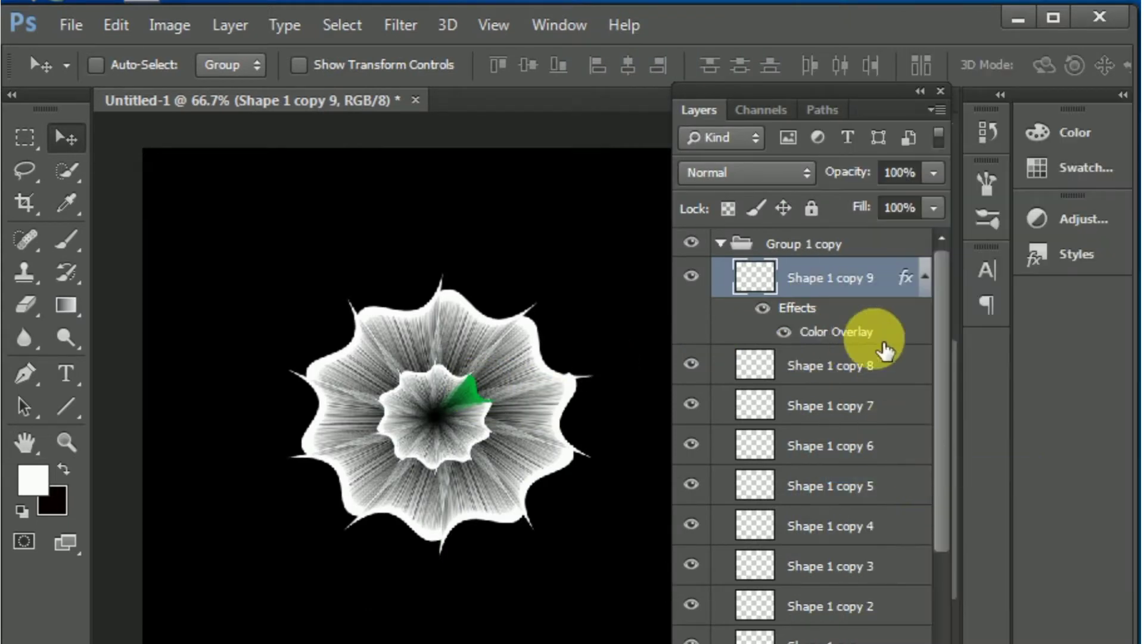
pyautogui.moveTo(939, 348); pyautogui.dragTo(942, 497)
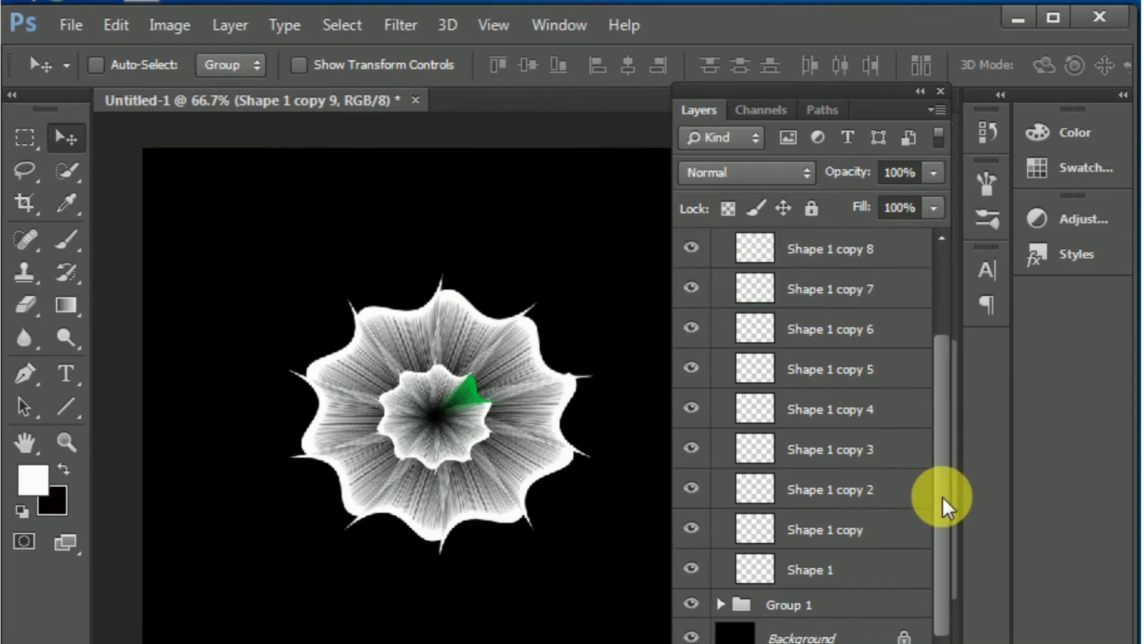
pyautogui.keyDown('shift'); pyautogui.click(782, 573); pyautogui.keyUp('shift')
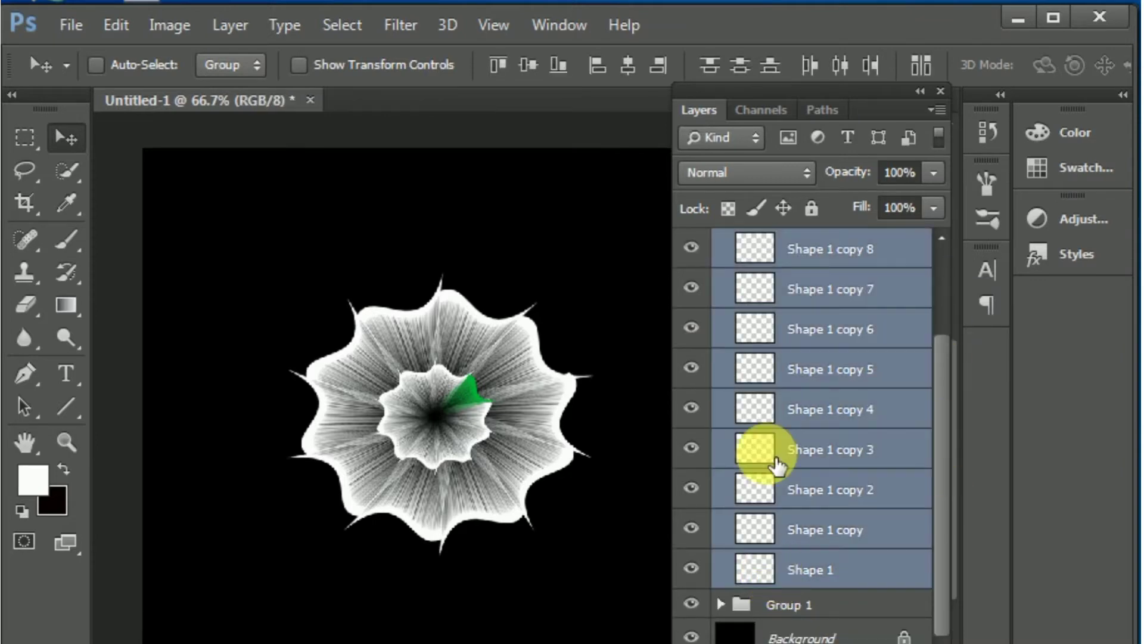
pyautogui.rightClick(796, 476)
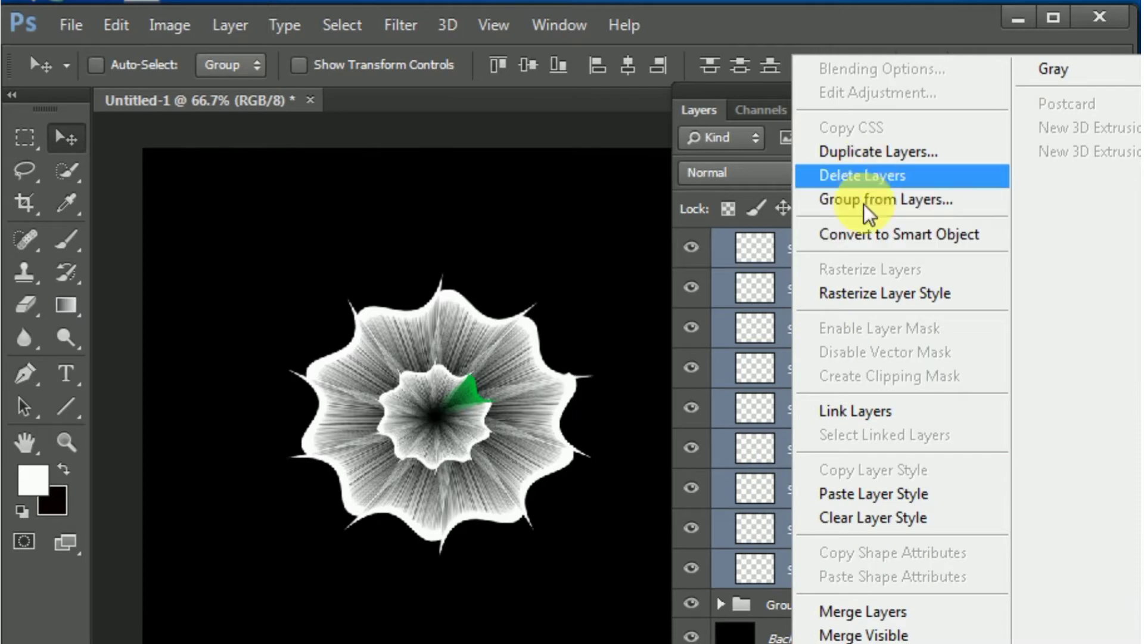
pyautogui.click(851, 495)
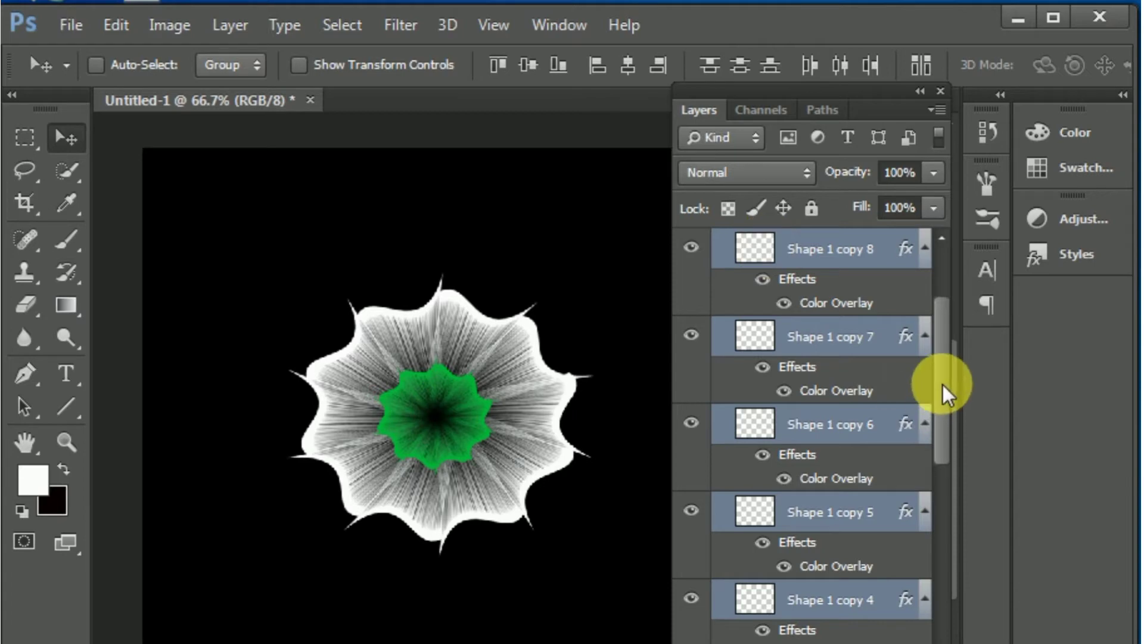
# Collapse Group 1 copy and expand Group 1 to show its shapes.
pyautogui.scroll(2, 943, 385)
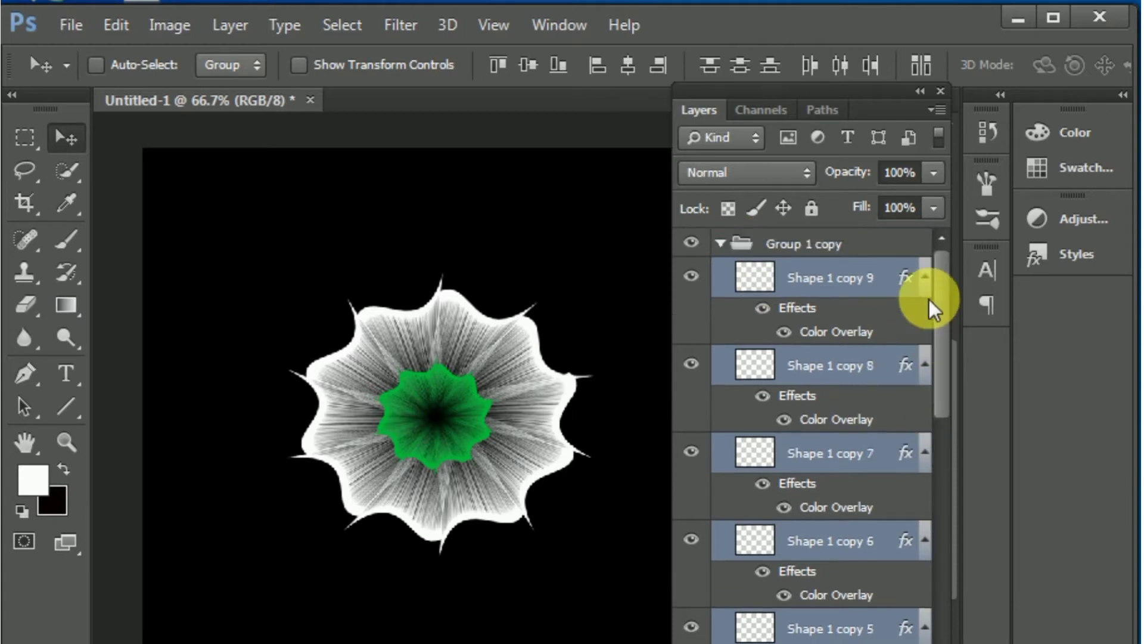
pyautogui.click(721, 243)
pyautogui.click(722, 272)
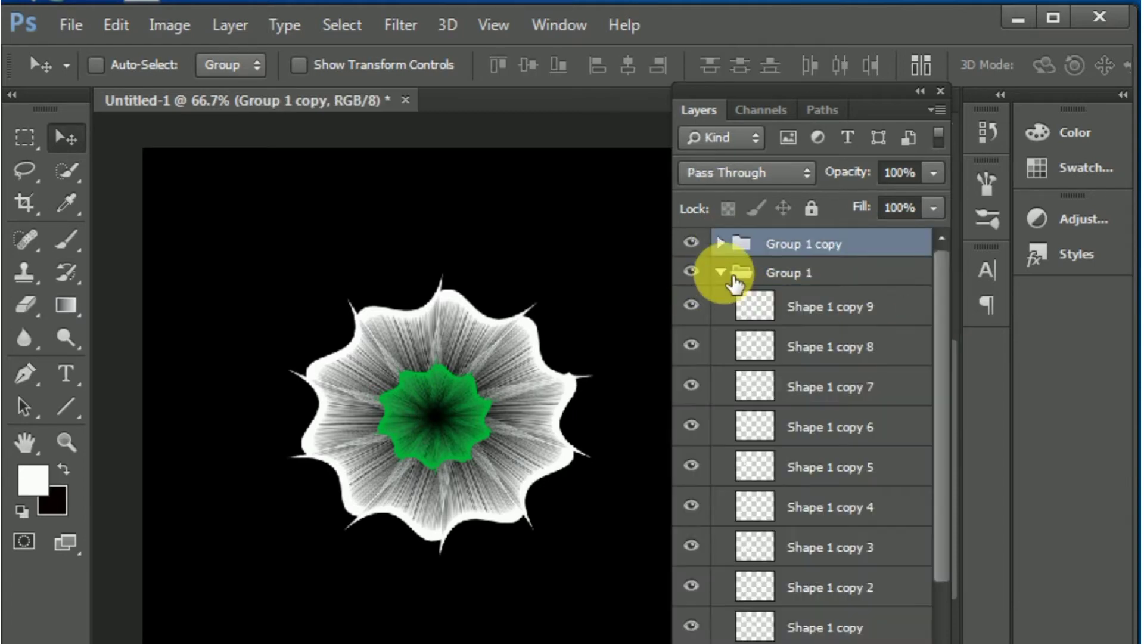
# Add a magenta (H 301) Color Overlay to Shape 1 copy 9 in Group 1.
pyautogui.doubleClick(767, 319)
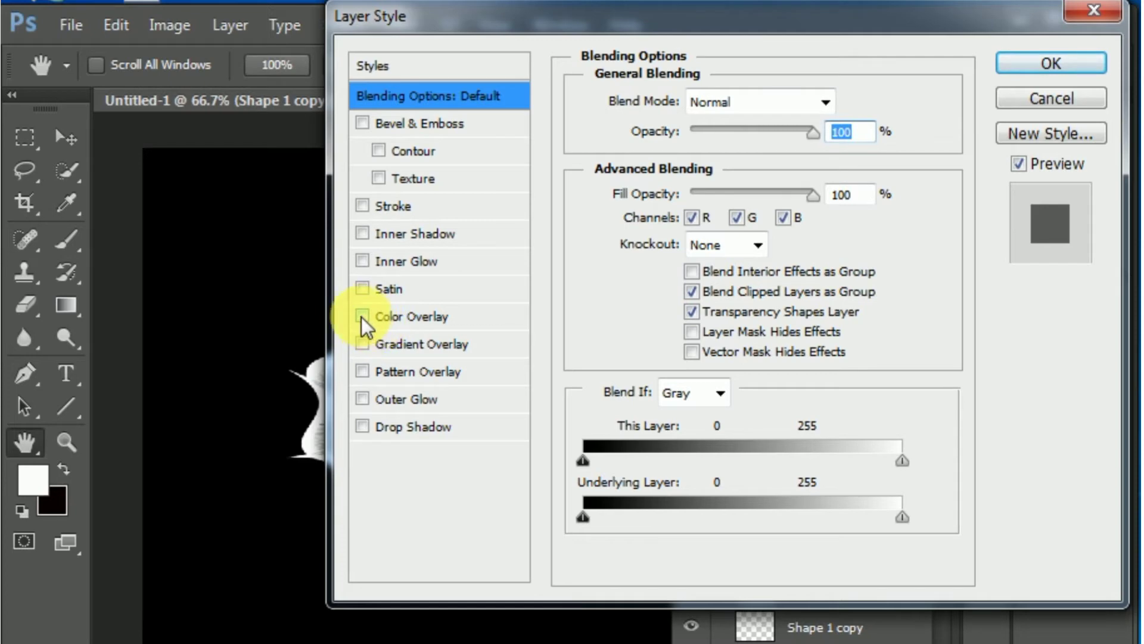
pyautogui.click(362, 316)
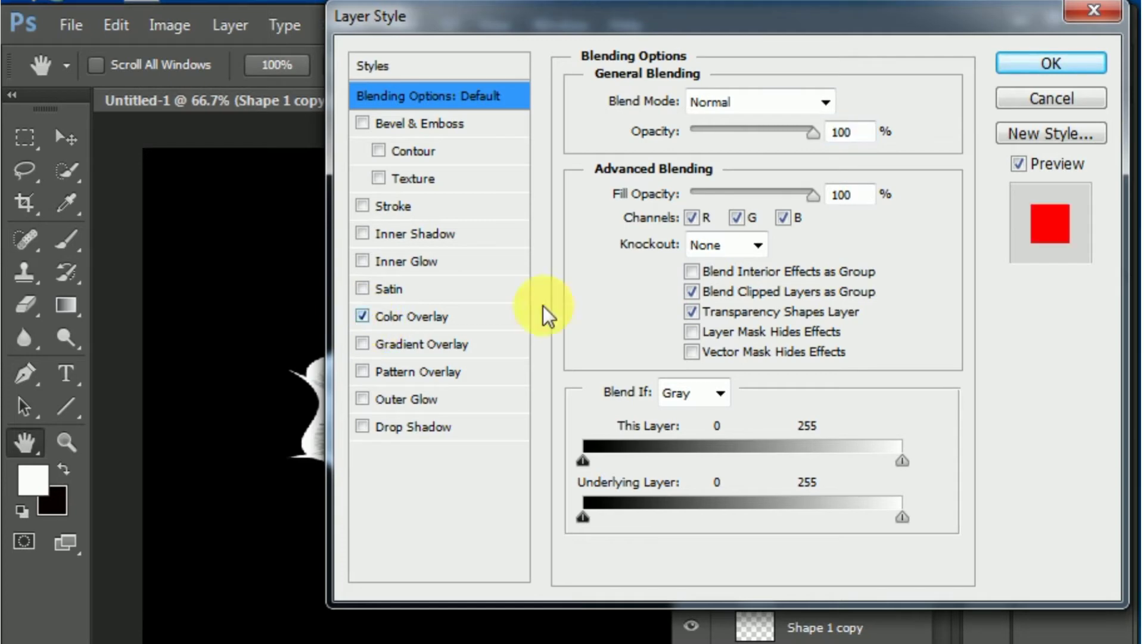
pyautogui.click(422, 316)
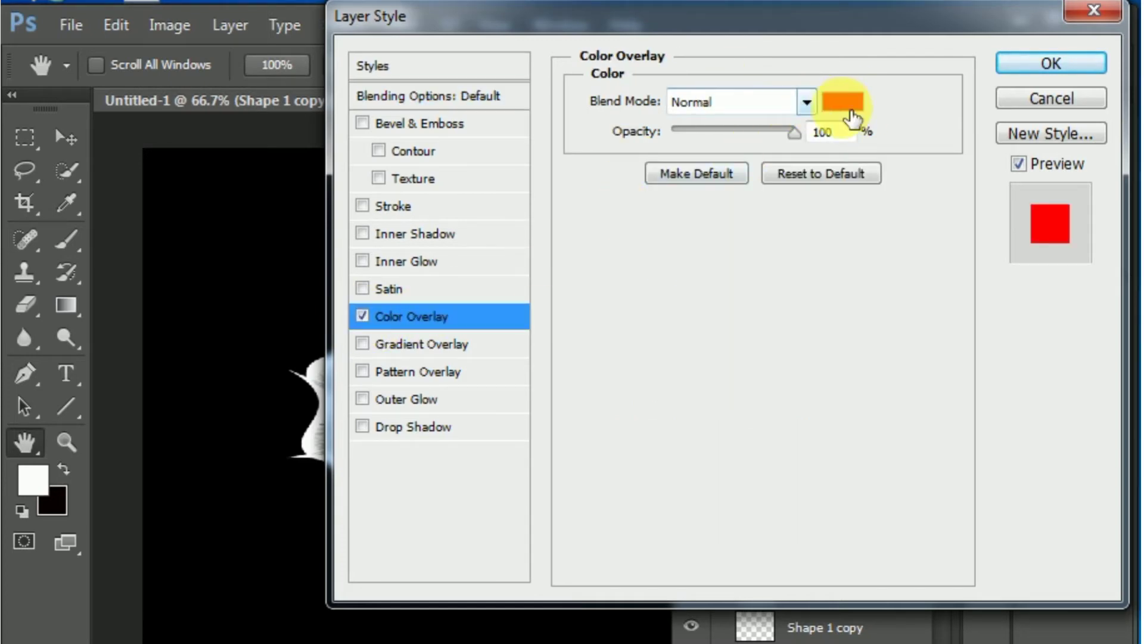
pyautogui.click(849, 108)
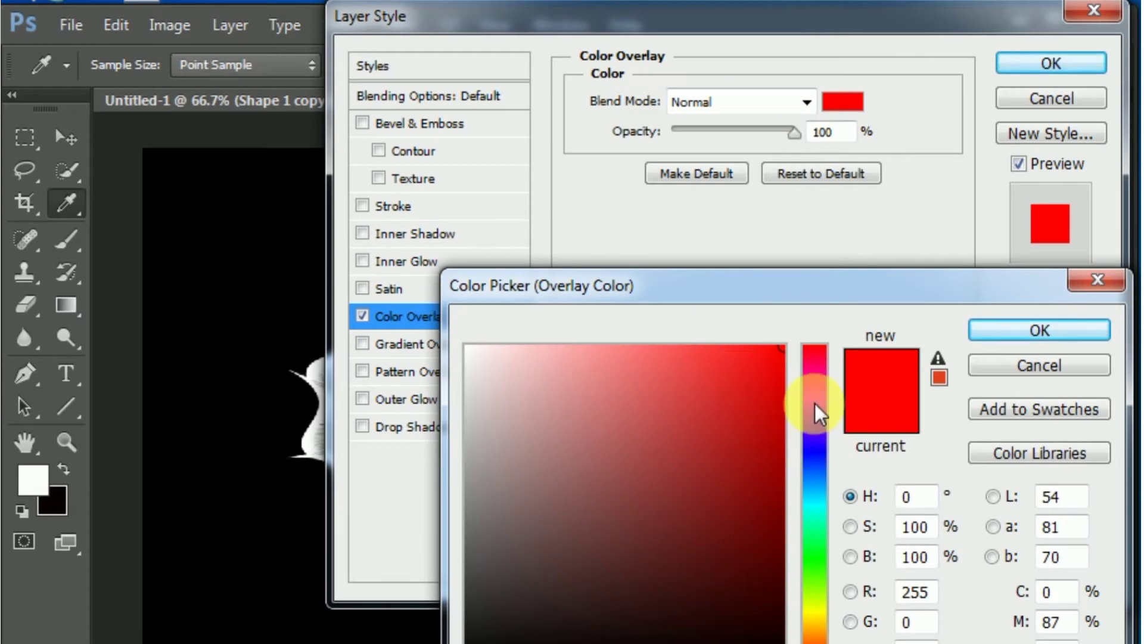
pyautogui.moveTo(819, 412); pyautogui.dragTo(817, 399)
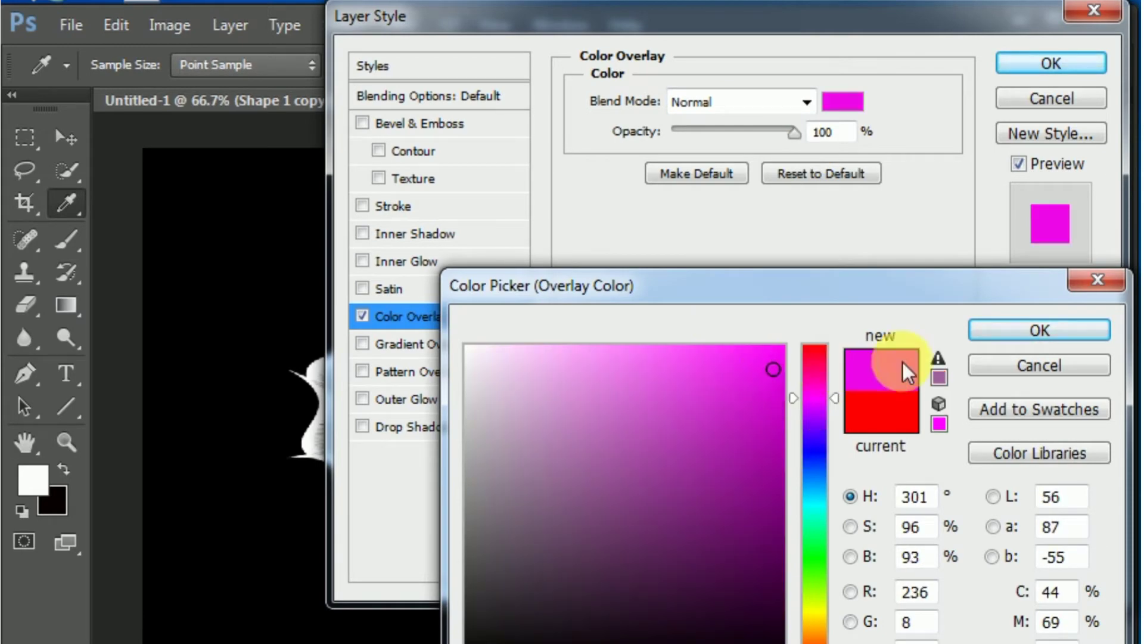
pyautogui.click(1039, 331)
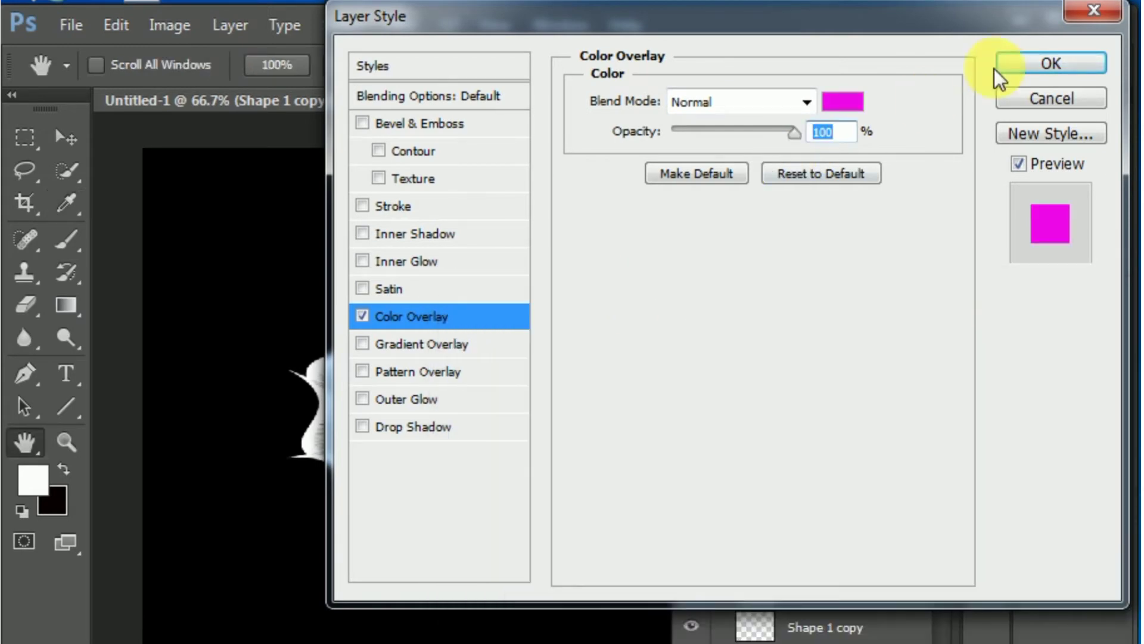
pyautogui.click(1054, 64)
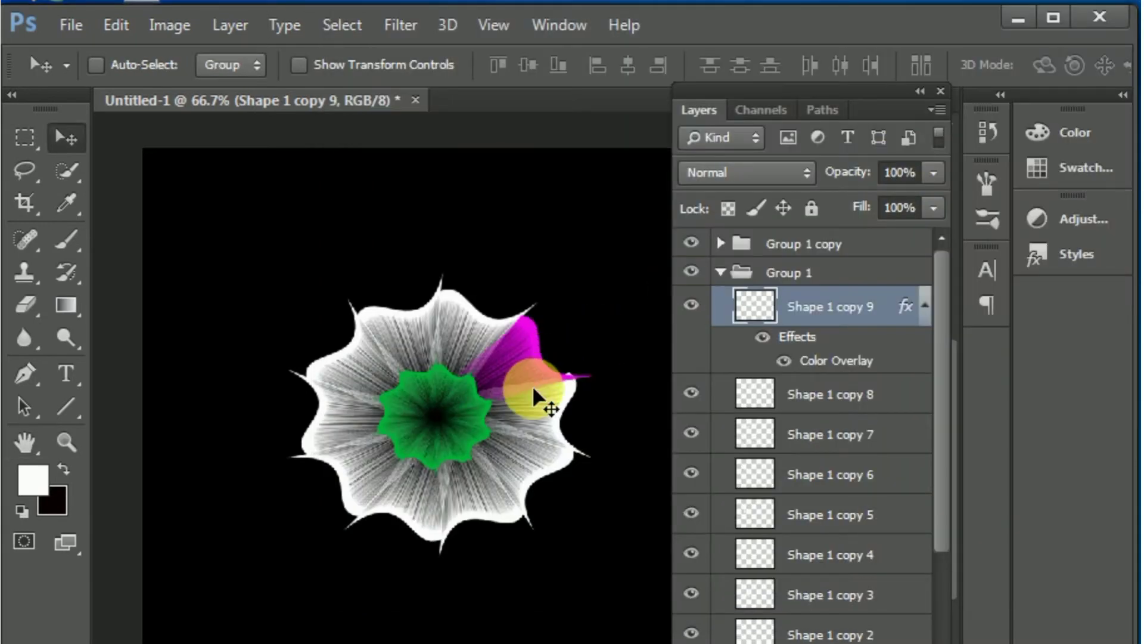
# Copy the magenta overlay style and paste it onto Shape 1 through Shape 1 copy 8 in Group 1.
pyautogui.rightClick(842, 304)
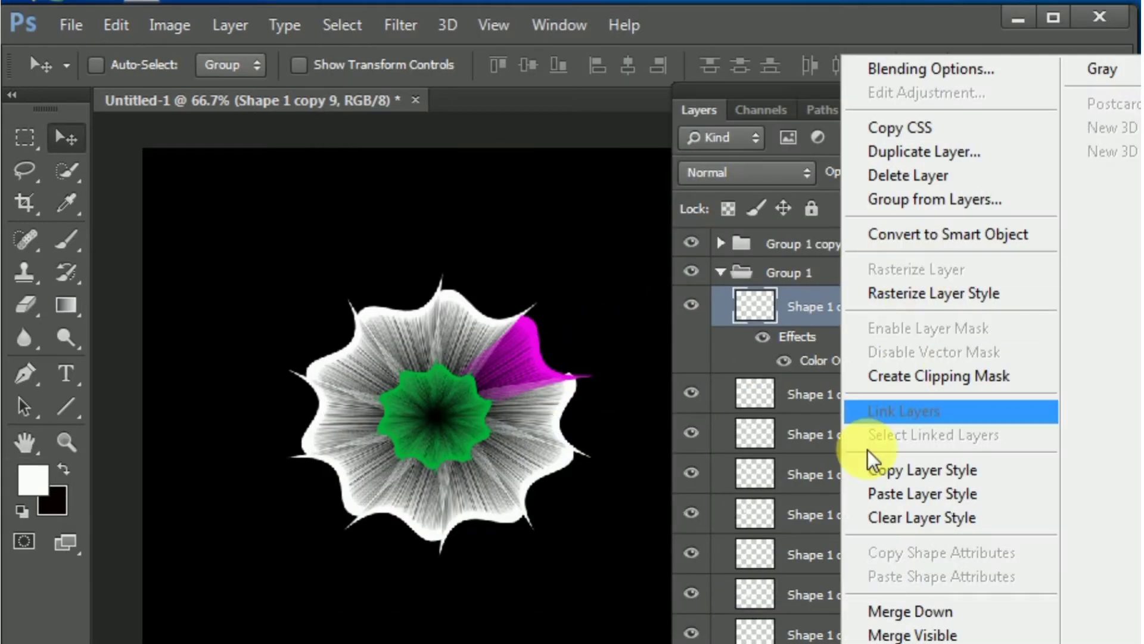
pyautogui.click(886, 468)
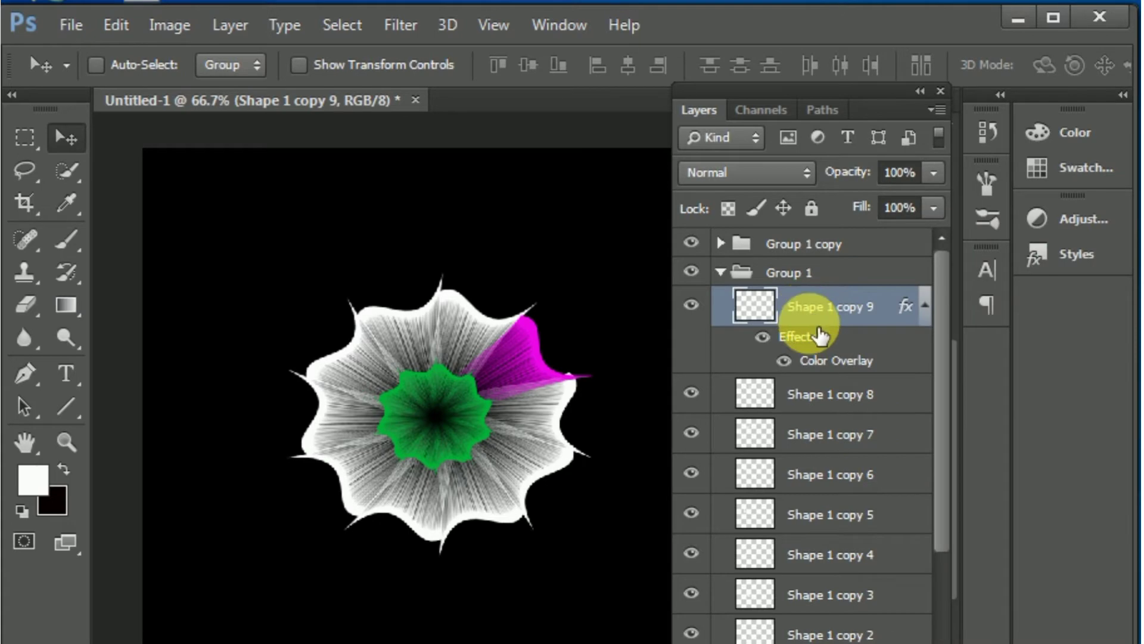
pyautogui.moveTo(945, 312); pyautogui.dragTo(943, 484)
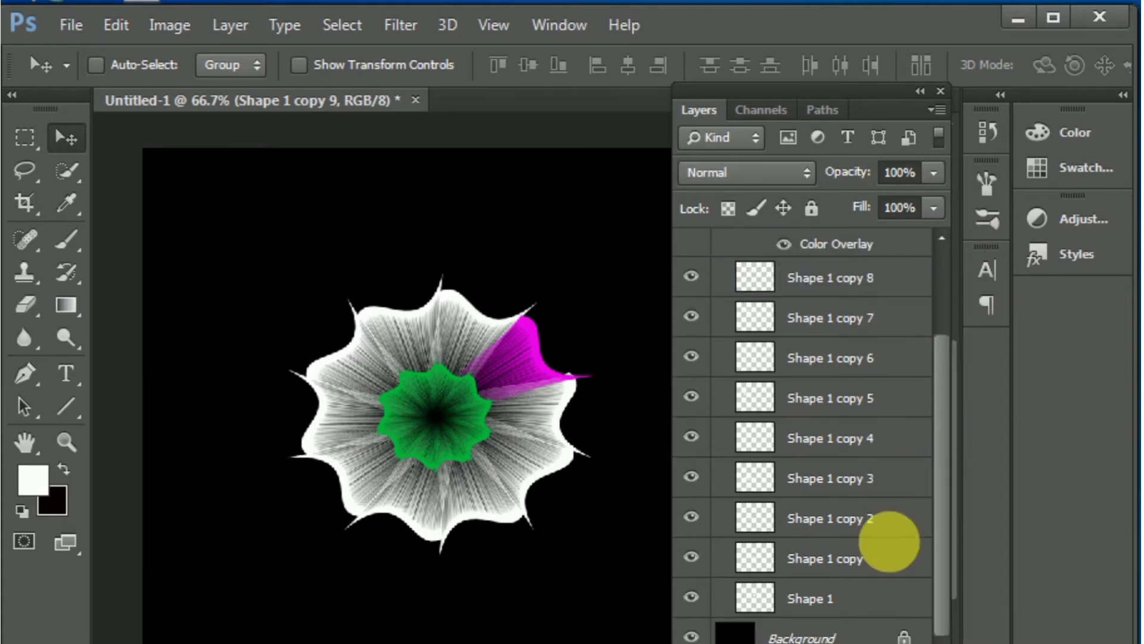
pyautogui.keyDown('shift'); pyautogui.click(814, 599); pyautogui.keyUp('shift')
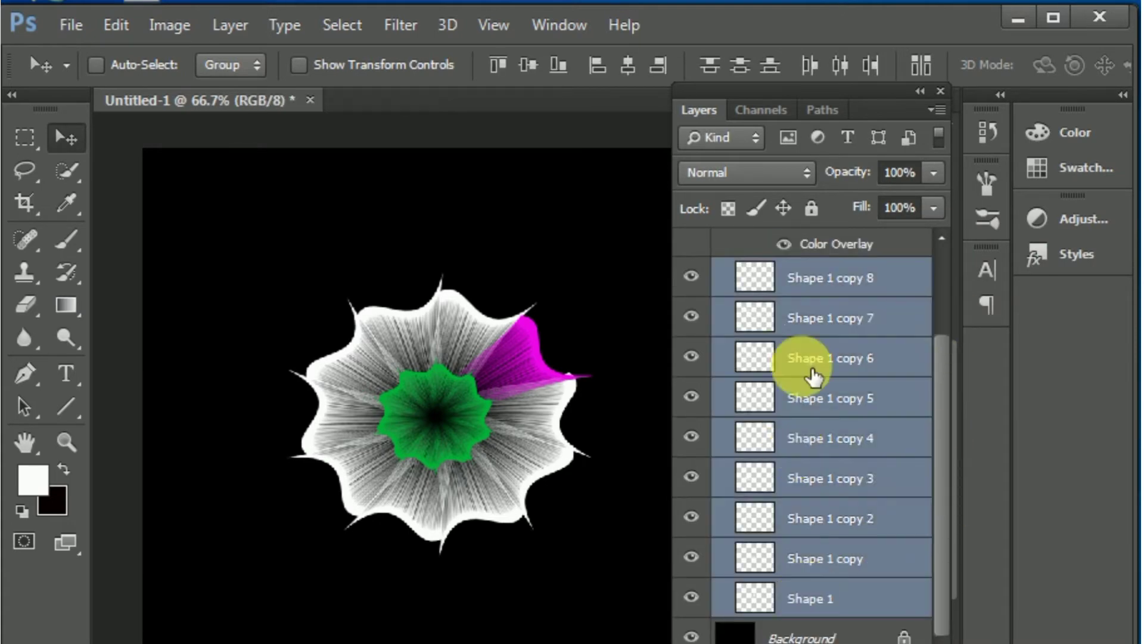
pyautogui.rightClick(830, 334)
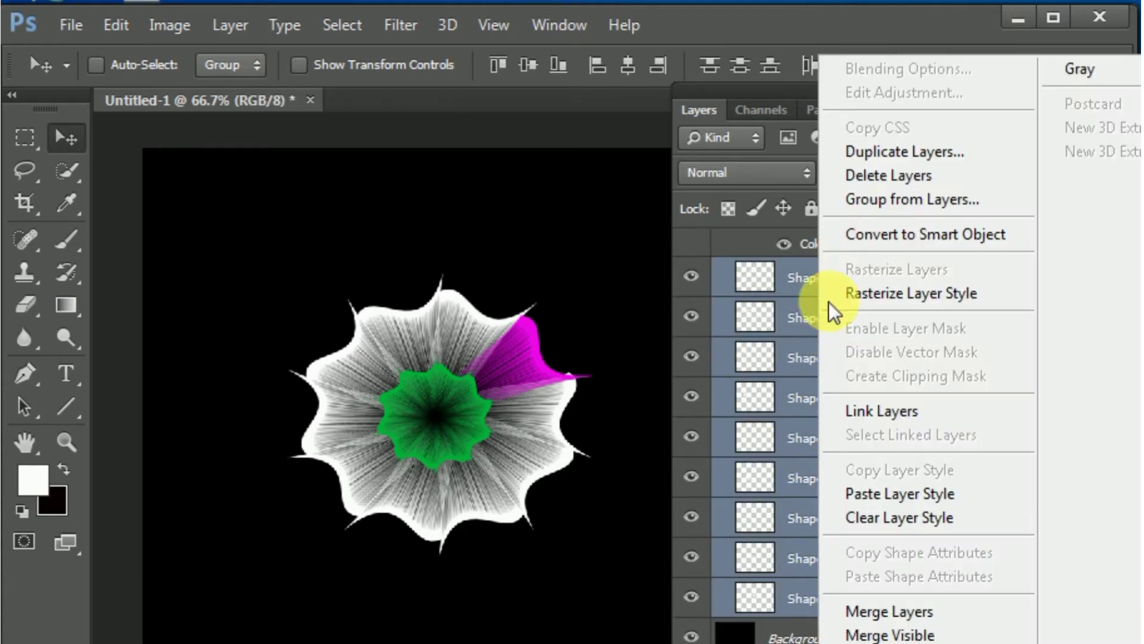
pyautogui.click(876, 492)
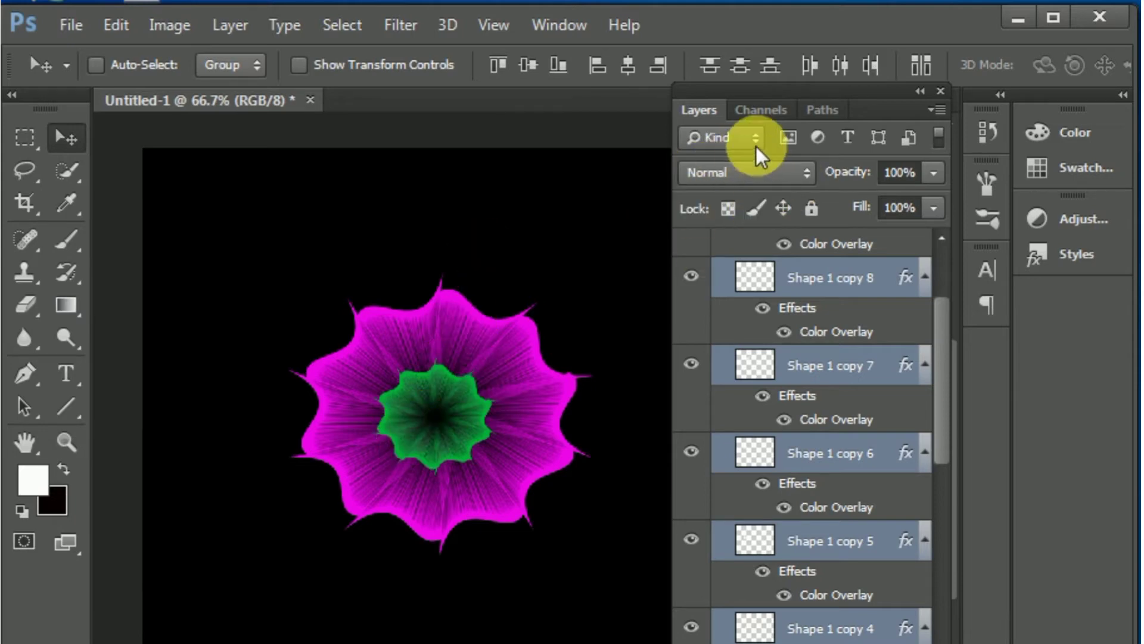
# Collapse Group 1 and select Group 1 copy.
pyautogui.scroll(3, 925, 326)
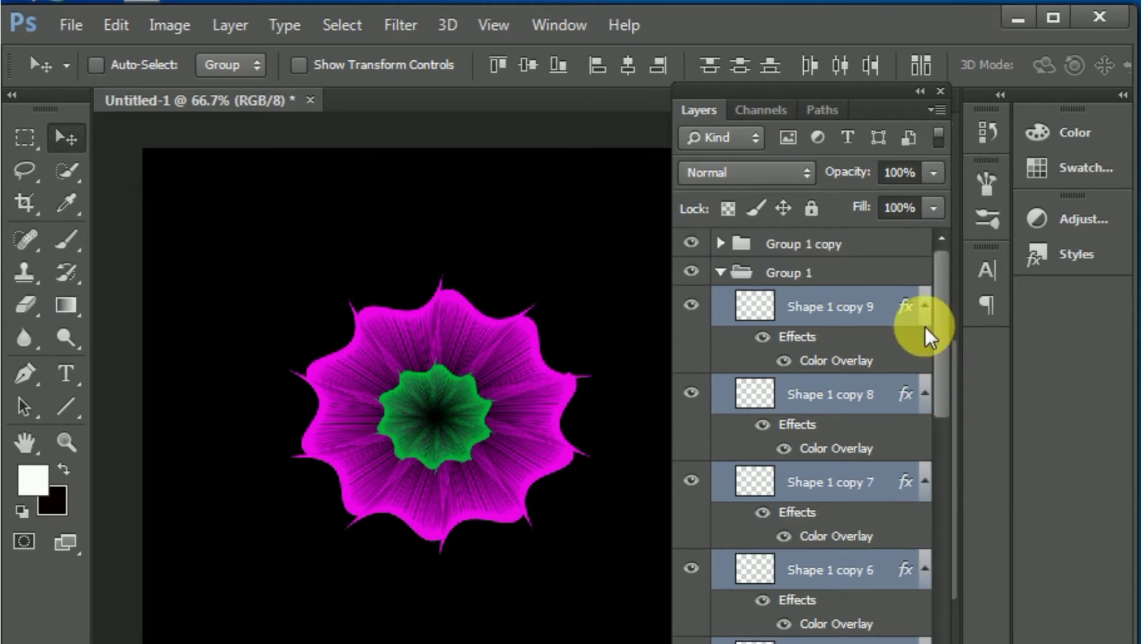
pyautogui.click(721, 272)
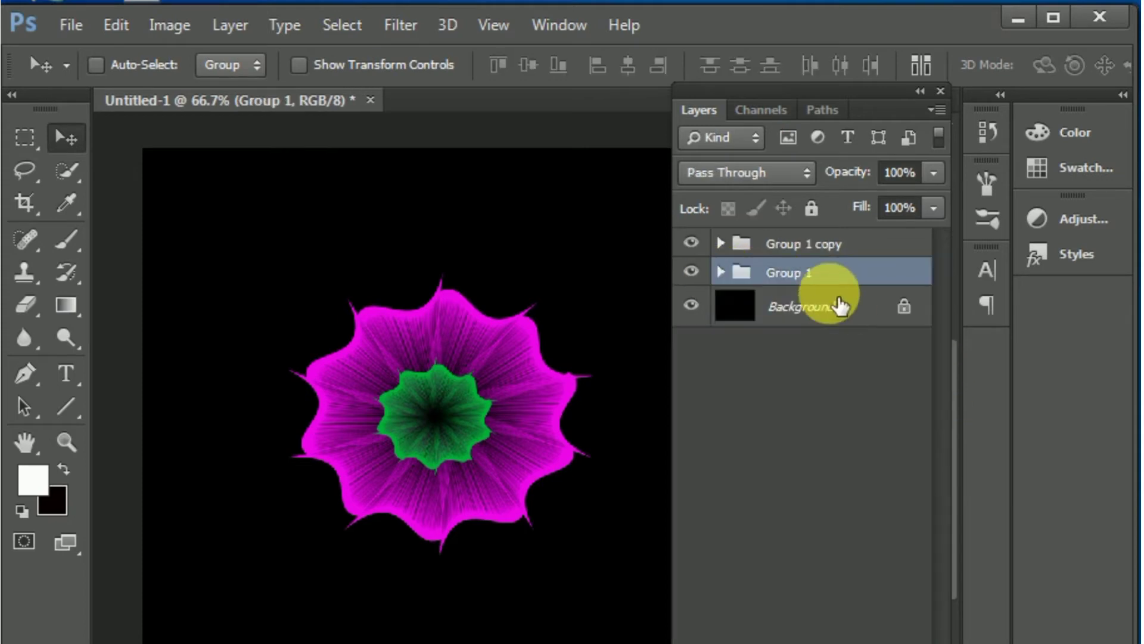
pyautogui.click(774, 244)
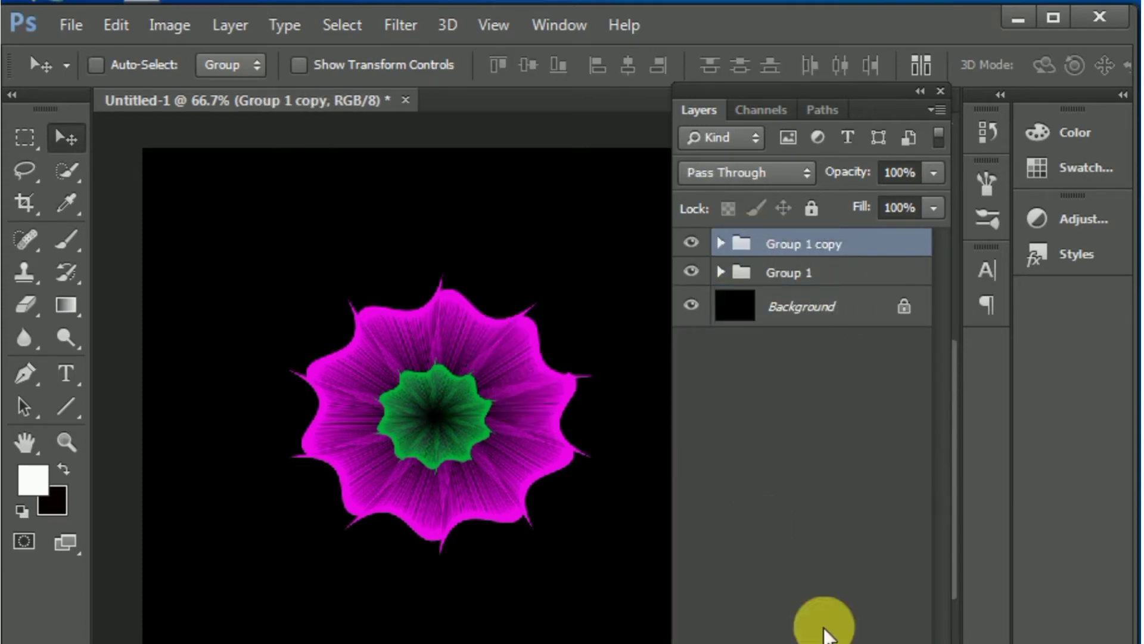
# Add Layer 1 above both flower groups and set a hard round 2 px brush.
pyautogui.click(823, 642)
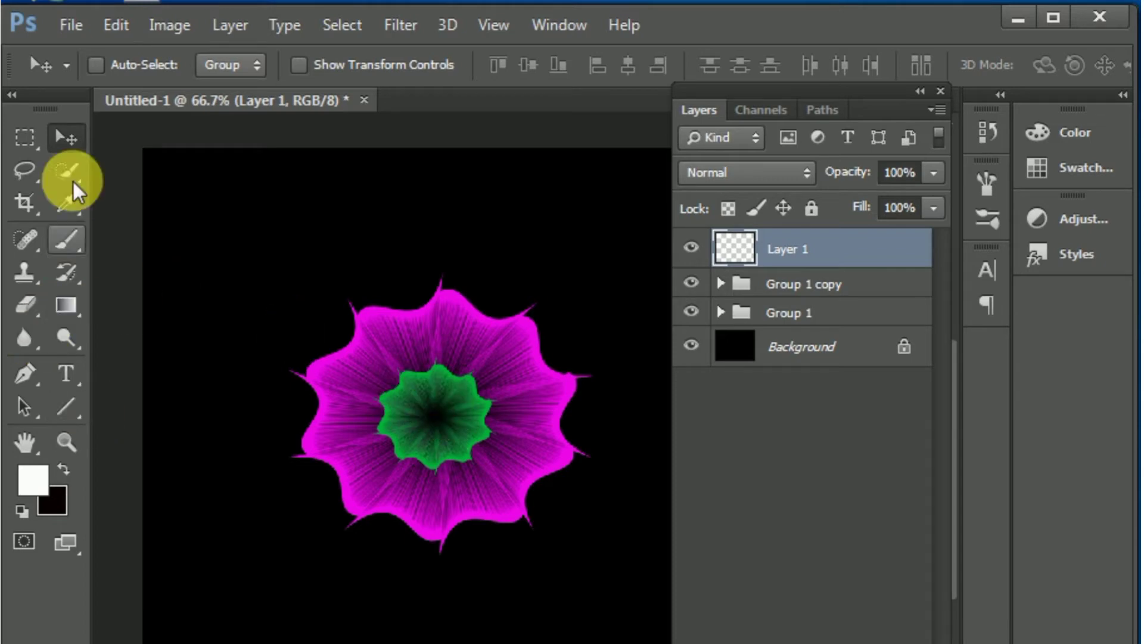
pyautogui.click(57, 245)
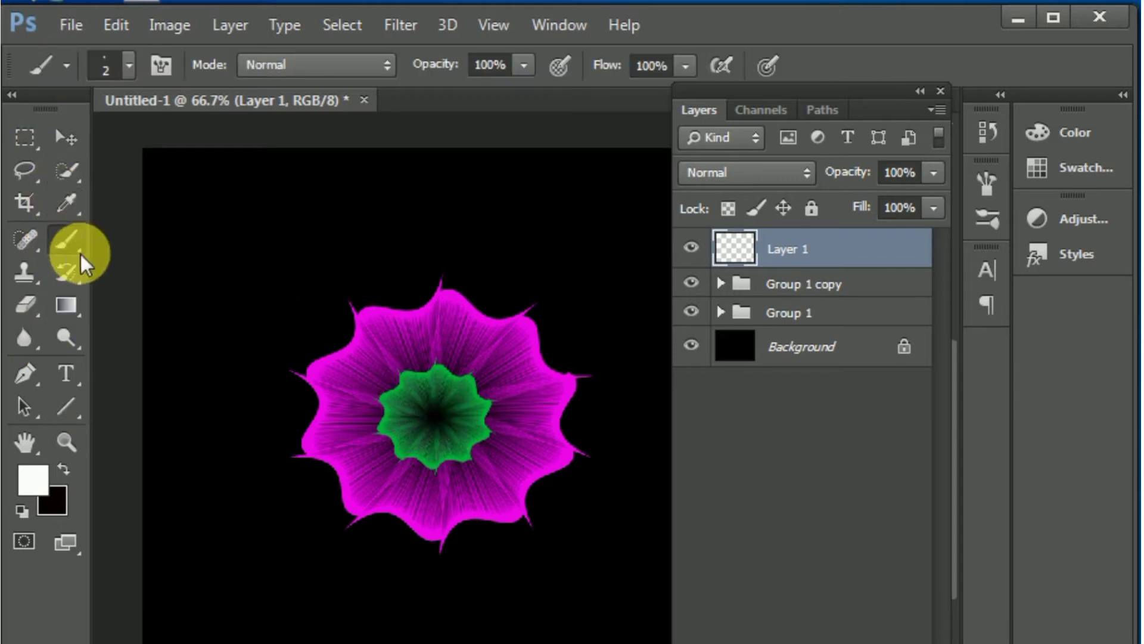
pyautogui.click(131, 63)
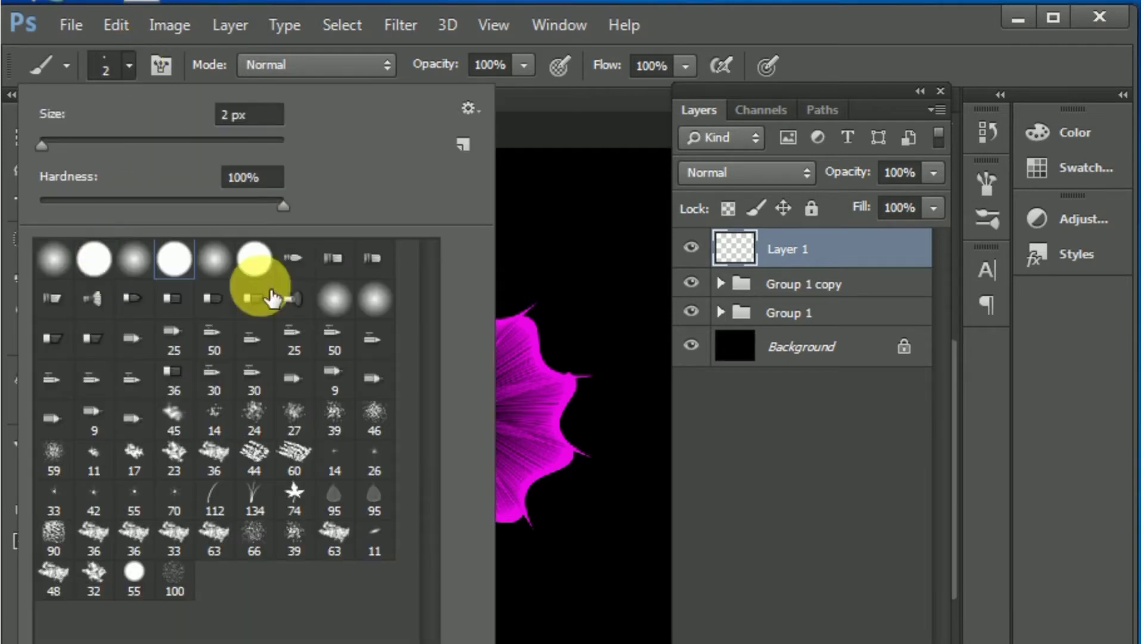
pyautogui.click(98, 259)
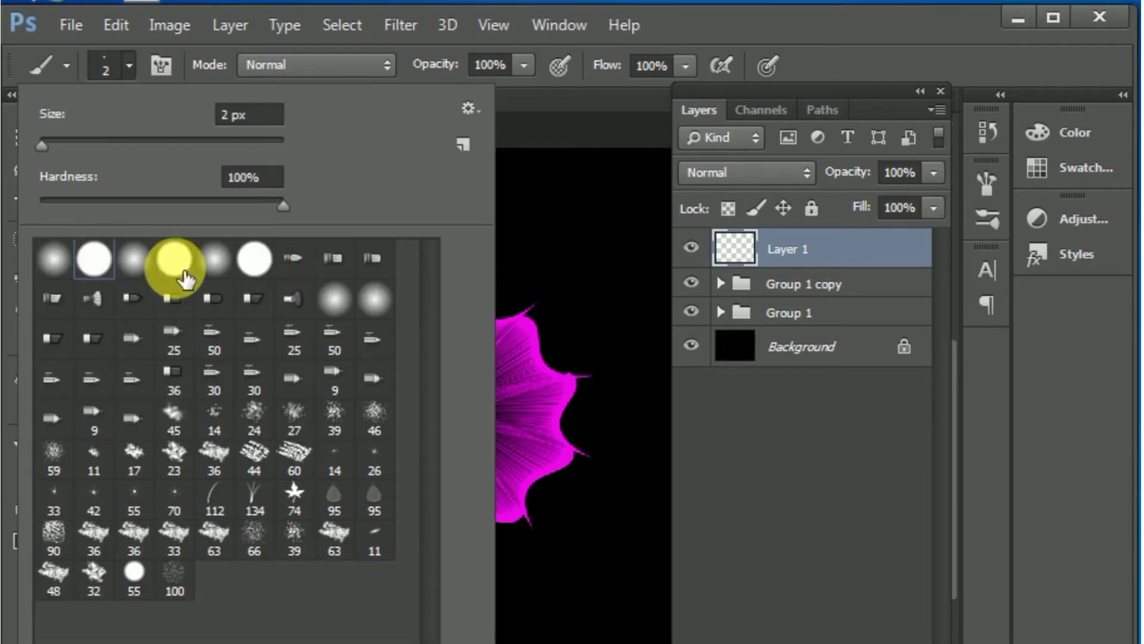
pyautogui.click(123, 64)
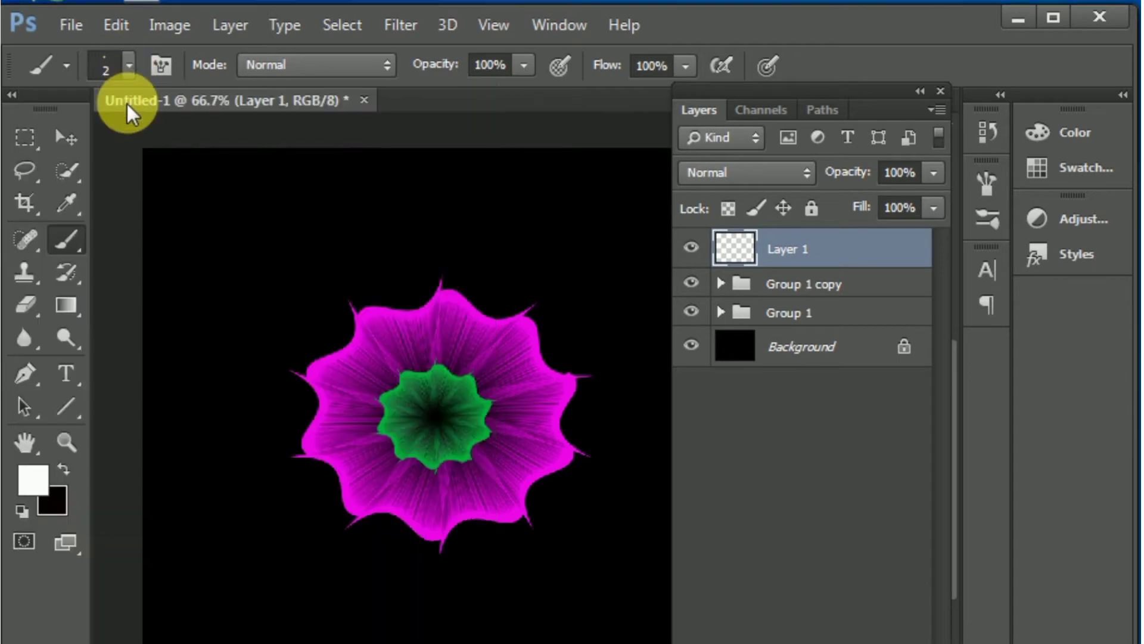
pyautogui.click(129, 66)
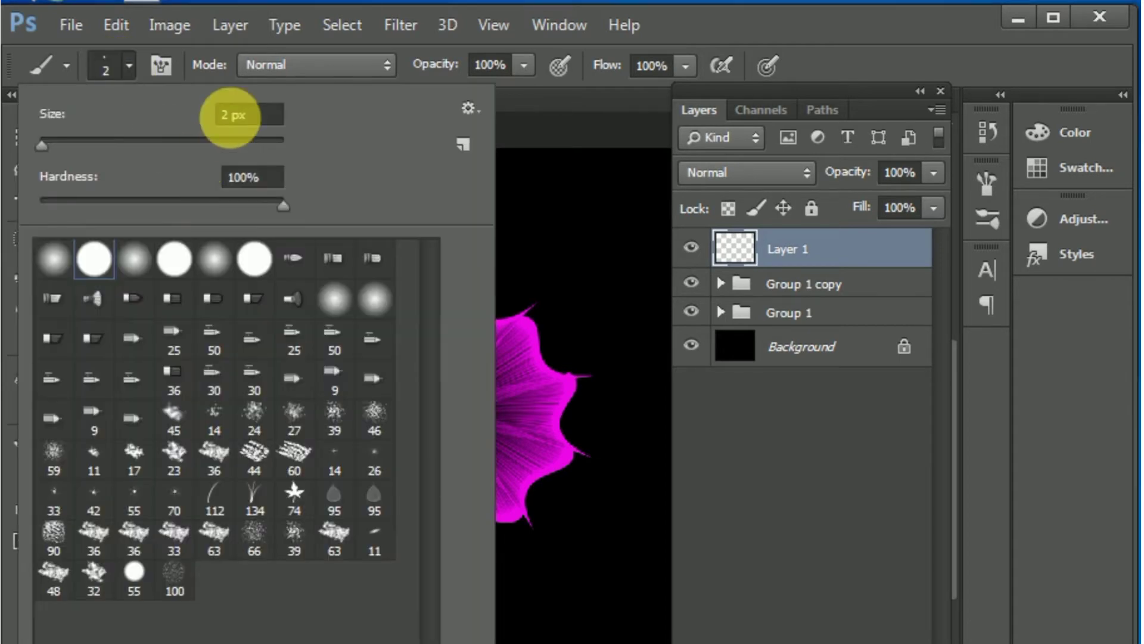
pyautogui.click(222, 115)
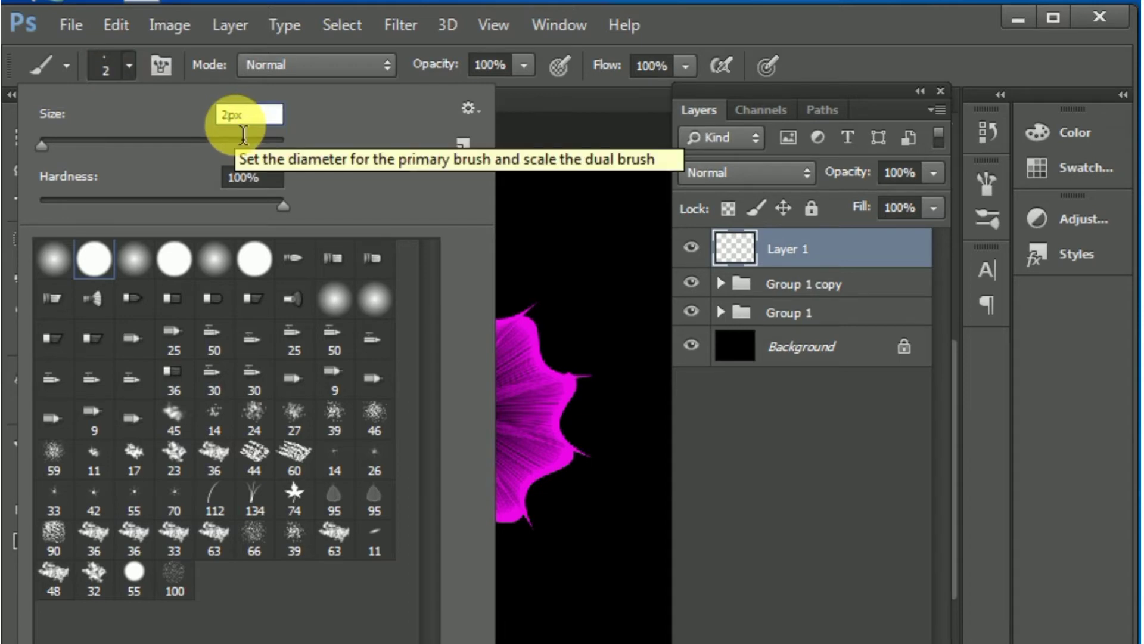
pyautogui.press('Return')
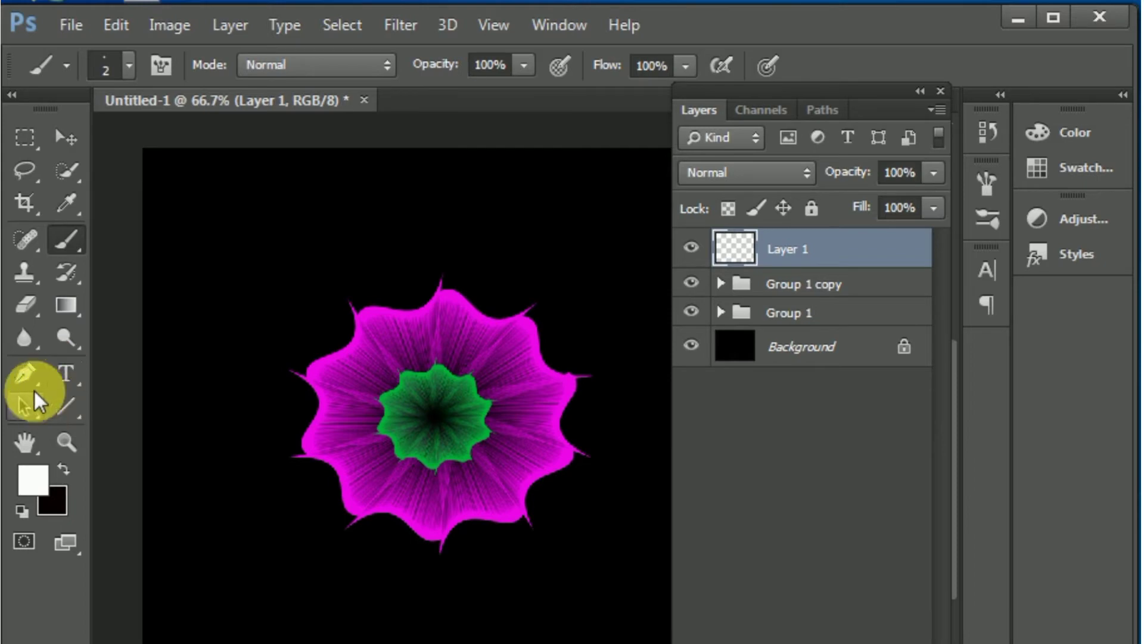
# Draw a curved Pen path from the flower centre up into the top petal.
pyautogui.click(30, 374)
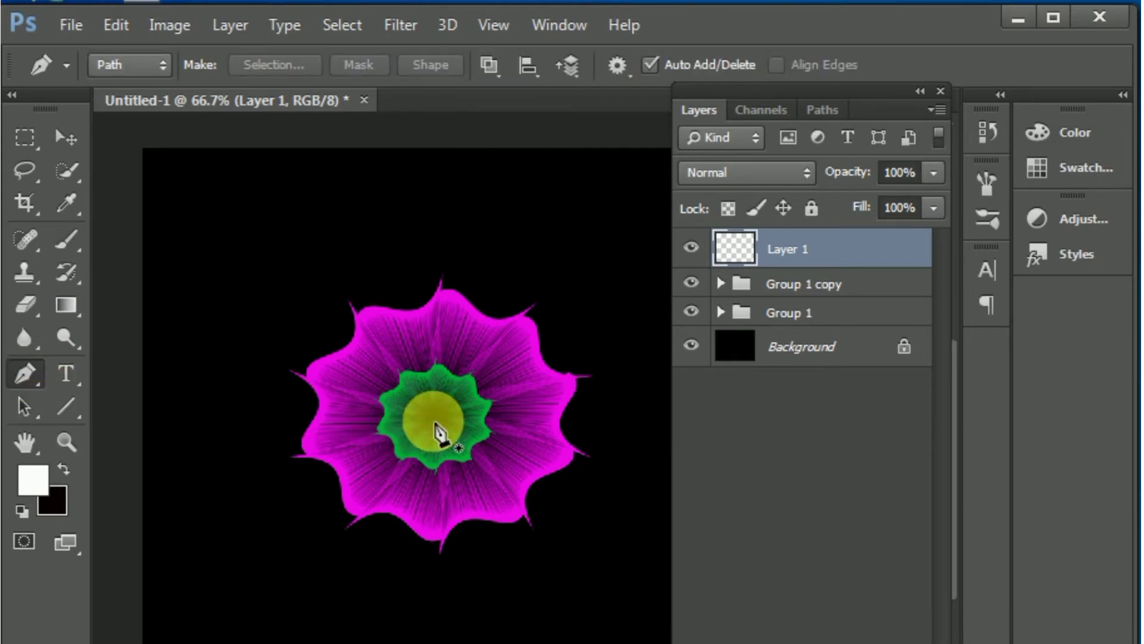
pyautogui.moveTo(433, 421)
pyautogui.mouseDown()
pyautogui.moveTo(456, 376)
pyautogui.moveTo(475, 371)
pyautogui.mouseUp()
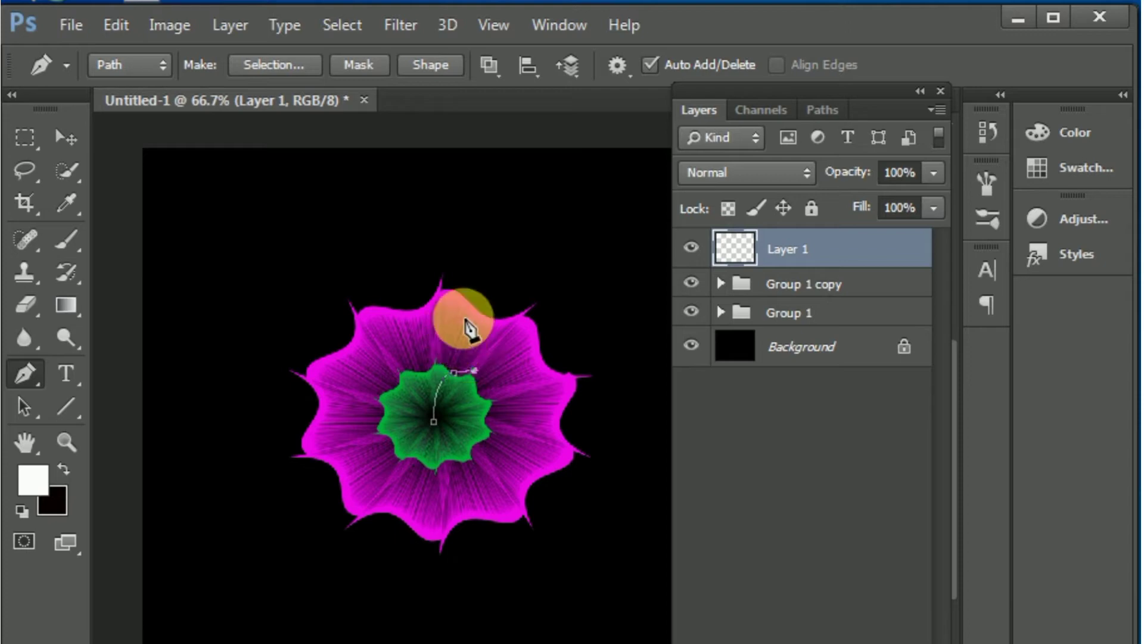
pyautogui.moveTo(462, 317); pyautogui.dragTo(491, 316)
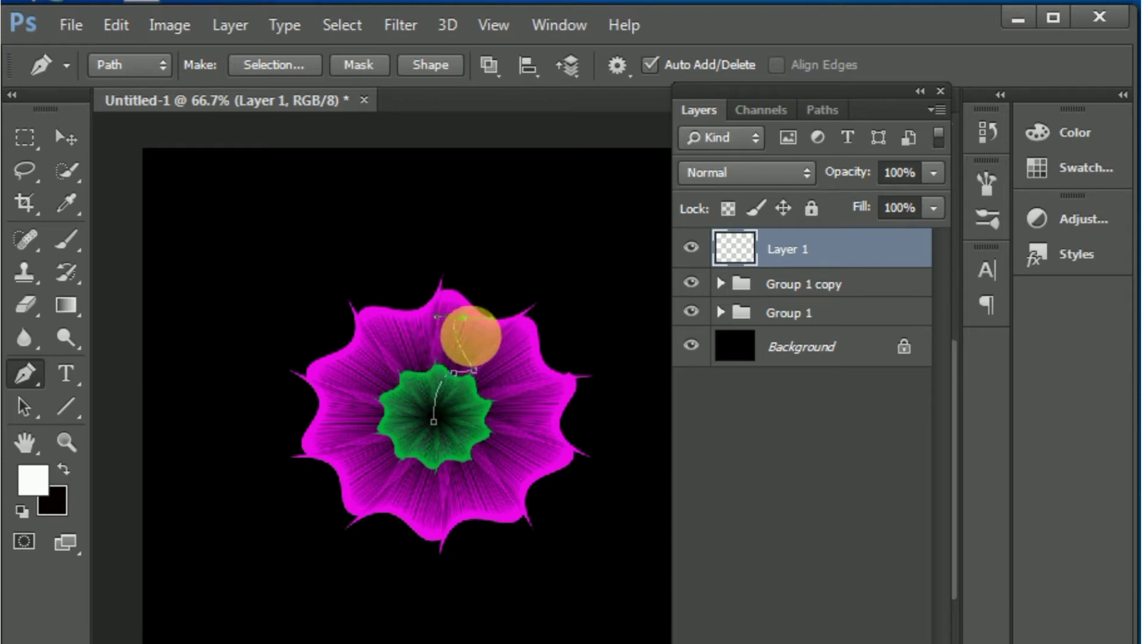
# Stroke the path in white with the brush, then delete the path.
pyautogui.rightClick(463, 321)
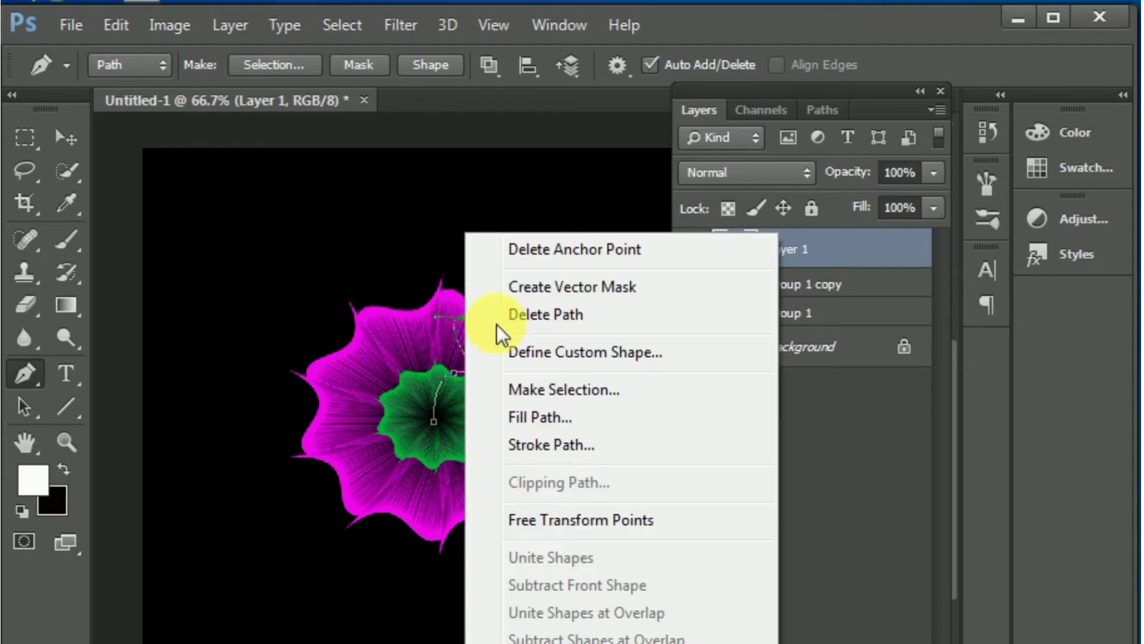
pyautogui.click(557, 444)
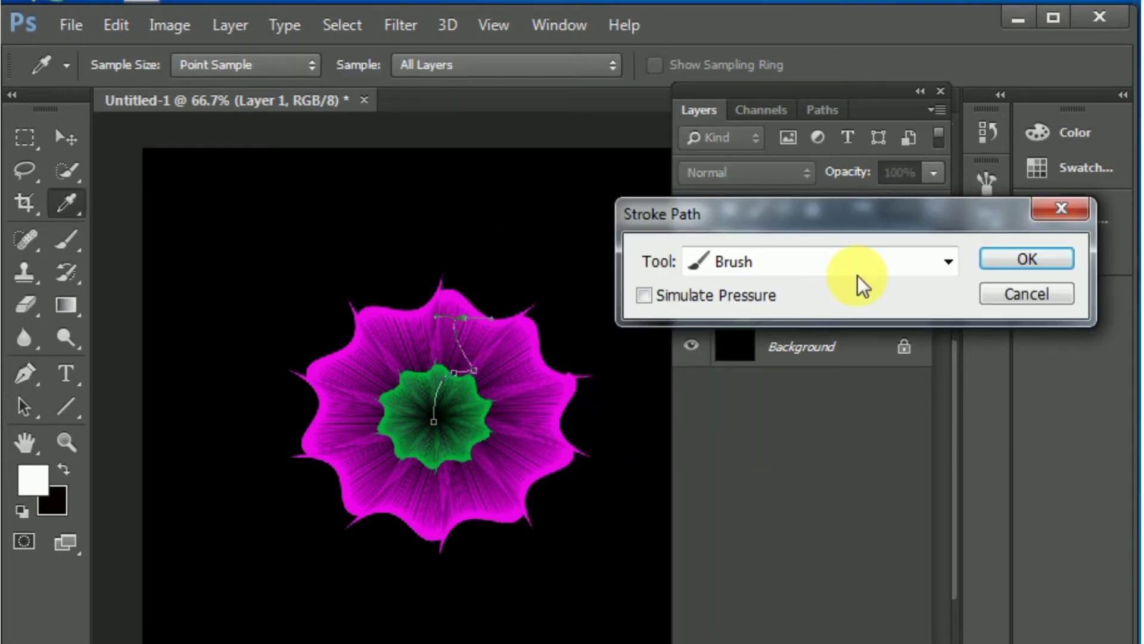
pyautogui.click(948, 262)
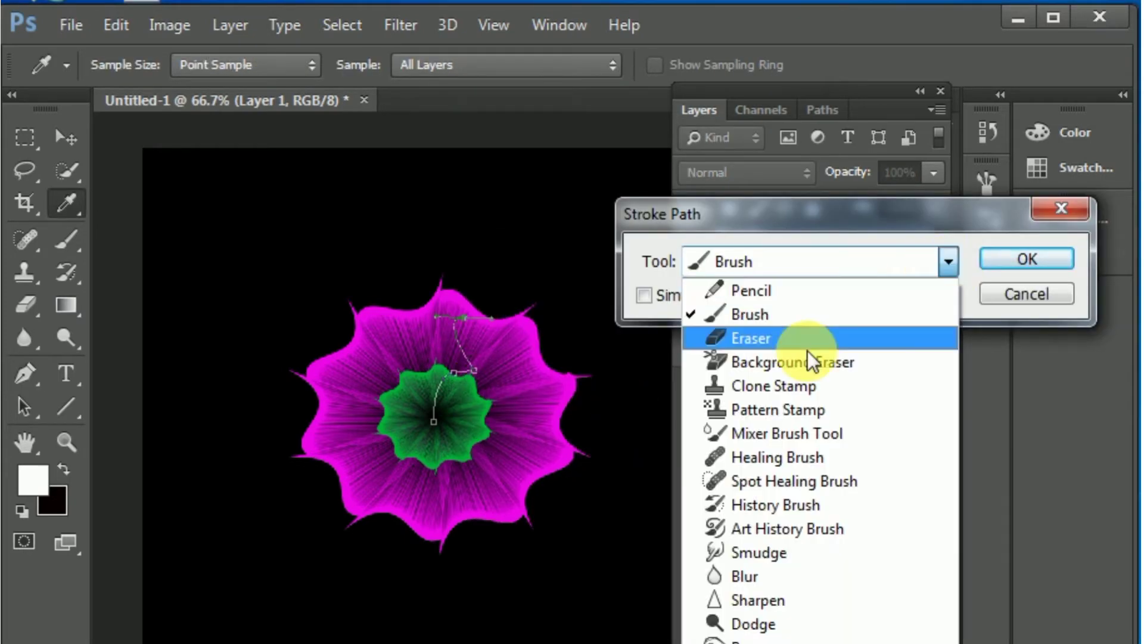
pyautogui.click(767, 316)
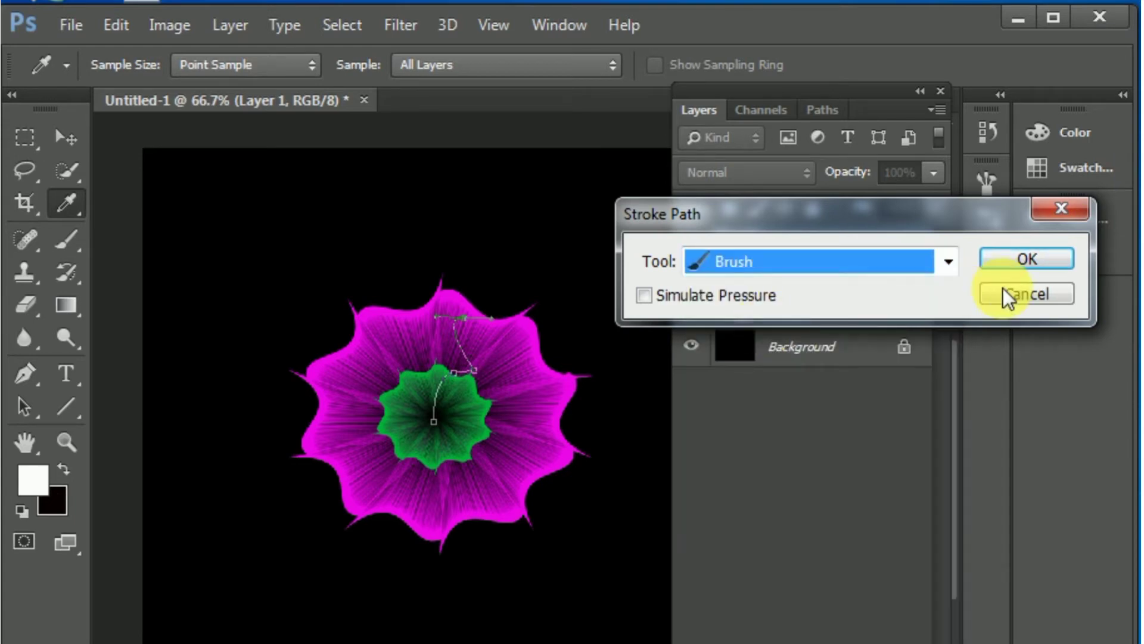
pyautogui.click(1010, 257)
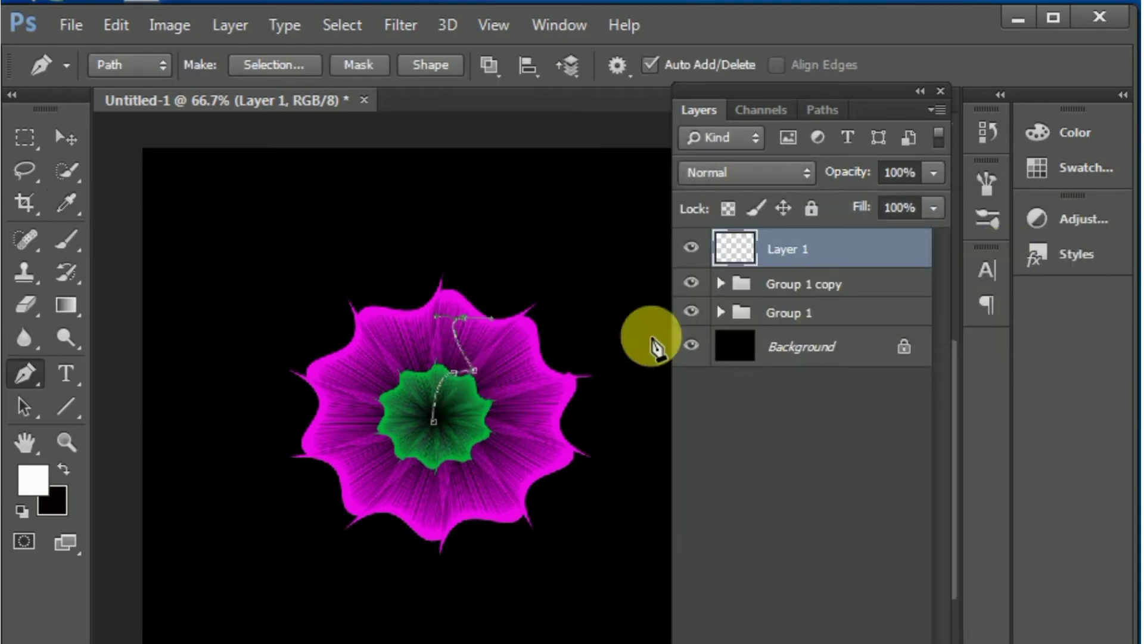
pyautogui.rightClick(467, 325)
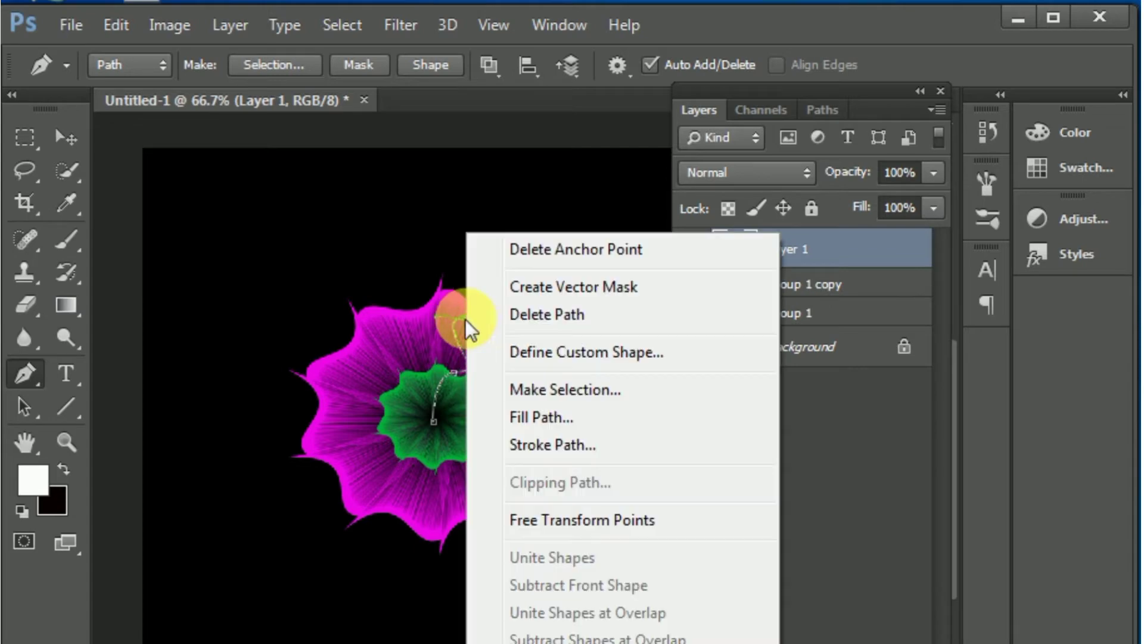
pyautogui.click(552, 314)
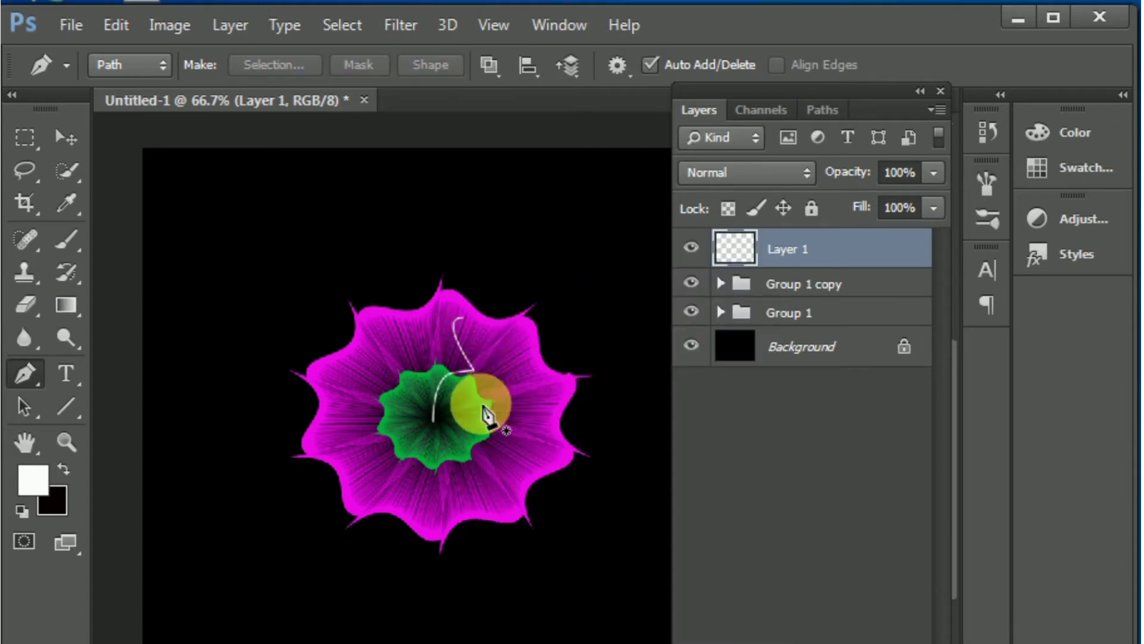
# Duplicate Layer 1 and rotate the copy about 12.72° around the flower centre.
pyautogui.click(793, 262)
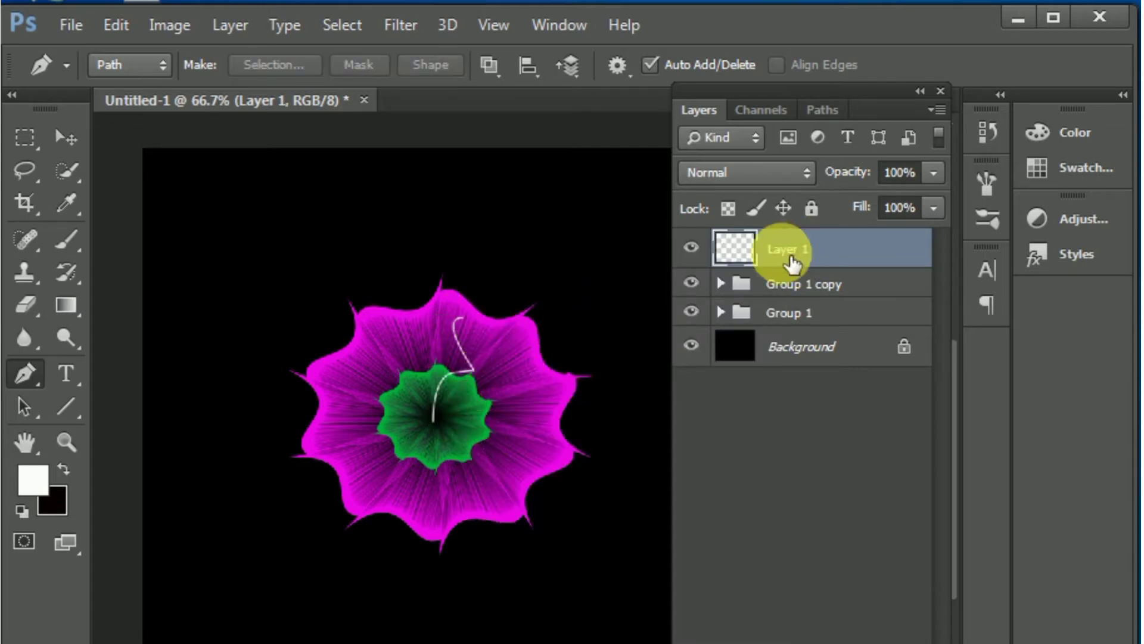
pyautogui.moveTo(792, 262); pyautogui.dragTo(862, 641)
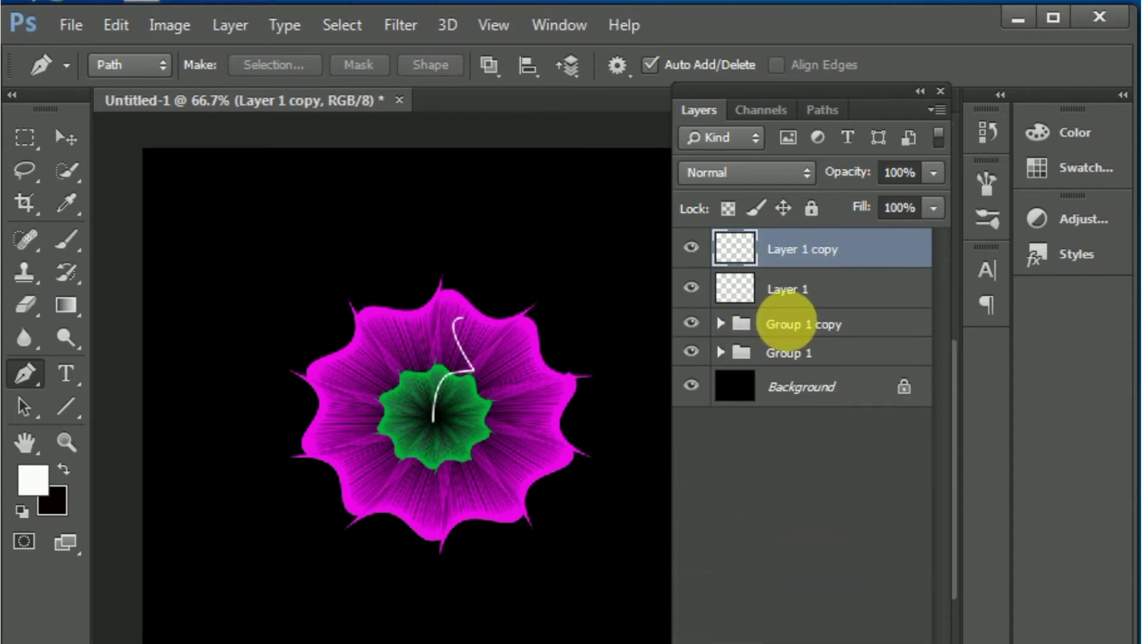
pyautogui.hotkey('ctrl', 't')
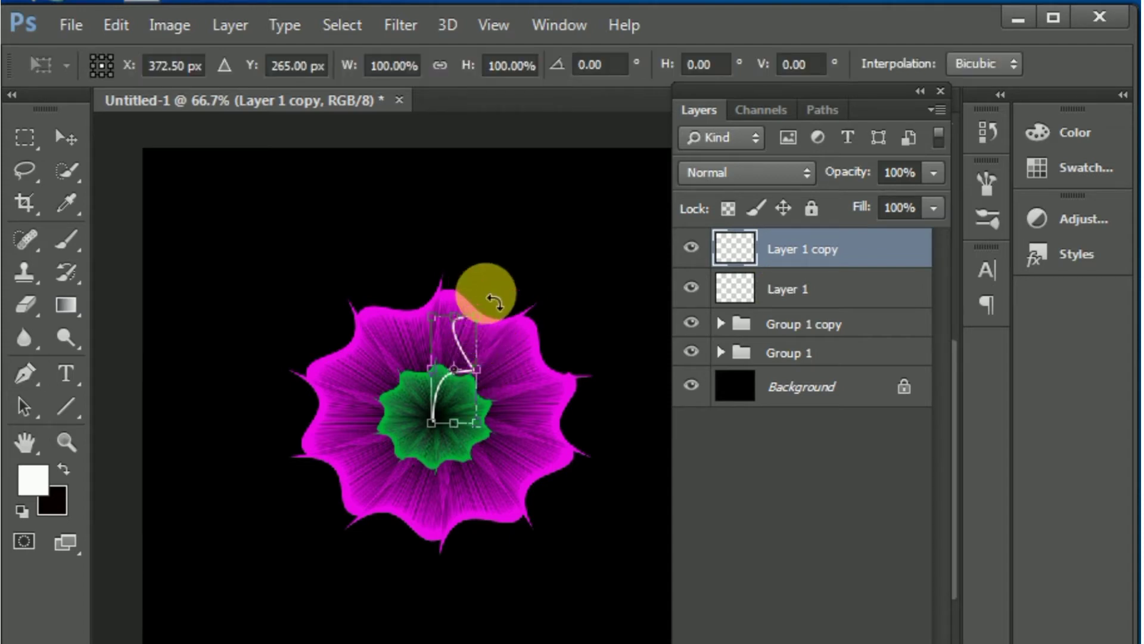
pyautogui.moveTo(493, 302); pyautogui.dragTo(488, 307)
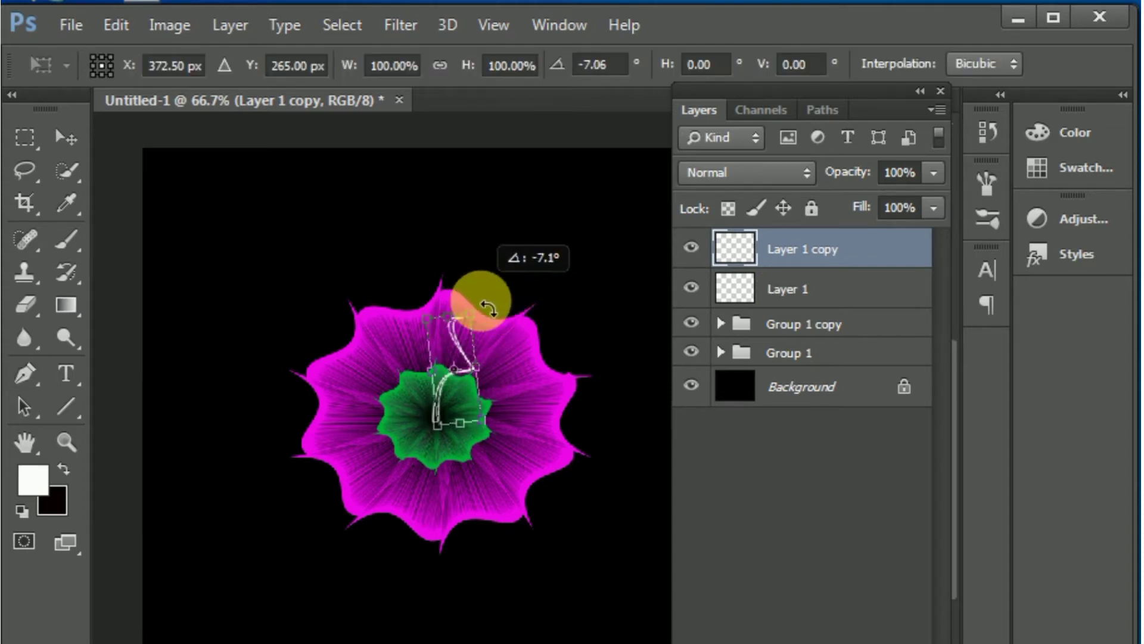
pyautogui.moveTo(488, 308)
pyautogui.mouseDown()
pyautogui.moveTo(510, 370)
pyautogui.moveTo(470, 362)
pyautogui.moveTo(477, 368)
pyautogui.mouseUp()
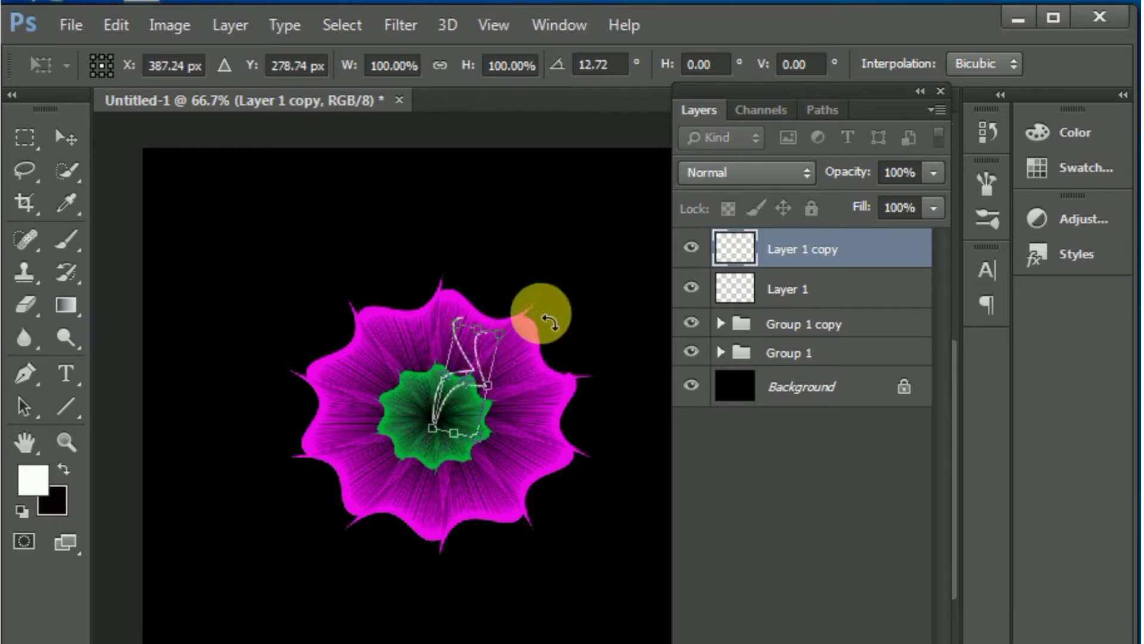
pyautogui.click(66, 138)
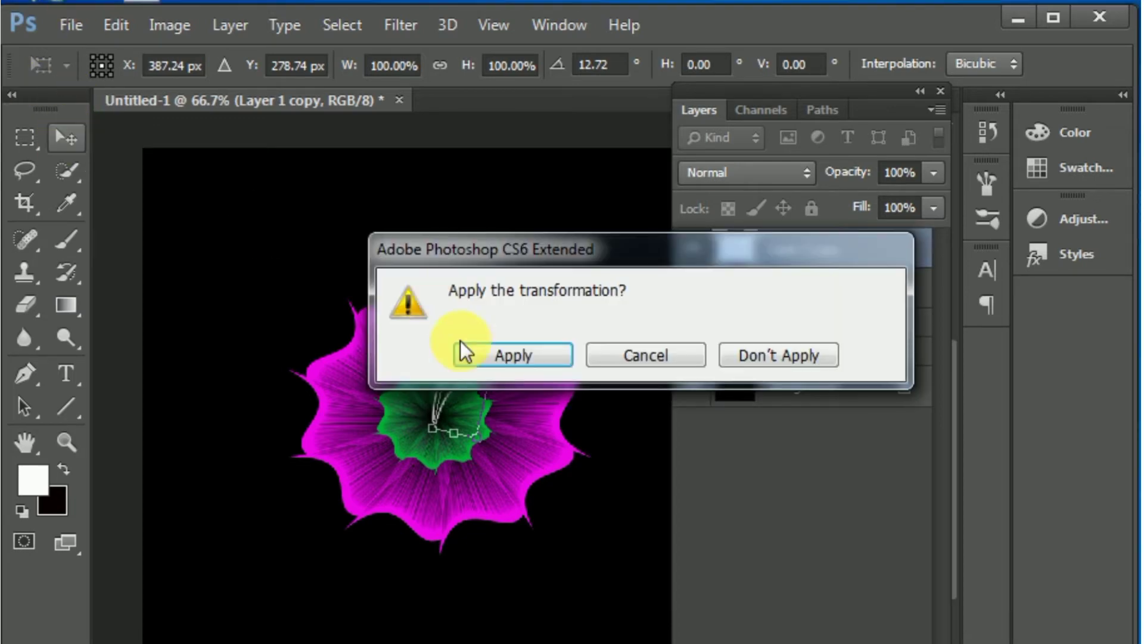
pyautogui.click(465, 354)
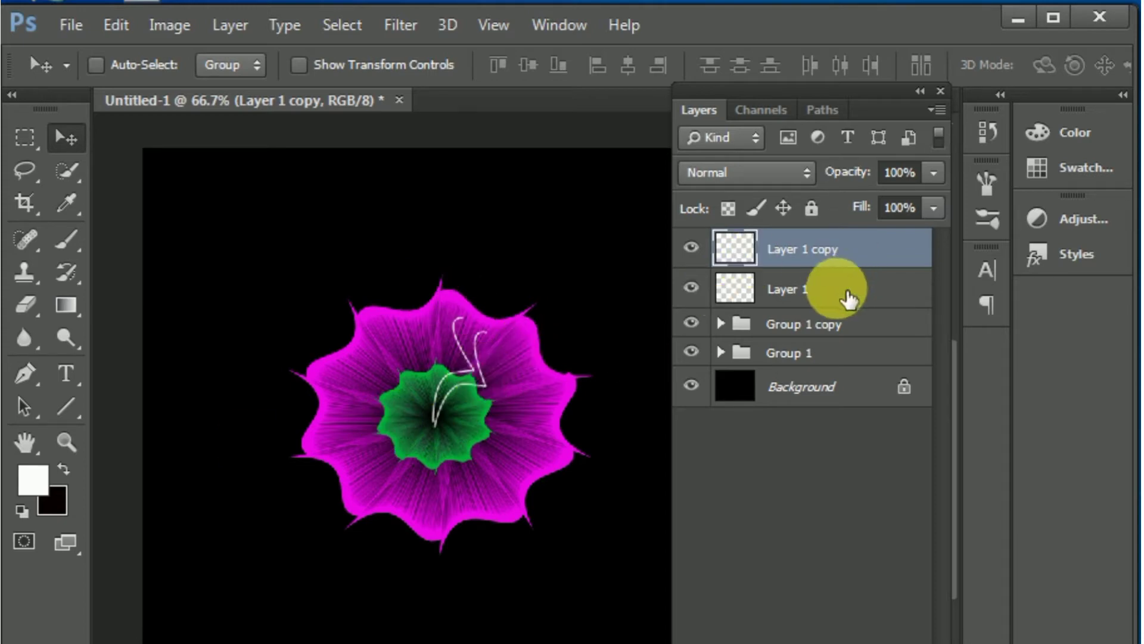
# Give Layer 1 copy a red Color Overlay and nudge it beside the white stamen.
pyautogui.keyDown('shift'); pyautogui.click(843, 298); pyautogui.keyUp('shift')
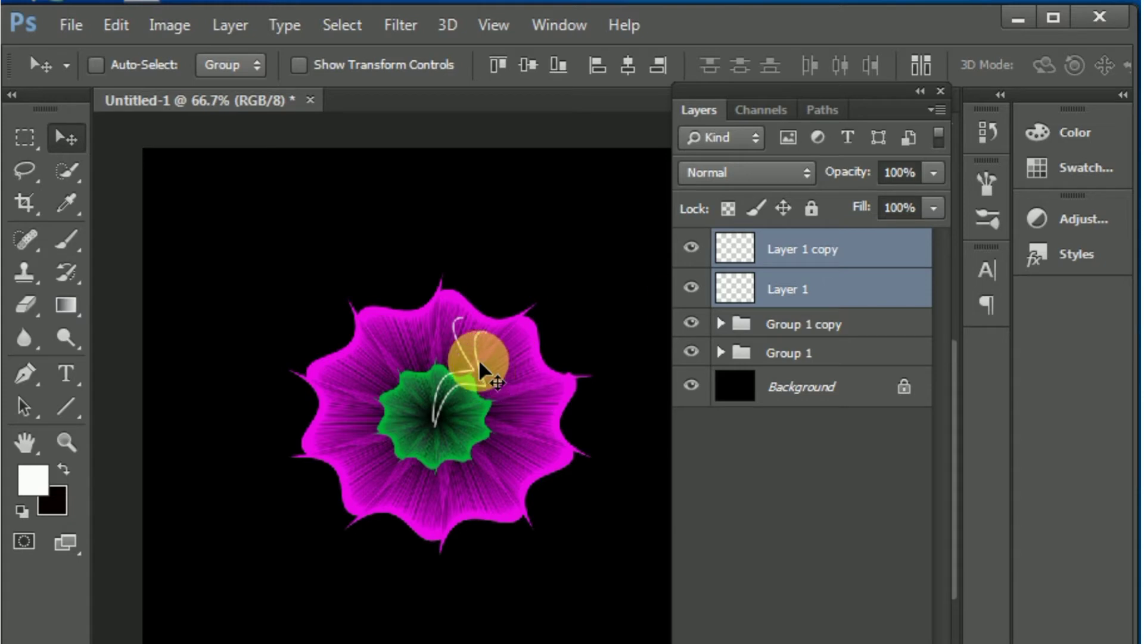
pyautogui.doubleClick(847, 254)
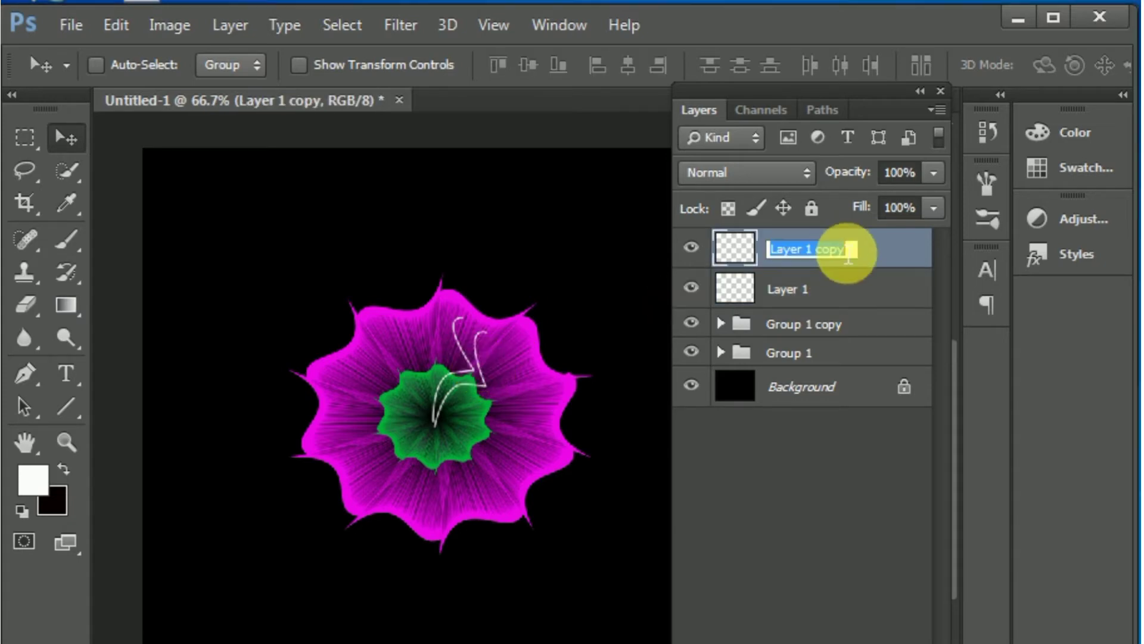
pyautogui.click(894, 258)
pyautogui.doubleClick(891, 255)
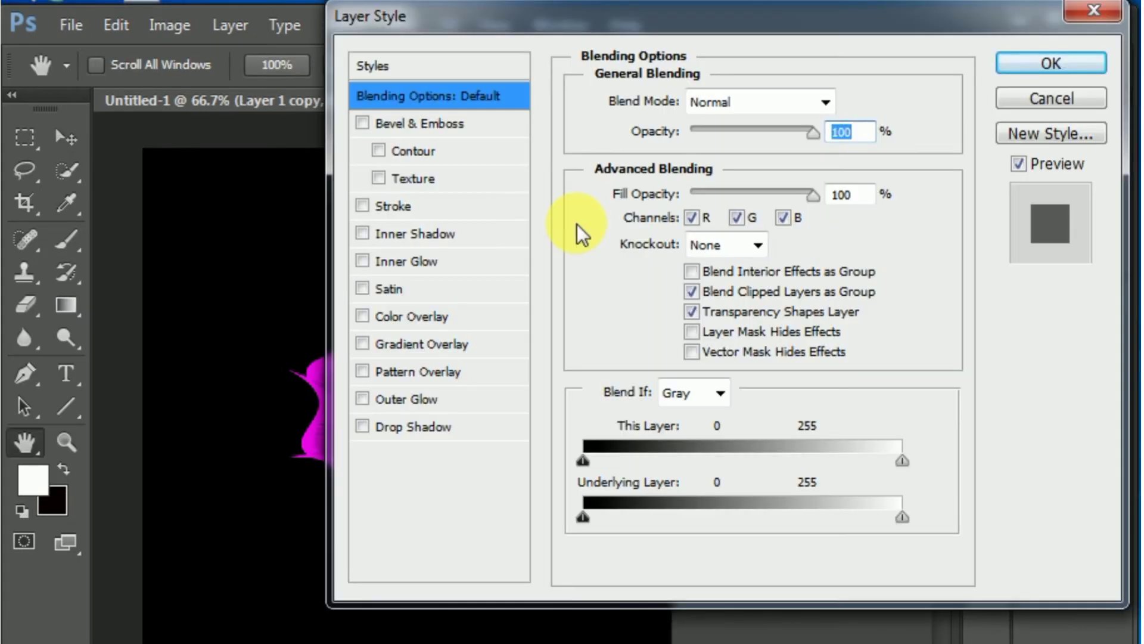
pyautogui.click(363, 316)
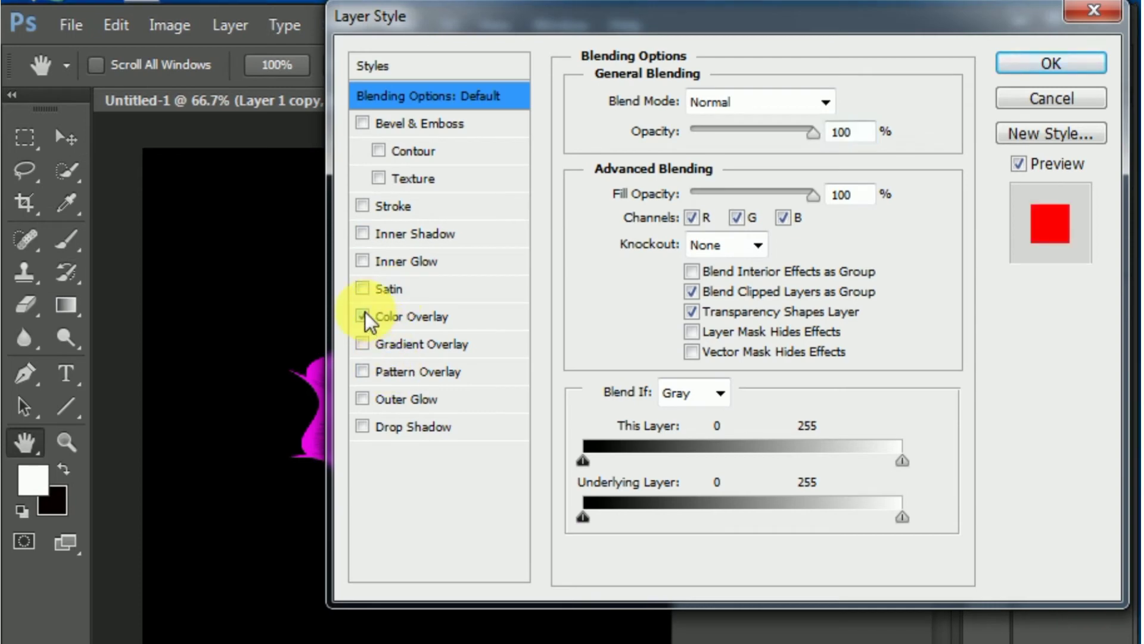
pyautogui.click(429, 319)
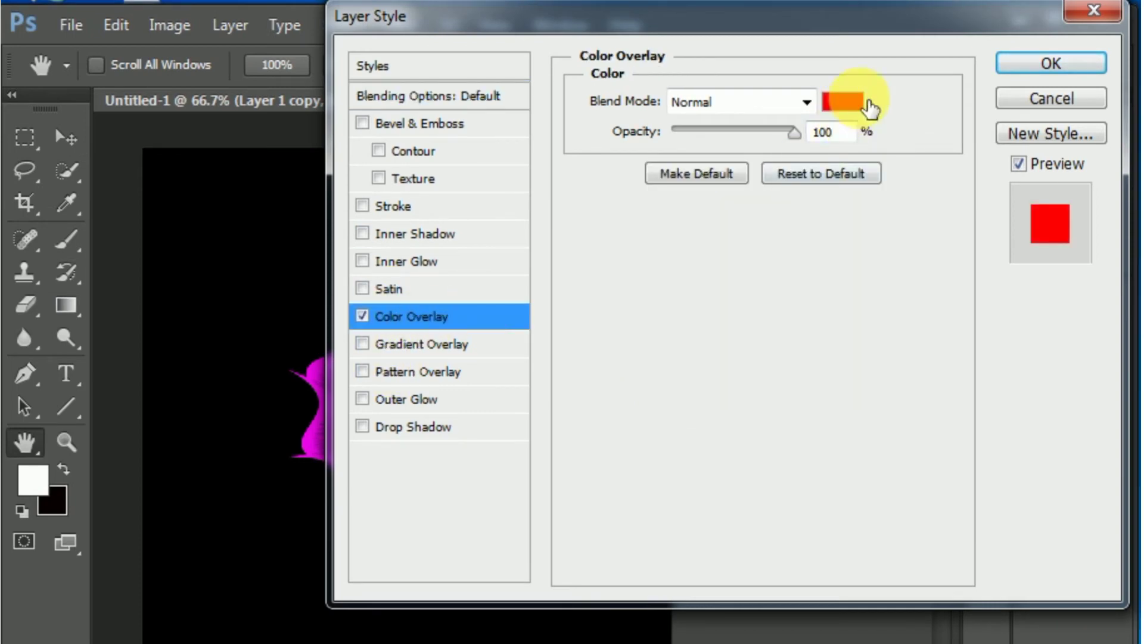
pyautogui.click(1037, 75)
pyautogui.moveTo(514, 354); pyautogui.dragTo(530, 363)
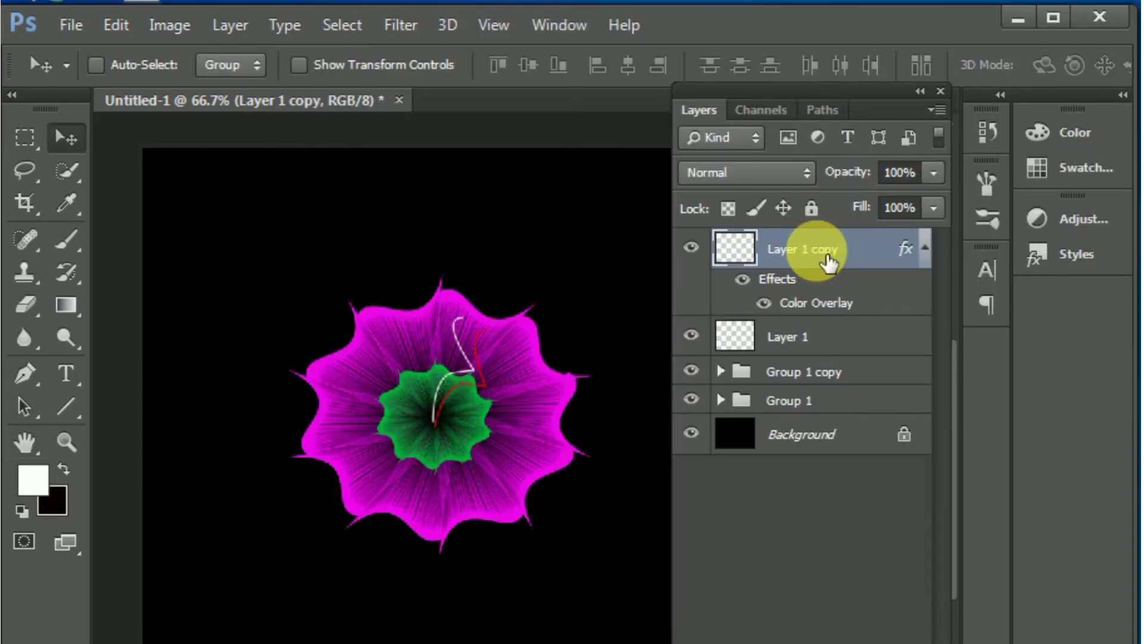
# Copy Layer 1 copy's red overlay style and paste it onto Layer 1.
pyautogui.rightClick(820, 255)
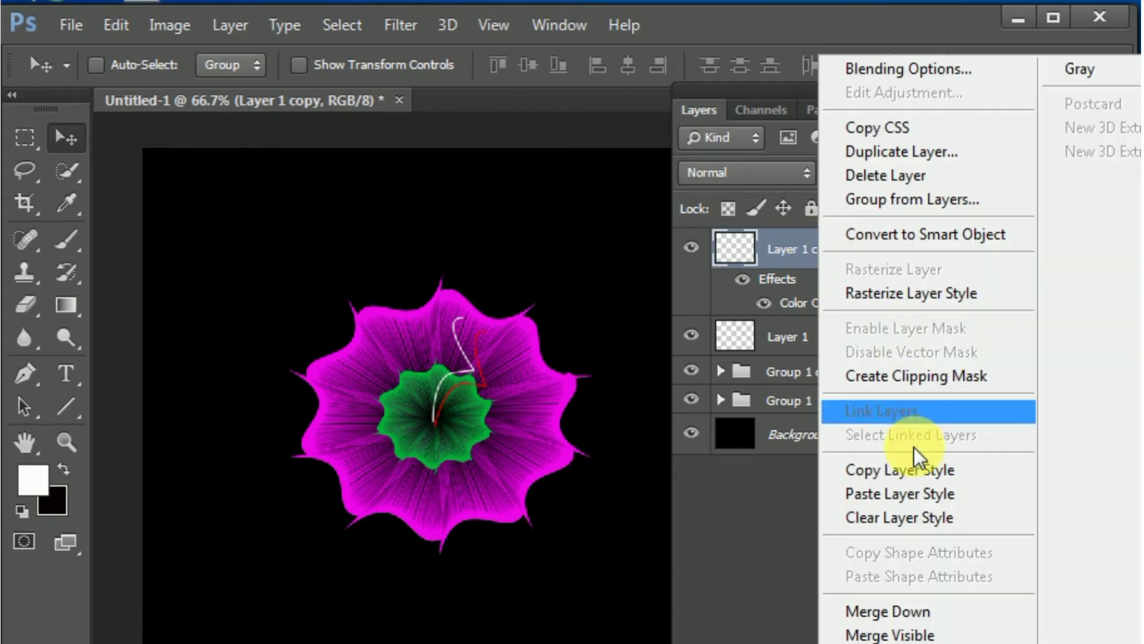
pyautogui.click(946, 472)
pyautogui.click(791, 354)
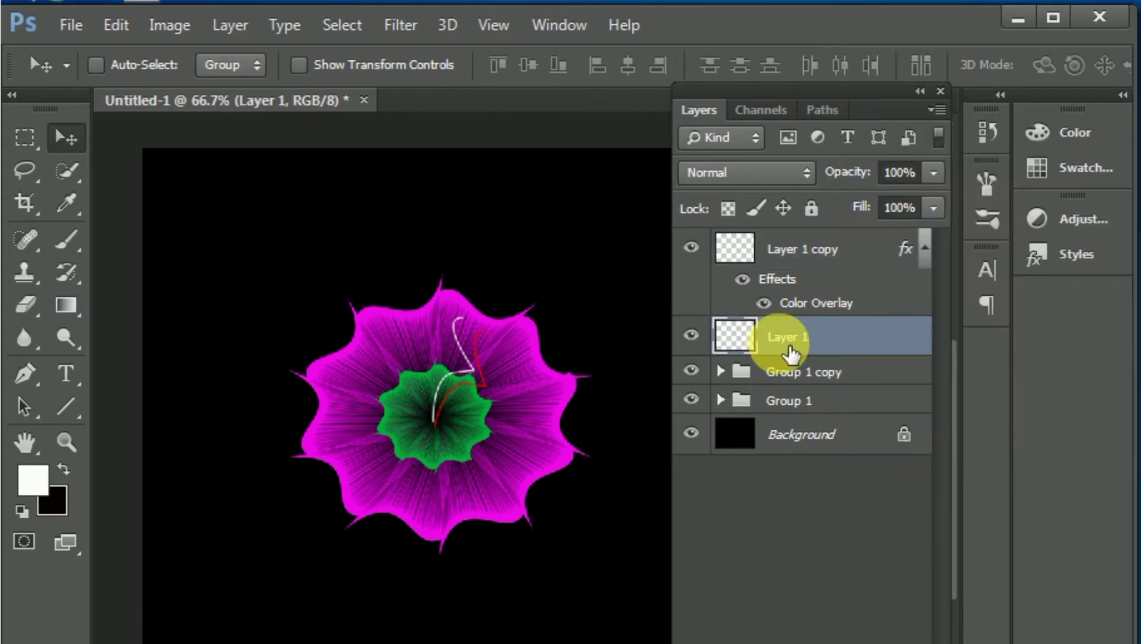
pyautogui.rightClick(792, 351)
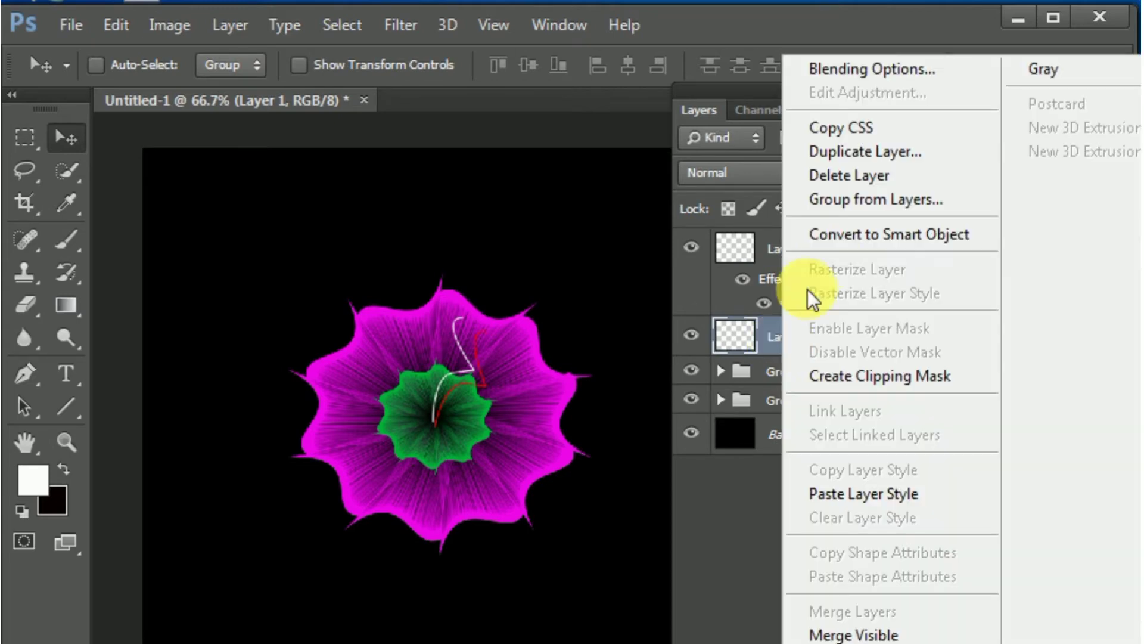
pyautogui.click(858, 494)
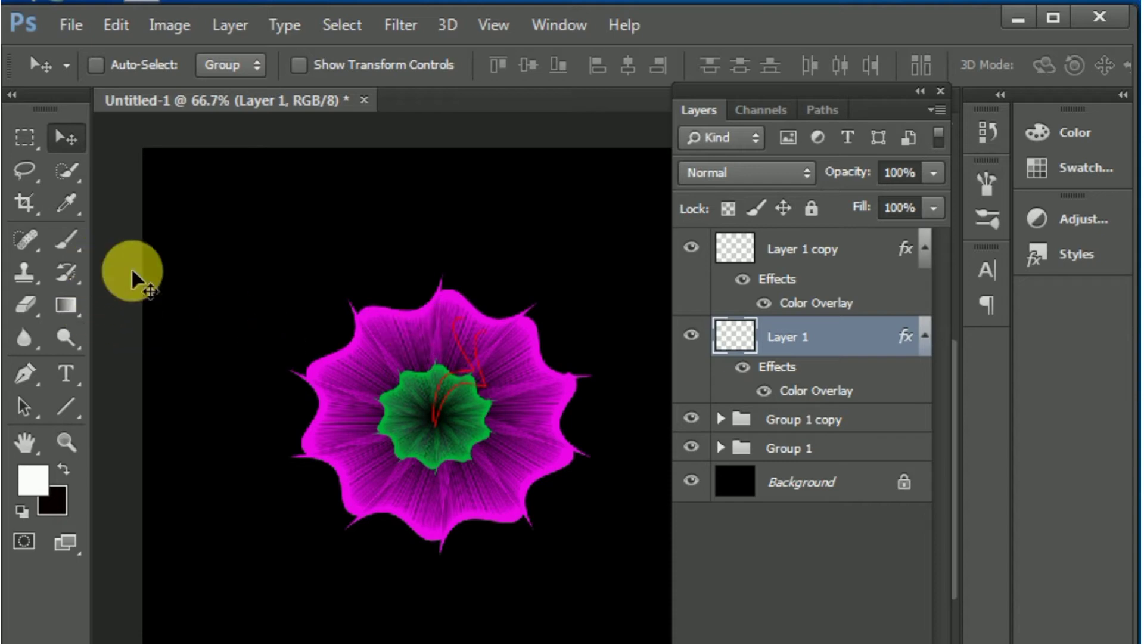
# Select the Brush tool and try the 46, 24, 27 and 39 px scatter brush tips.
pyautogui.click(67, 239)
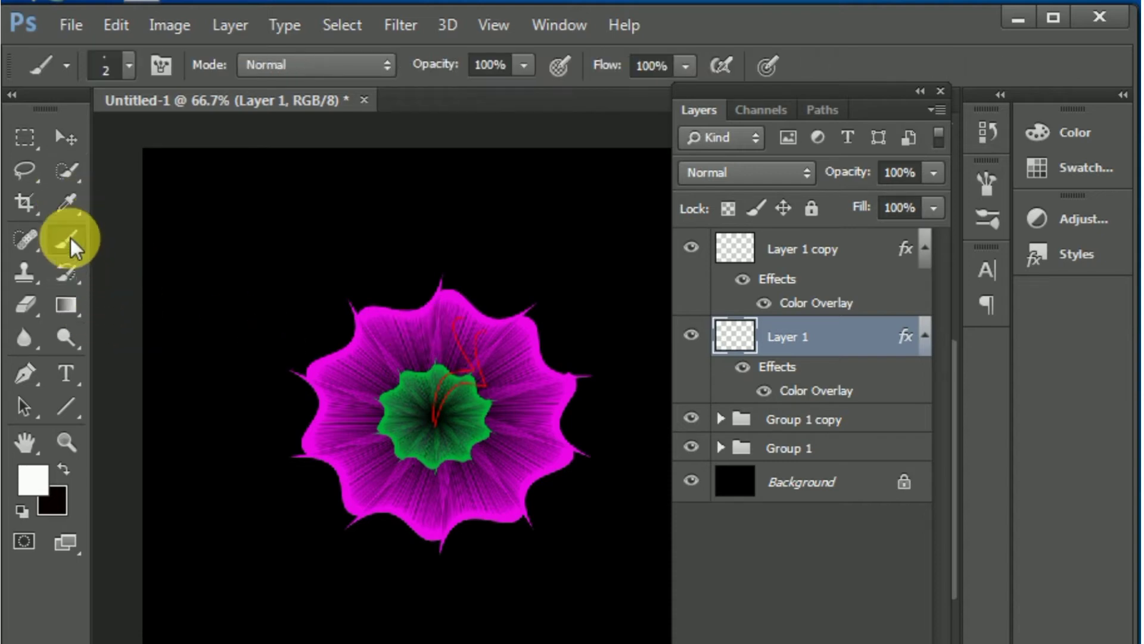
pyautogui.click(129, 66)
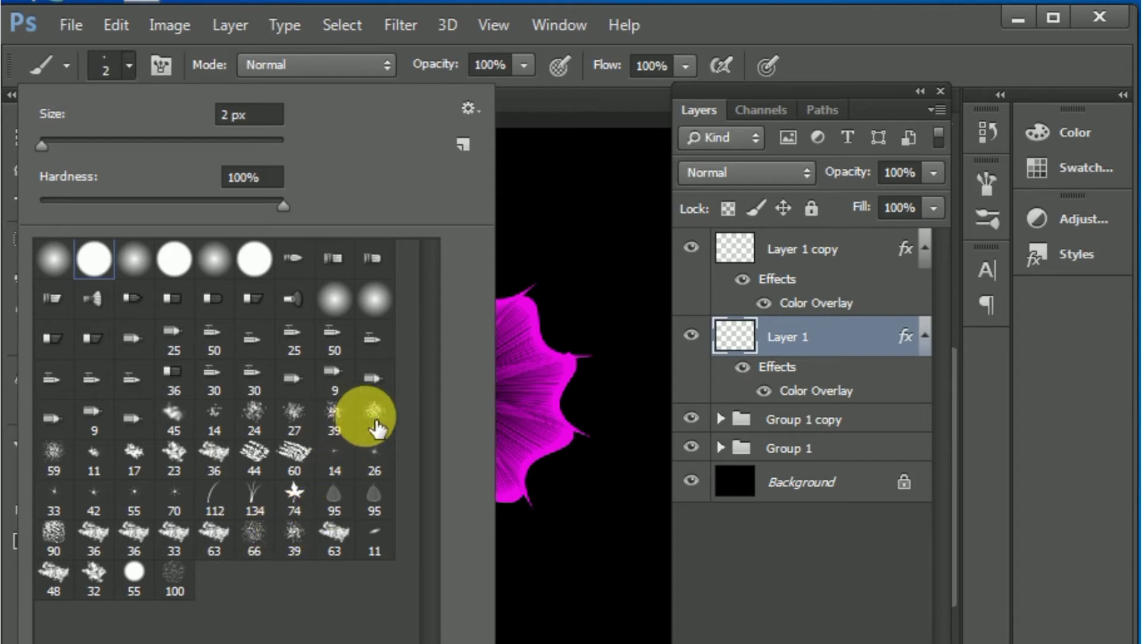
pyautogui.click(374, 418)
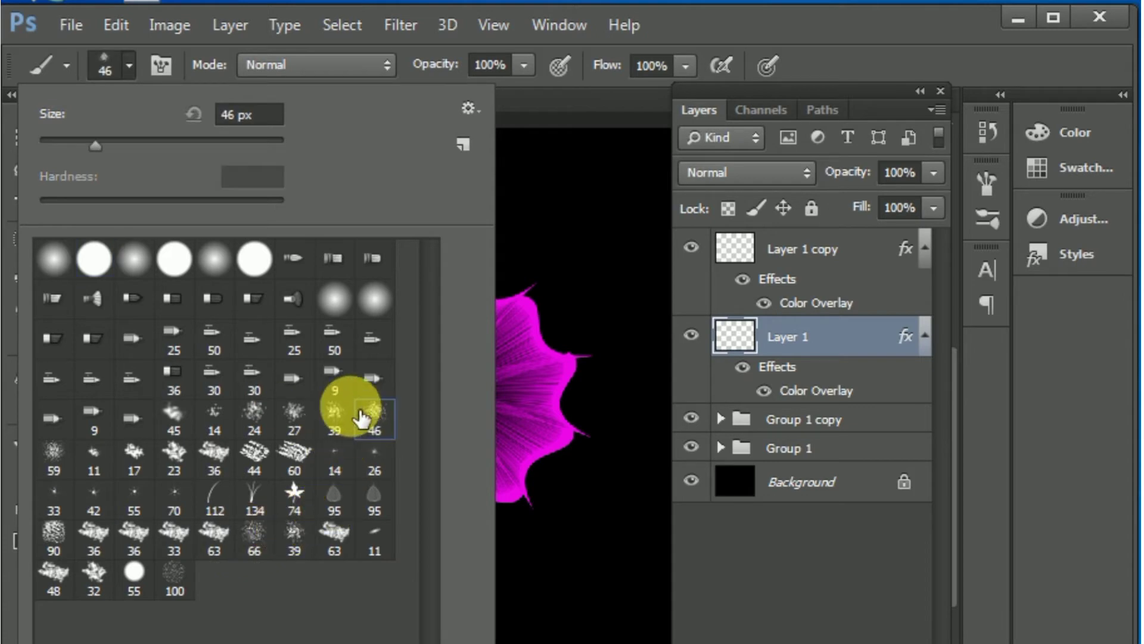
pyautogui.click(172, 67)
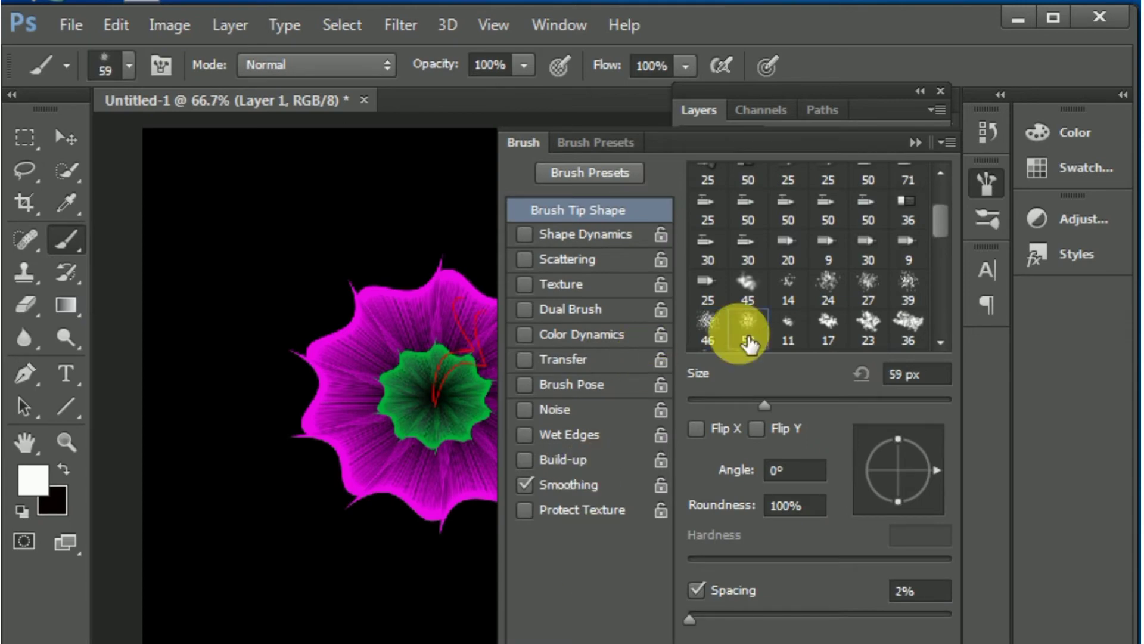
pyautogui.click(825, 289)
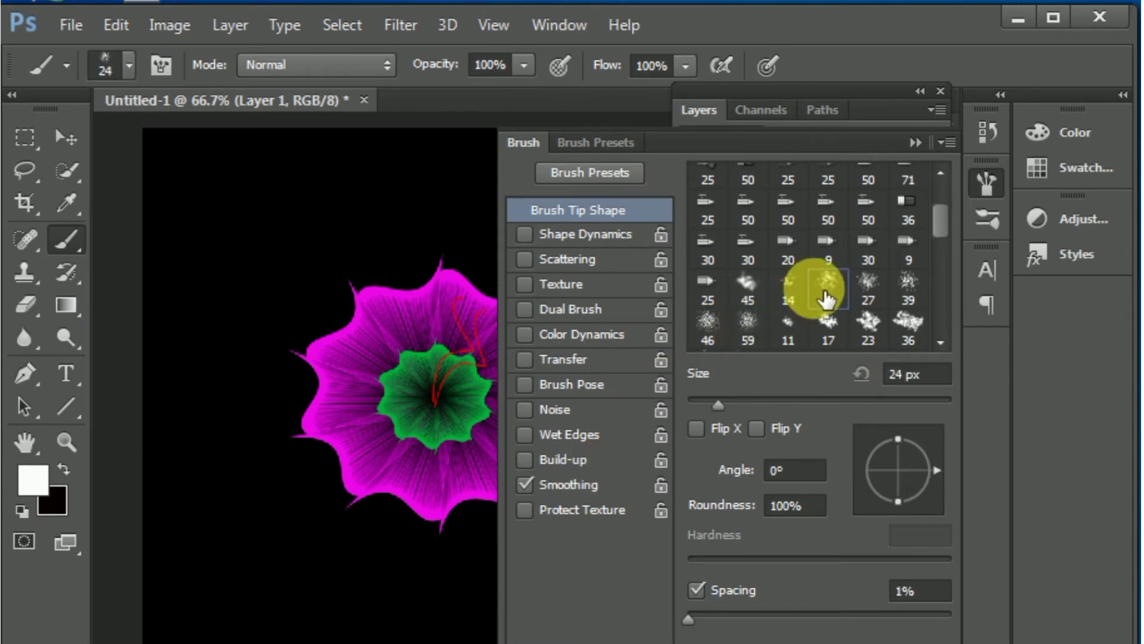
pyautogui.click(874, 297)
pyautogui.click(924, 292)
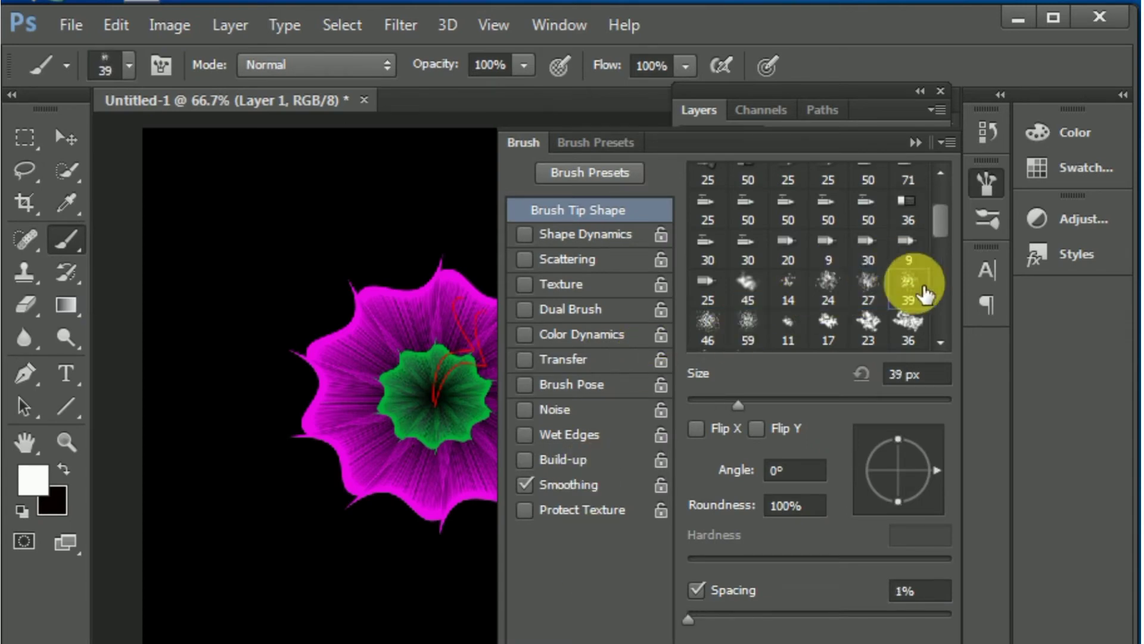
# Settle on the hard round tip at 59 px with 100% hardness.
pyautogui.scroll(-1, 799, 295)
pyautogui.scroll(-1, 769, 306)
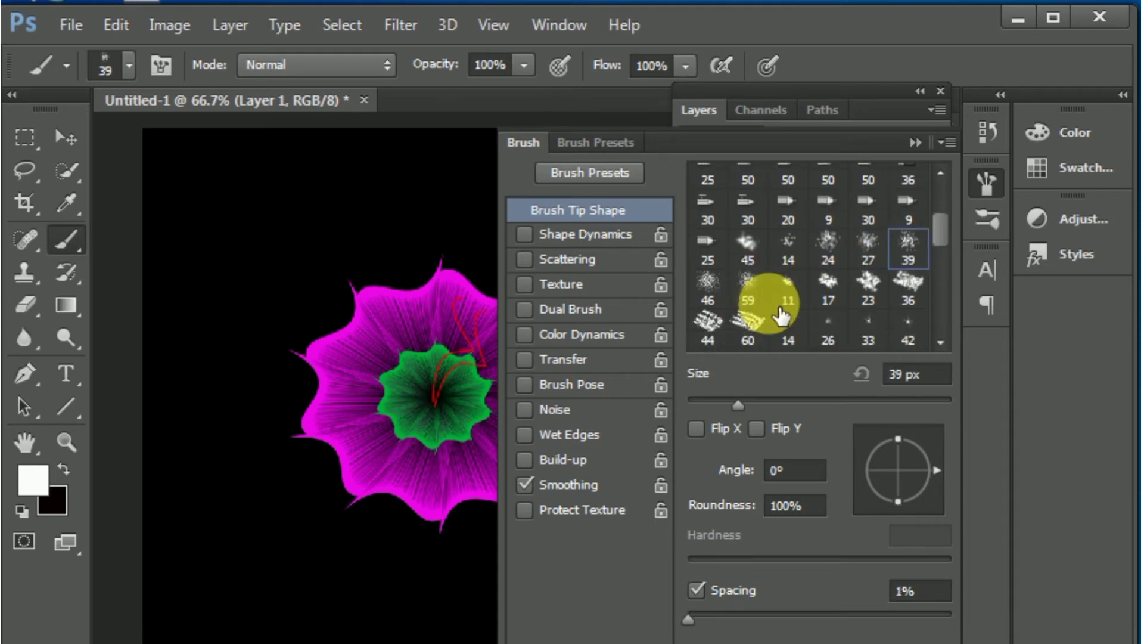
pyautogui.scroll(-1, 783, 310)
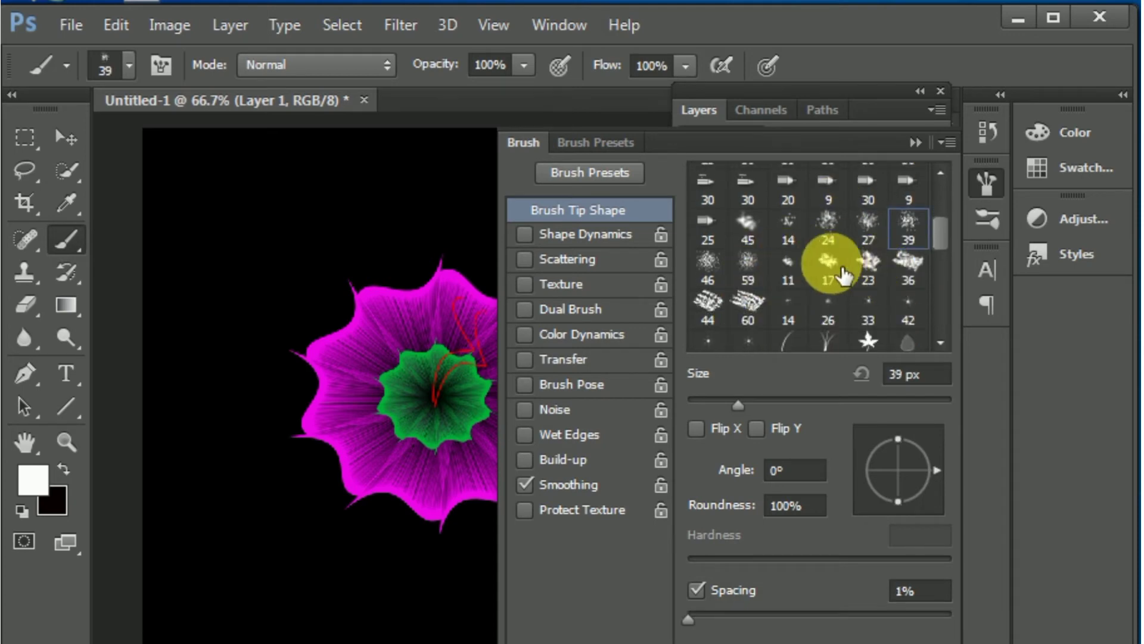
pyautogui.click(747, 266)
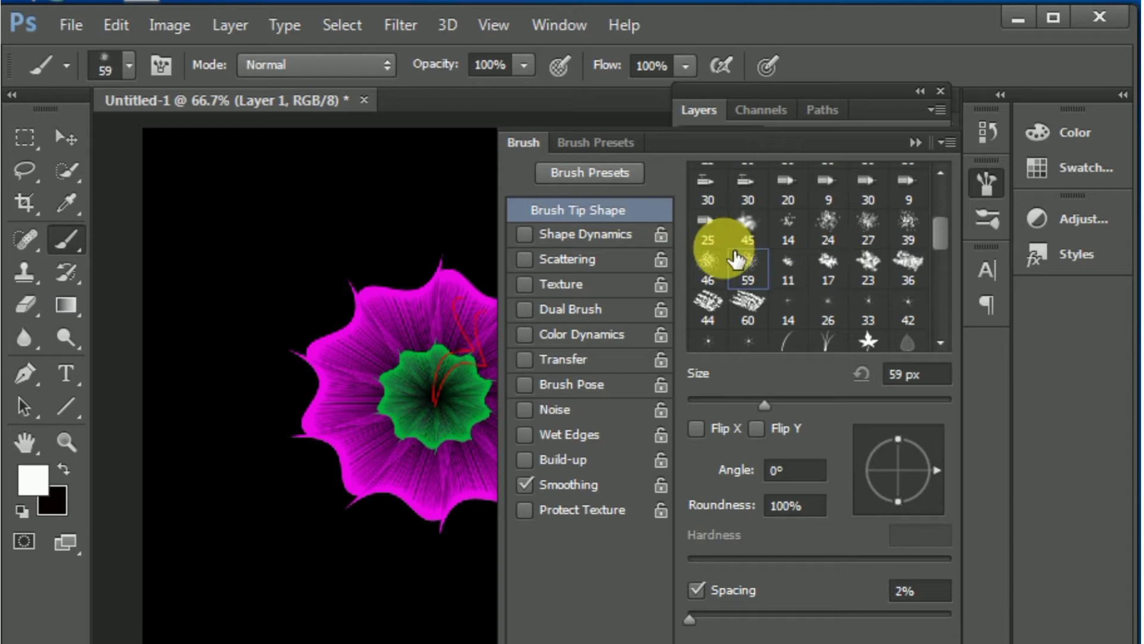
pyautogui.click(128, 66)
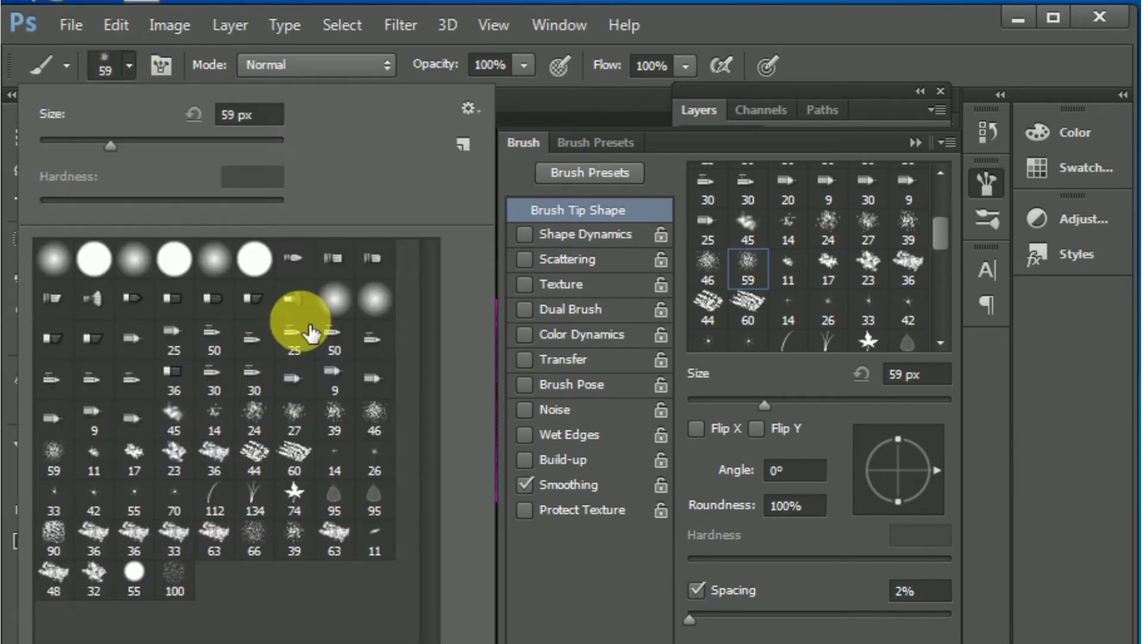
pyautogui.click(378, 307)
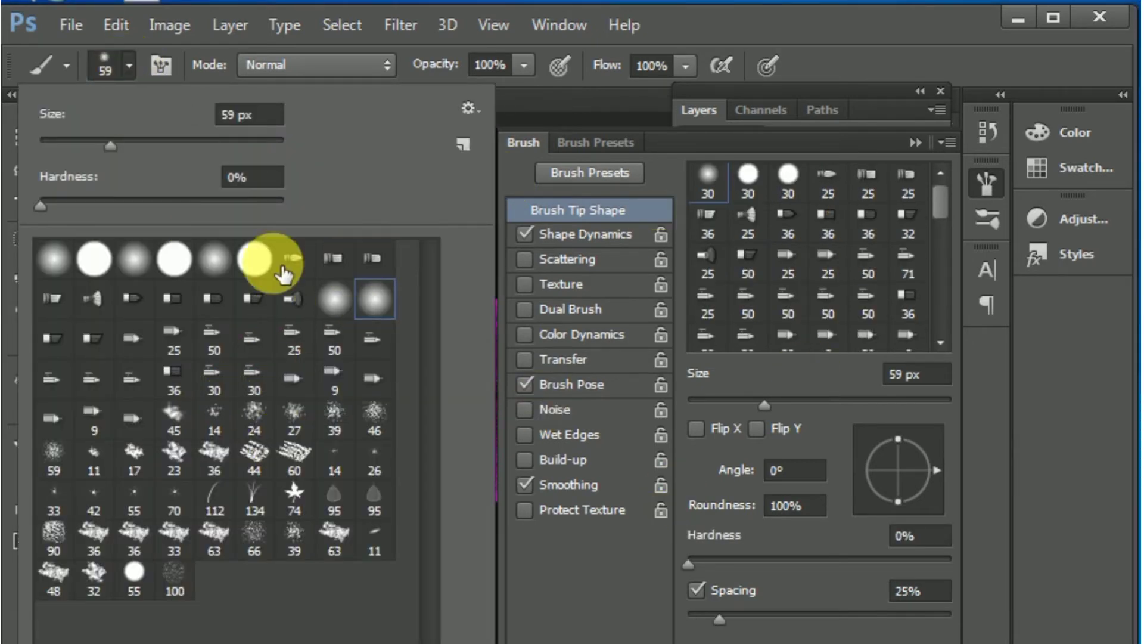
pyautogui.click(255, 259)
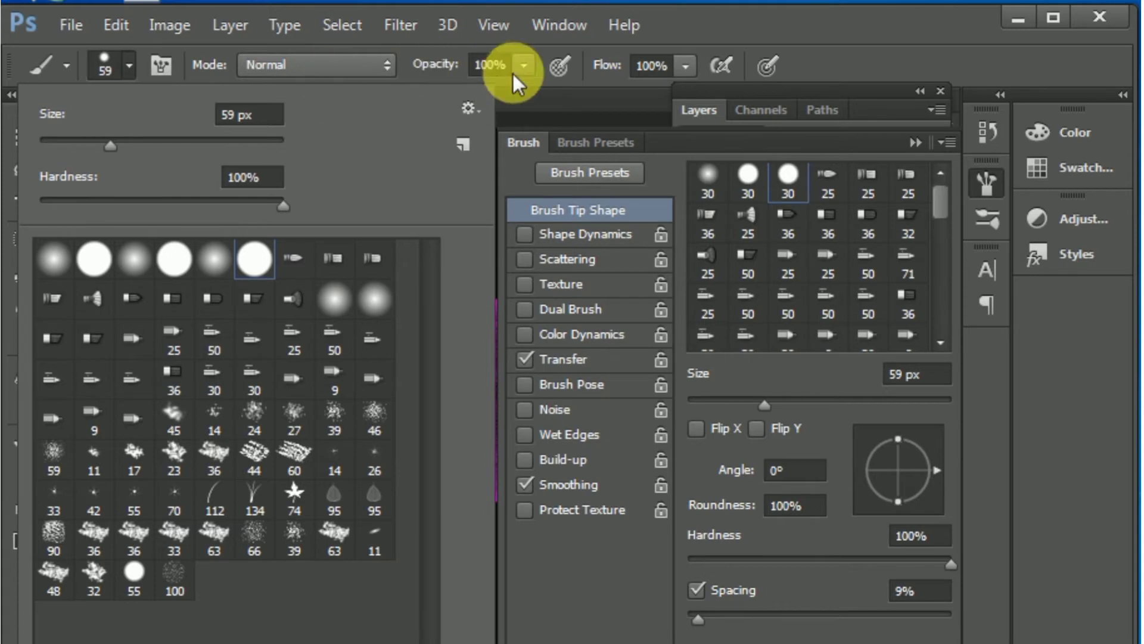
pyautogui.click(161, 65)
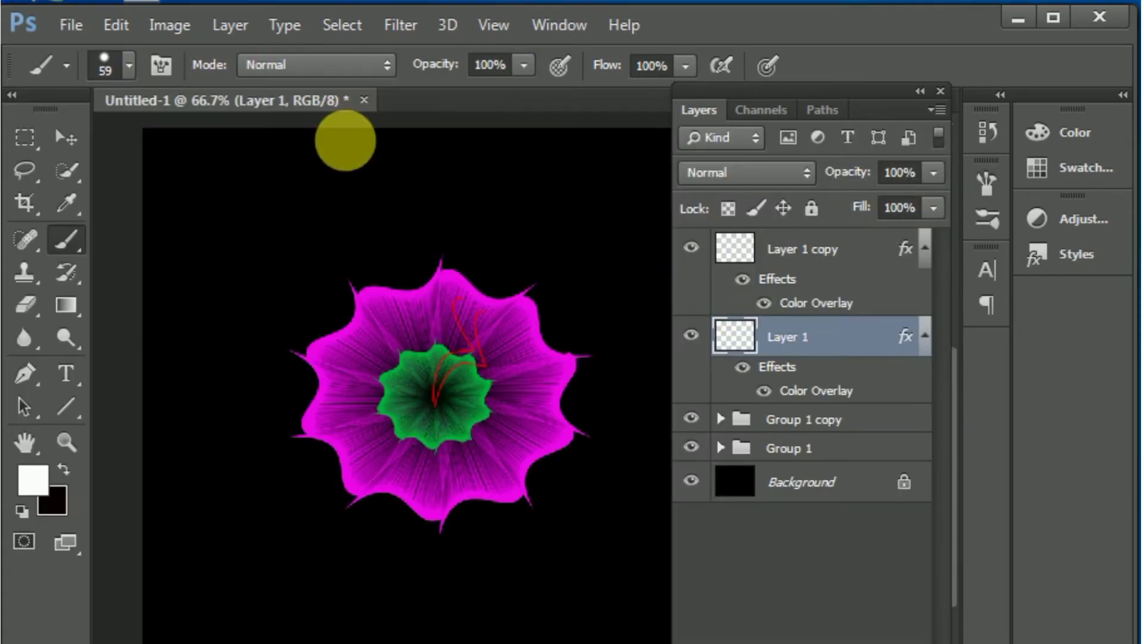
# Turn Scattering off in the Brush panel for the 59 px brush.
pyautogui.click(159, 66)
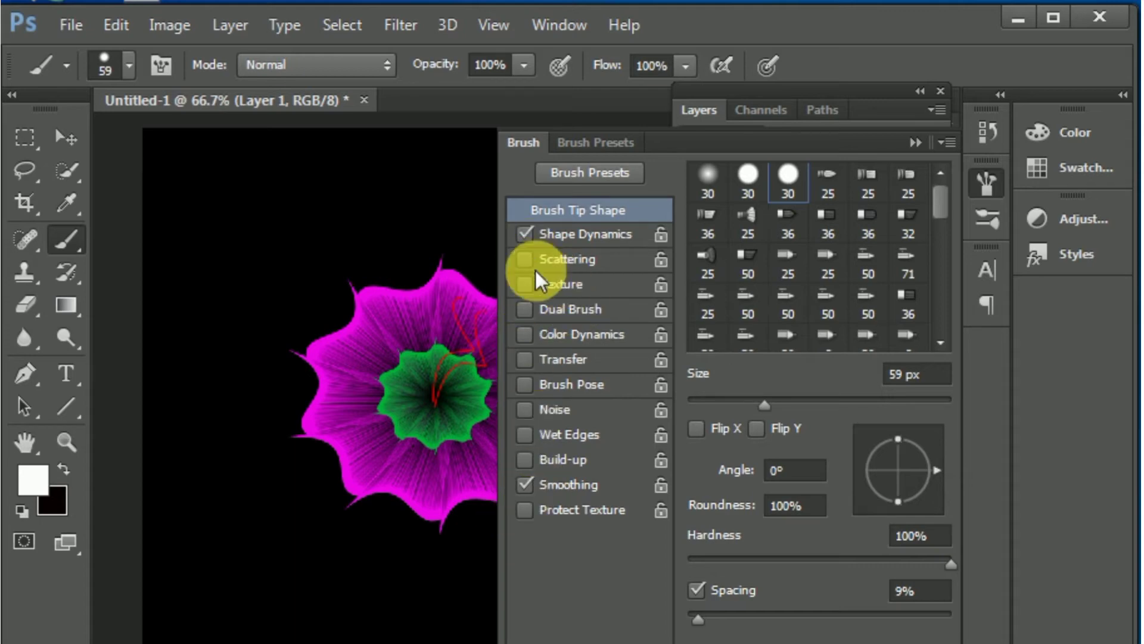
pyautogui.click(554, 257)
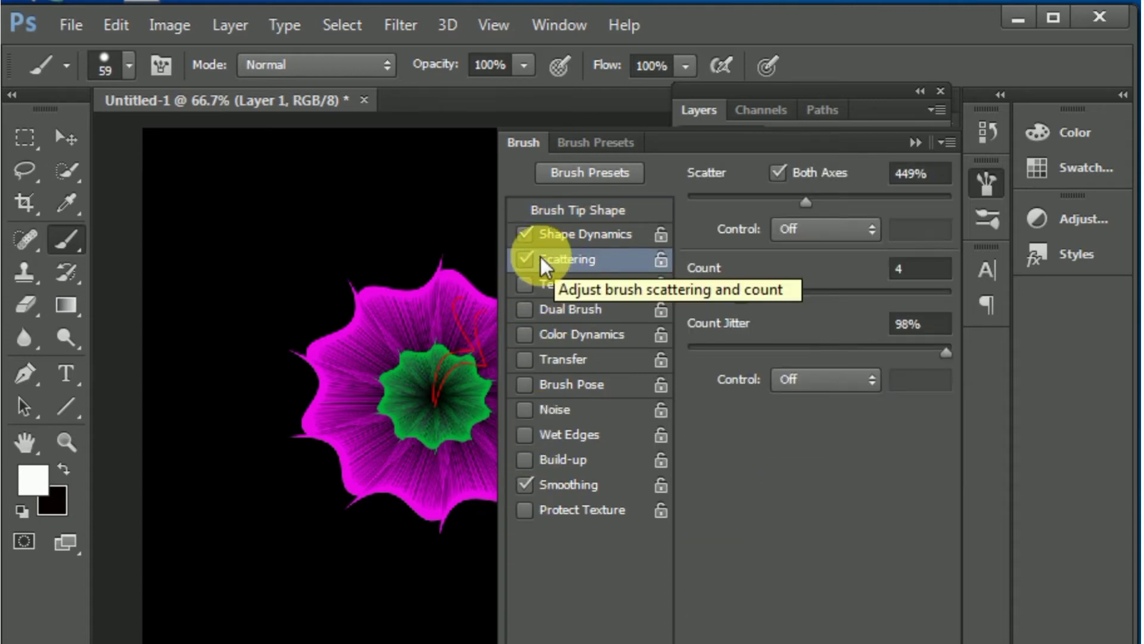
pyautogui.click(526, 259)
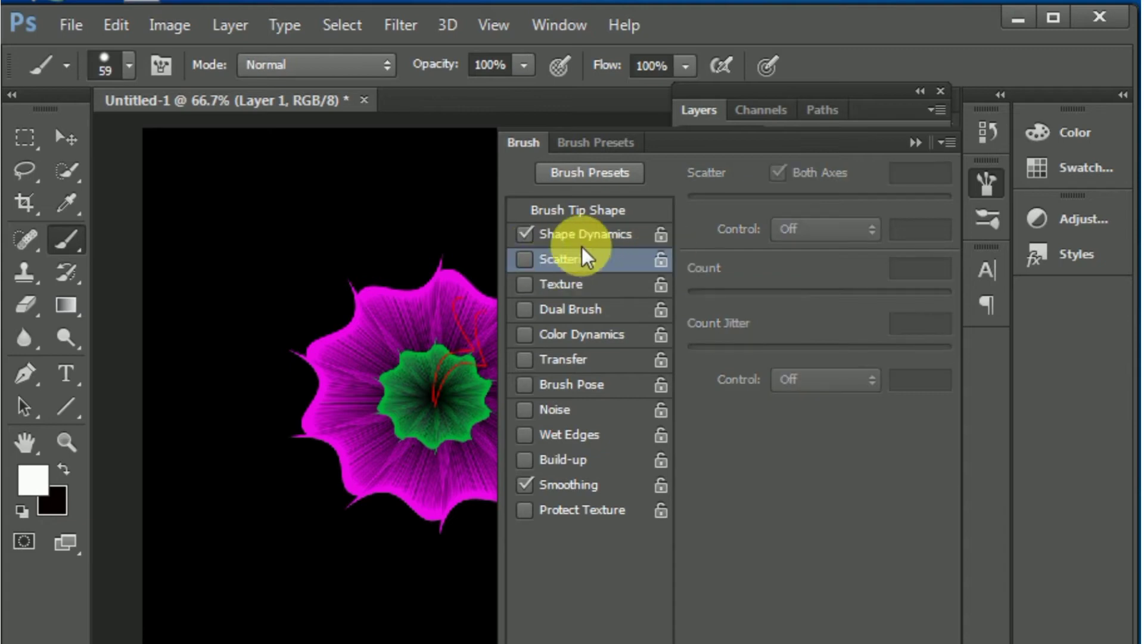
pyautogui.click(162, 59)
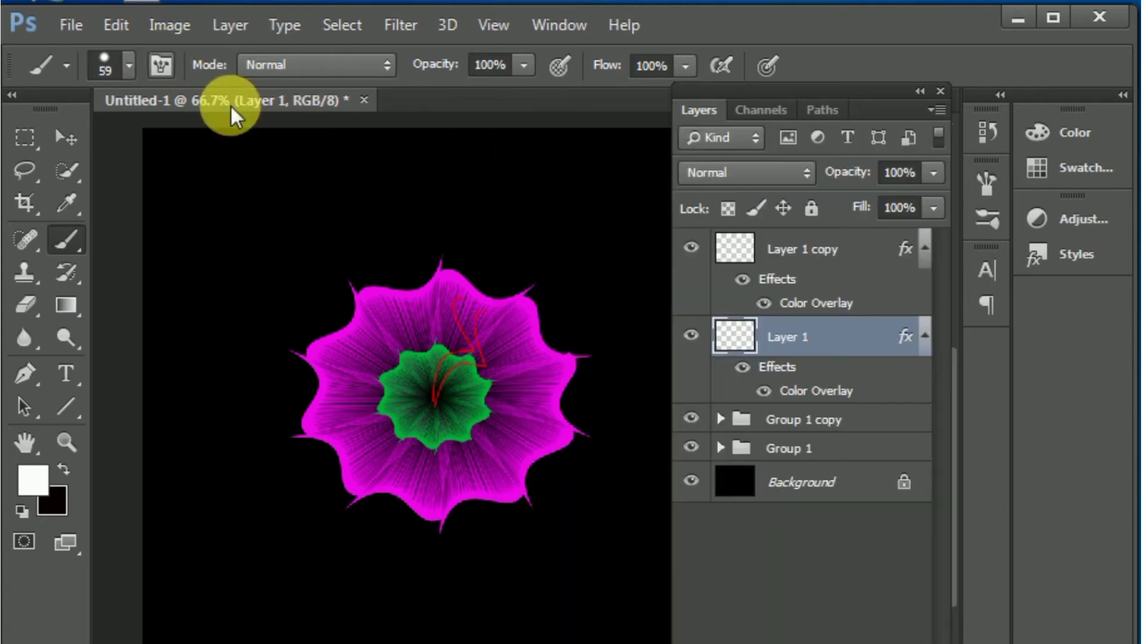
pyautogui.click(160, 62)
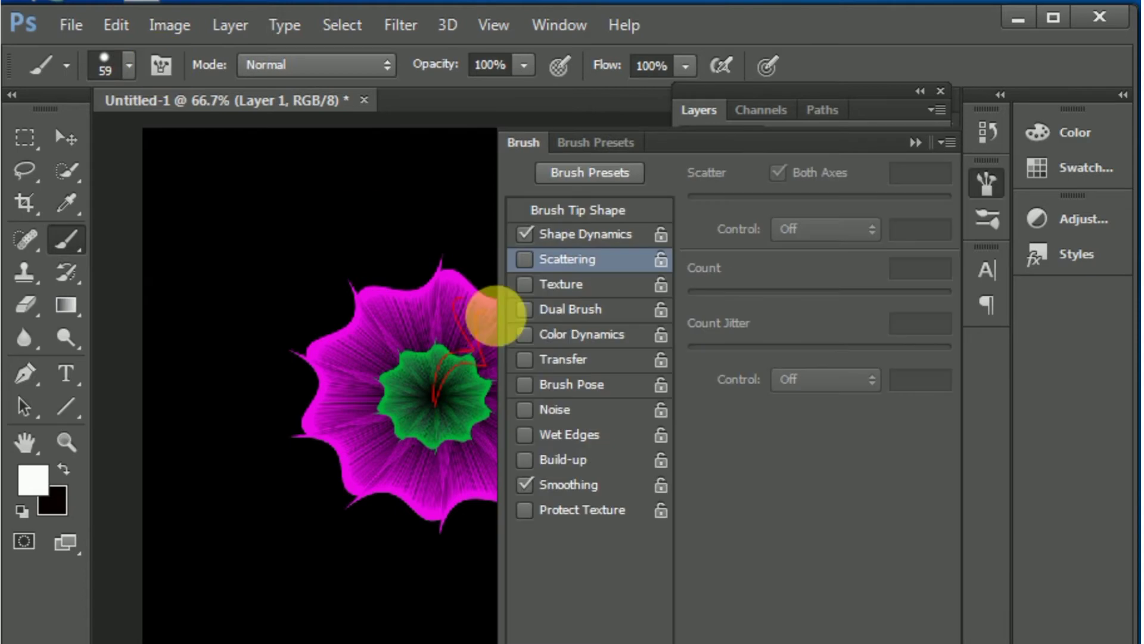
pyautogui.click(528, 256)
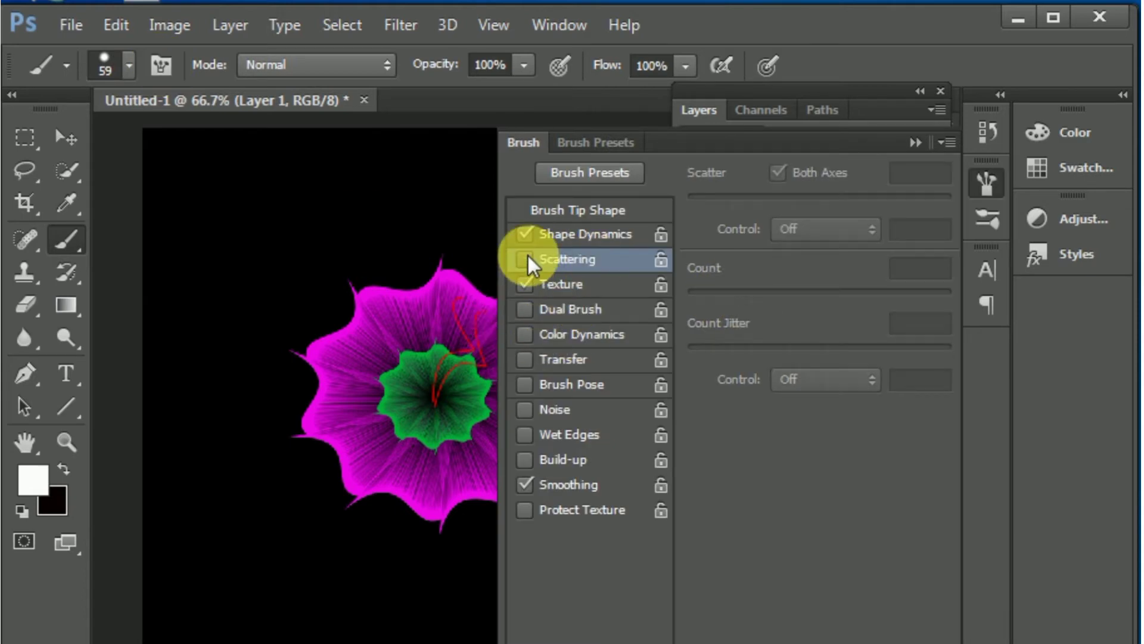
# Collapse the Brush panel so Layer 1 and Layer 1 copy show in Layers.
pyautogui.click(971, 183)
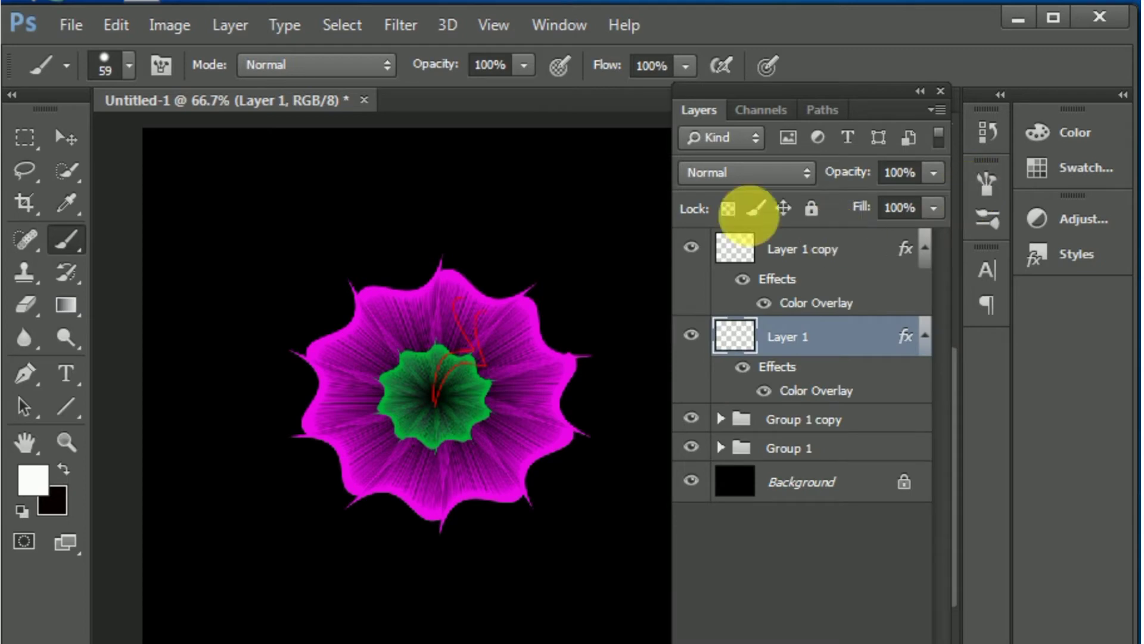
pyautogui.click(611, 200)
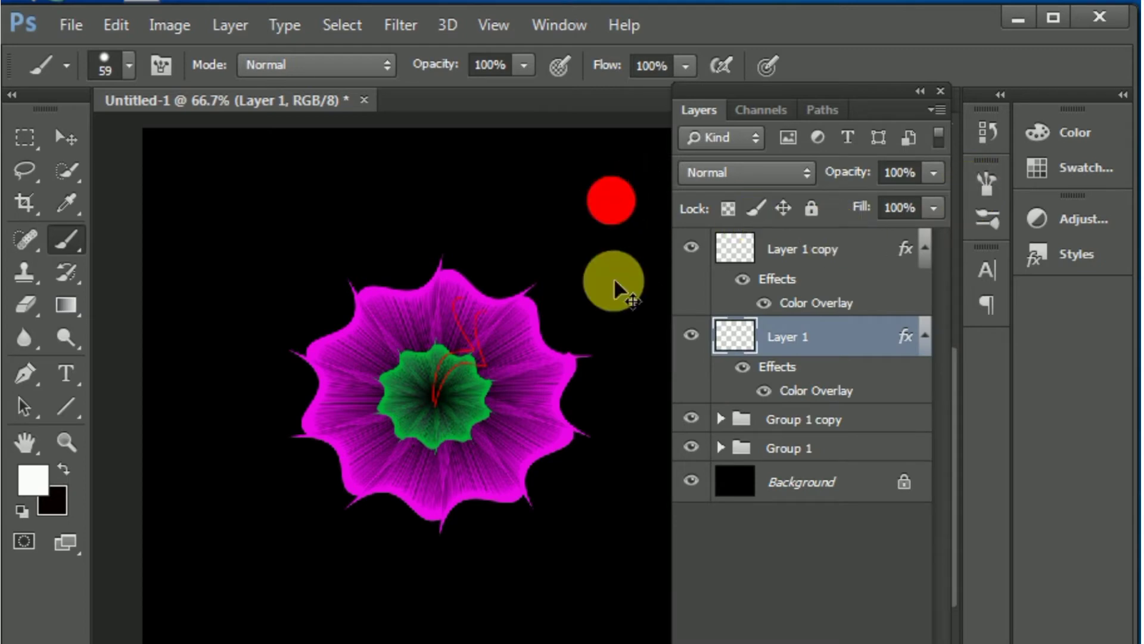
pyautogui.moveTo(616, 272); pyautogui.dragTo(611, 218)
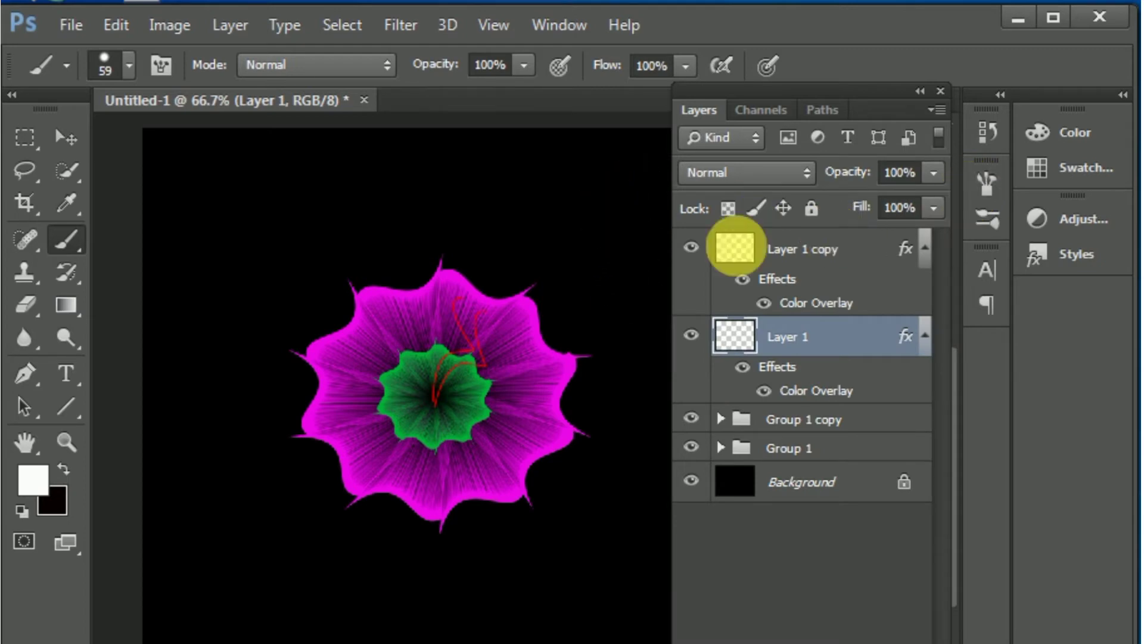
# Choose the 74 px leaf-shaped brush from the brush presets.
pyautogui.click(161, 65)
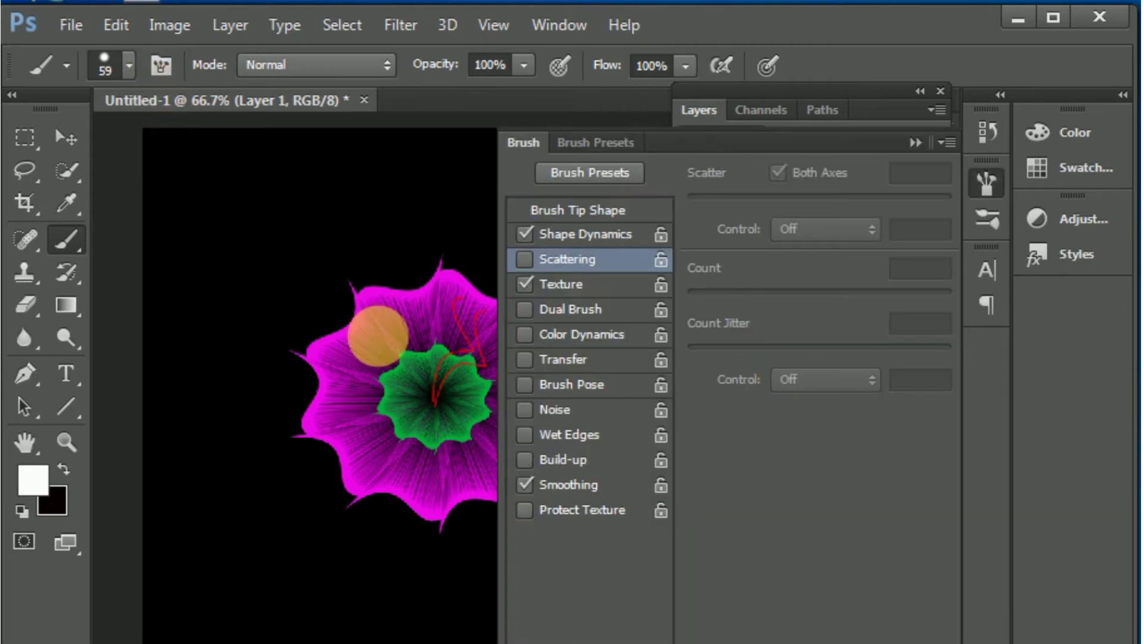
pyautogui.click(162, 66)
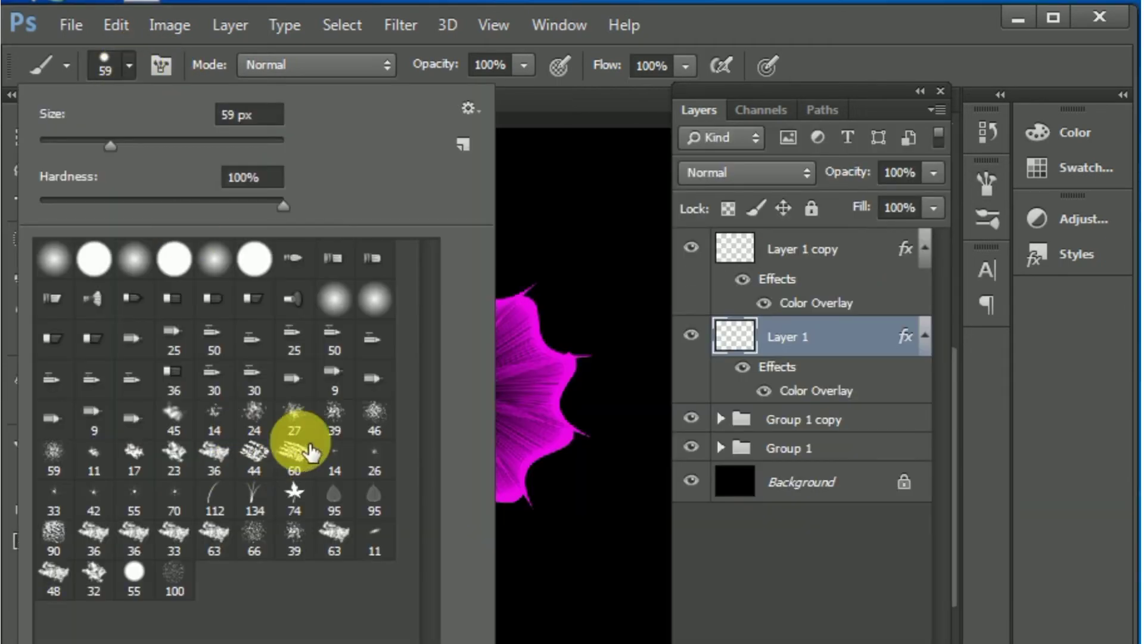
pyautogui.click(294, 498)
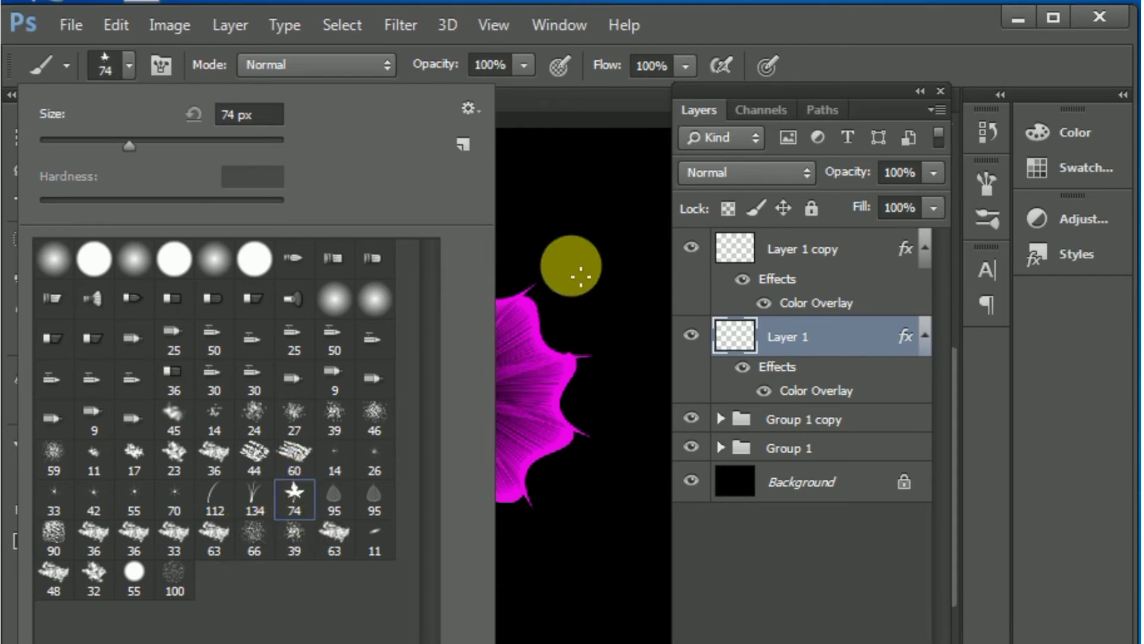
pyautogui.click(581, 276)
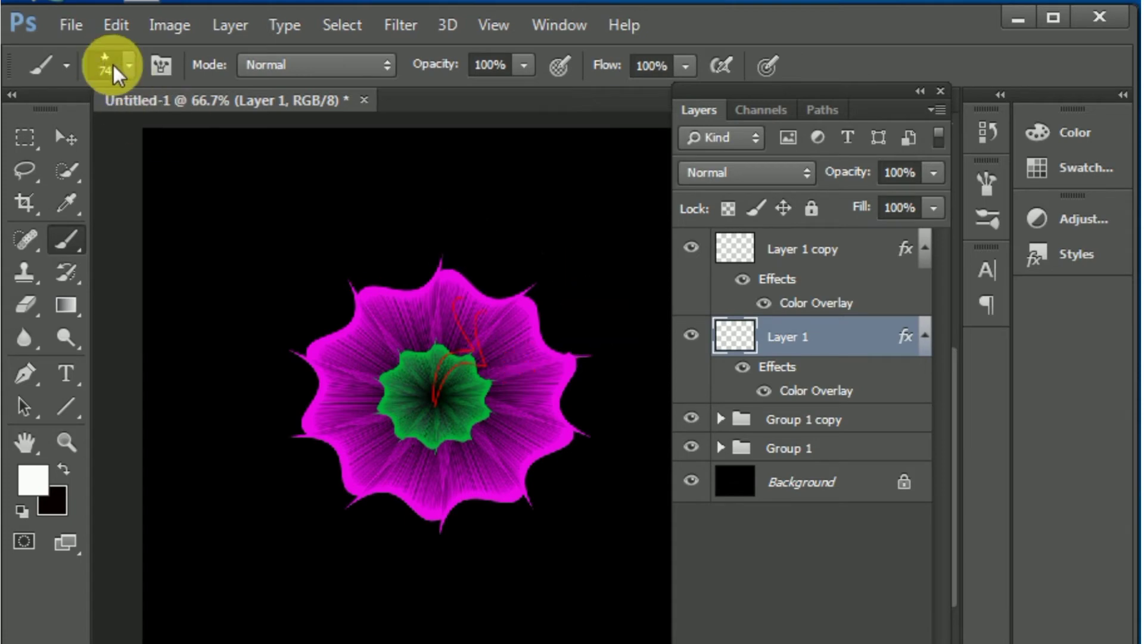
# Set the leaf brush's Scattering to Count 1 and Count Jitter 42%.
pyautogui.click(169, 68)
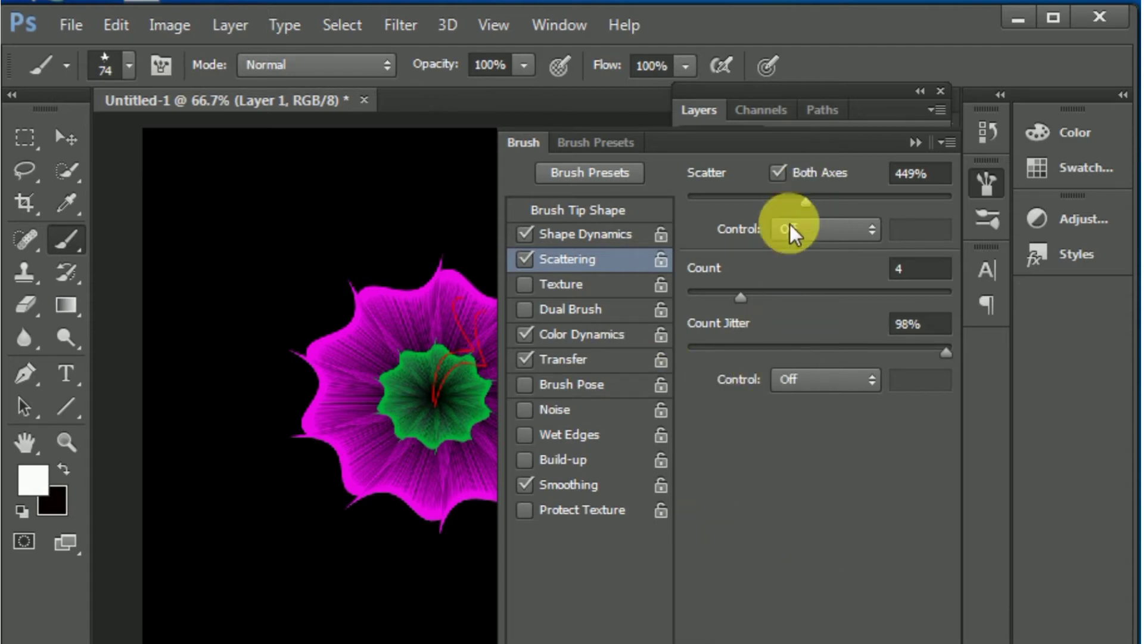
pyautogui.moveTo(735, 298)
pyautogui.mouseDown()
pyautogui.moveTo(796, 297)
pyautogui.moveTo(720, 291)
pyautogui.mouseUp()
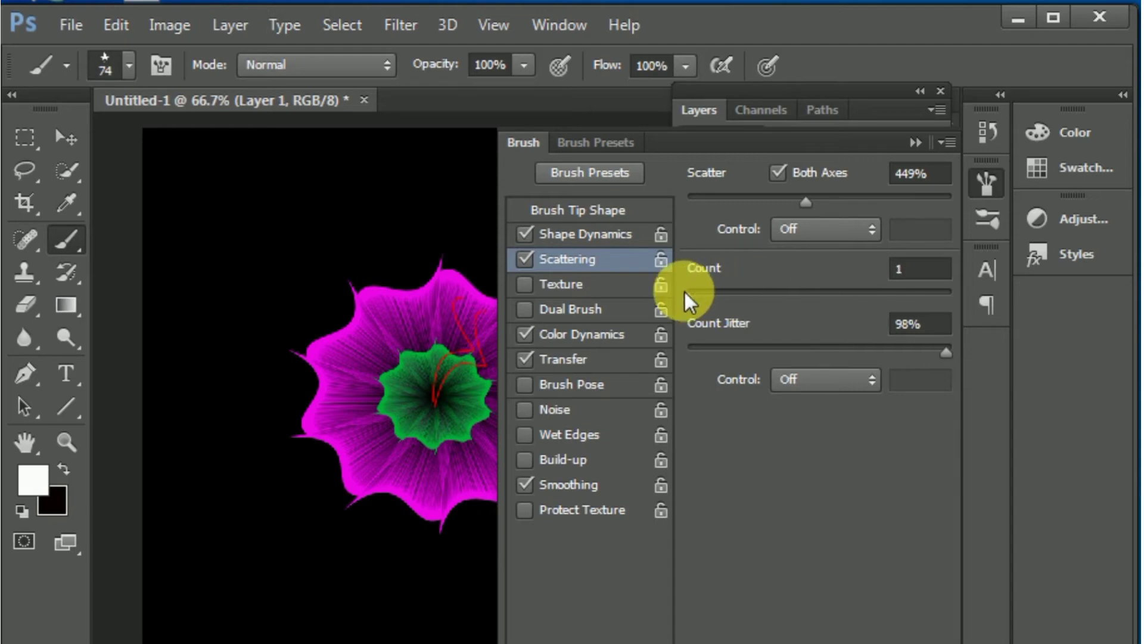
pyautogui.moveTo(942, 350); pyautogui.dragTo(798, 352)
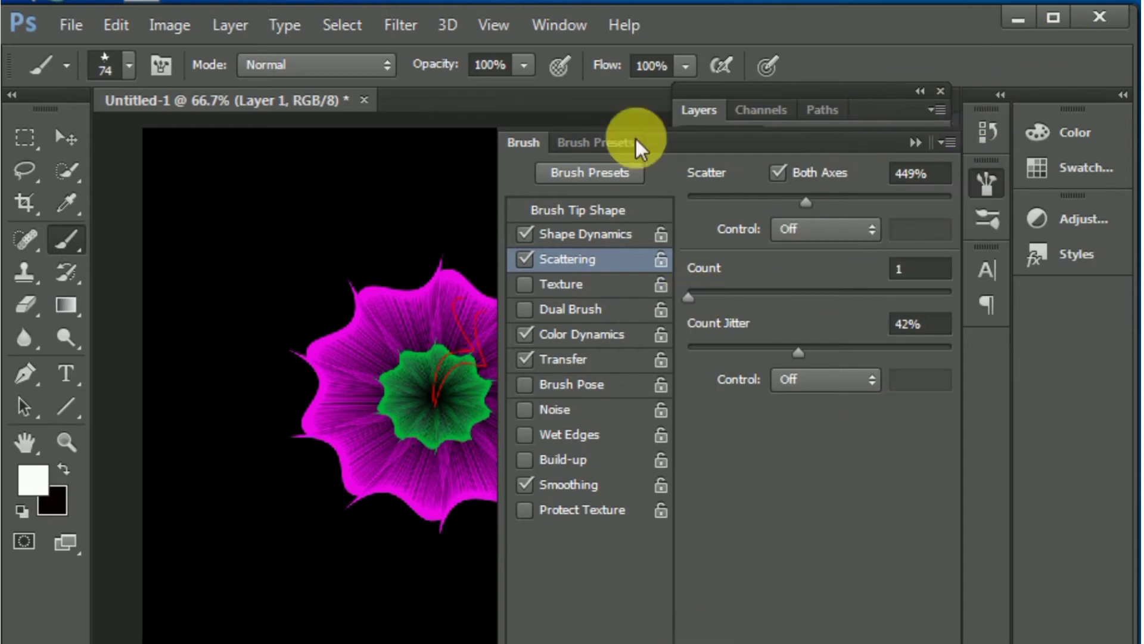
pyautogui.click(917, 142)
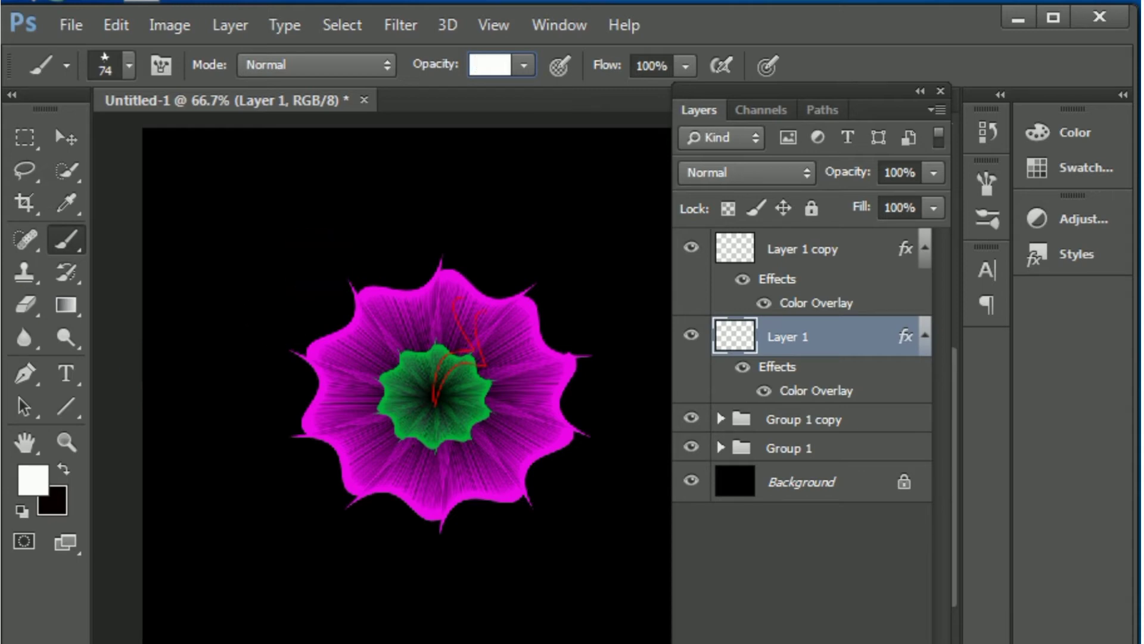
# Group Layer 1 and Layer 1 copy into Group 2, then add an empty Layer 2.
pyautogui.click(31, 382)
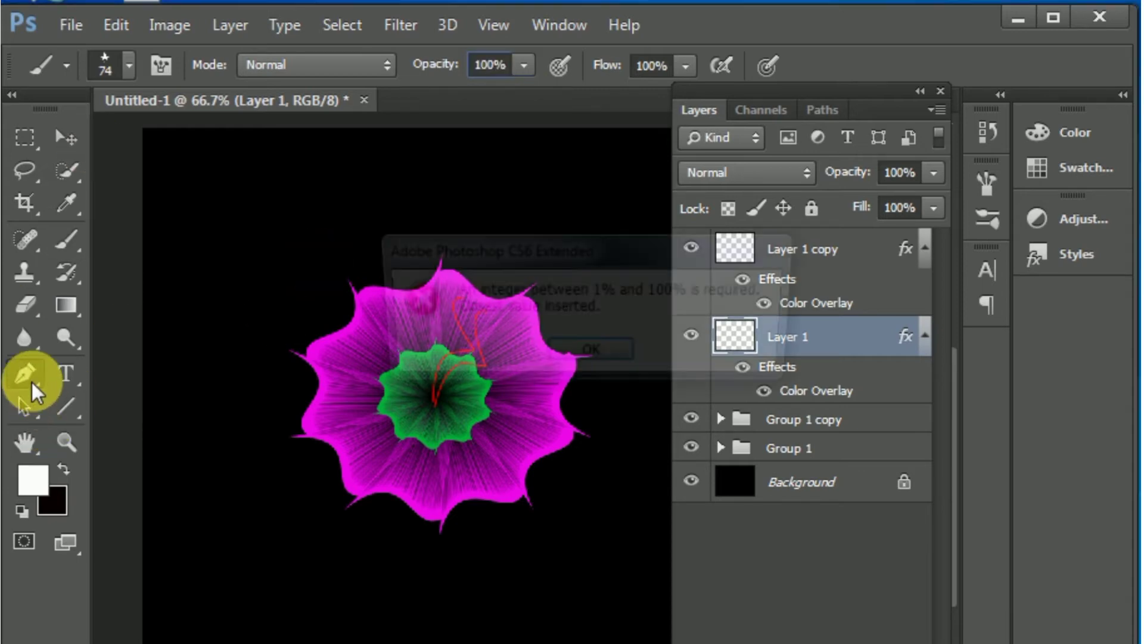
pyautogui.click(591, 355)
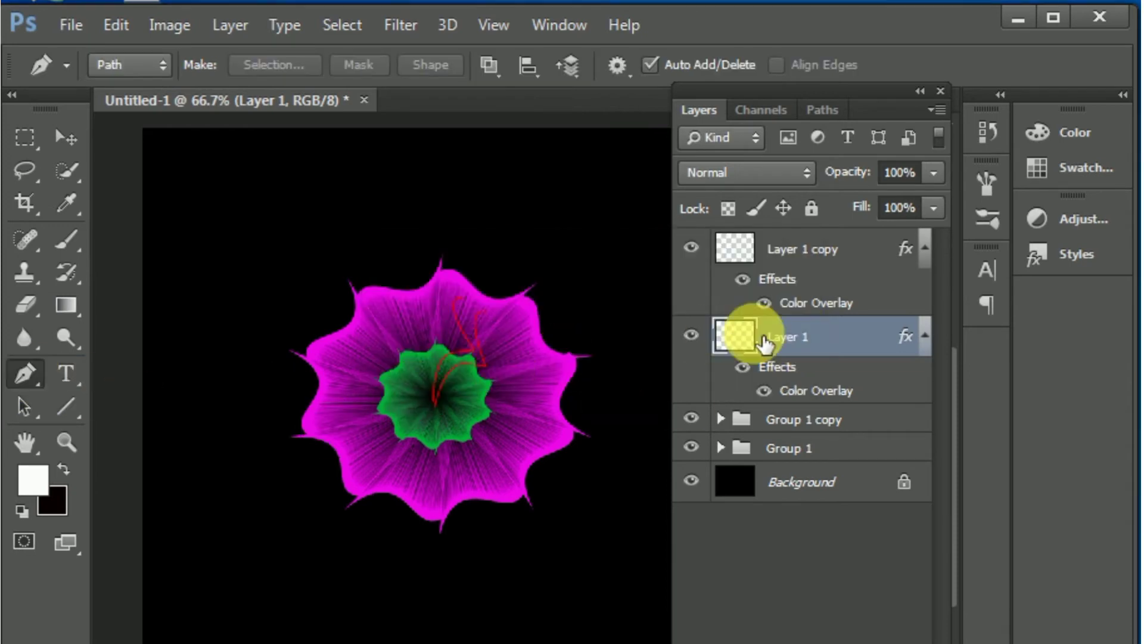
pyautogui.click(784, 256)
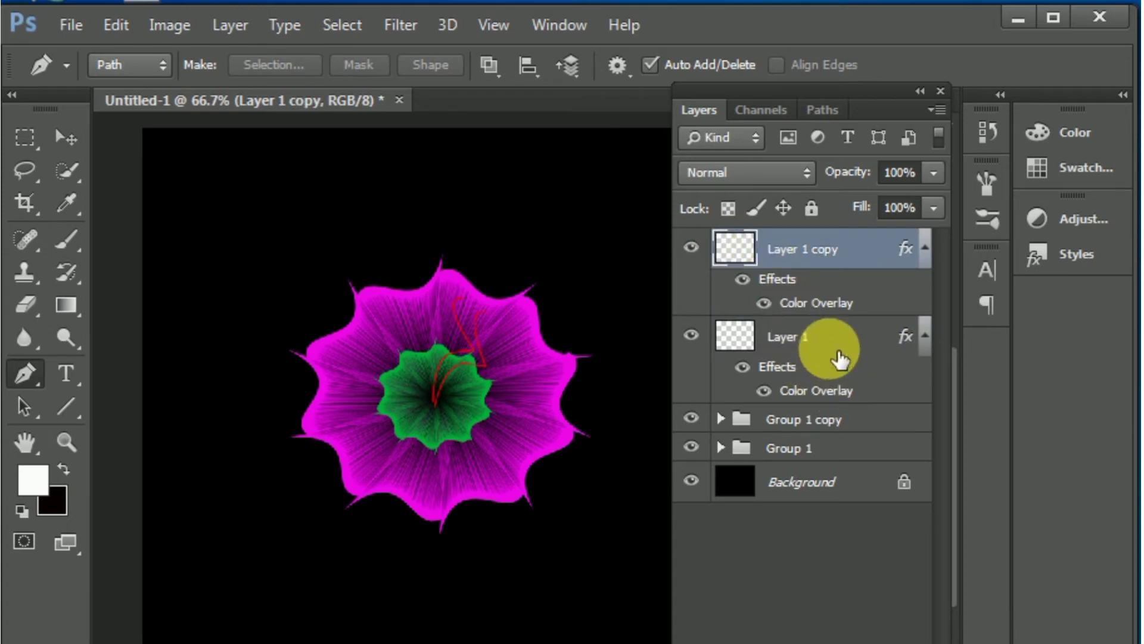
pyautogui.keyDown('shift'); pyautogui.click(825, 348); pyautogui.keyUp('shift')
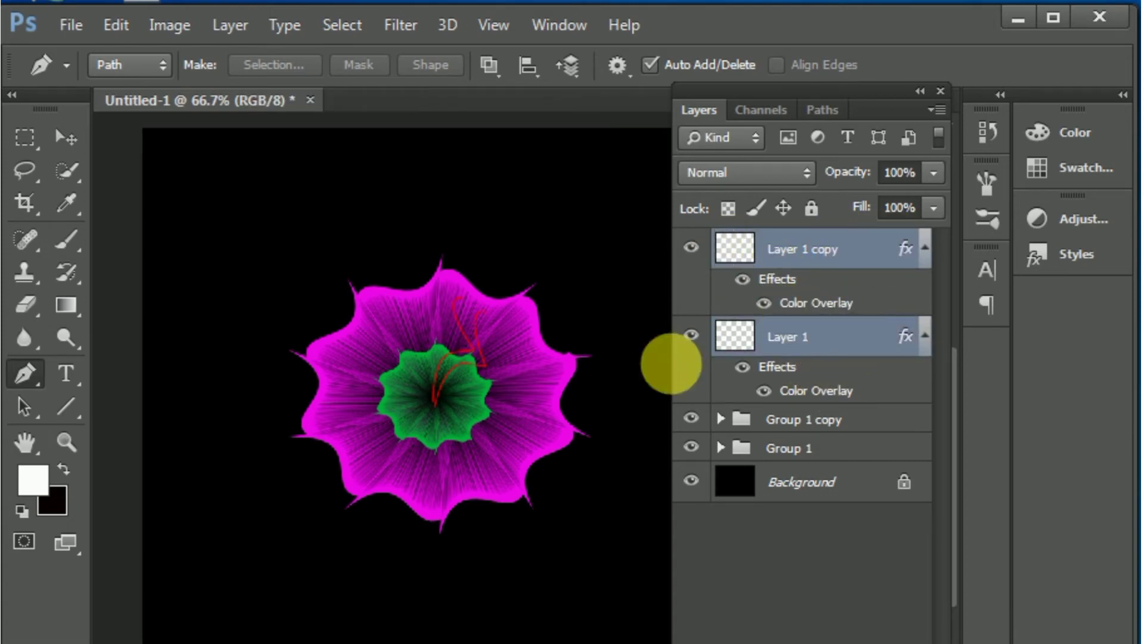
pyautogui.hotkey('ctrl', 'g')
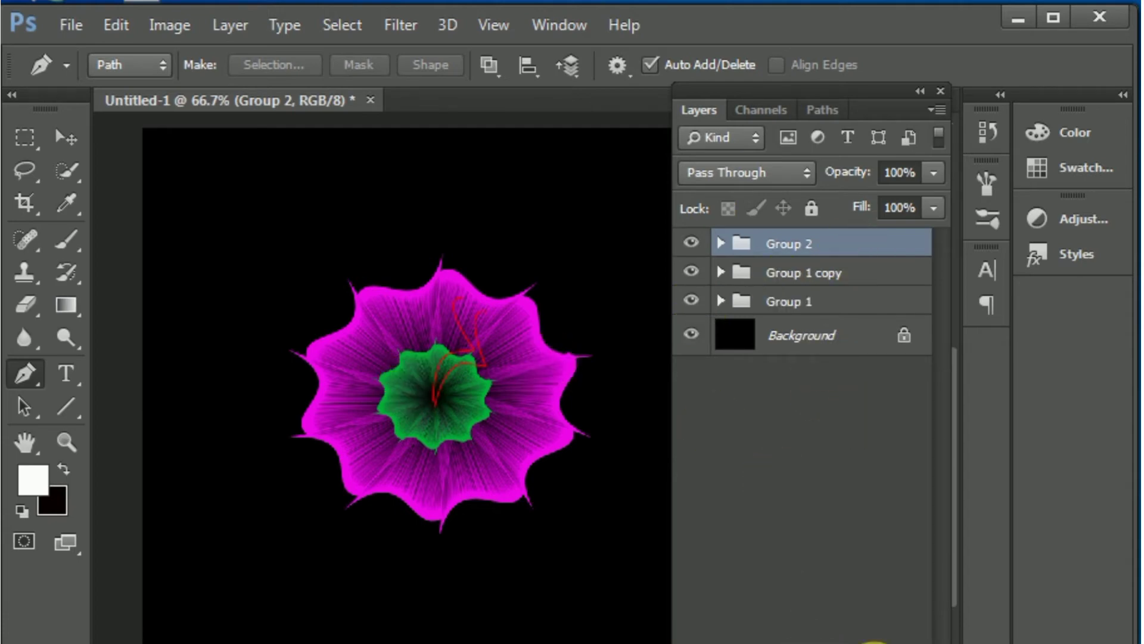
pyautogui.click(875, 641)
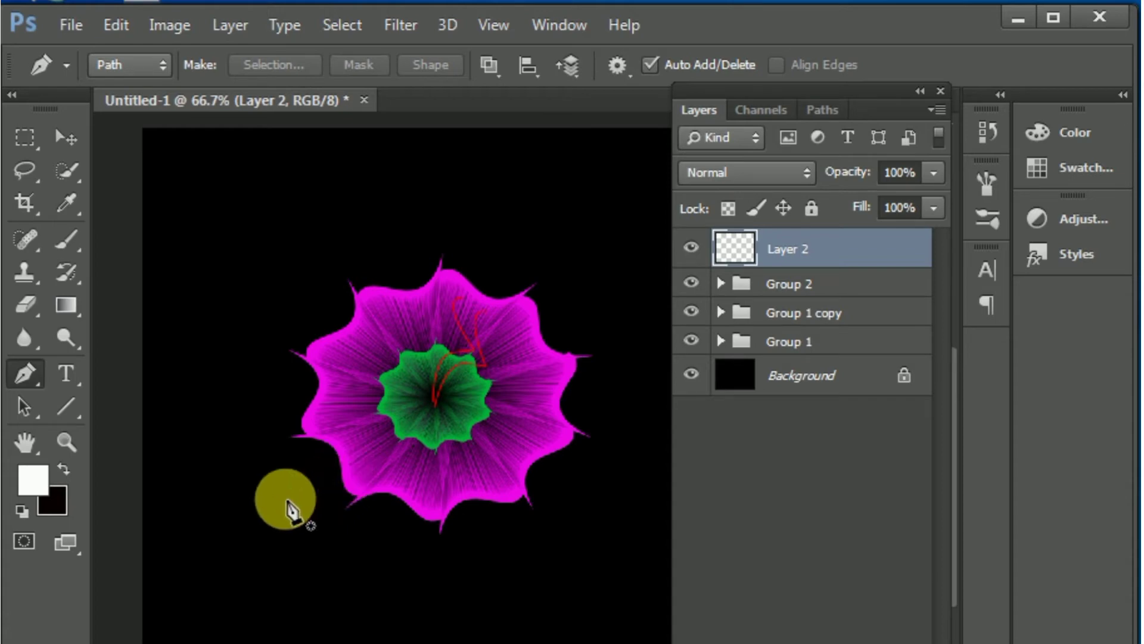
# Draw a curved Pen path from the flower's lower left through its centre to the upper right.
pyautogui.click(291, 504)
pyautogui.moveTo(378, 454); pyautogui.dragTo(430, 452)
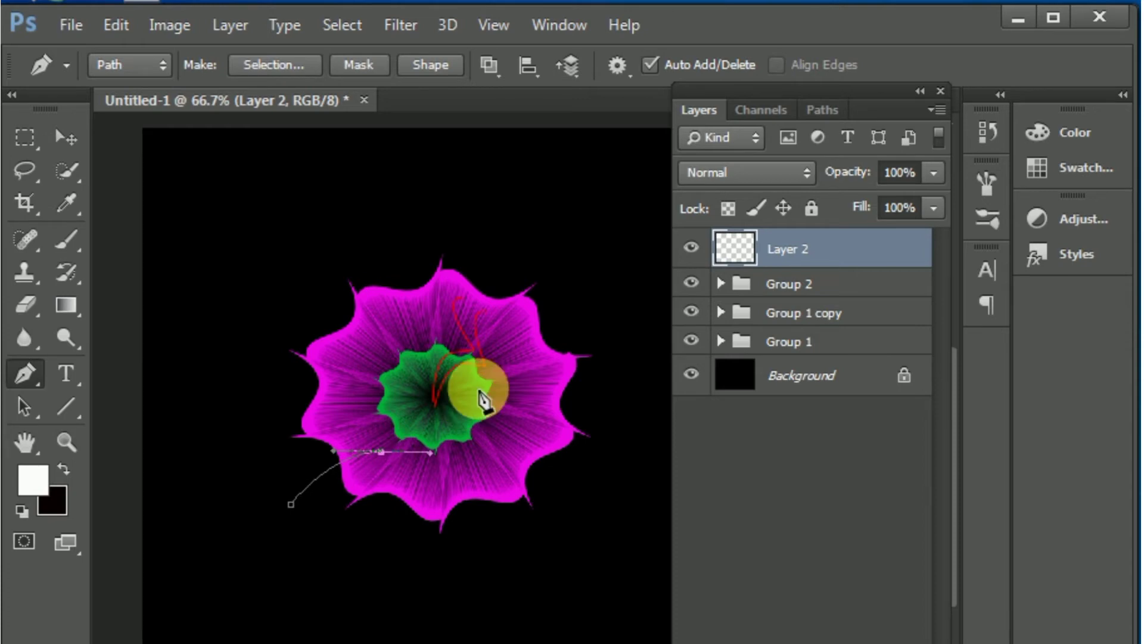
pyautogui.moveTo(544, 338); pyautogui.dragTo(565, 351)
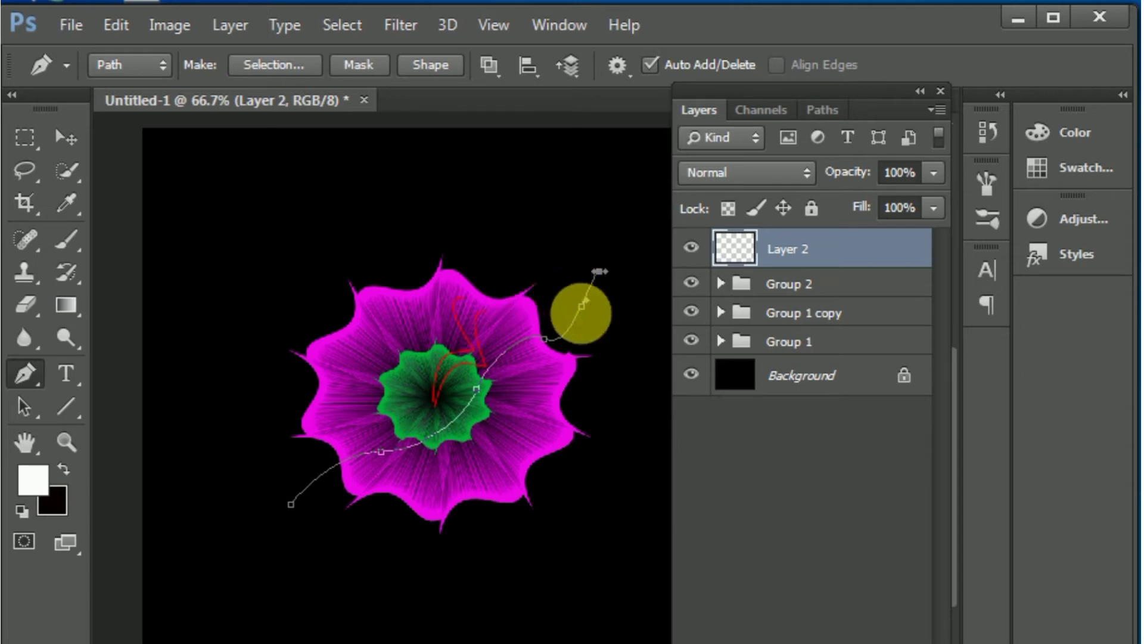
pyautogui.rightClick(581, 309)
# Stroke the path with the leaf brush using Tool: Brush, then delete the path.
pyautogui.click(662, 443)
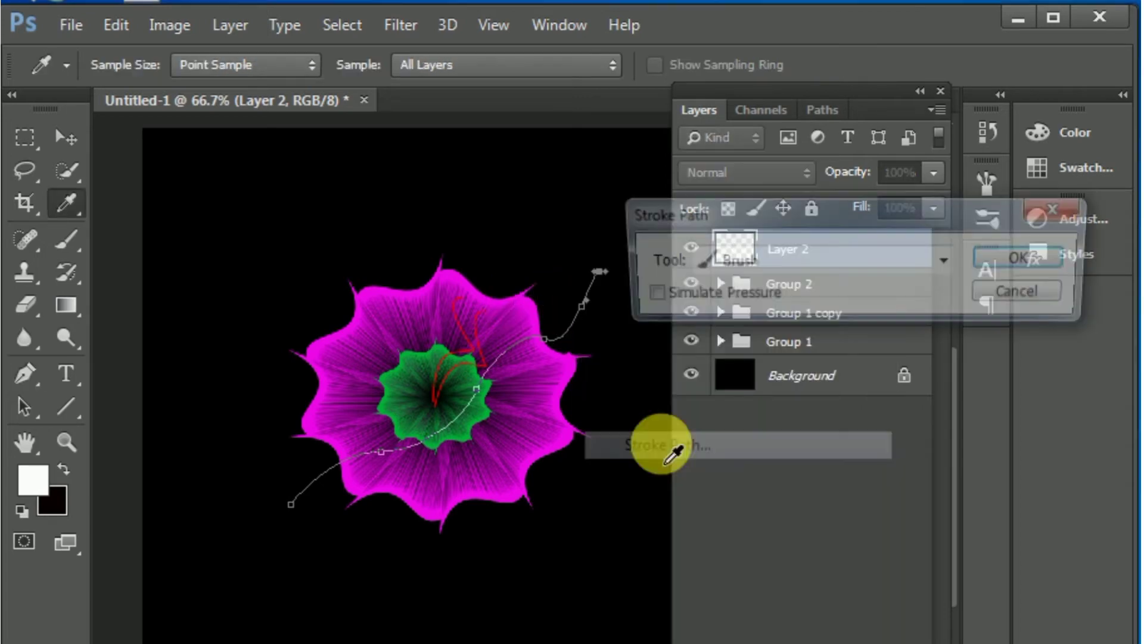
pyautogui.click(948, 262)
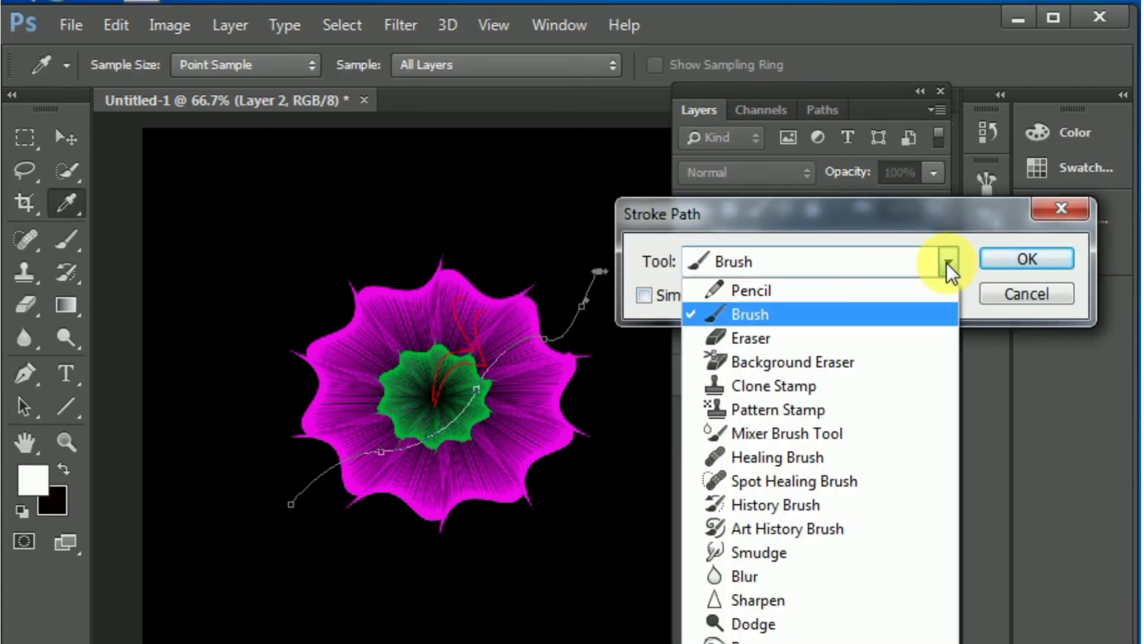
pyautogui.click(788, 310)
pyautogui.click(1020, 260)
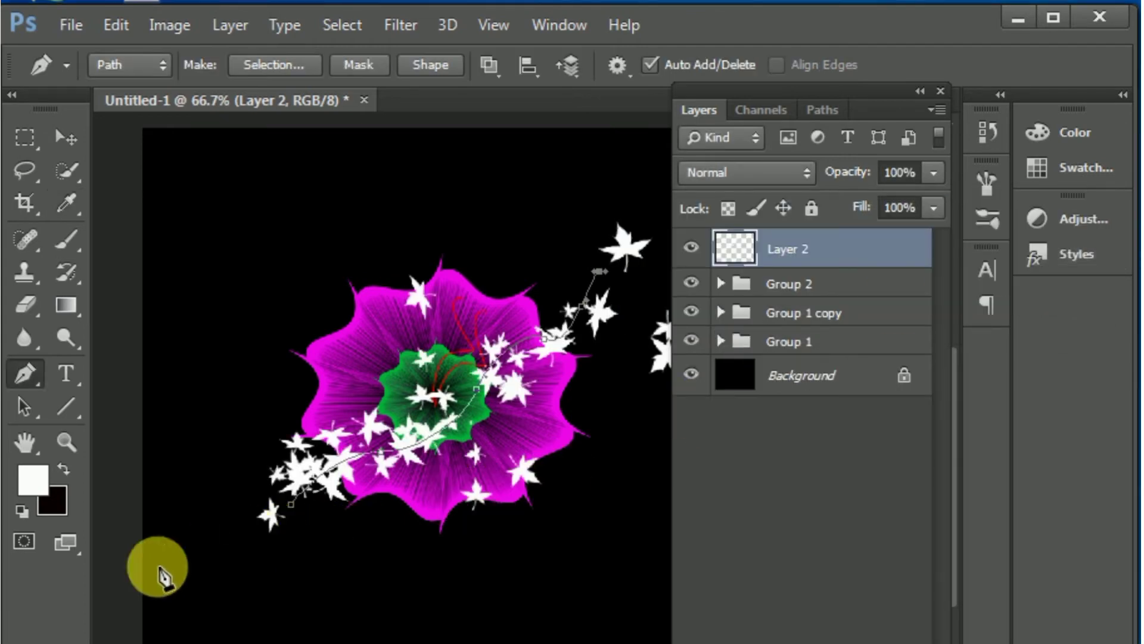
pyautogui.click(308, 490)
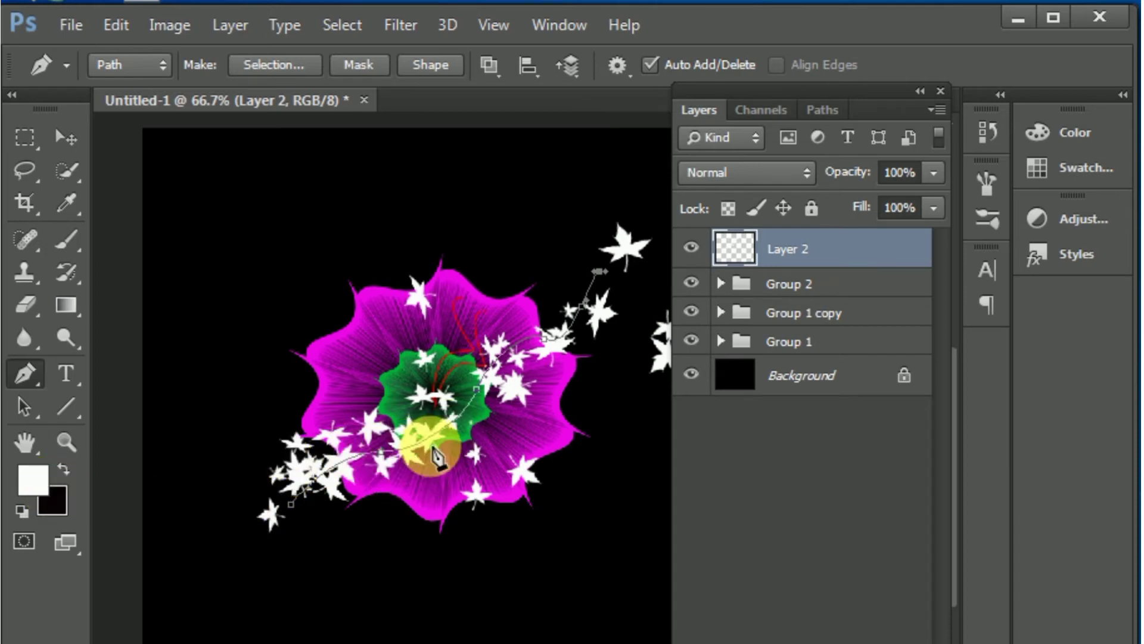
pyautogui.rightClick(553, 354)
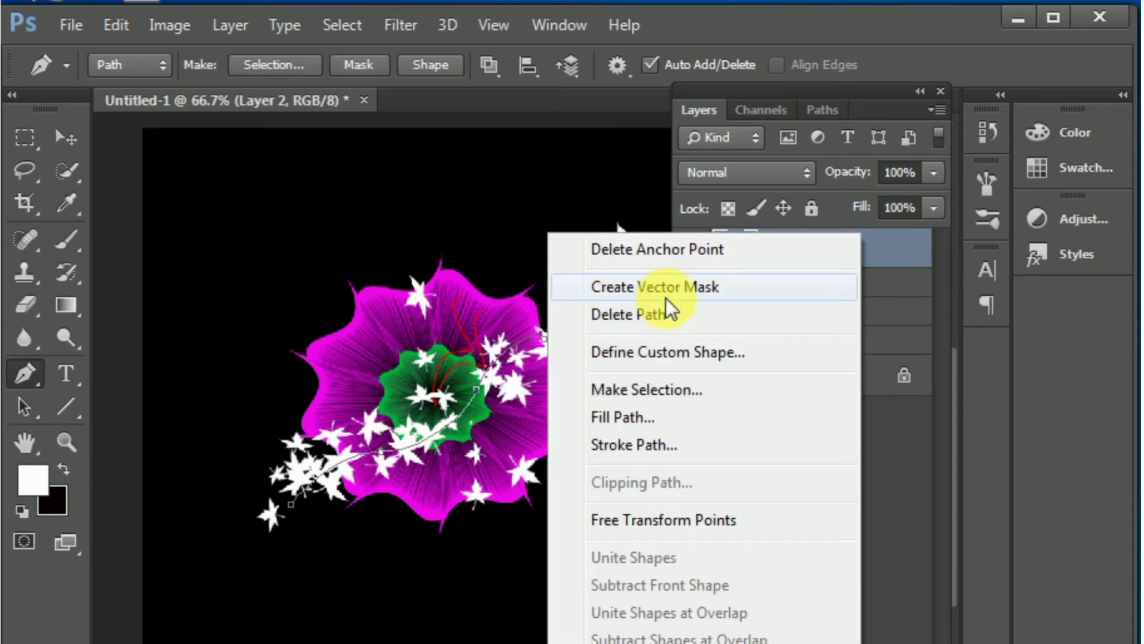
pyautogui.click(599, 314)
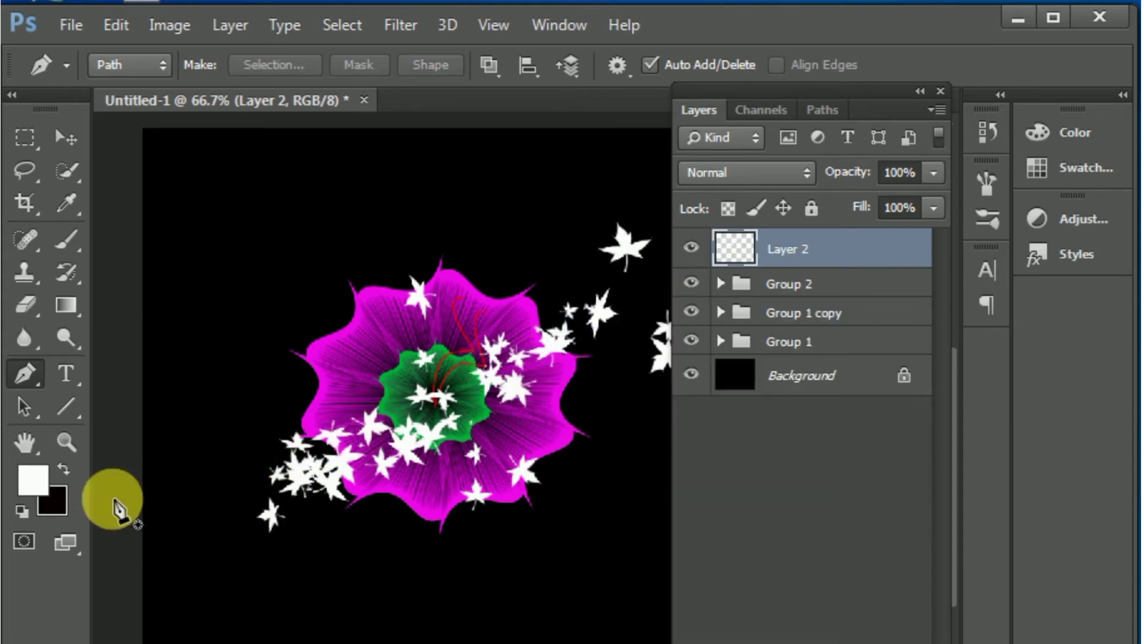
# Set the foreground colour to bright red.
pyautogui.click(32, 480)
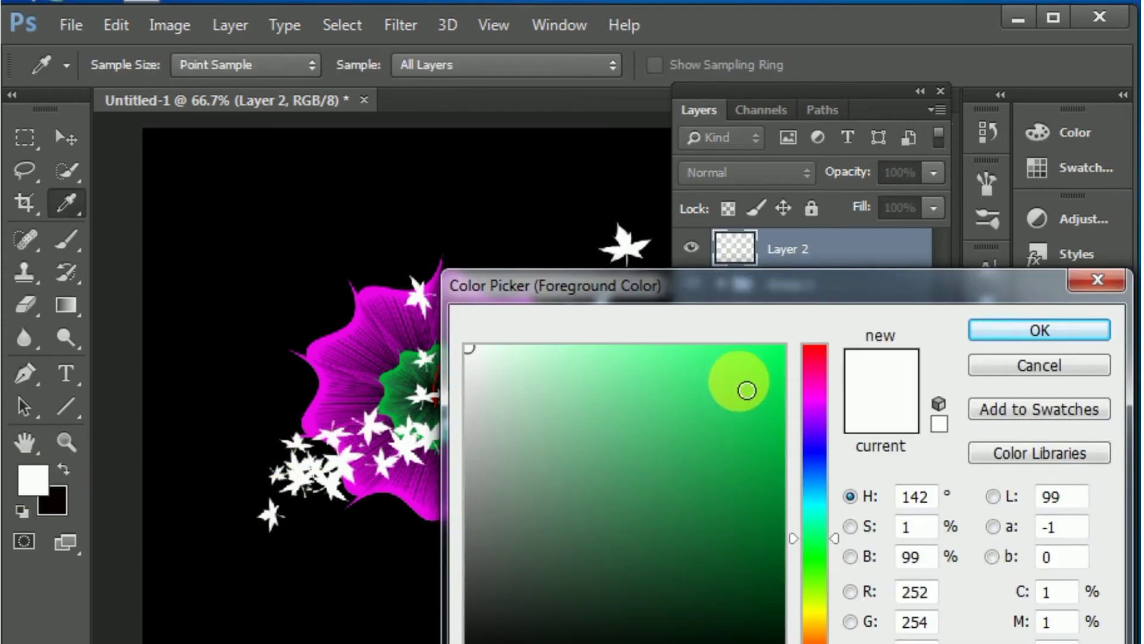
pyautogui.click(817, 361)
pyautogui.click(1038, 331)
pyautogui.press('p')
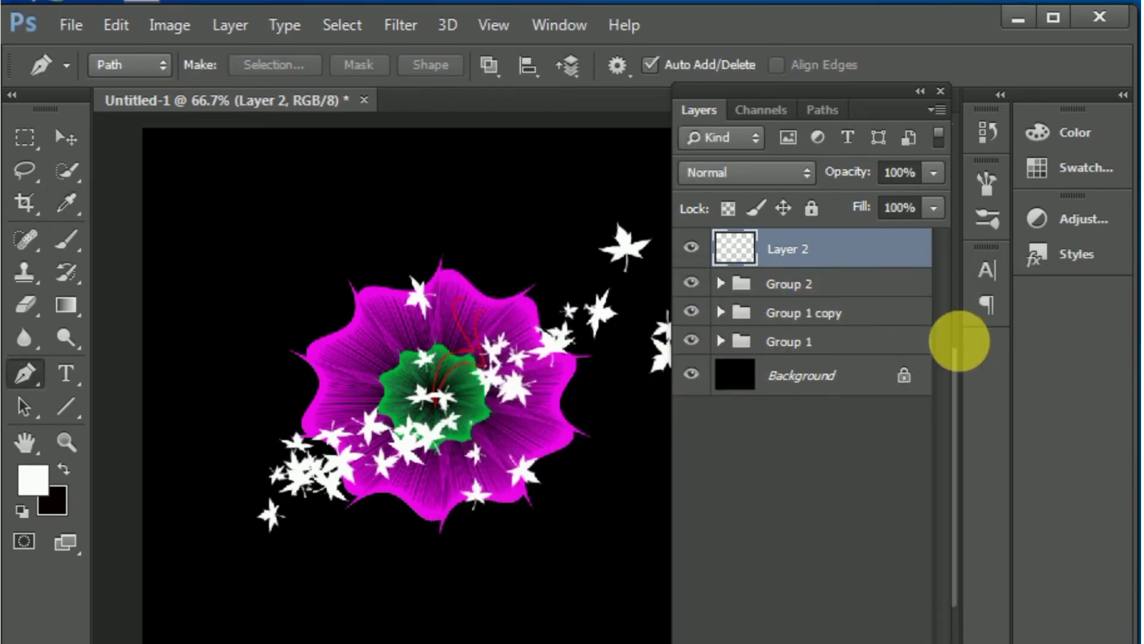
pyautogui.click(33, 481)
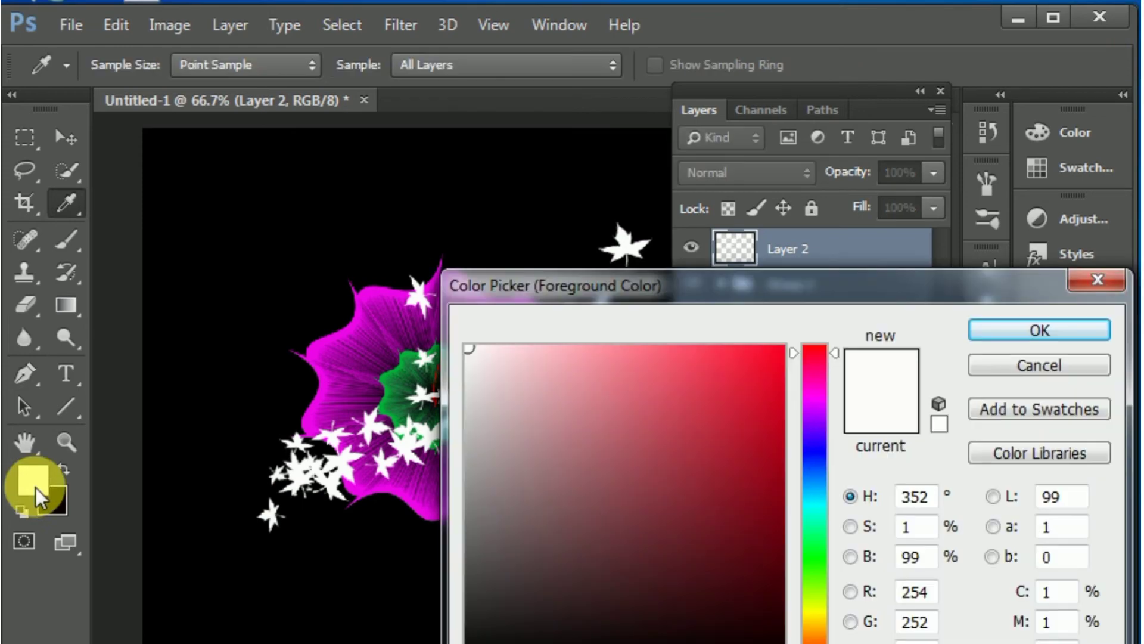
pyautogui.click(768, 358)
pyautogui.click(1032, 333)
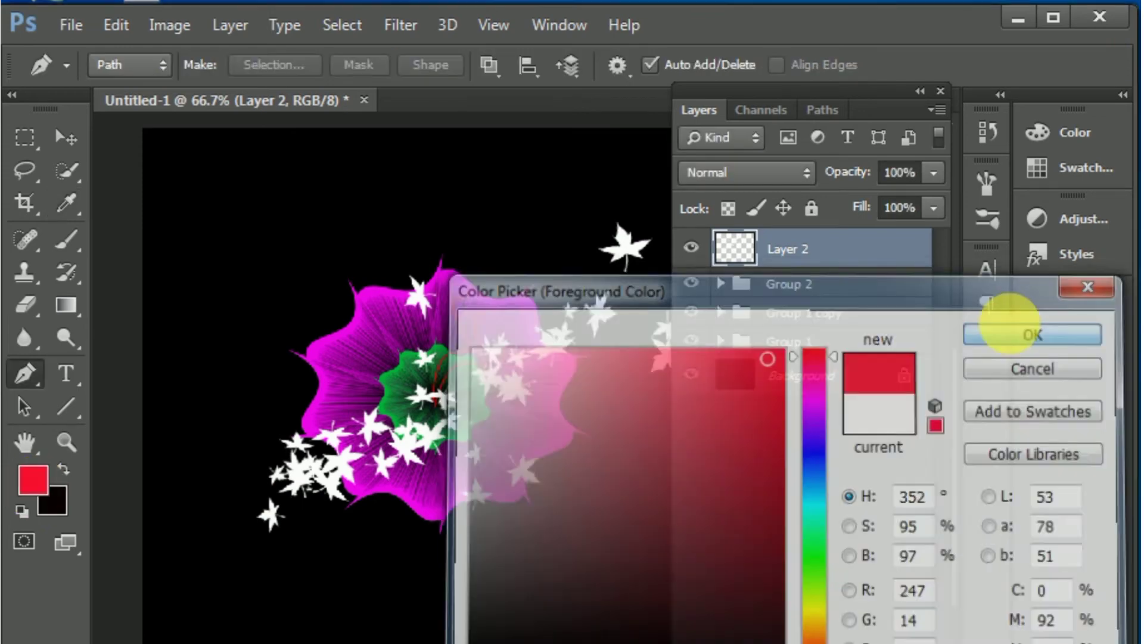
# Set the background colour to dark red.
pyautogui.click(53, 499)
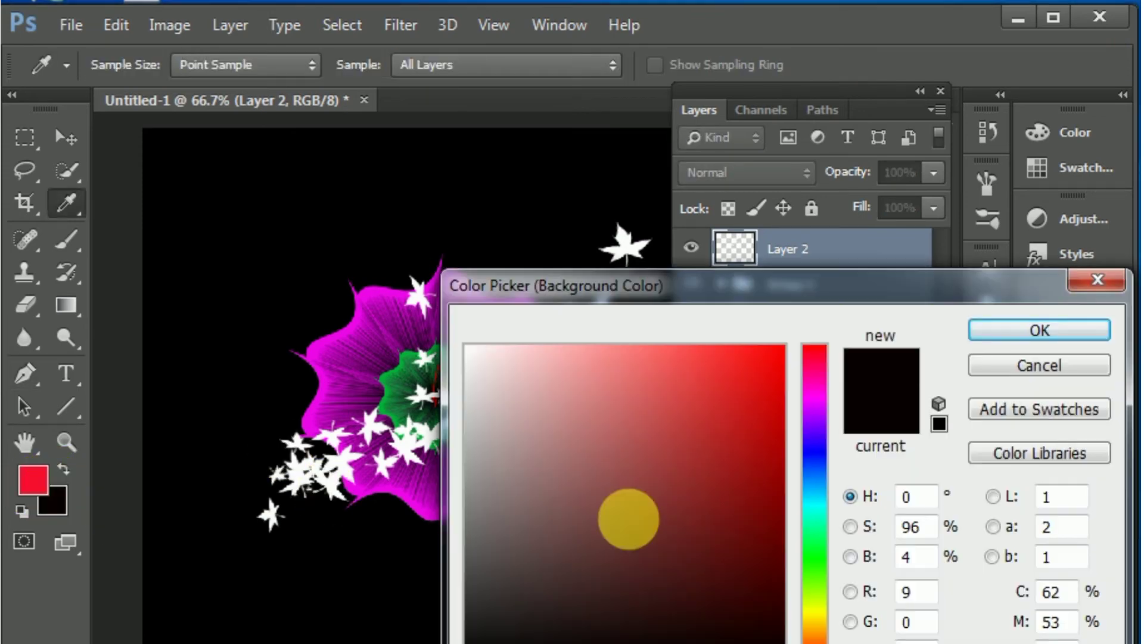
pyautogui.click(774, 496)
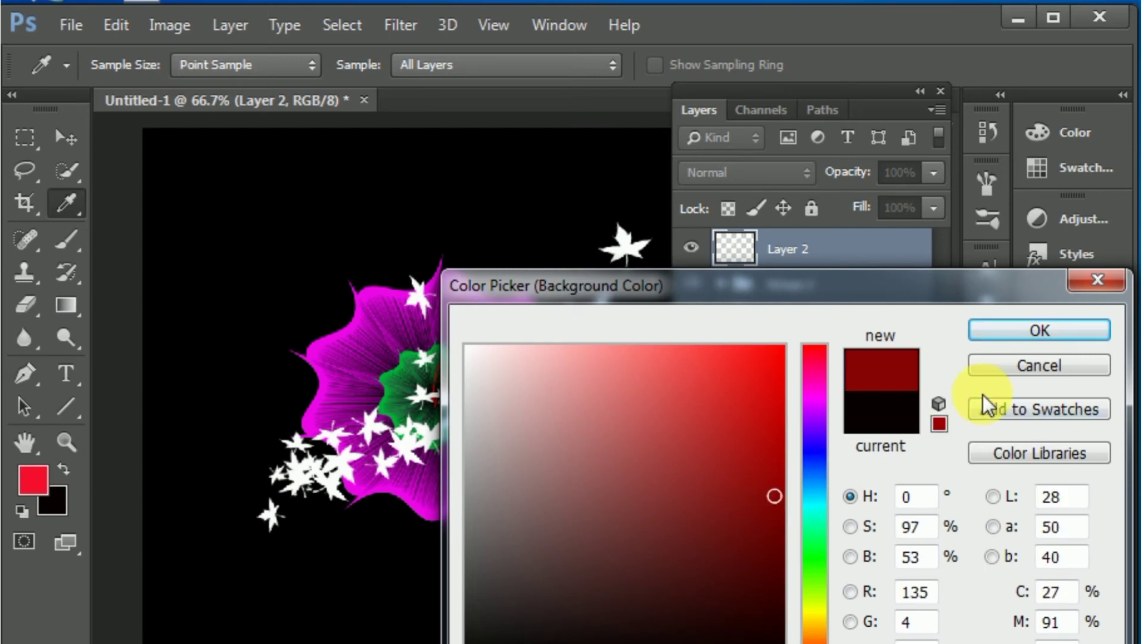
pyautogui.click(1034, 331)
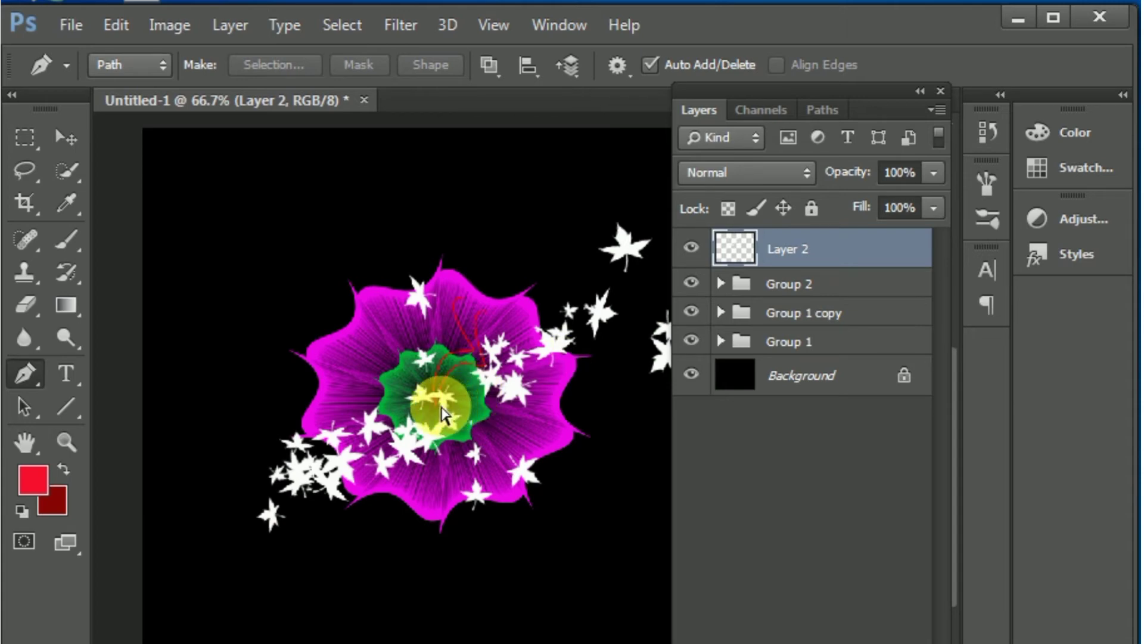
# Duplicate Layer 2 and rotate the copy about 21° counter-clockwise with Free Transform.
pyautogui.hotkey('ctrl', 'j')
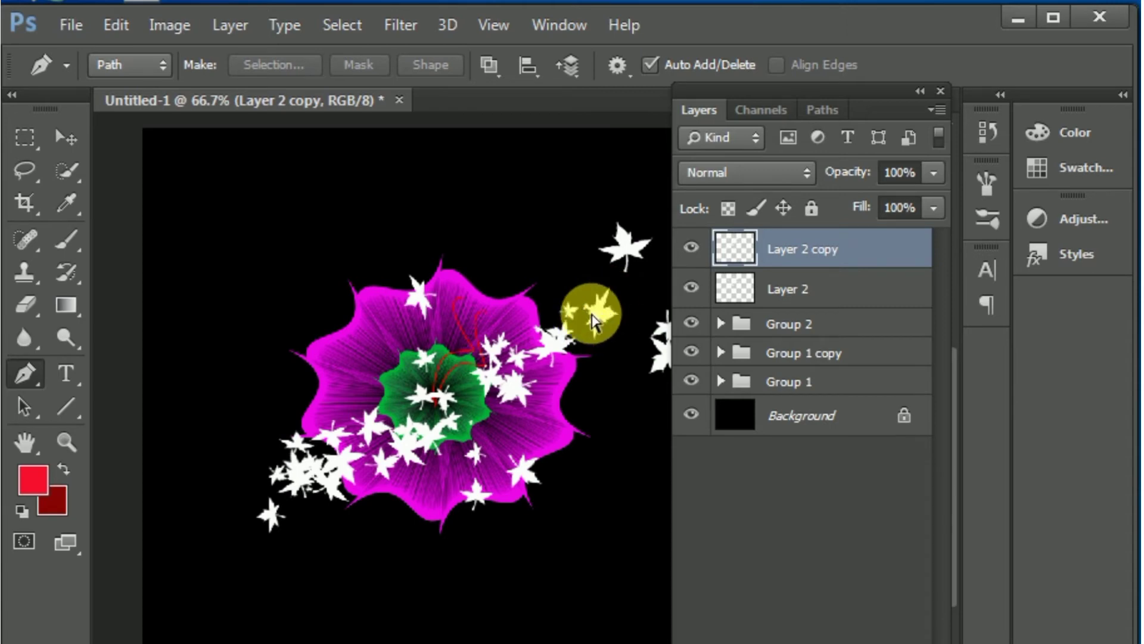
pyautogui.hotkey('ctrl', 't')
pyautogui.hotkey('ctrl', 'y')
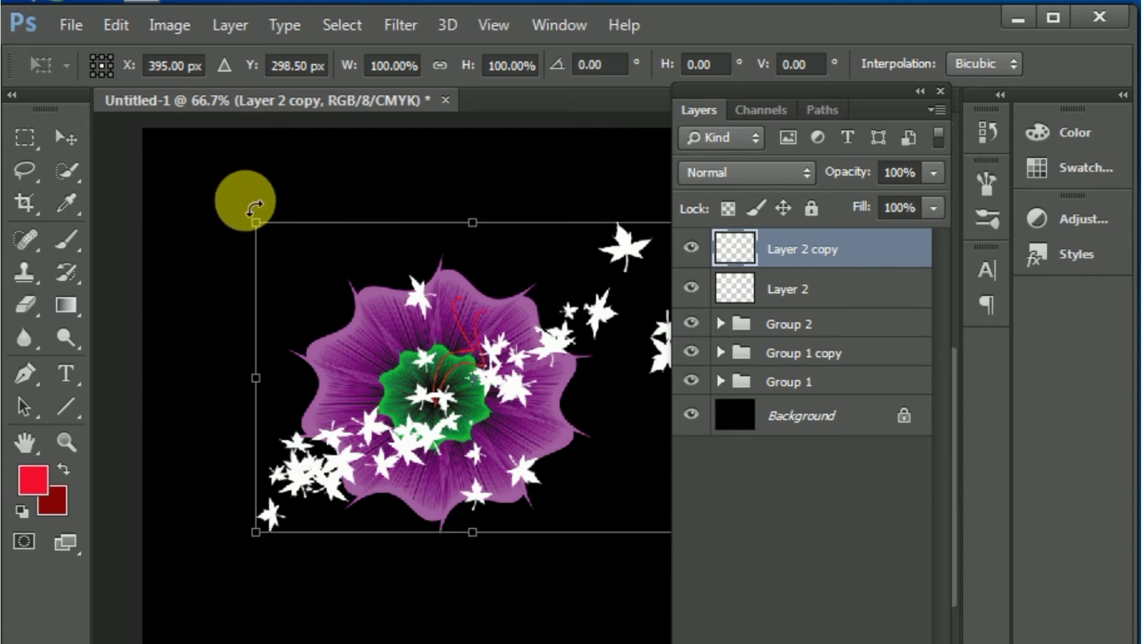
pyautogui.moveTo(242, 199)
pyautogui.mouseDown()
pyautogui.moveTo(186, 313)
pyautogui.moveTo(175, 286)
pyautogui.mouseUp()
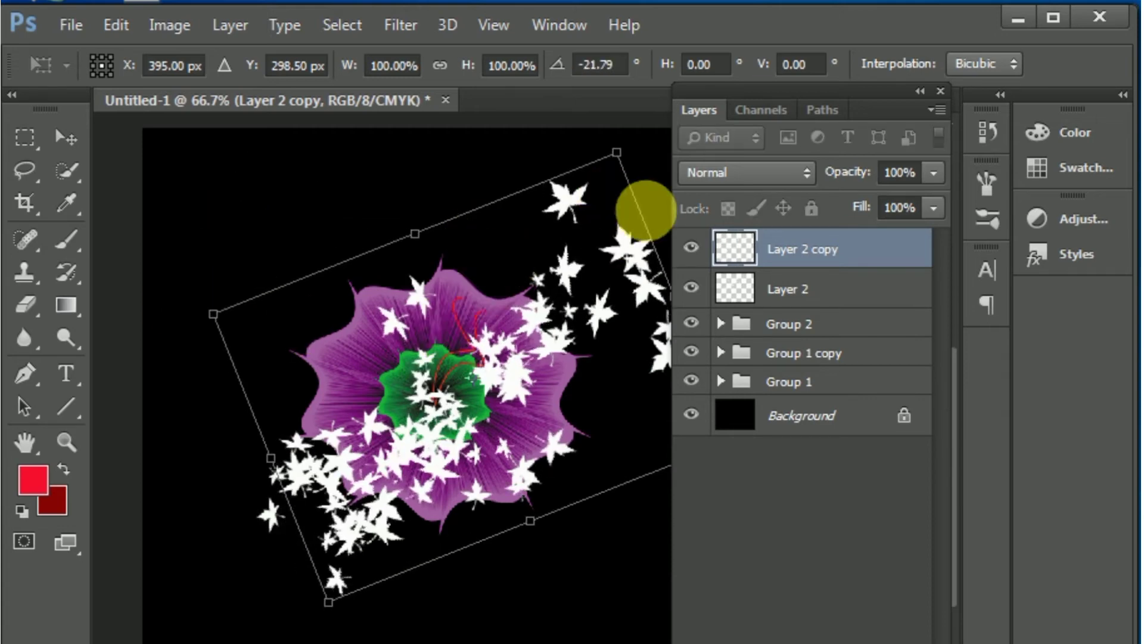
pyautogui.press('Return')
pyautogui.press('p')
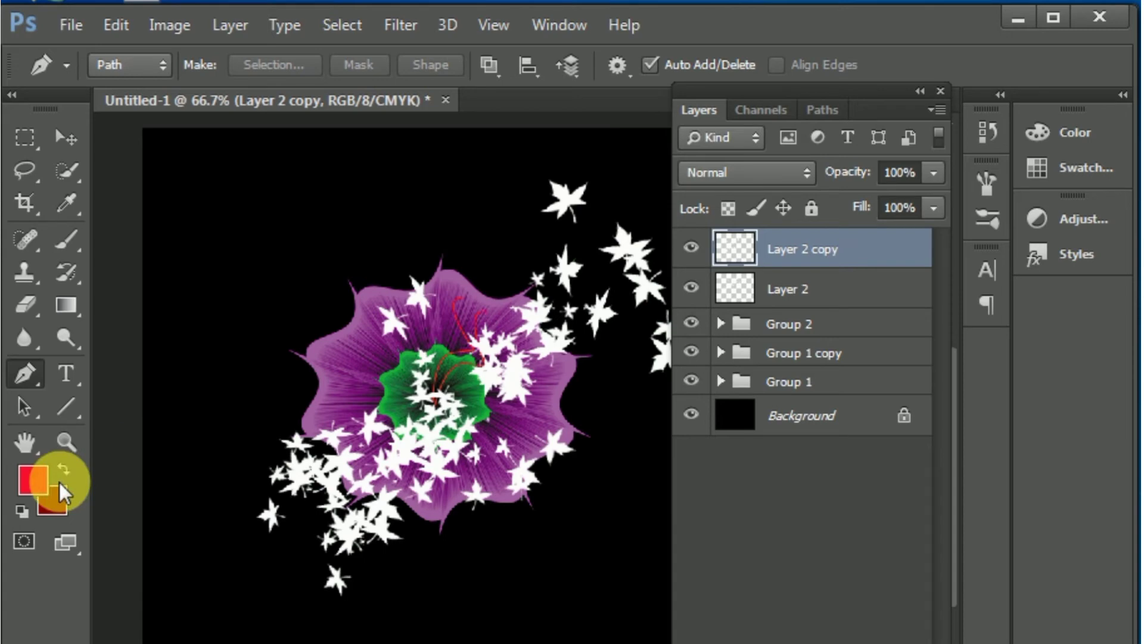
# Undo the leaf trail, rotated copy and leftover anchor, and dismiss the Levels error.
pyautogui.hotkey('ctrl', 'alt', 'z')
pyautogui.hotkey('ctrl', 'alt', 'z')
pyautogui.hotkey('ctrl', 'alt', 'z')
pyautogui.hotkey('ctrl', 'alt', 'z')
pyautogui.hotkey('ctrl', 'alt', 'z')
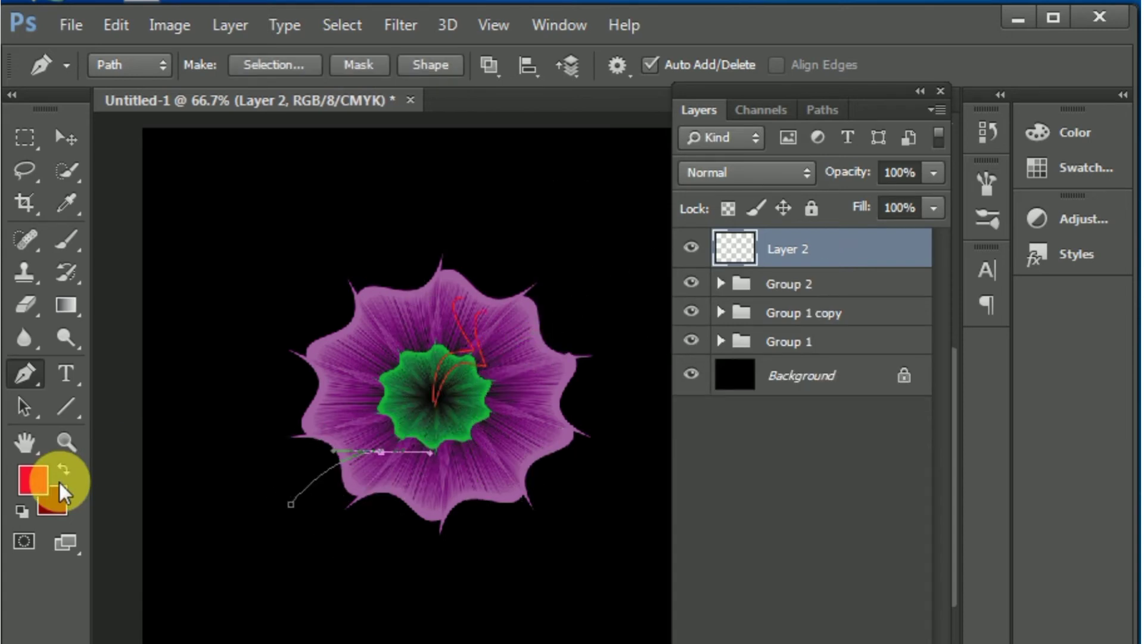
pyautogui.hotkey('ctrl', 'alt', 'z')
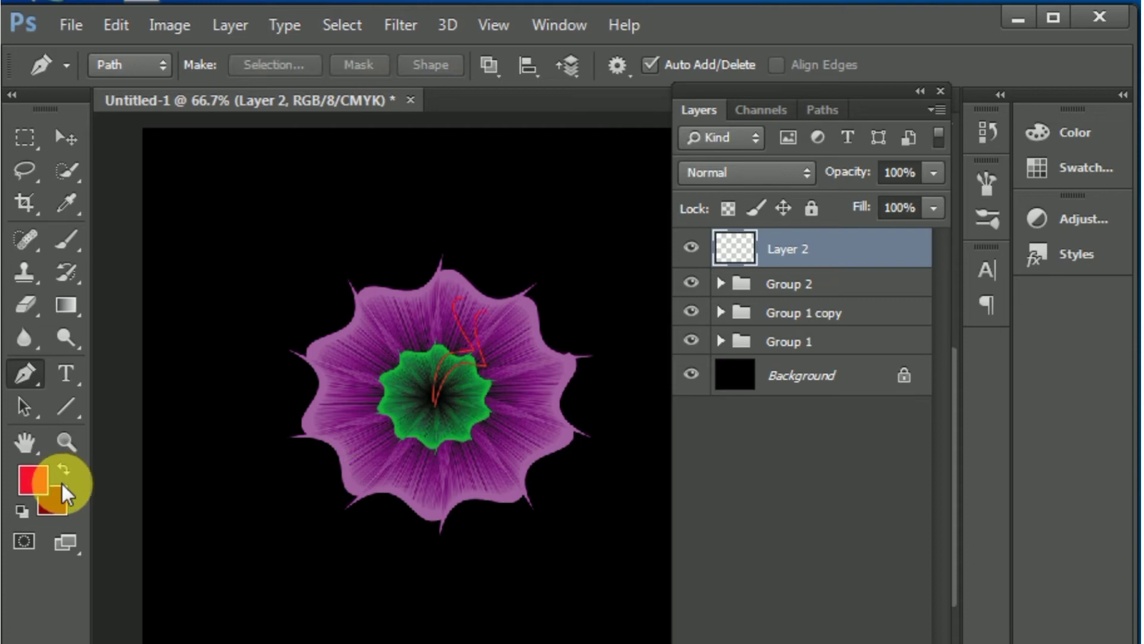
pyautogui.hotkey('ctrl', 'l')
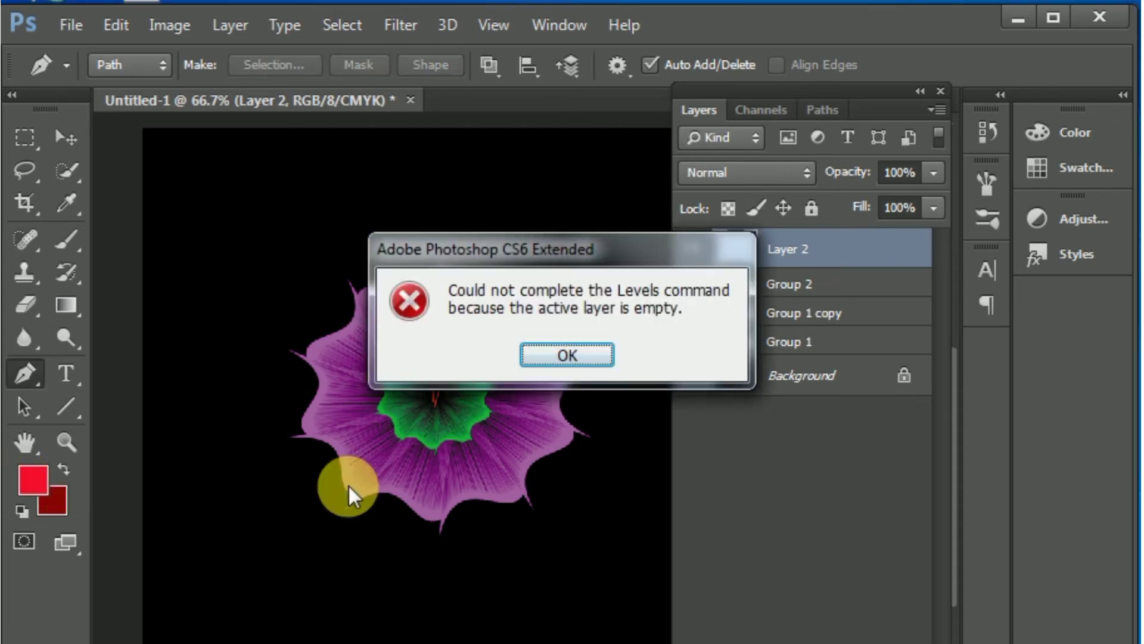
pyautogui.click(566, 354)
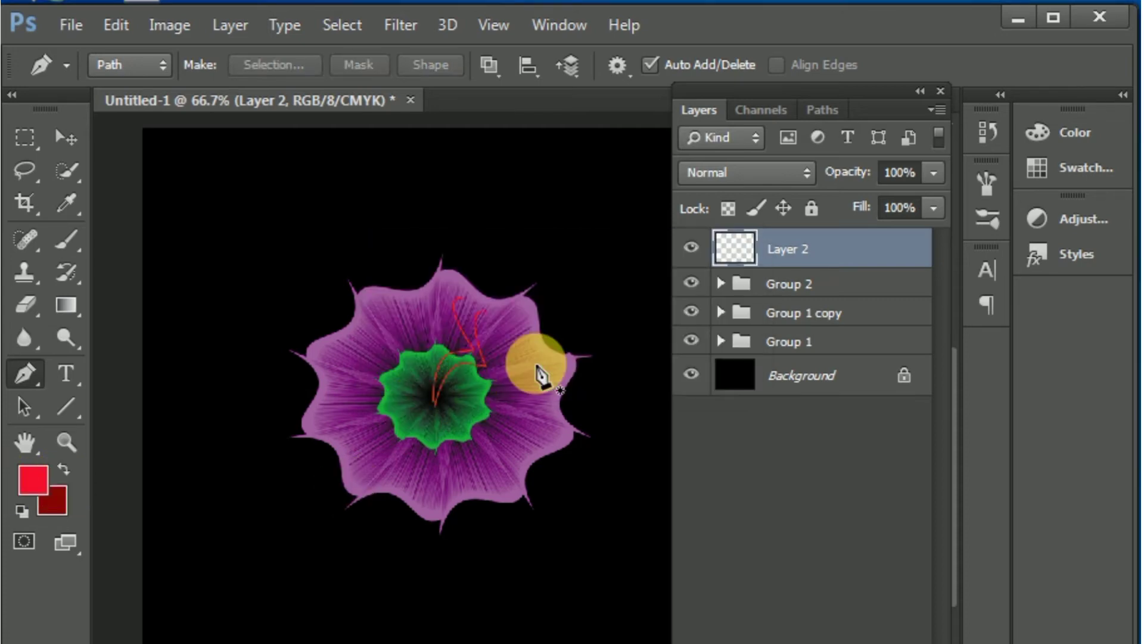
pyautogui.scroll(-2, 531, 358)
pyautogui.scroll(-1, 540, 381)
pyautogui.scroll(1, 515, 381)
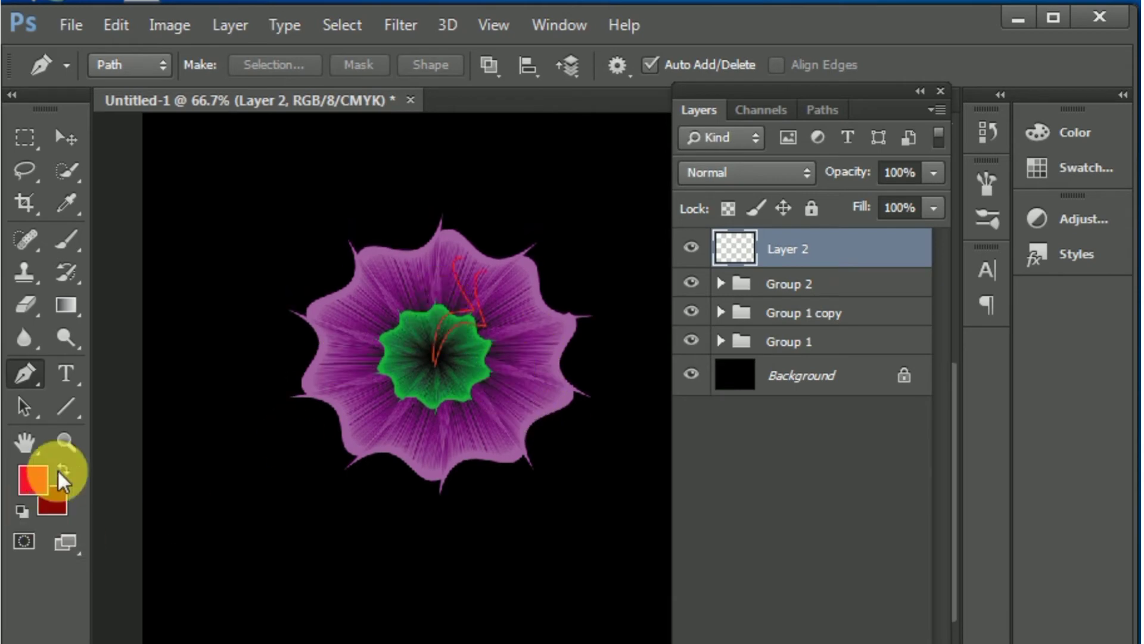
# Set the foreground colour to white and the background colour to black.
pyautogui.click(32, 478)
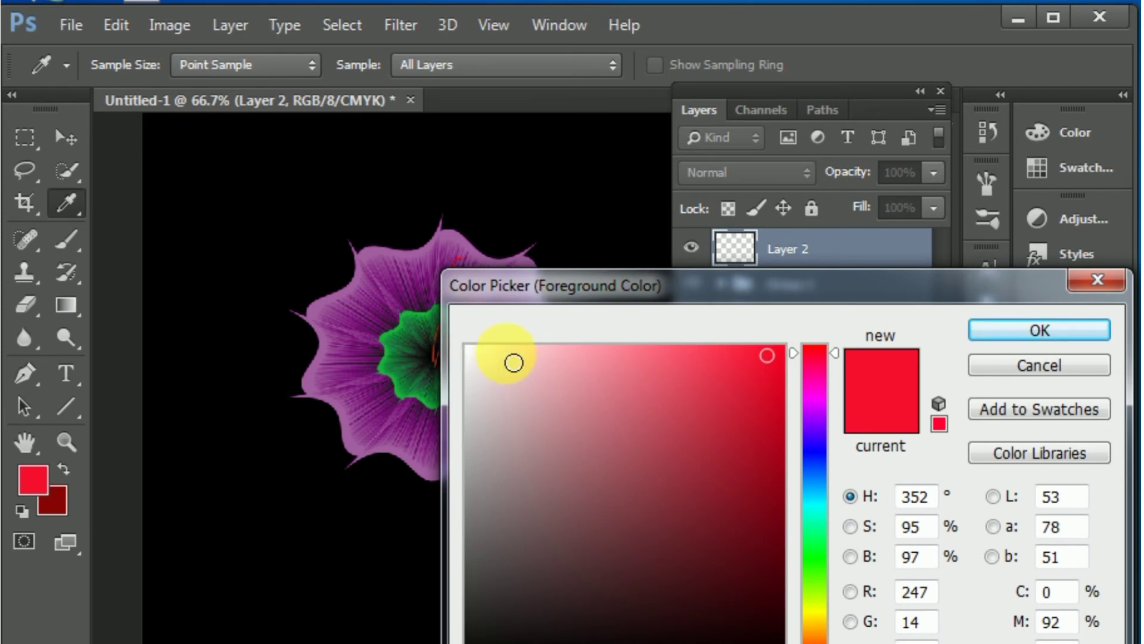
pyautogui.click(468, 350)
pyautogui.click(1037, 334)
pyautogui.press('p')
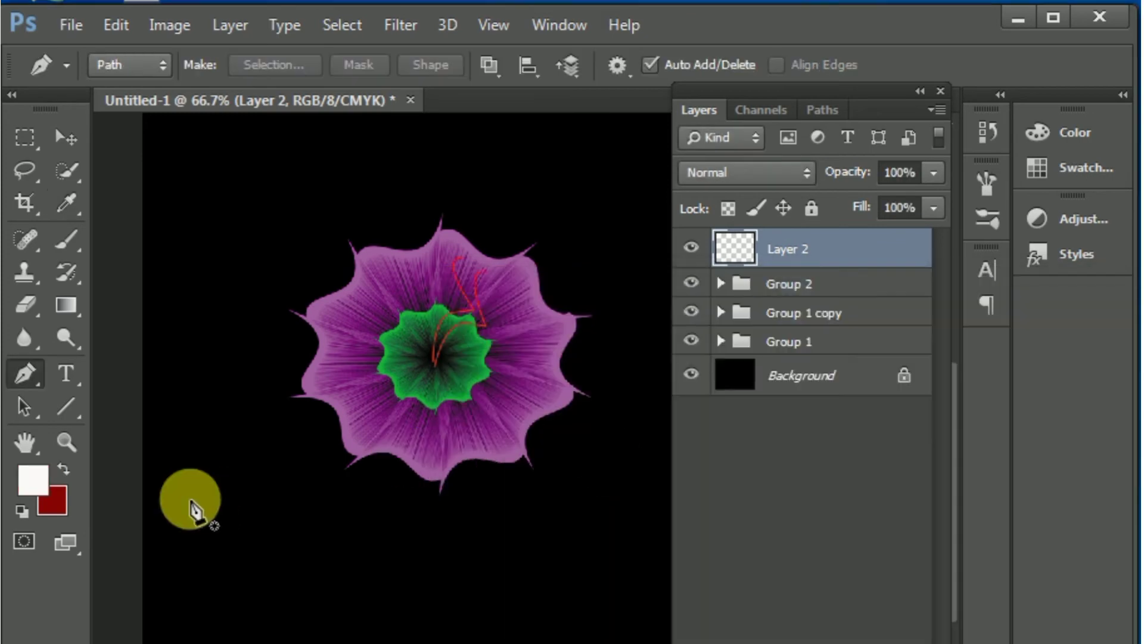
pyautogui.click(52, 503)
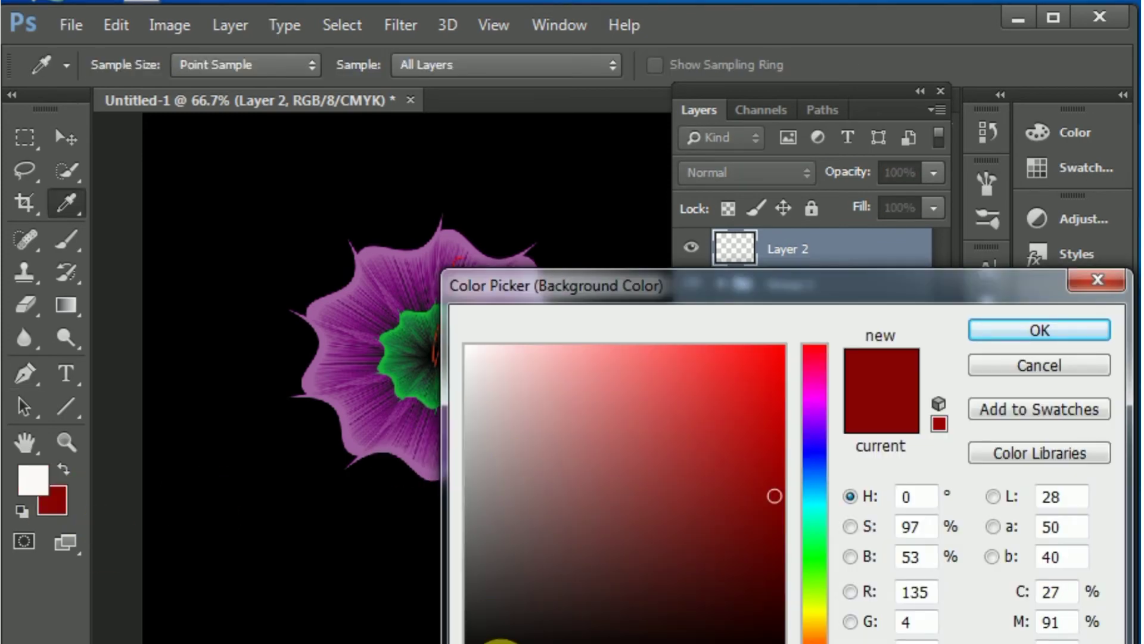
pyautogui.click(501, 640)
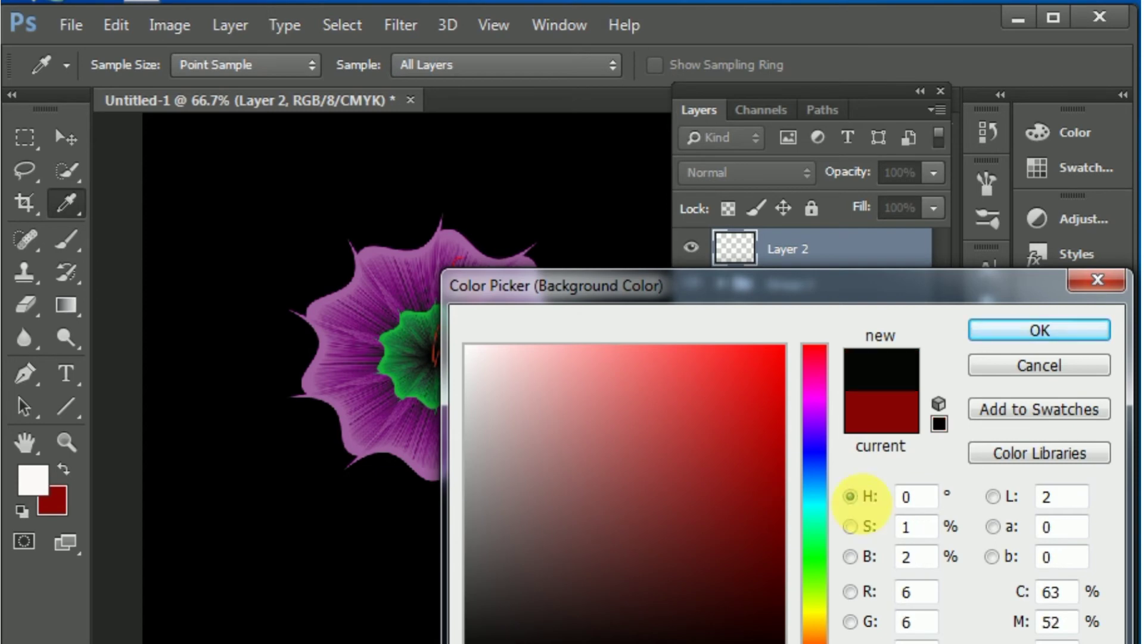
pyautogui.click(1052, 331)
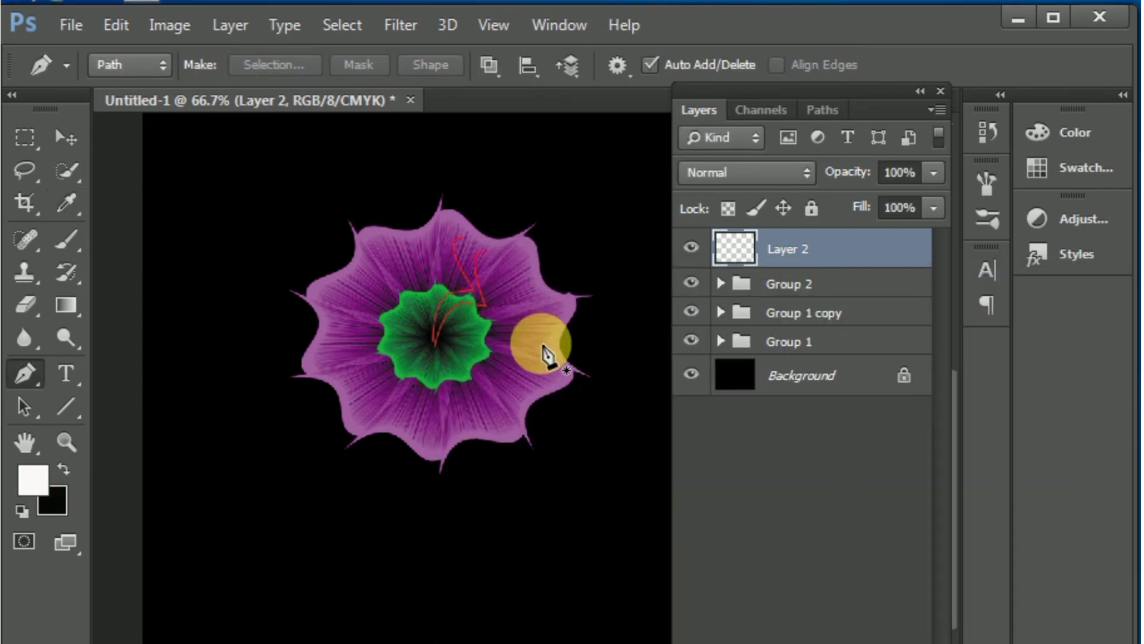
# Select Layer 2 inside Group 2 in the Layers panel.
pyautogui.scroll(2, 547, 355)
pyautogui.click(788, 290)
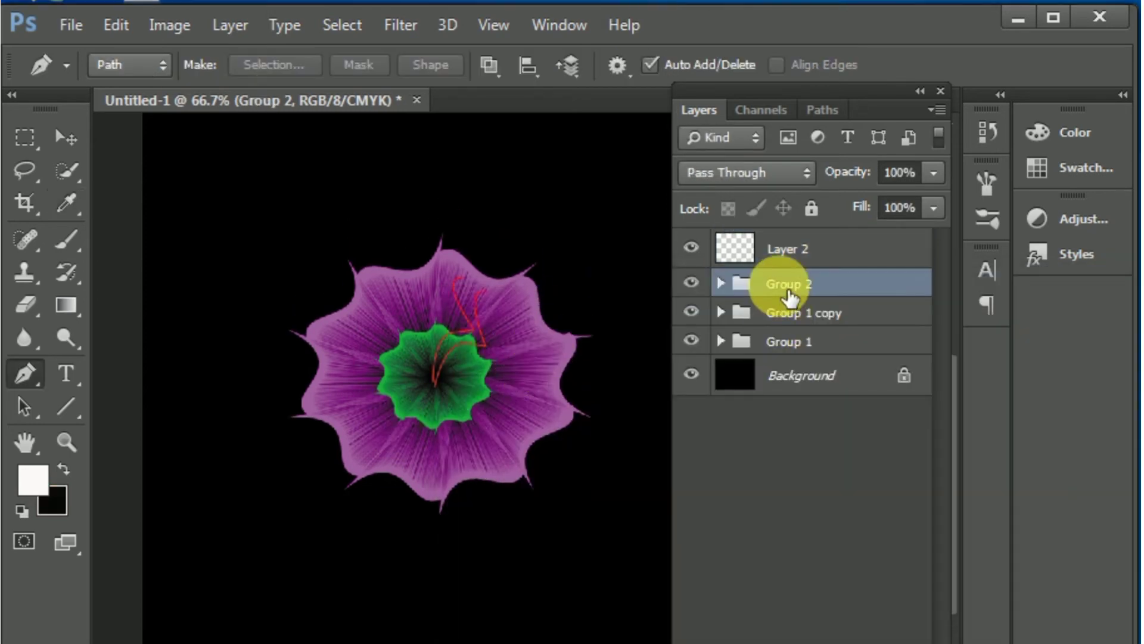
pyautogui.click(788, 316)
pyautogui.click(780, 284)
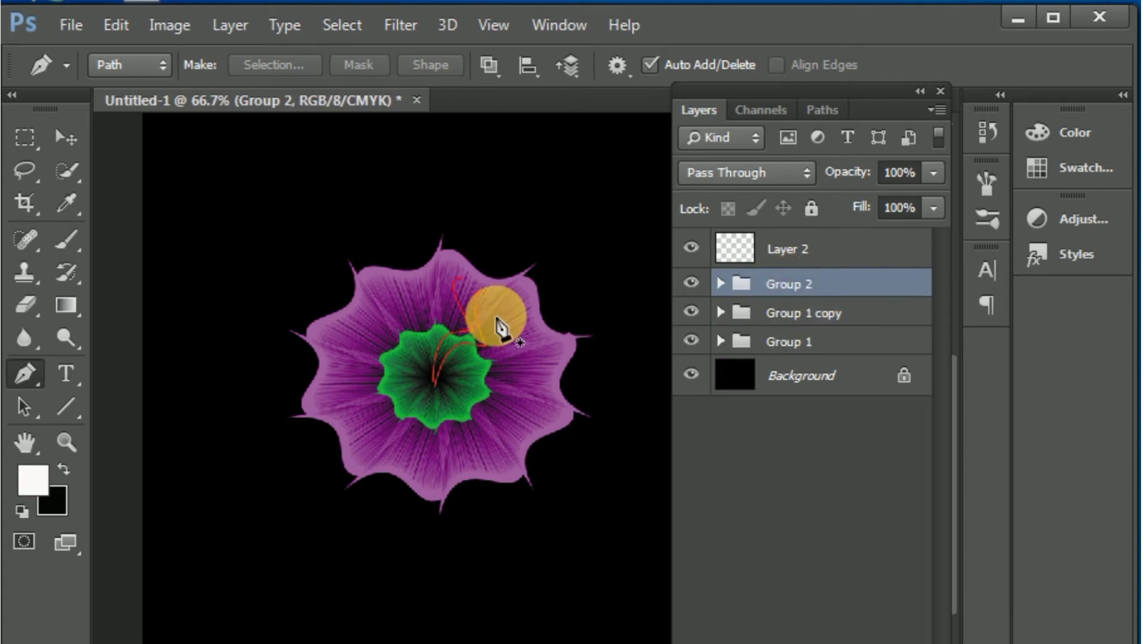
pyautogui.click(775, 249)
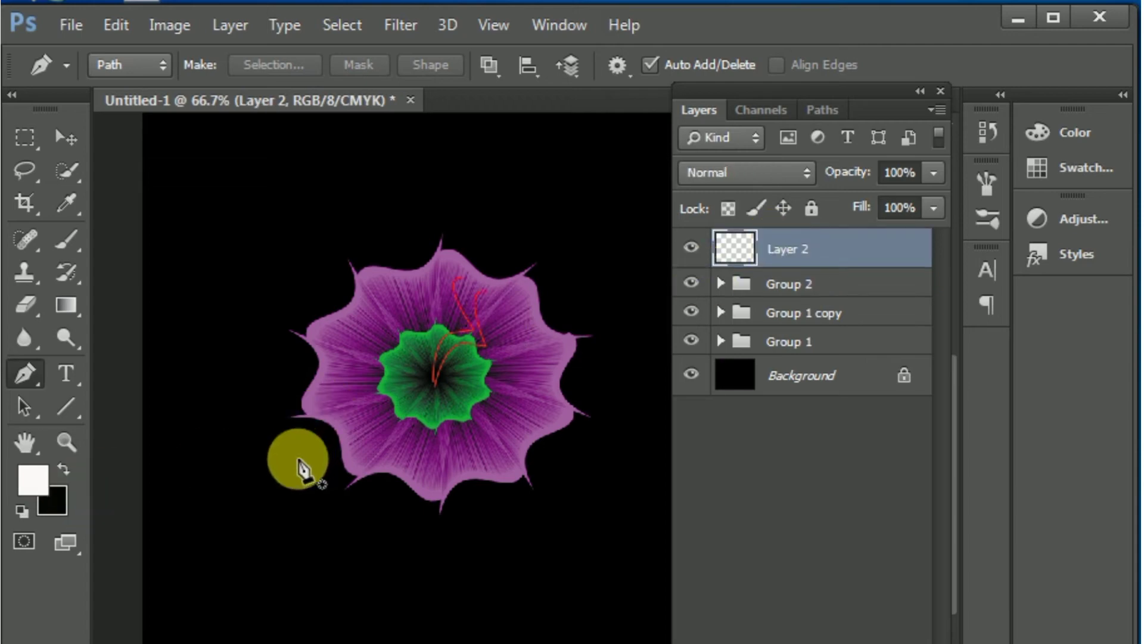
# Draw a curved Pen path from the flower's lower left, through its centre, past the upper-right petals.
pyautogui.moveTo(294, 458); pyautogui.dragTo(286, 484)
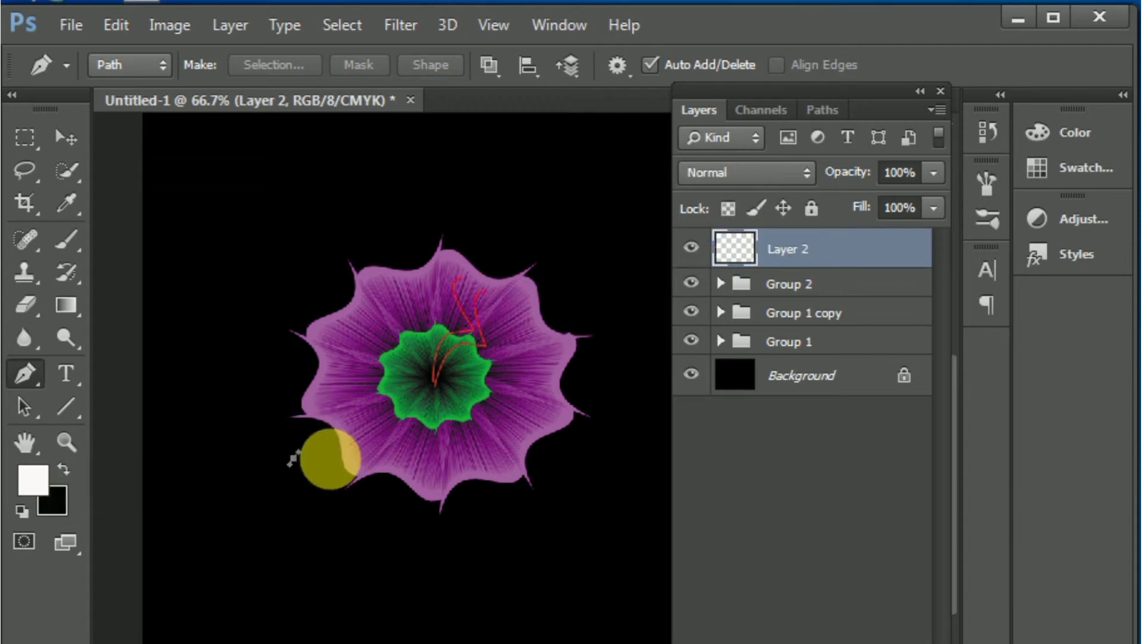
pyautogui.moveTo(361, 406); pyautogui.dragTo(420, 412)
pyautogui.moveTo(447, 365); pyautogui.dragTo(454, 375)
pyautogui.click(459, 332)
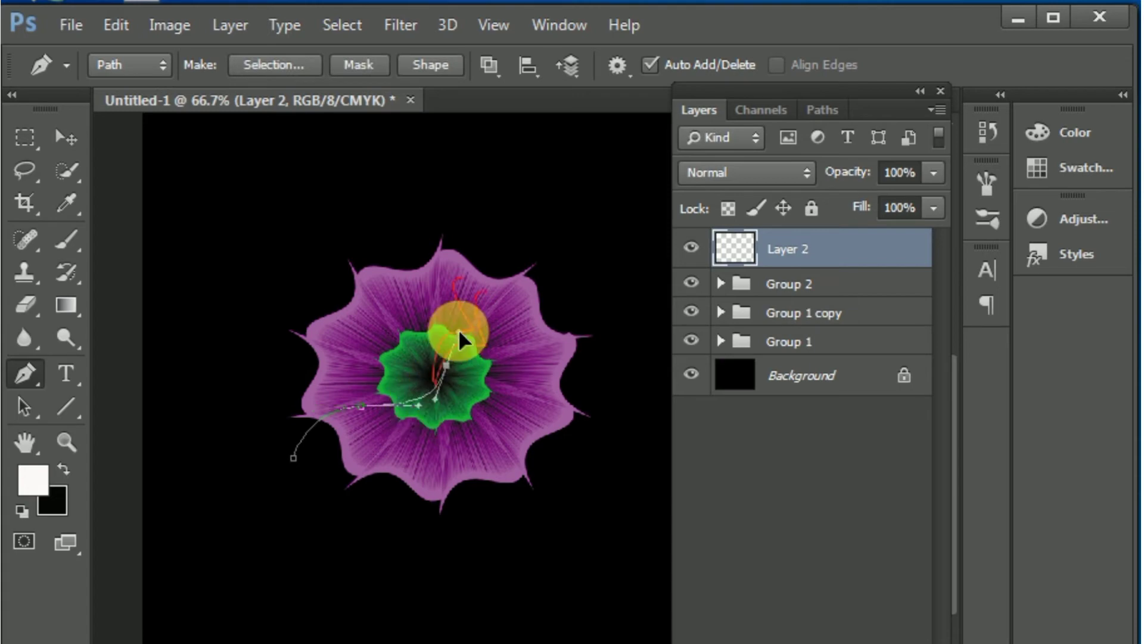
pyautogui.moveTo(499, 298); pyautogui.dragTo(515, 306)
pyautogui.moveTo(574, 262)
pyautogui.mouseDown()
pyautogui.moveTo(584, 285)
pyautogui.moveTo(619, 247)
pyautogui.mouseUp()
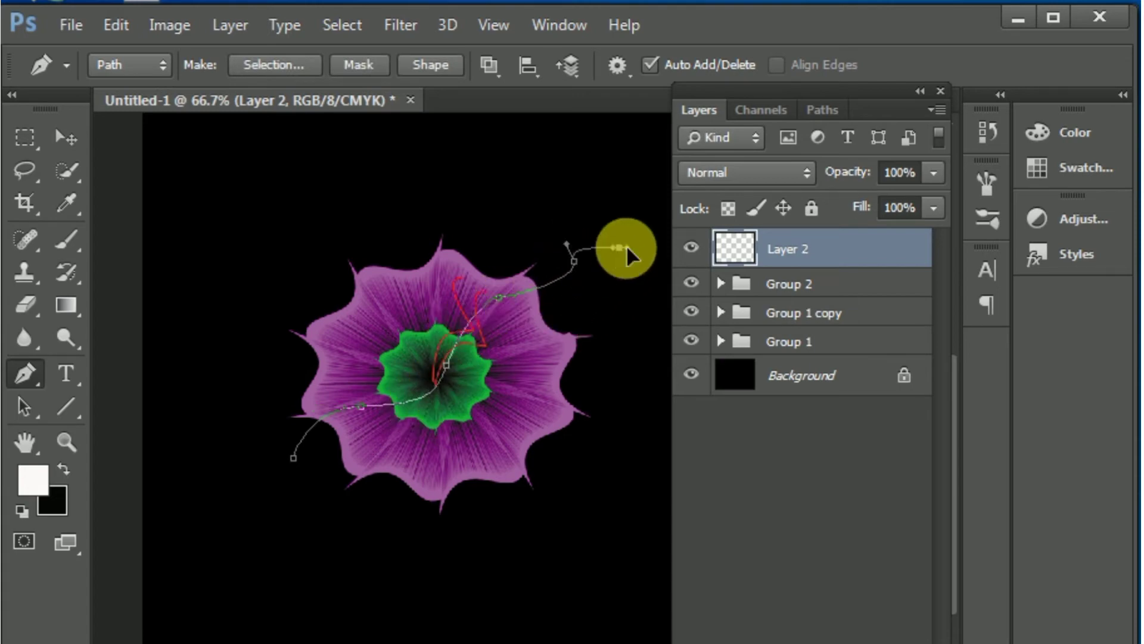
# Stroke the path with the leaf brush, then delete the path.
pyautogui.rightClick(574, 260)
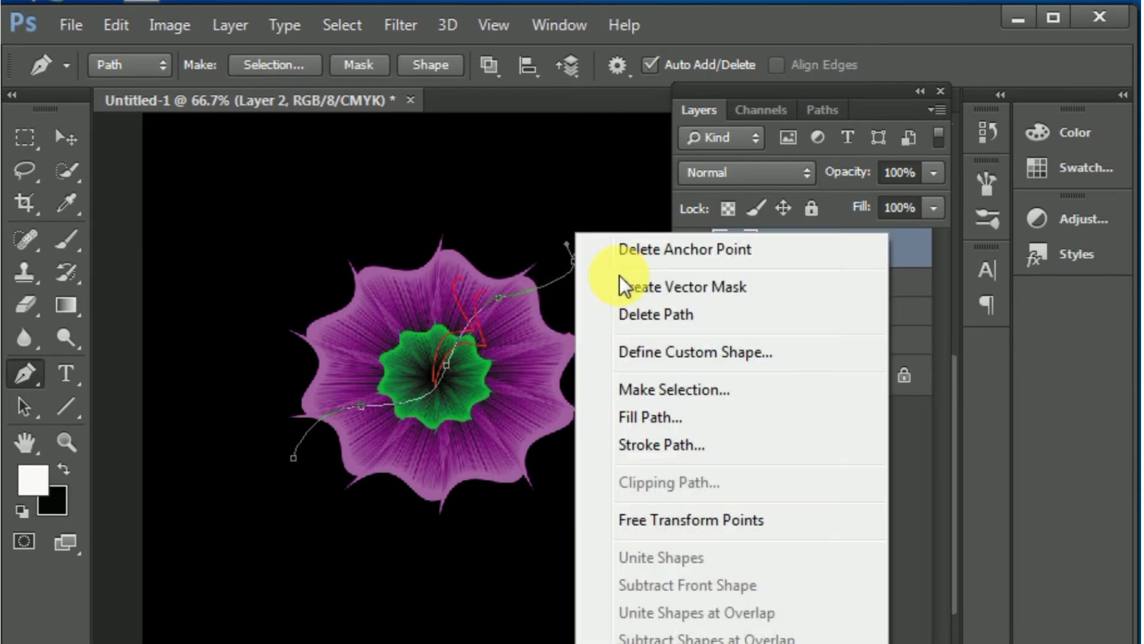
pyautogui.click(677, 446)
pyautogui.click(1007, 262)
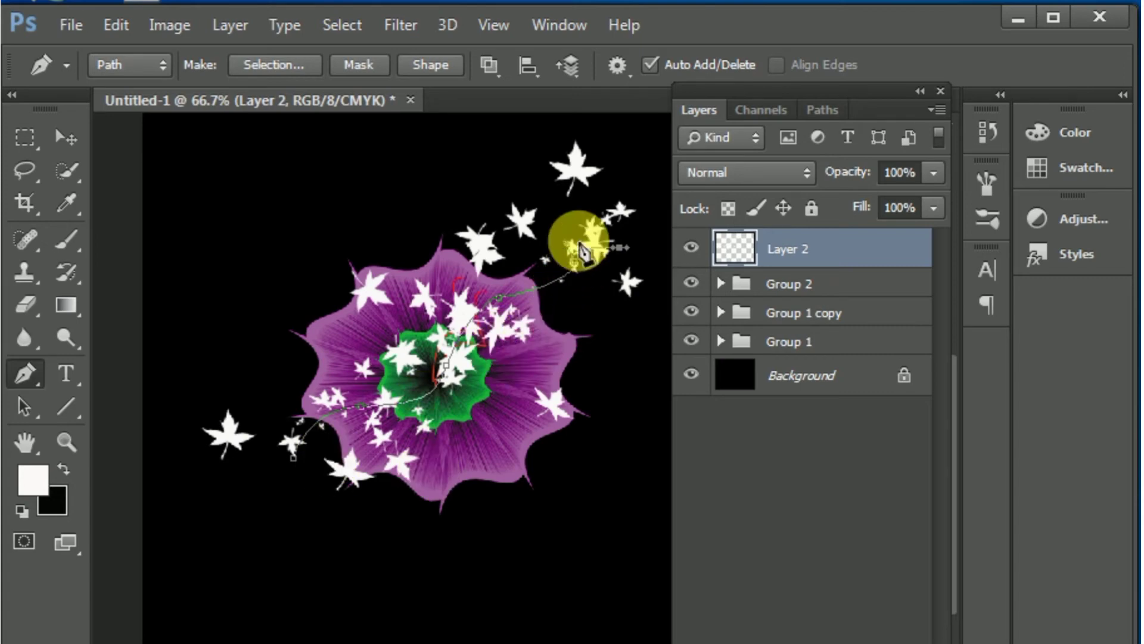
pyautogui.rightClick(577, 242)
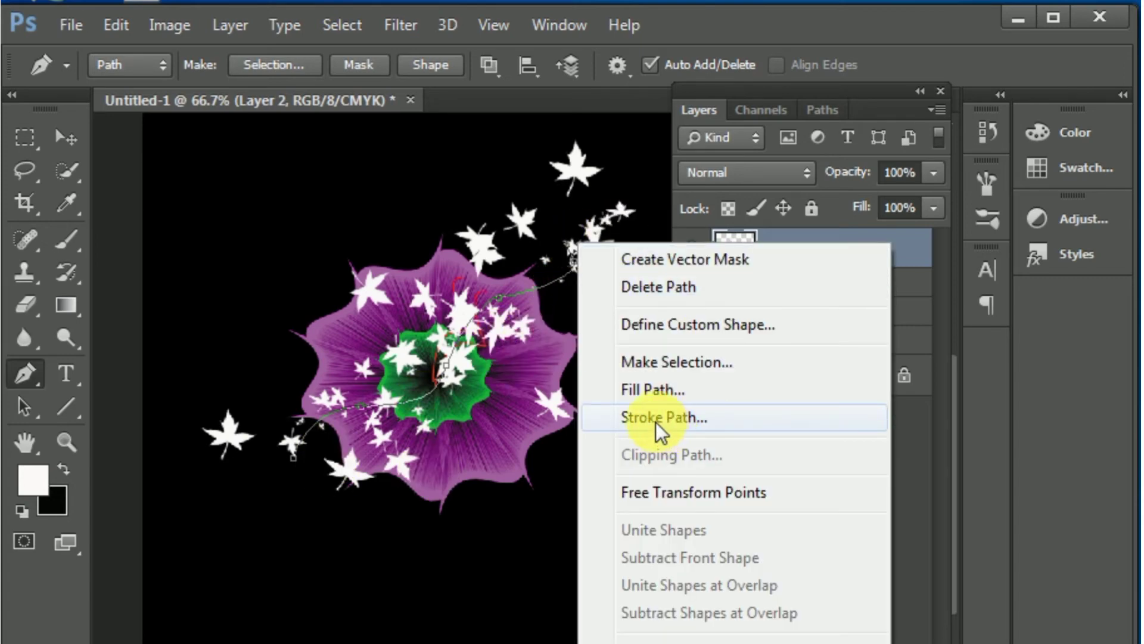
pyautogui.click(655, 290)
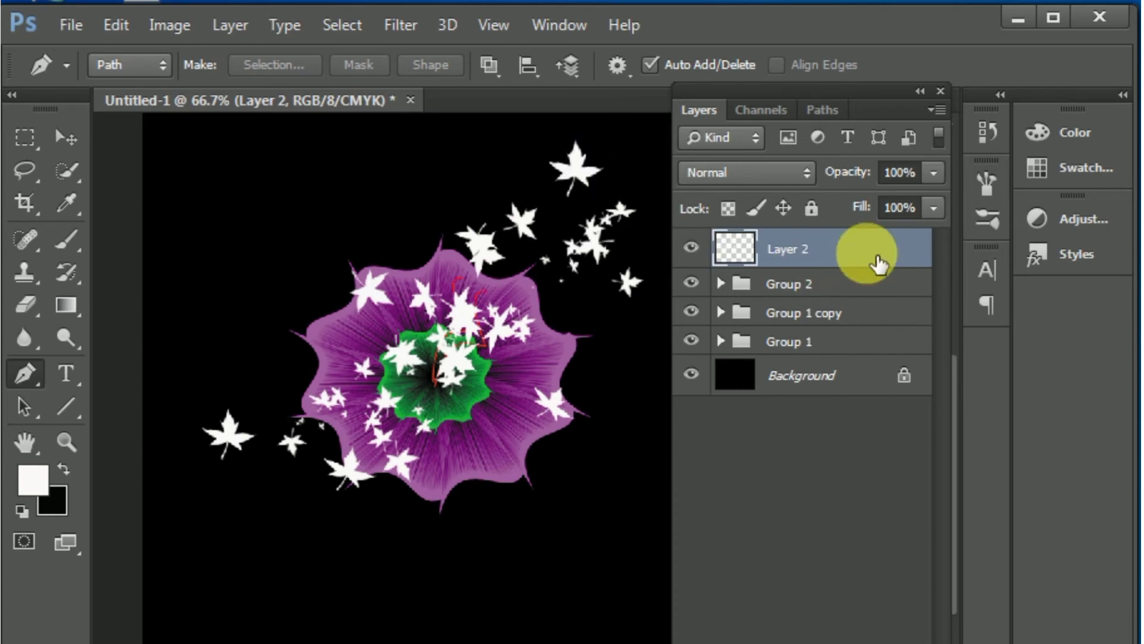
# Duplicate the leaf layer, then rotate the copy about -11.6° and scale it to roughly 96%.
pyautogui.hotkey('ctrl', 'j')
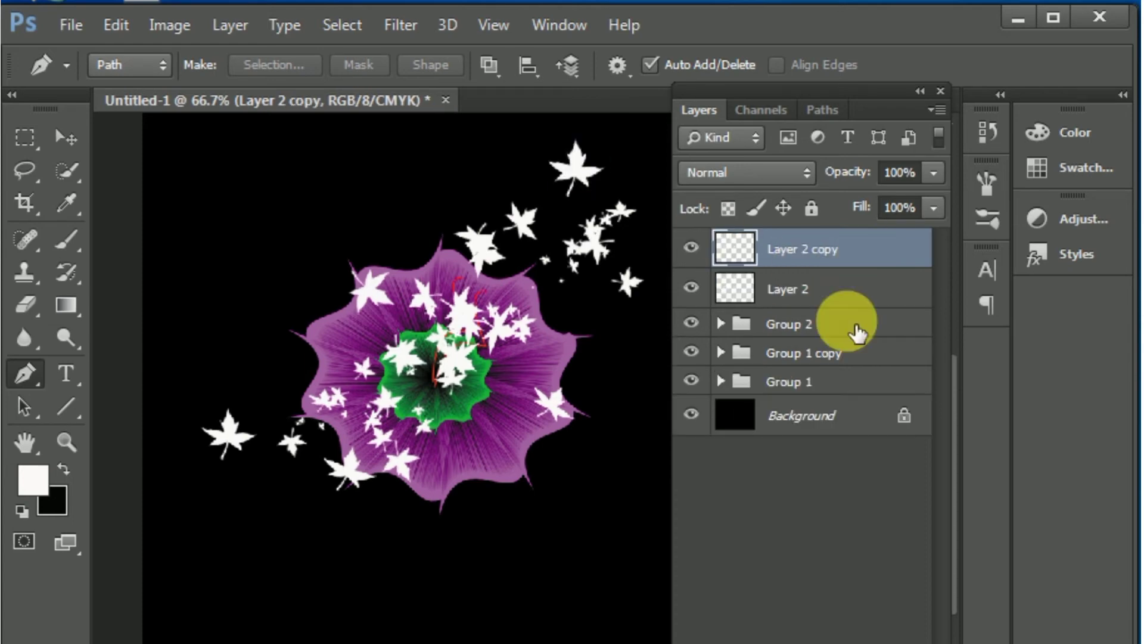
pyautogui.hotkey('ctrl', 't')
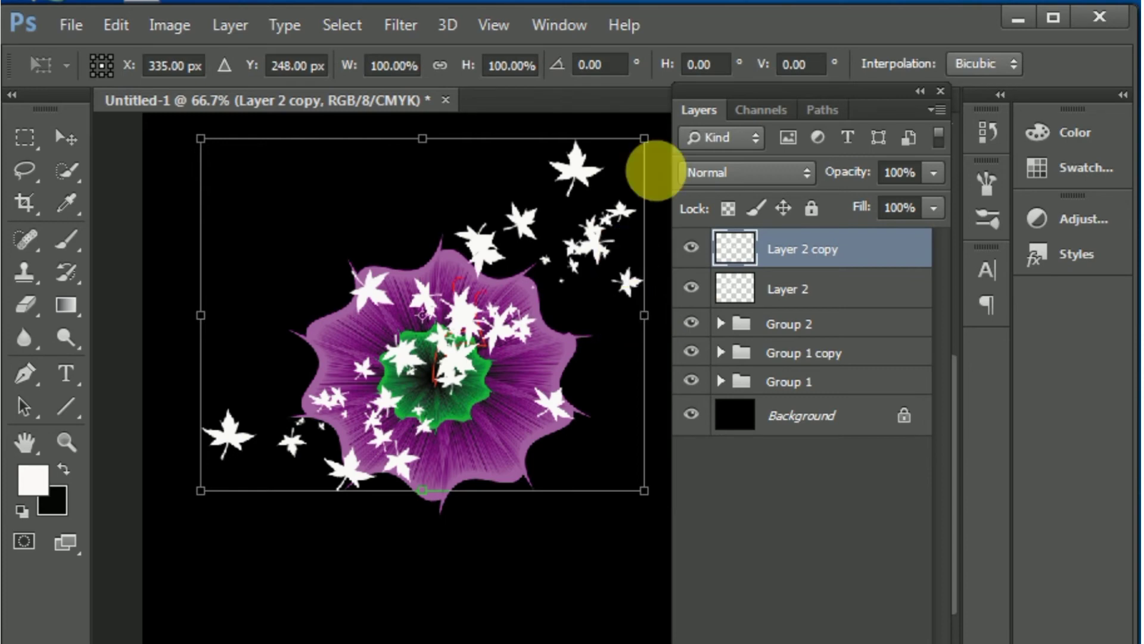
pyautogui.moveTo(659, 127)
pyautogui.mouseDown()
pyautogui.moveTo(676, 164)
pyautogui.moveTo(642, 150)
pyautogui.mouseUp()
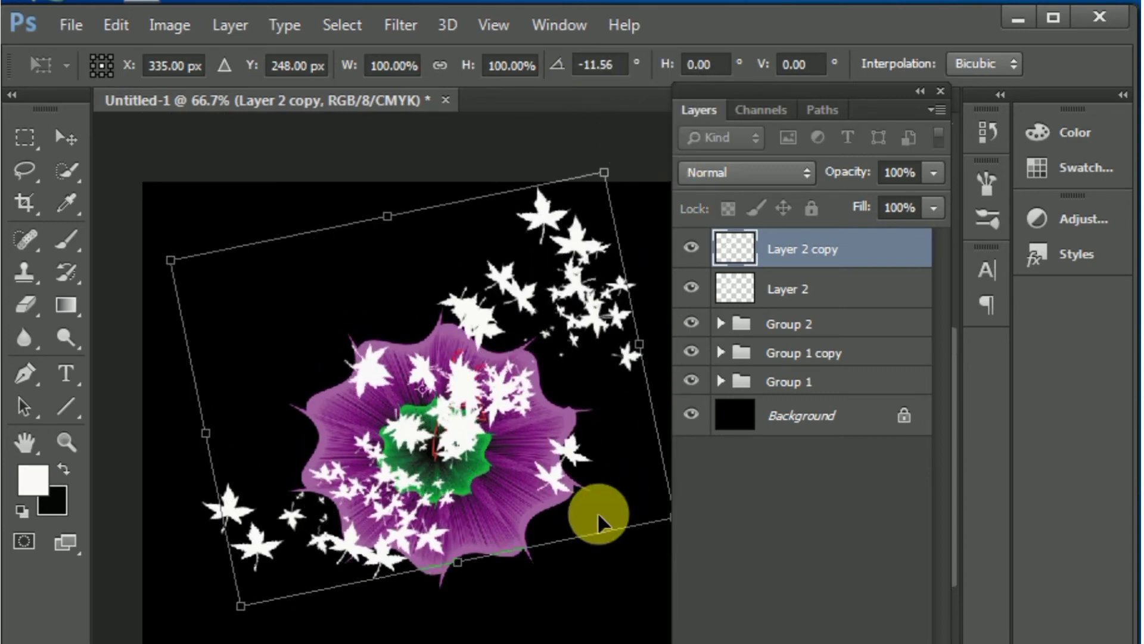
pyautogui.moveTo(604, 173); pyautogui.dragTo(591, 199)
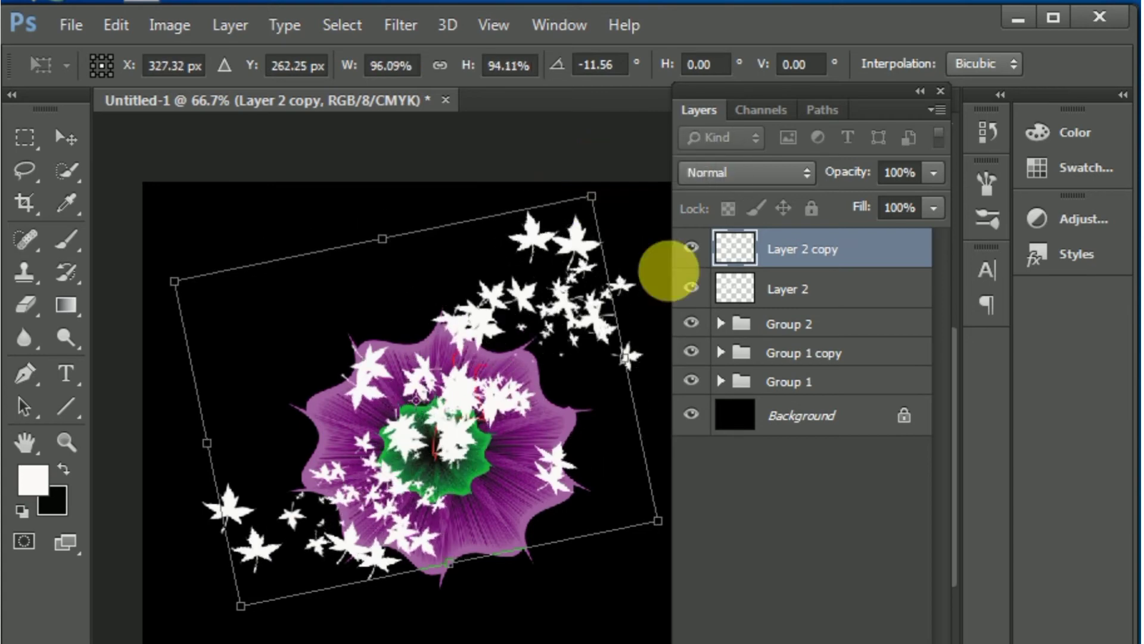
pyautogui.press('Return')
# Give Layer 2 copy a red Color Overlay at Normal, 100%.
pyautogui.press('p')
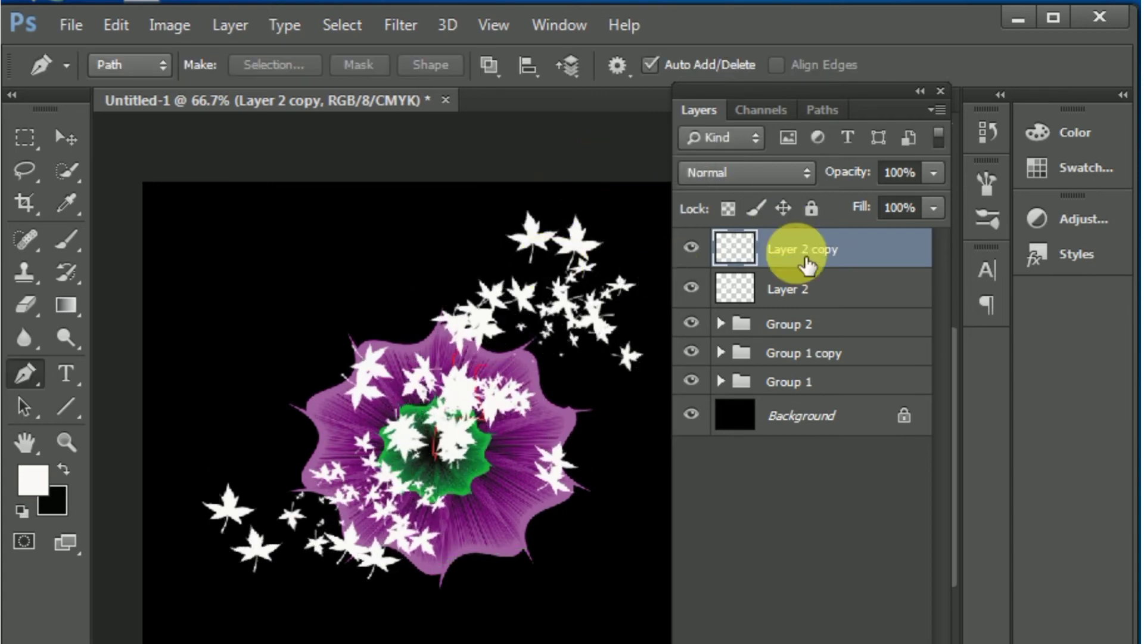
pyautogui.doubleClick(804, 250)
pyautogui.click(896, 271)
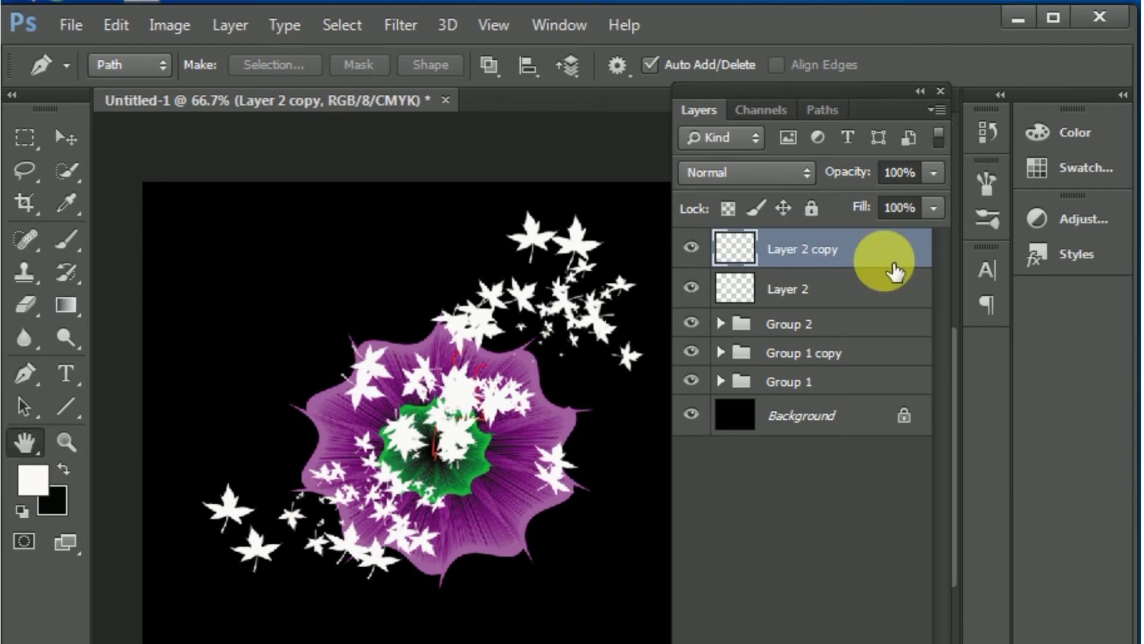
pyautogui.doubleClick(896, 271)
pyautogui.click(362, 316)
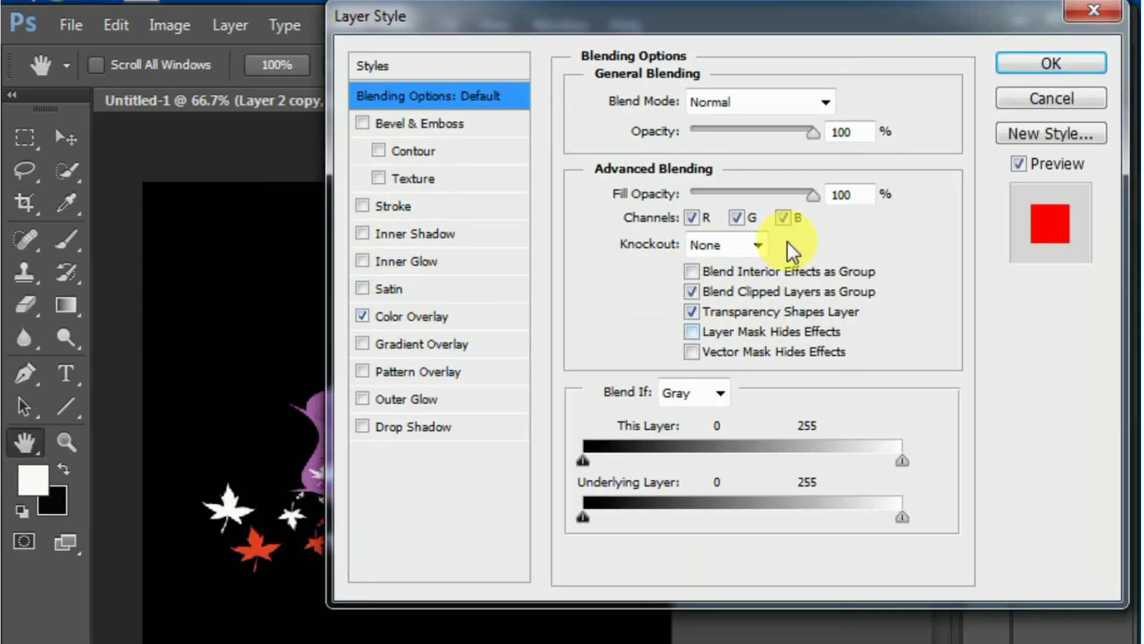
pyautogui.click(417, 317)
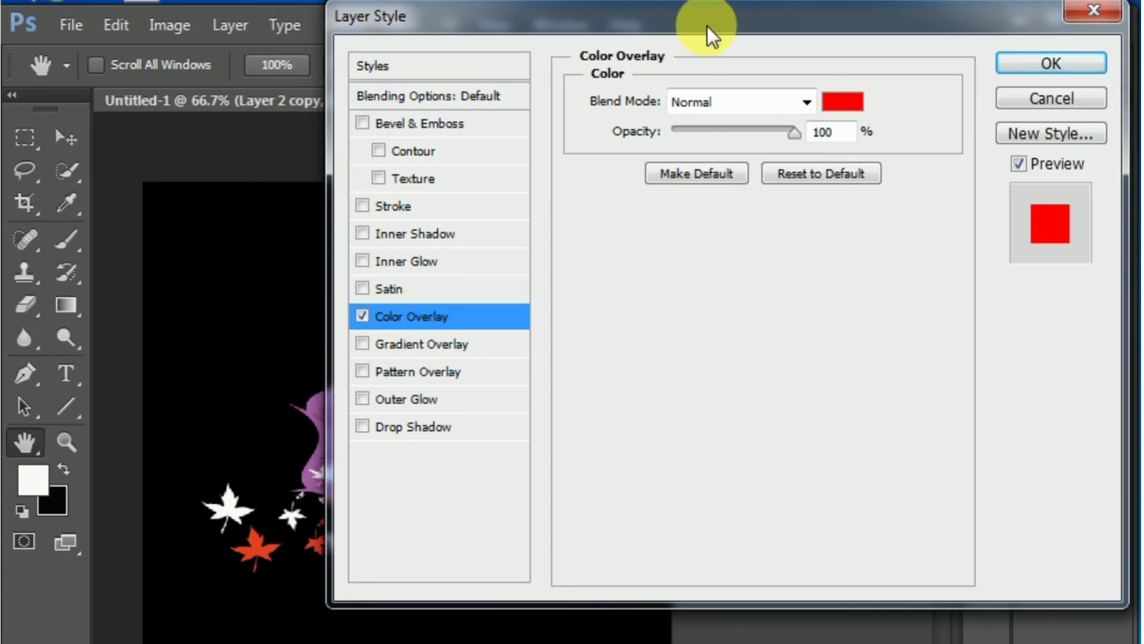
pyautogui.moveTo(707, 26)
pyautogui.mouseDown()
pyautogui.moveTo(782, 174)
pyautogui.moveTo(823, 377)
pyautogui.moveTo(739, 409)
pyautogui.moveTo(817, 333)
pyautogui.moveTo(809, 306)
pyautogui.mouseUp()
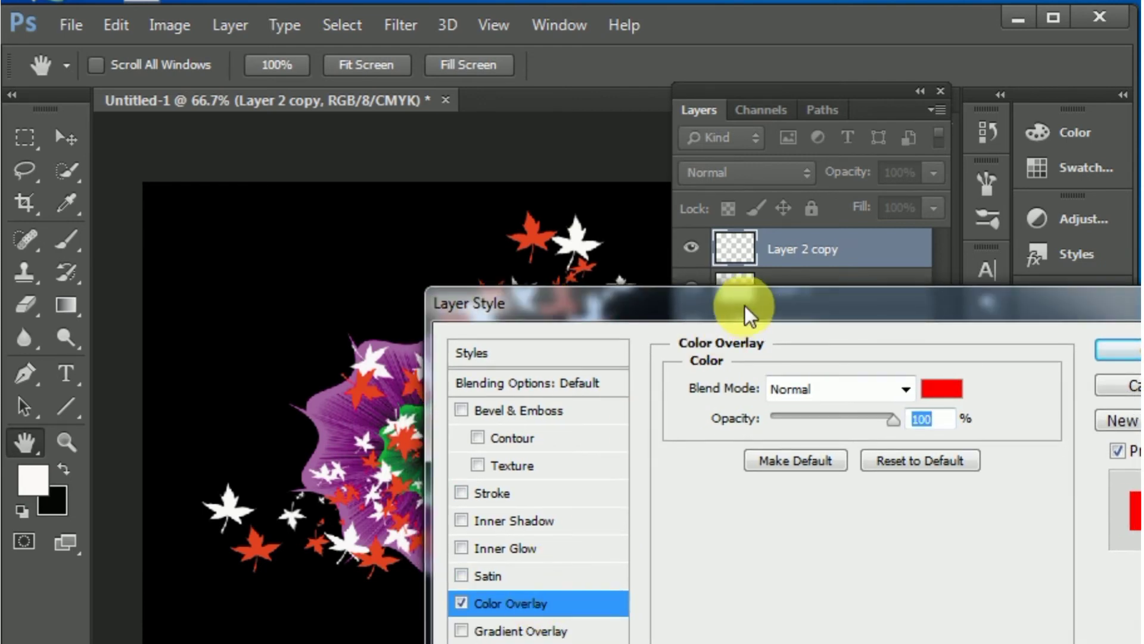
pyautogui.moveTo(745, 305); pyautogui.dragTo(626, 305)
pyautogui.click(1031, 351)
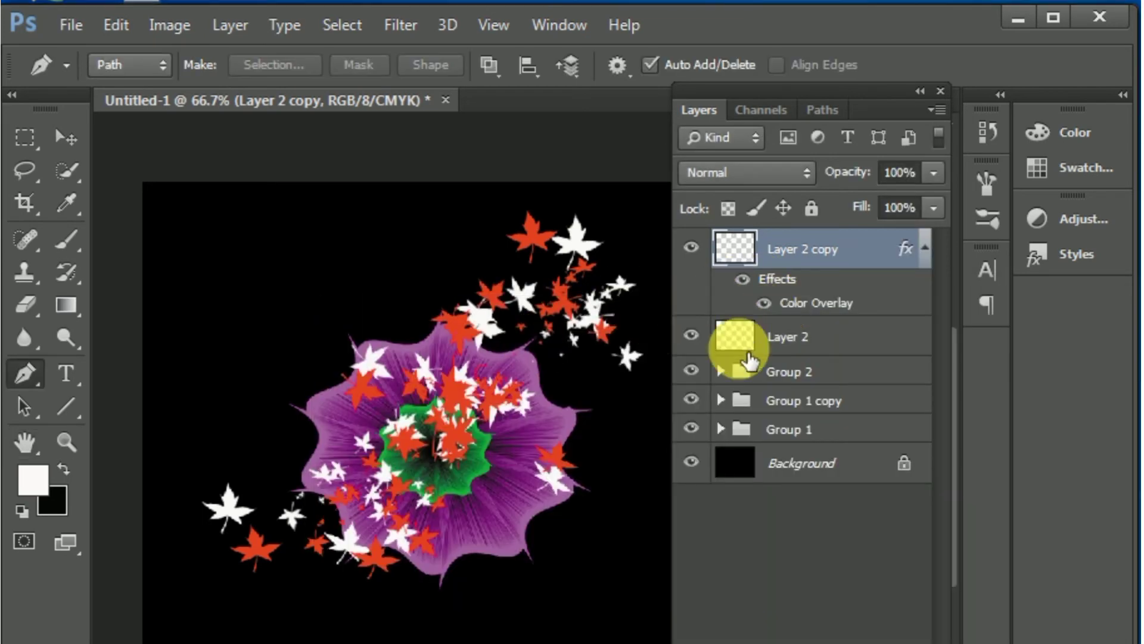
pyautogui.click(758, 352)
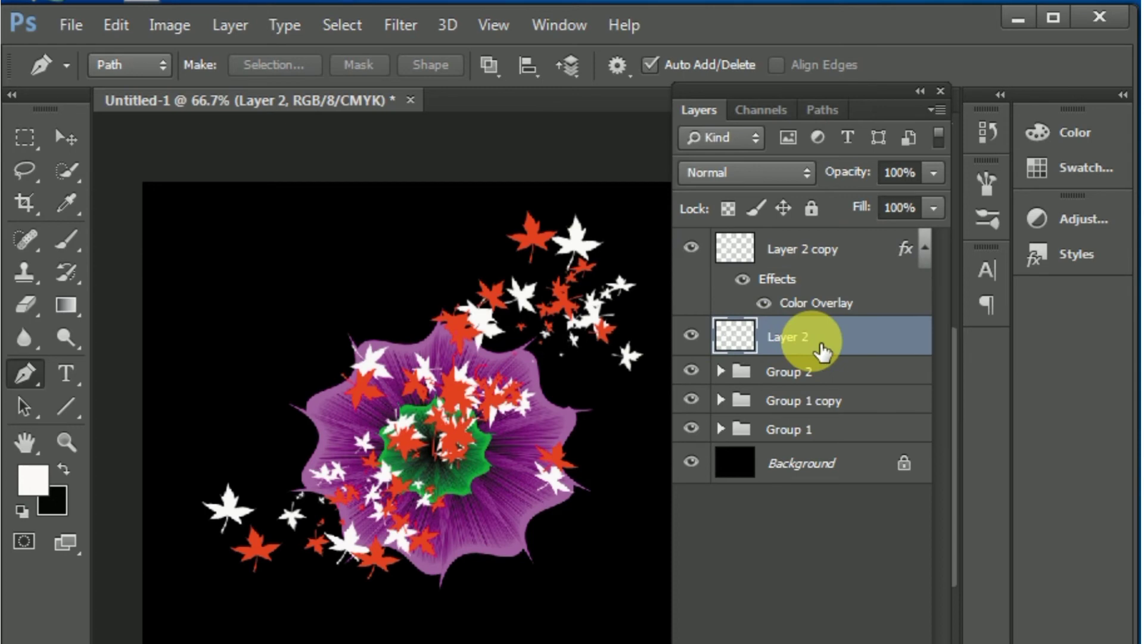
# Turn on a Color Overlay in Layer 2's layer style.
pyautogui.doubleClick(821, 345)
pyautogui.click(885, 338)
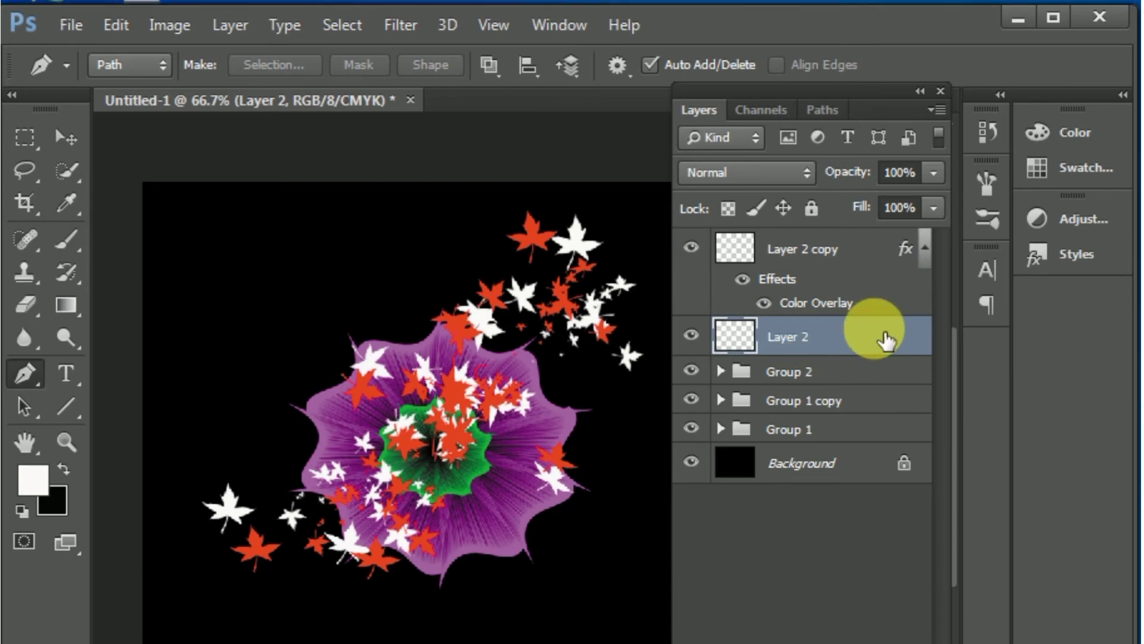
pyautogui.doubleClick(886, 340)
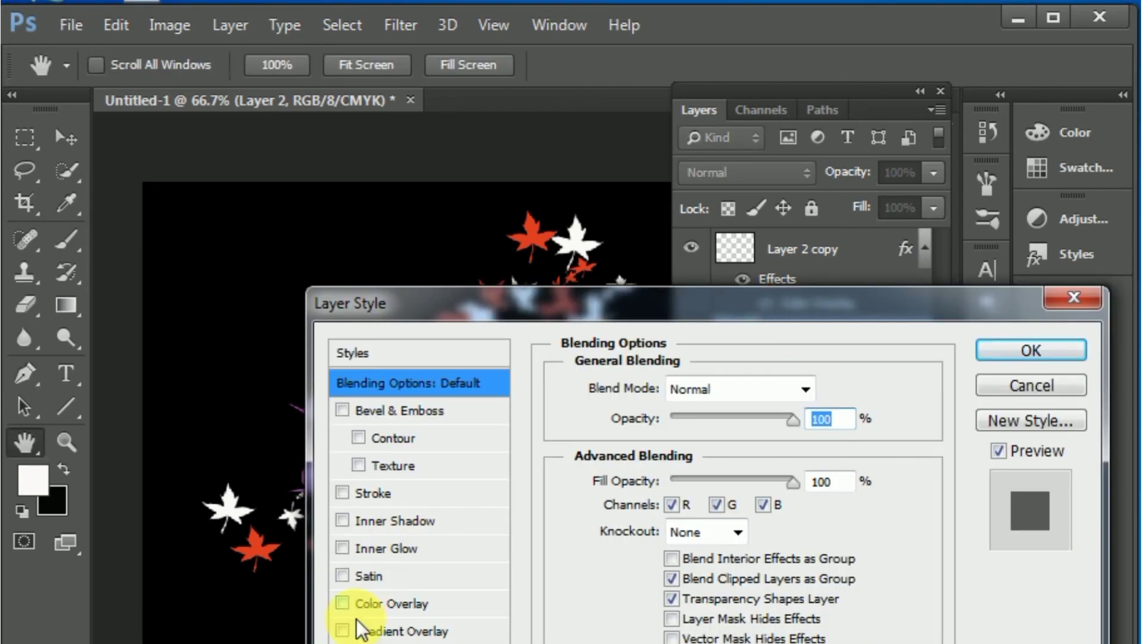
pyautogui.click(343, 602)
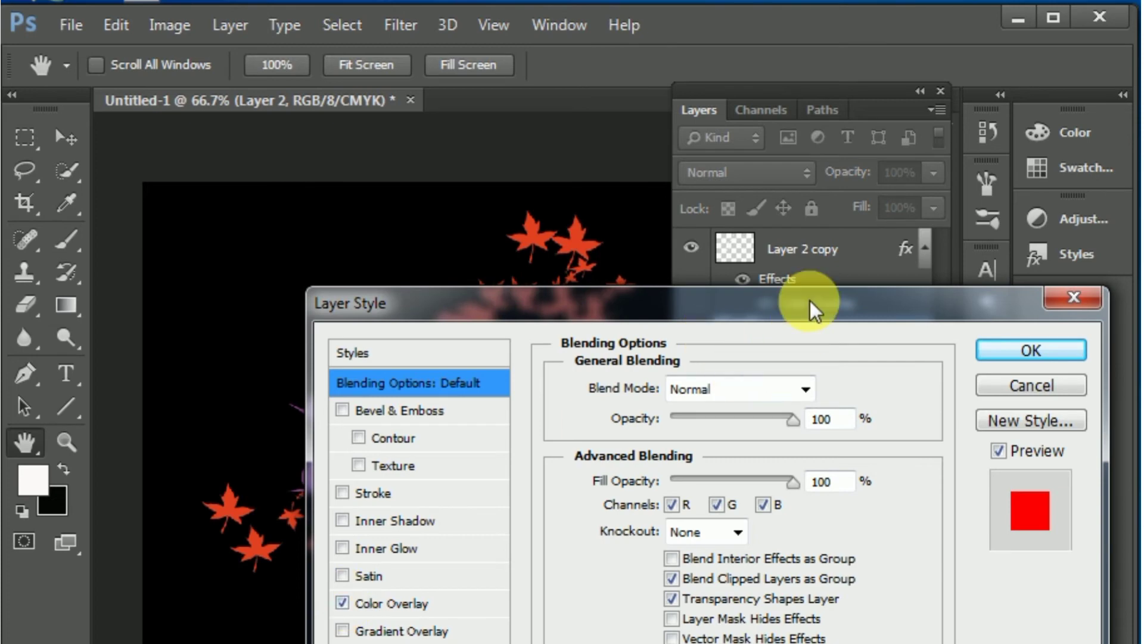
pyautogui.moveTo(809, 300); pyautogui.dragTo(832, 334)
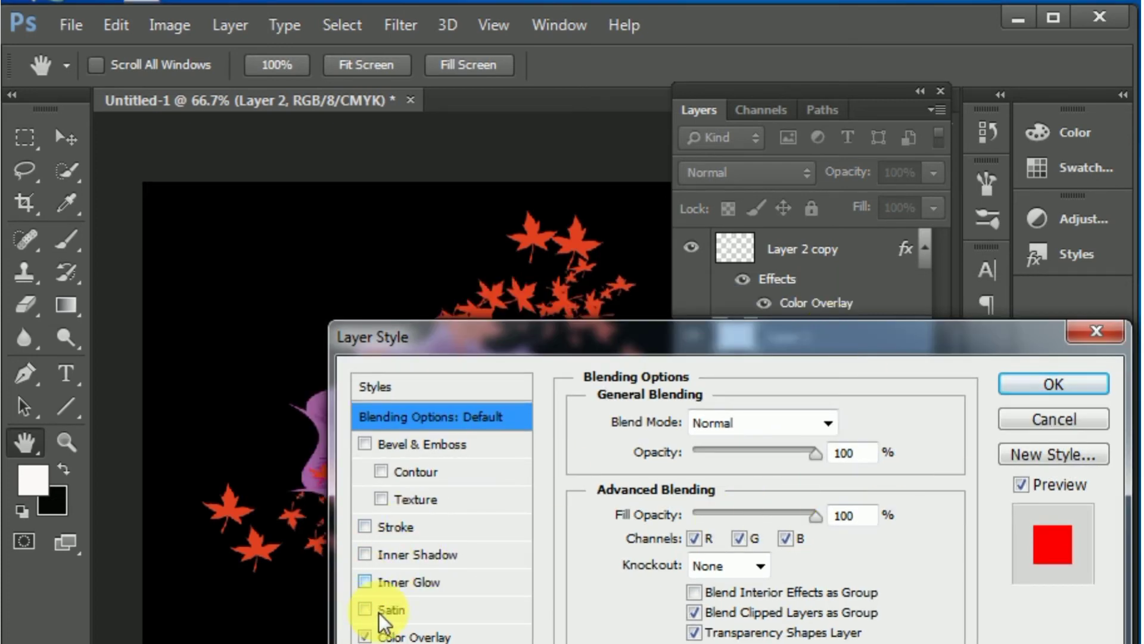
pyautogui.click(393, 637)
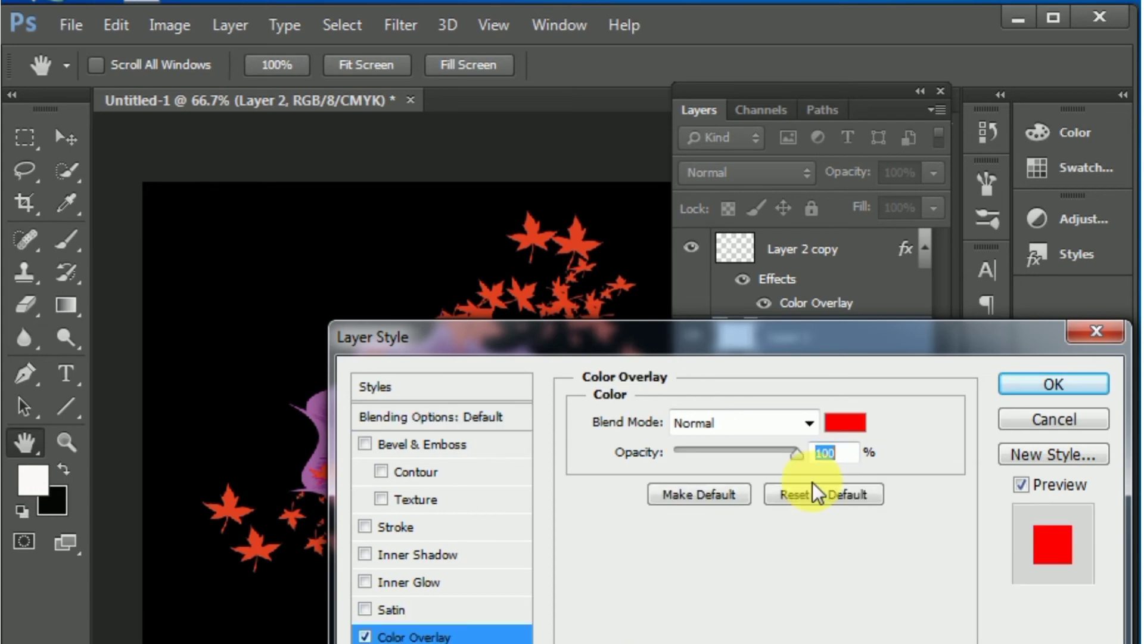
# Keep Normal blend mode and set the overlay colour to pink (hue 322).
pyautogui.click(813, 423)
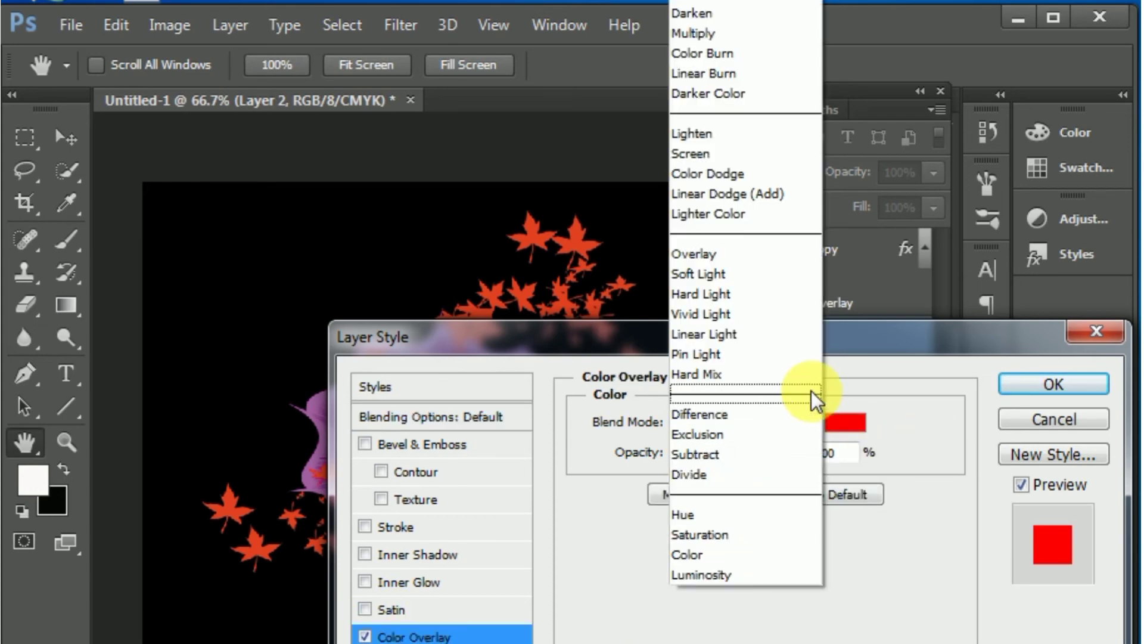
pyautogui.click(895, 428)
pyautogui.click(839, 423)
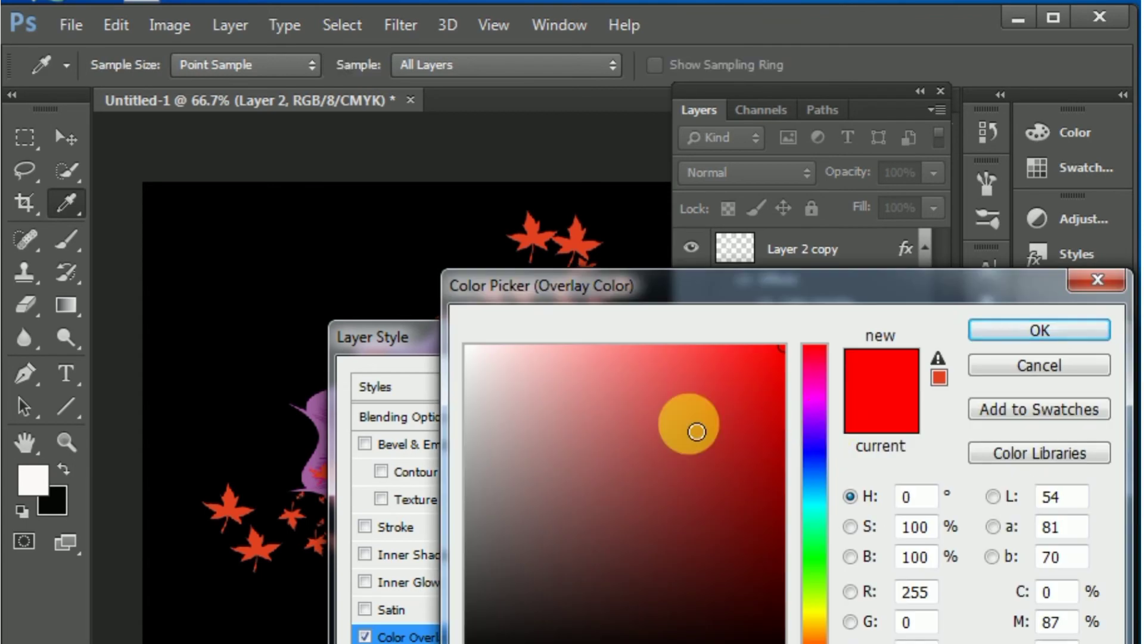
pyautogui.click(814, 459)
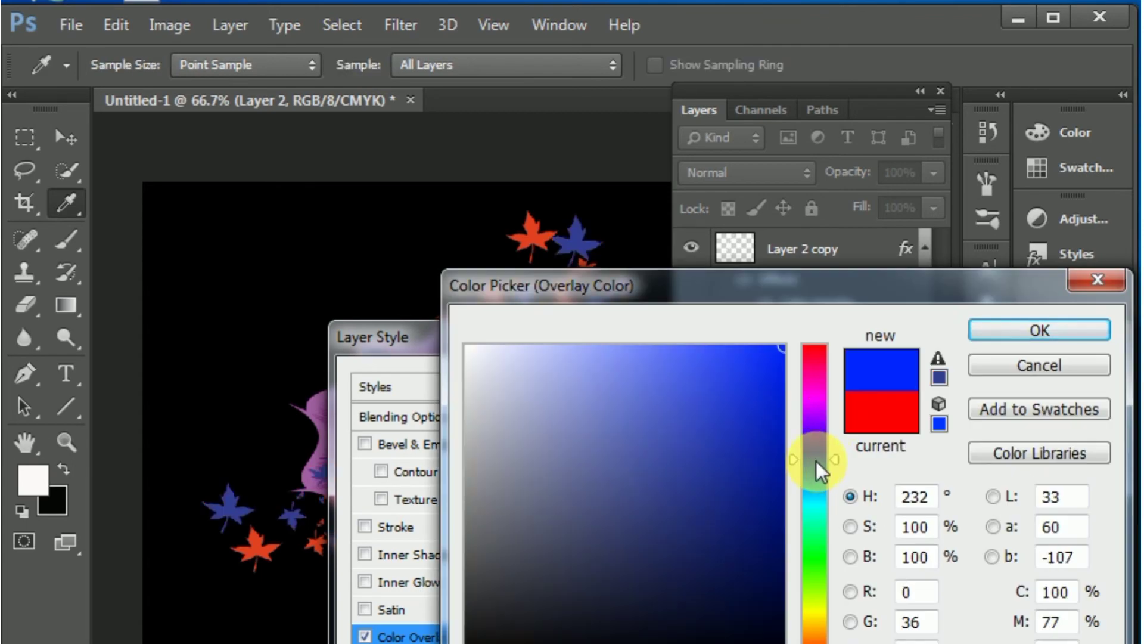
pyautogui.click(816, 409)
pyautogui.click(817, 371)
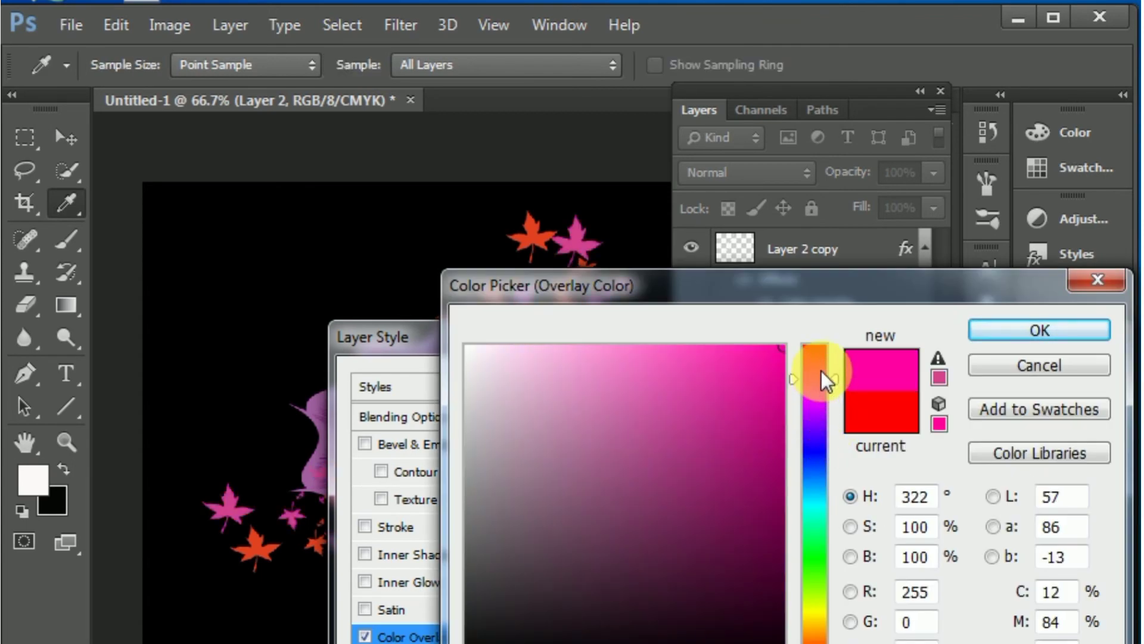
pyautogui.click(1025, 334)
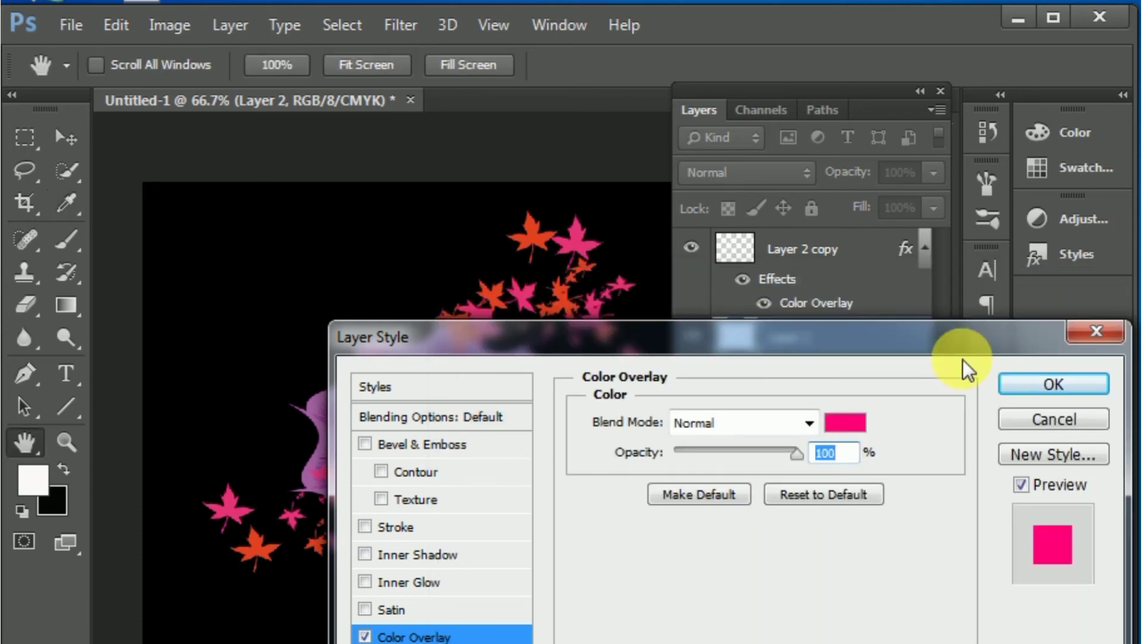
pyautogui.click(1016, 378)
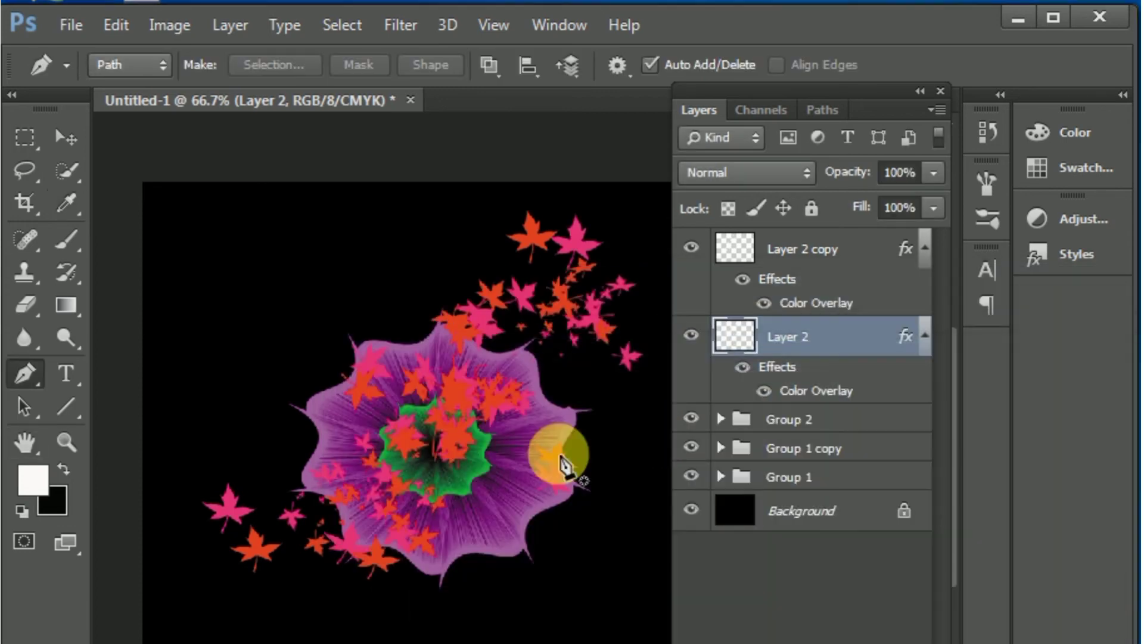
# Select both leaf layers and move them below Group 1, just above Background.
pyautogui.keyDown('shift'); pyautogui.click(805, 258); pyautogui.keyUp('shift')
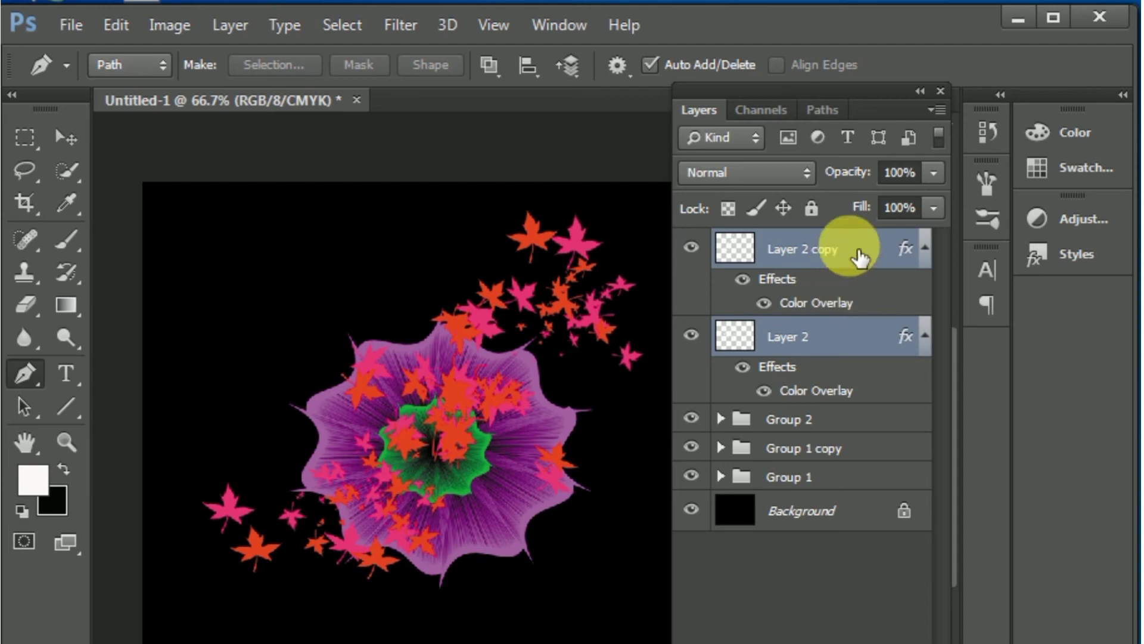
pyautogui.moveTo(859, 258)
pyautogui.mouseDown()
pyautogui.moveTo(874, 498)
pyautogui.moveTo(868, 485)
pyautogui.mouseUp()
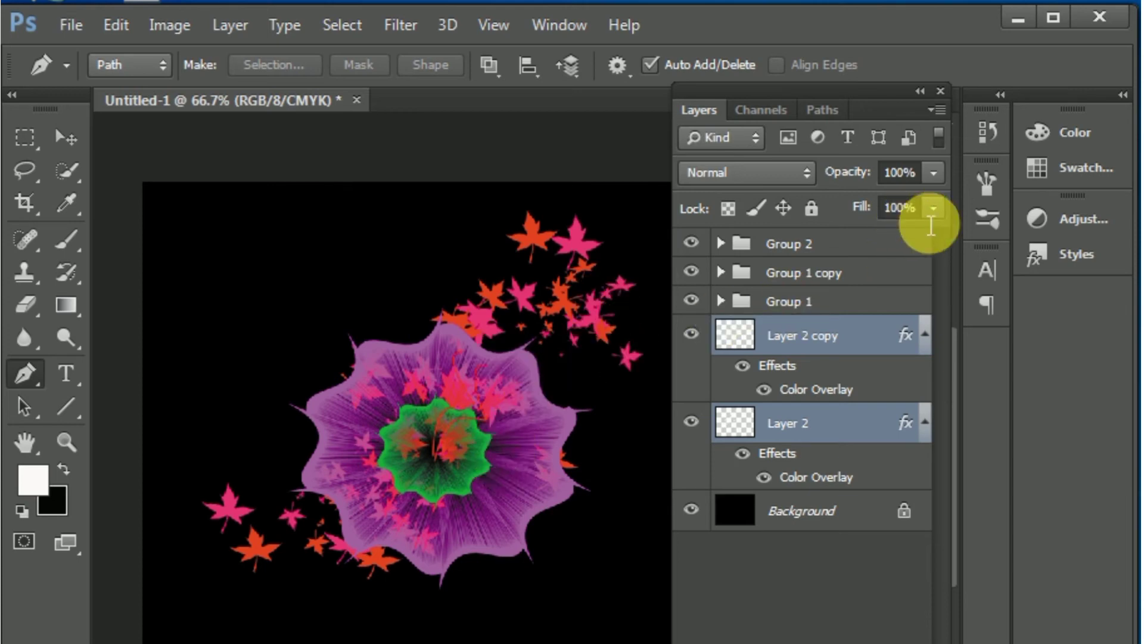
# Lower the opacity of both leaf layers to 32%.
pyautogui.click(933, 208)
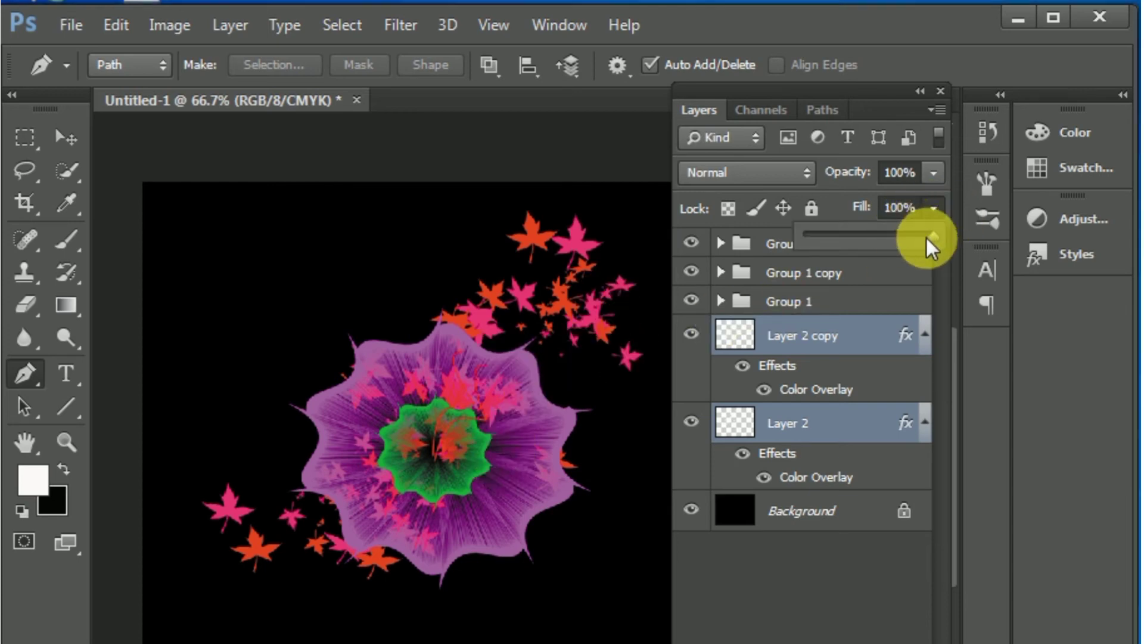
pyautogui.click(933, 174)
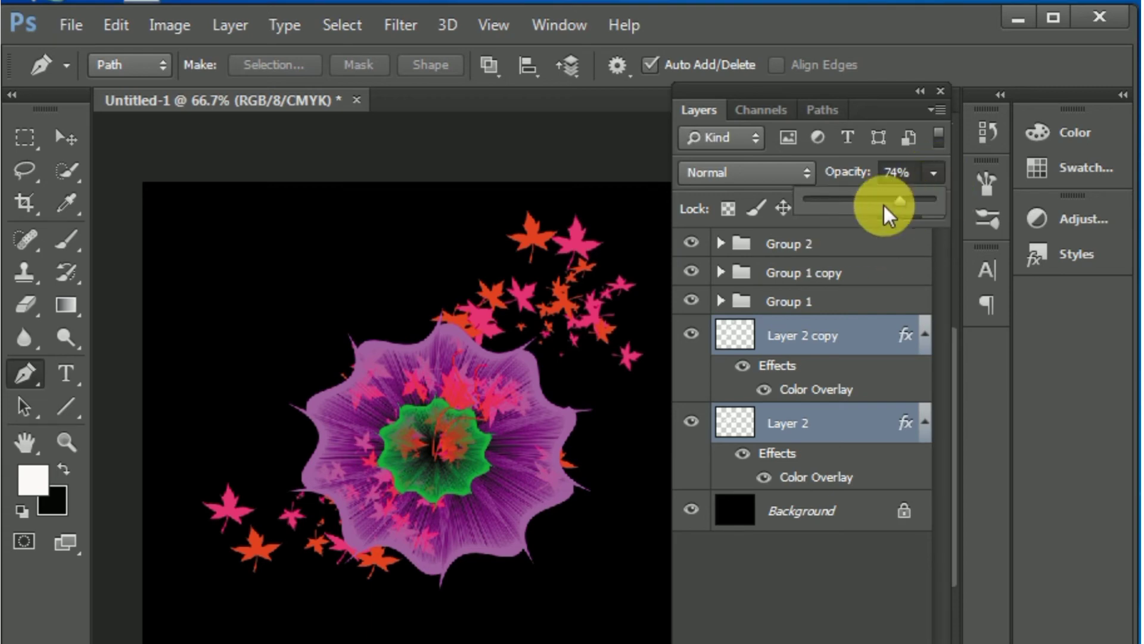
pyautogui.moveTo(884, 205); pyautogui.dragTo(827, 204)
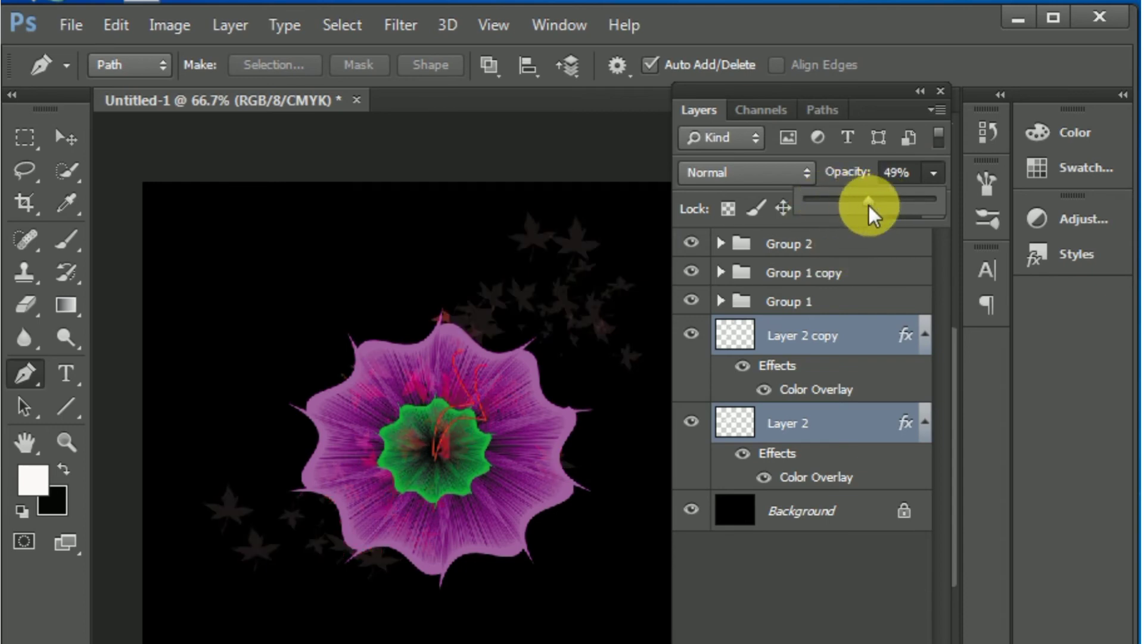
pyautogui.moveTo(863, 203); pyautogui.dragTo(845, 208)
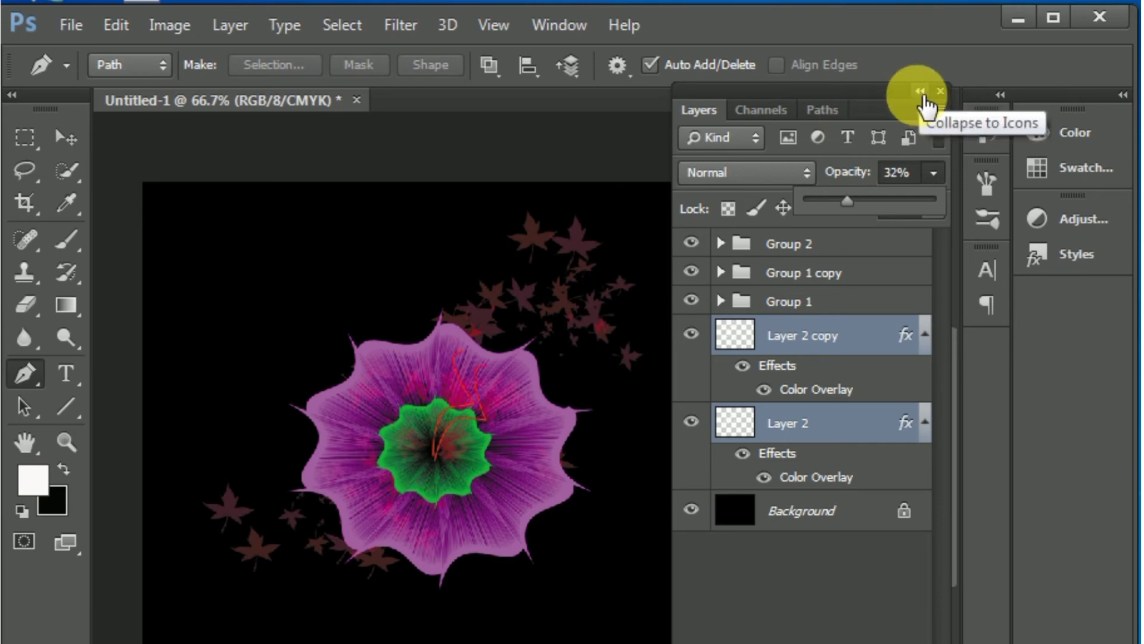
pyautogui.click(621, 370)
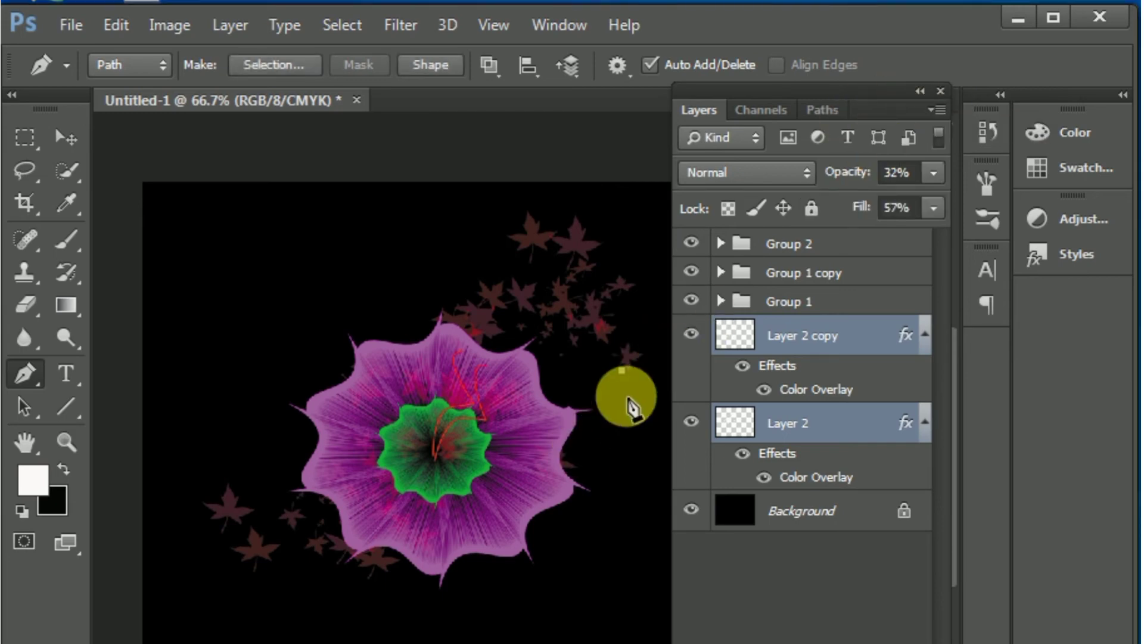
# Undo the stray point and draw a curved path from the flower centre down below the petals.
pyautogui.hotkey('ctrl', 'z')
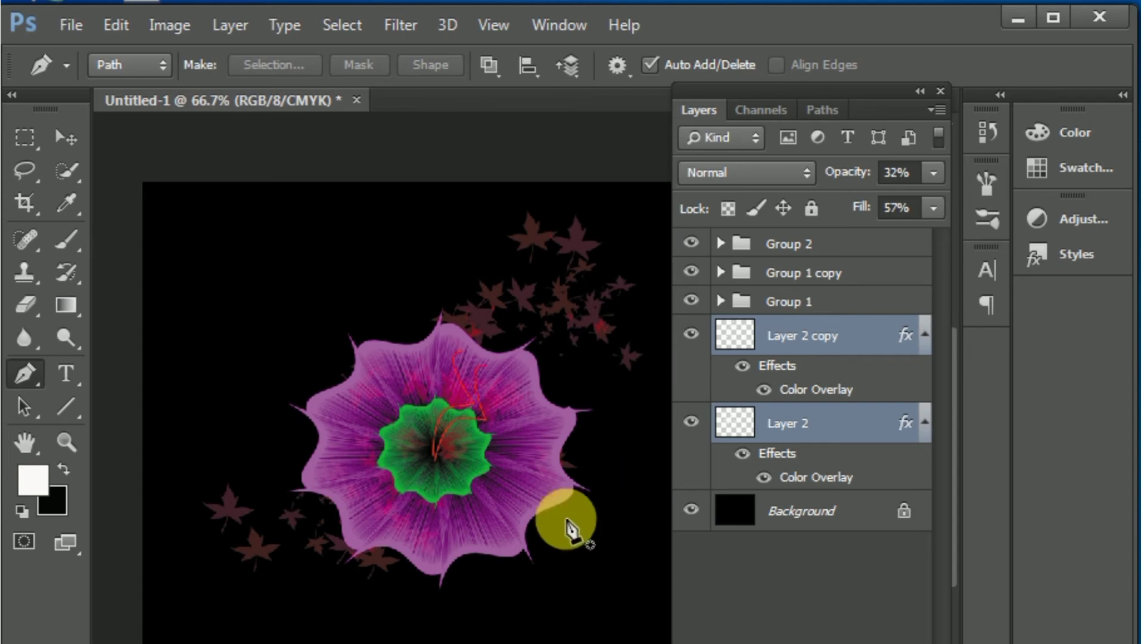
pyautogui.click(435, 463)
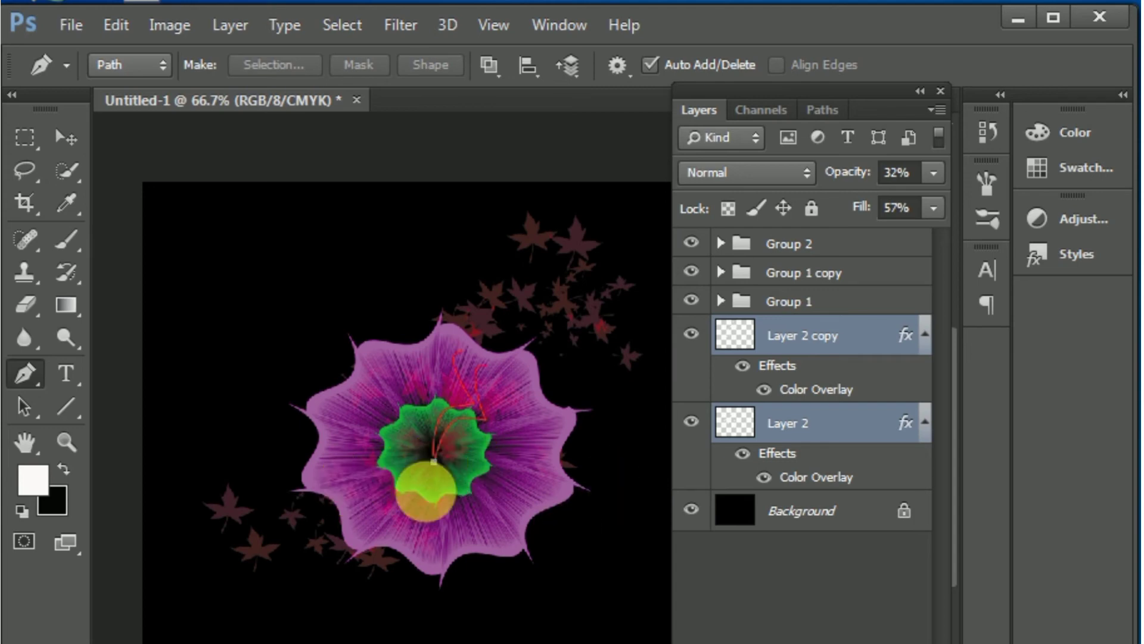
pyautogui.moveTo(455, 529)
pyautogui.mouseDown()
pyautogui.moveTo(451, 573)
pyautogui.moveTo(469, 636)
pyautogui.mouseUp()
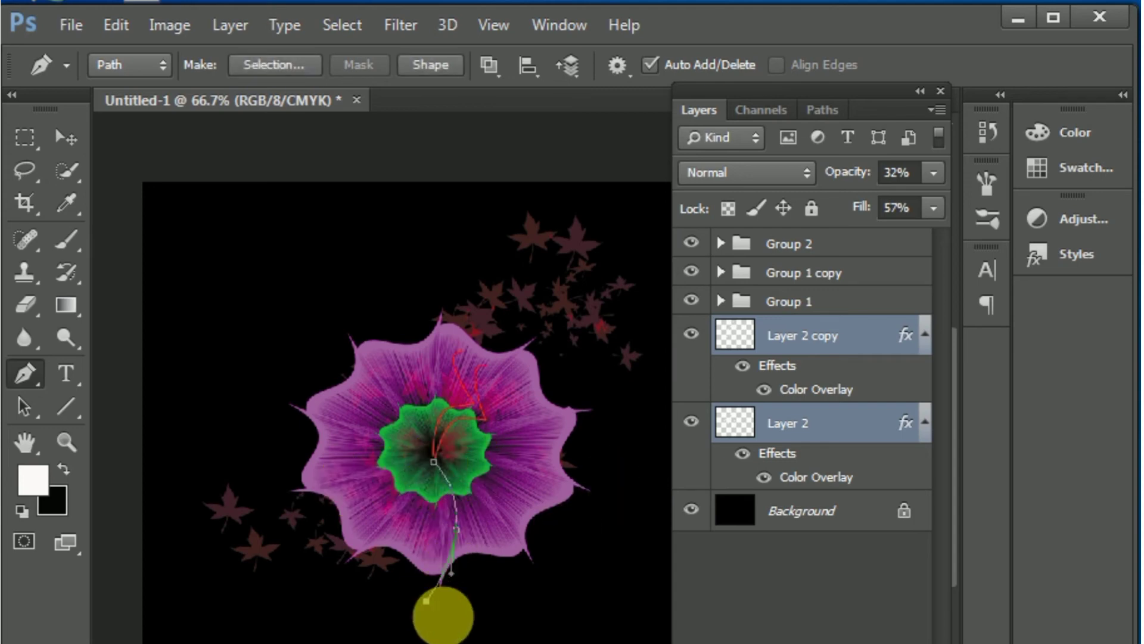
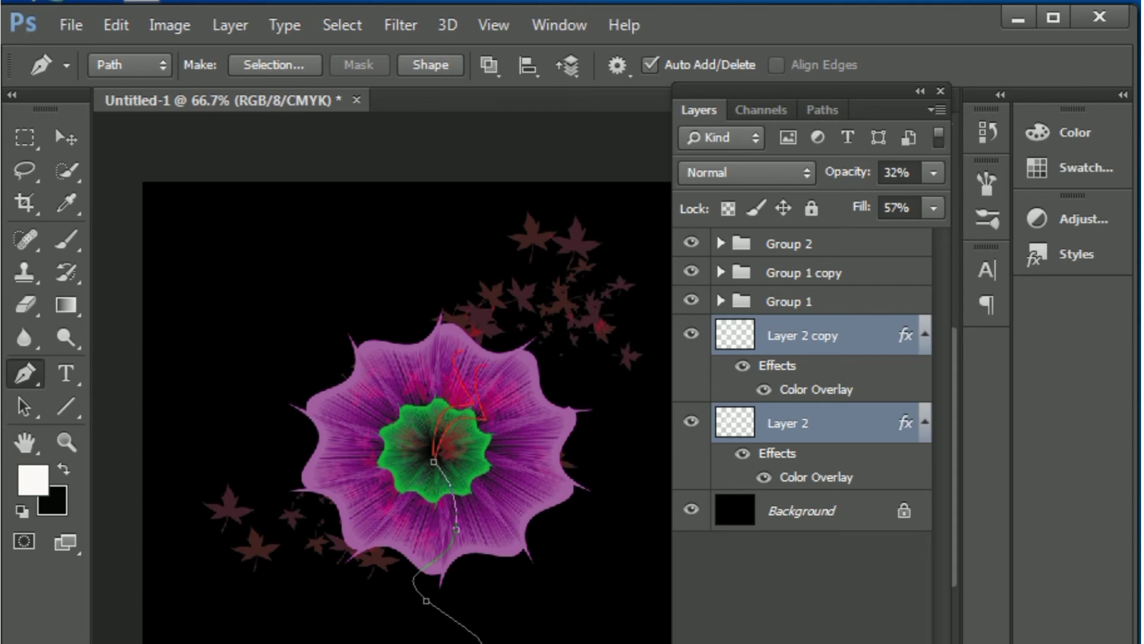
# Group Layer 2 and Layer 2 copy into Group 3 beneath Group 1.
pyautogui.rightClick(379, 118)
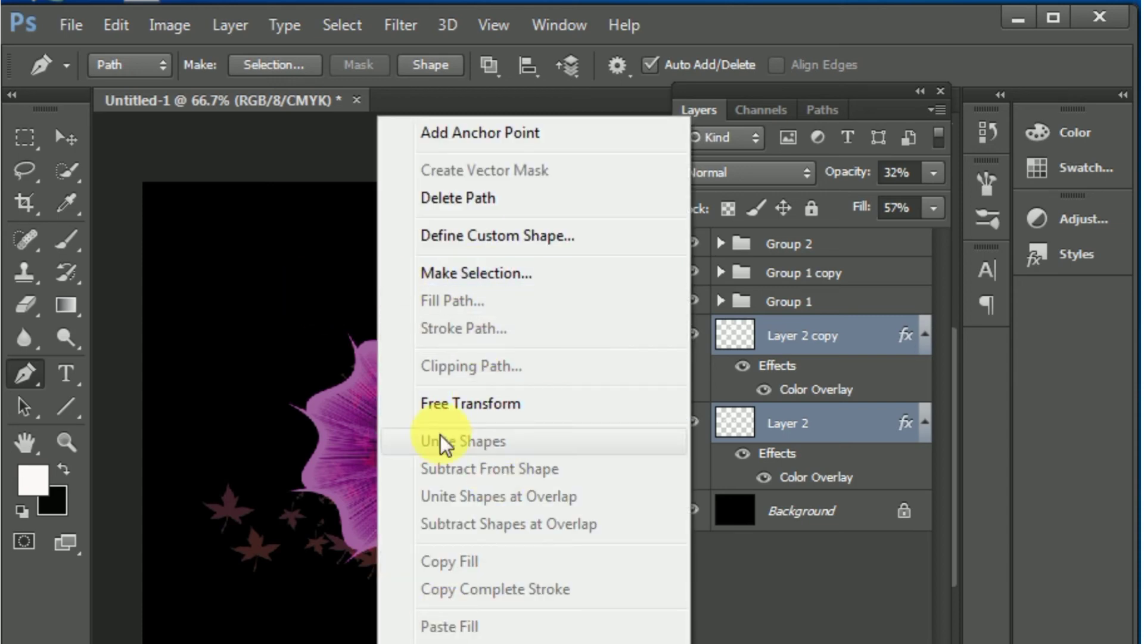
pyautogui.click(322, 284)
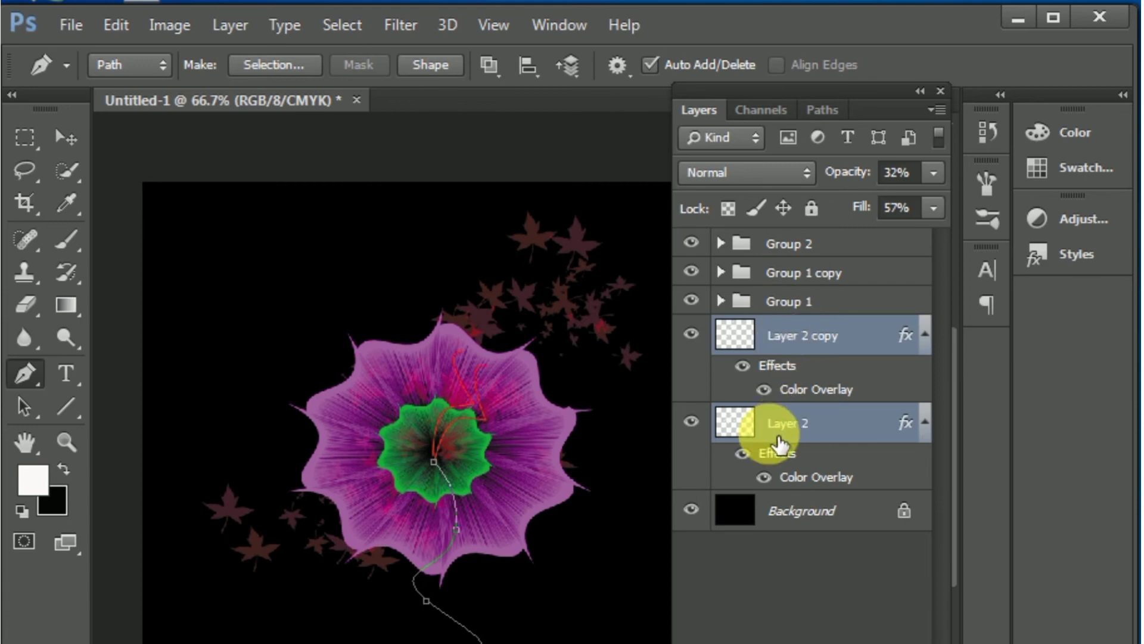
pyautogui.hotkey('ctrl', 'g')
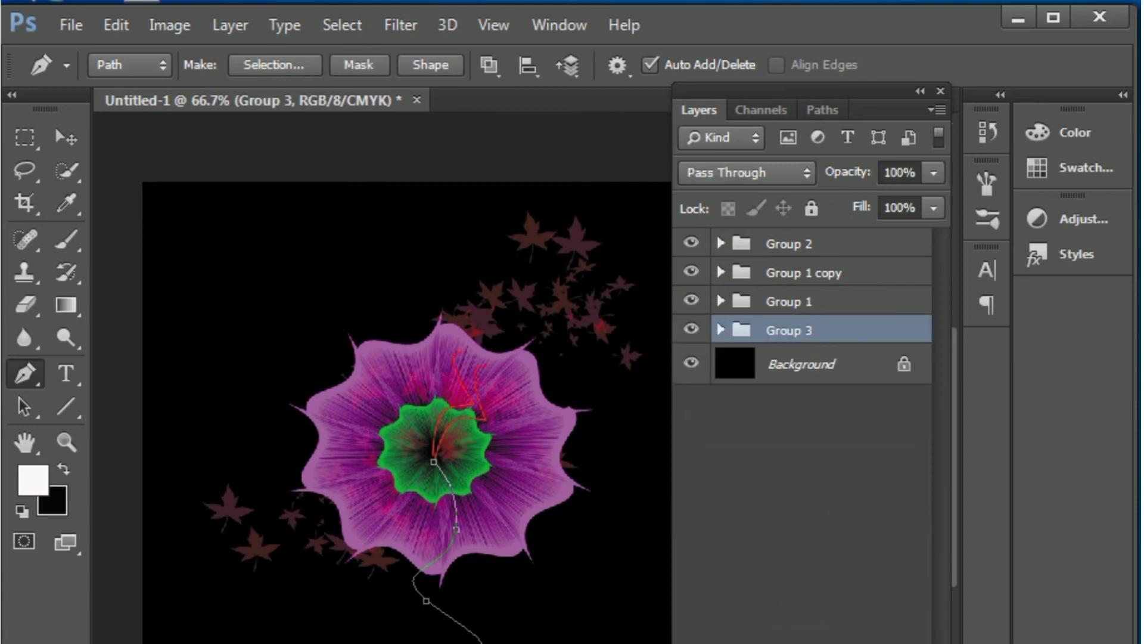
# Add an empty Layer 3 above Group 3 and undo a trial brush stroke along the path.
pyautogui.hotkey('ctrl', 'shift', 'alt', 'n')
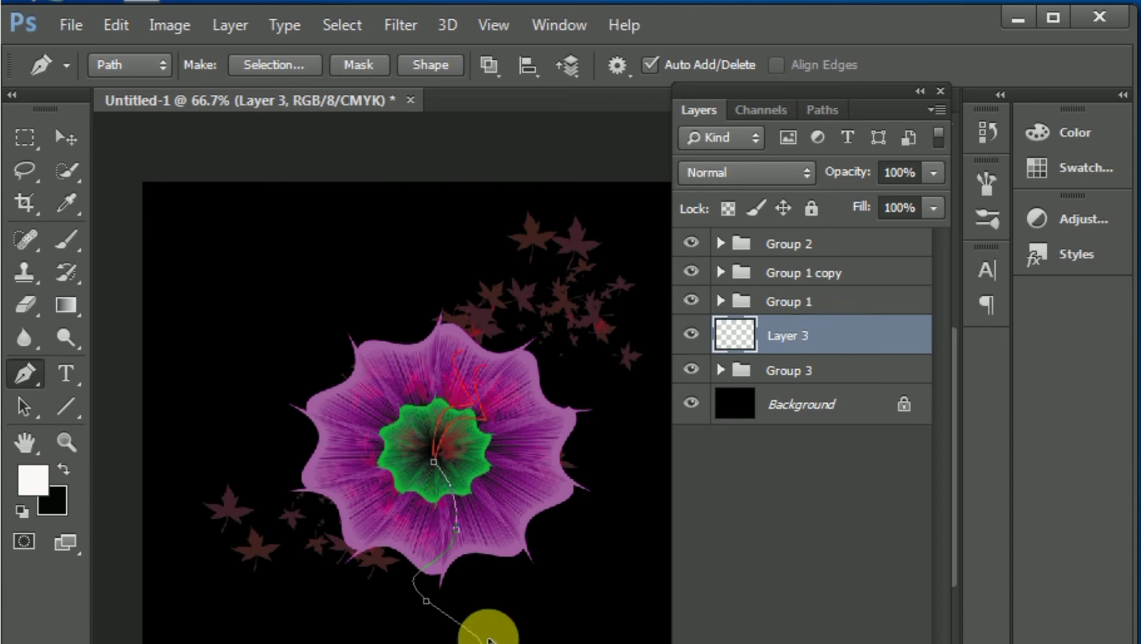
pyautogui.rightClick(477, 637)
pyautogui.click(588, 242)
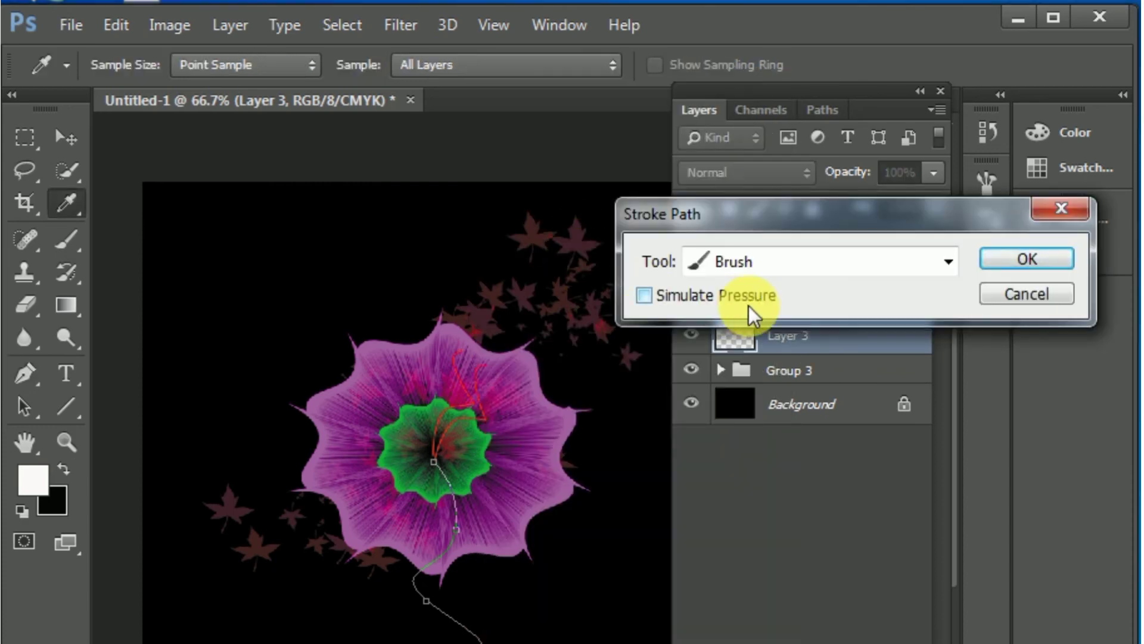
pyautogui.click(1004, 267)
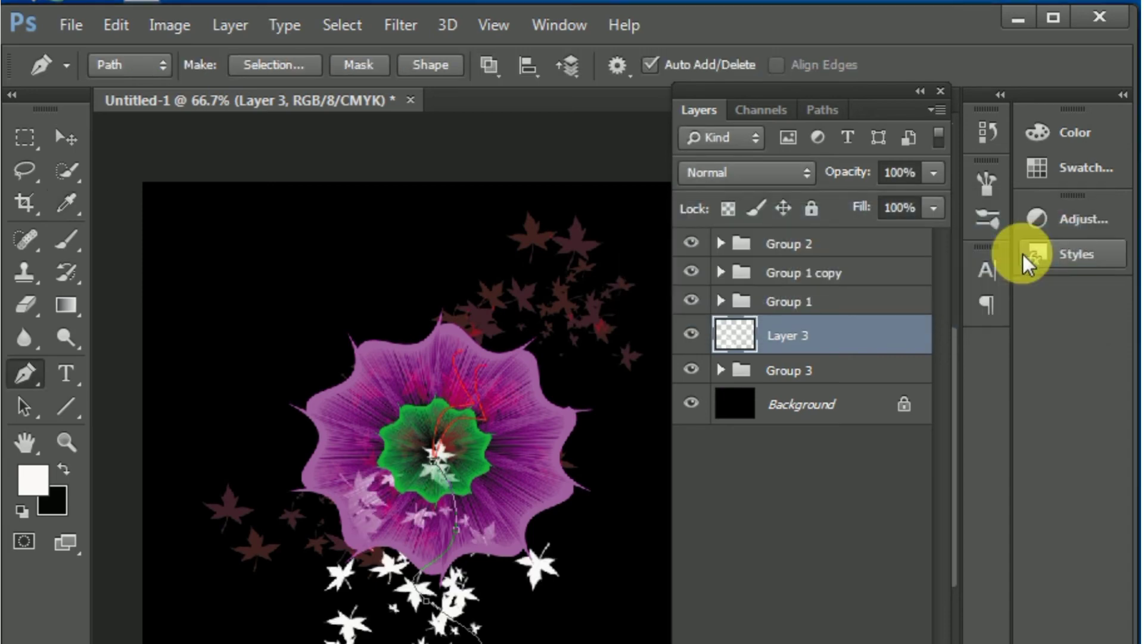
pyautogui.hotkey('ctrl', 'z')
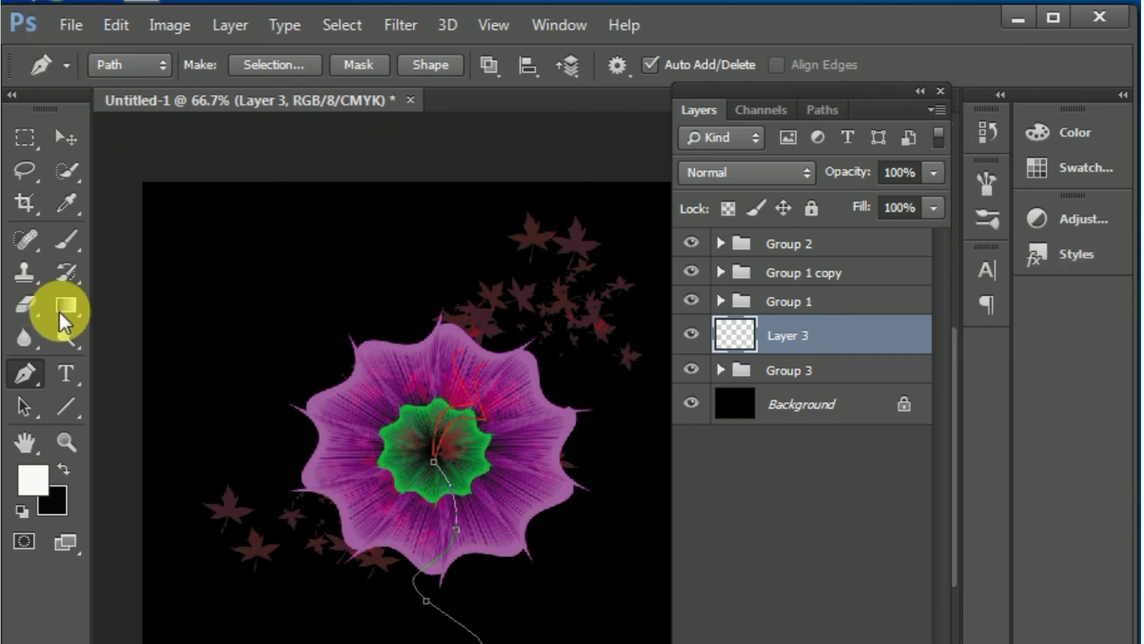
# Switch to the Brush tool with a hard round tip, undoing a stray white dot.
pyautogui.click(74, 248)
pyautogui.click(59, 65)
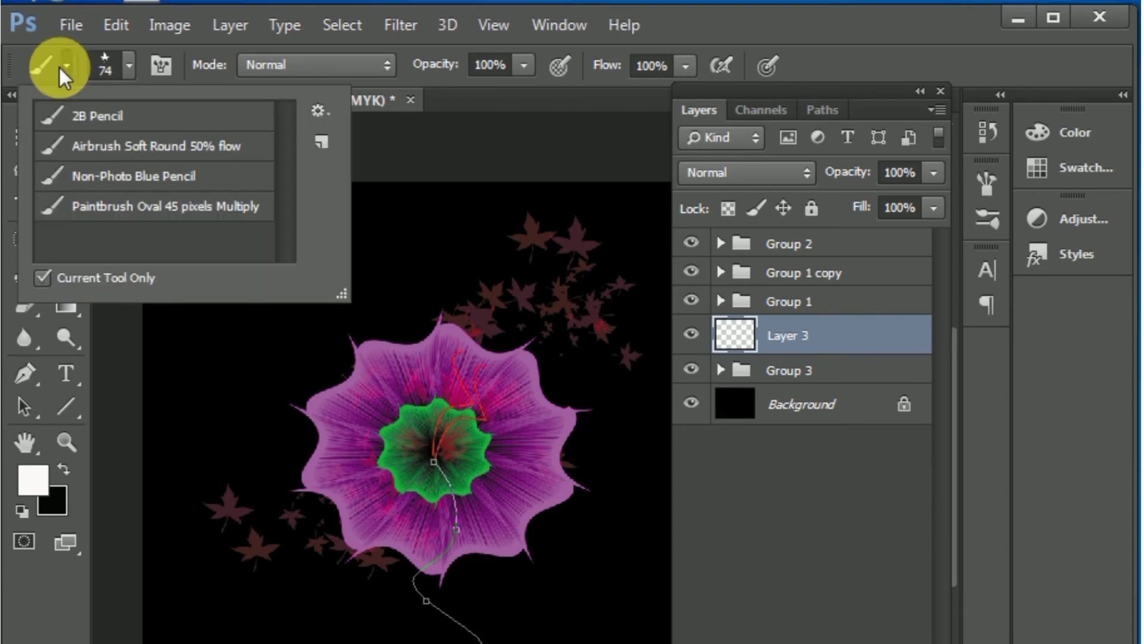
pyautogui.click(129, 66)
pyautogui.click(94, 259)
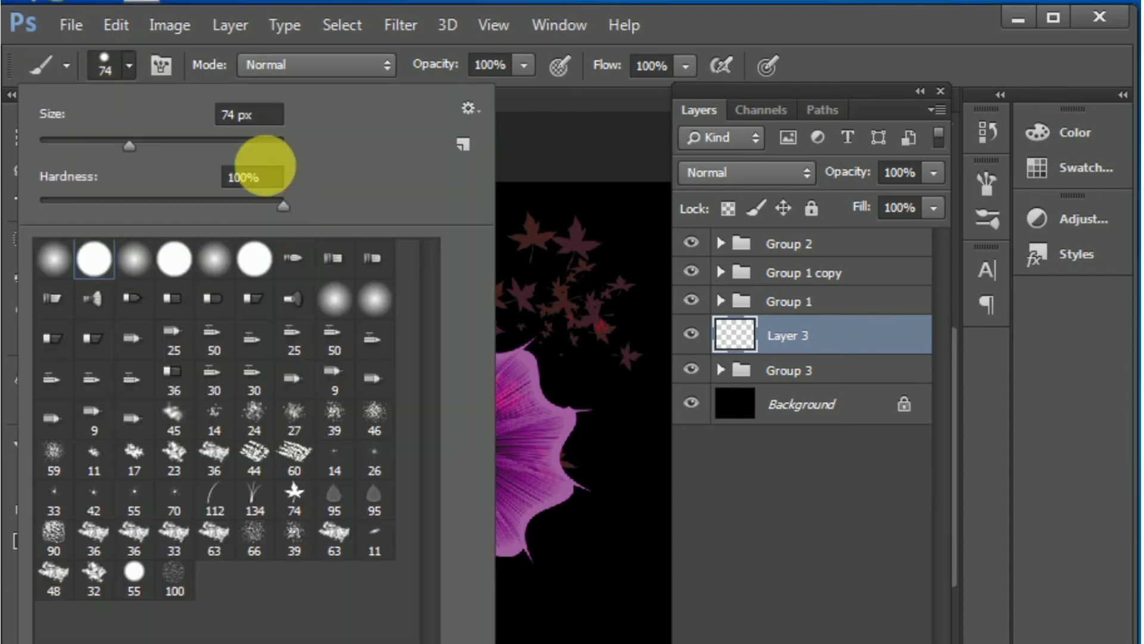
pyautogui.click(523, 318)
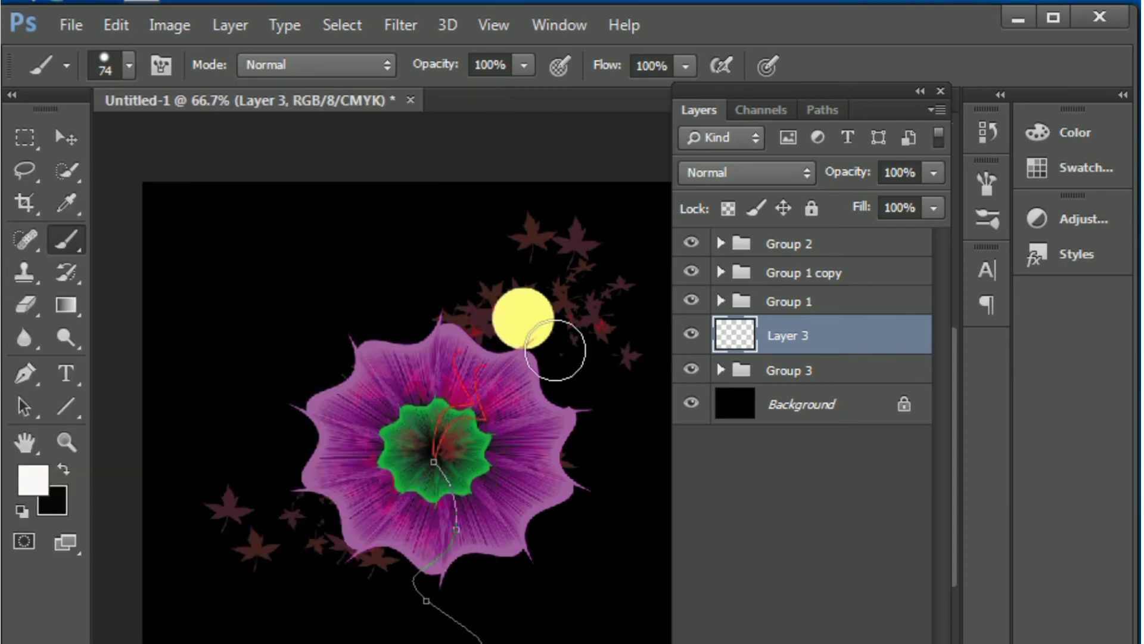
pyautogui.hotkey('ctrl', 'z')
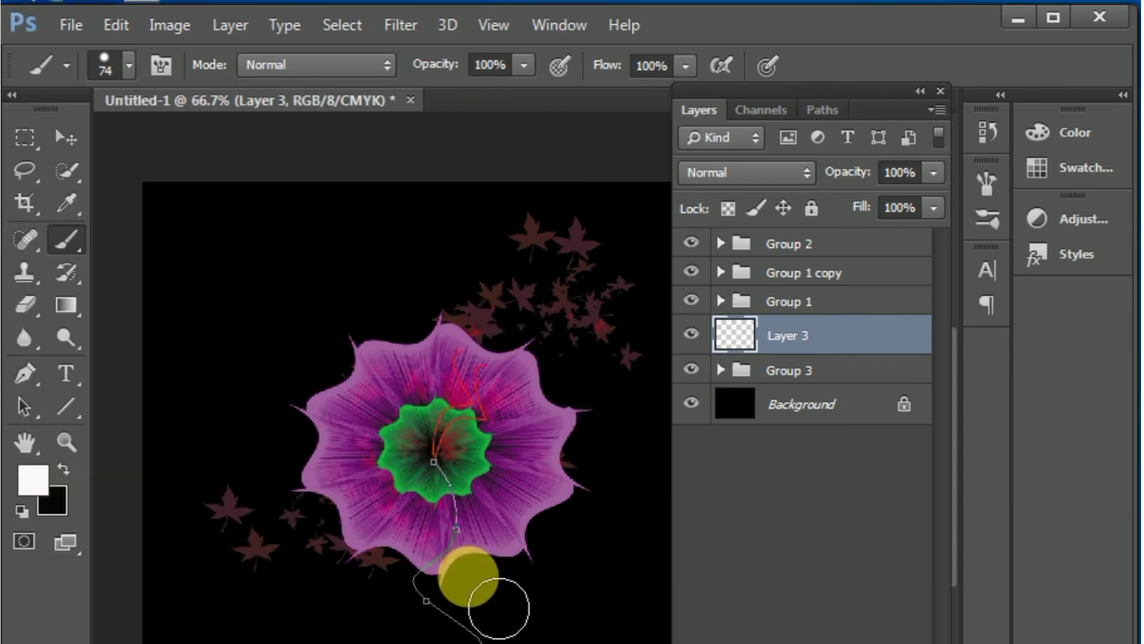
# Stroke the stem path with the hard round brush, then undo the too-thick white stroke.
pyautogui.rightClick(465, 622)
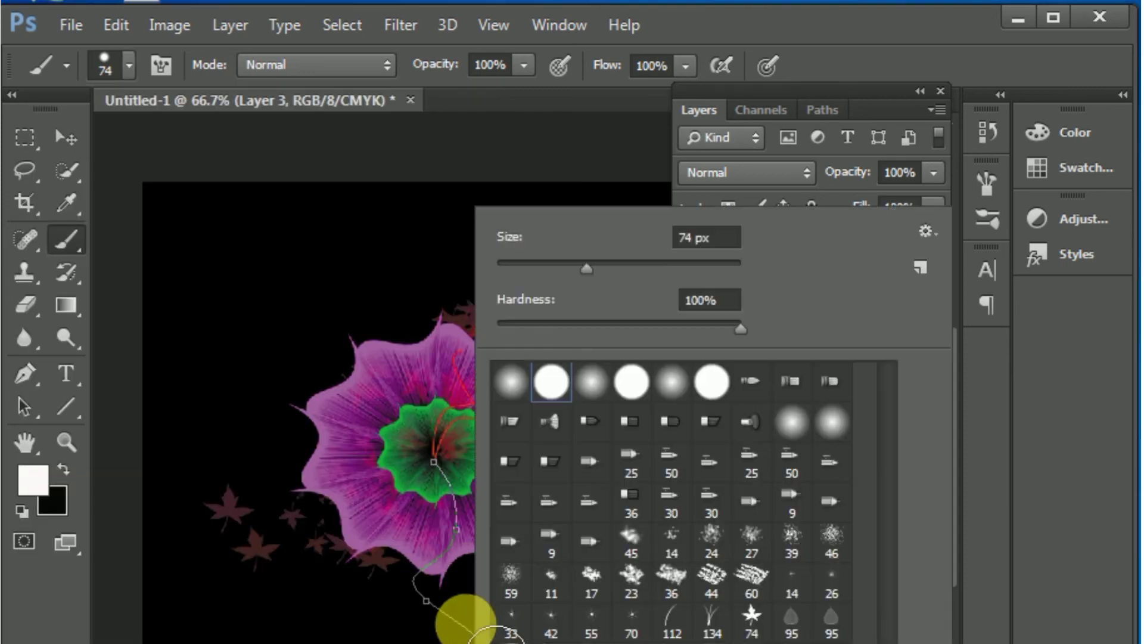
pyautogui.rightClick(434, 582)
pyautogui.click(25, 382)
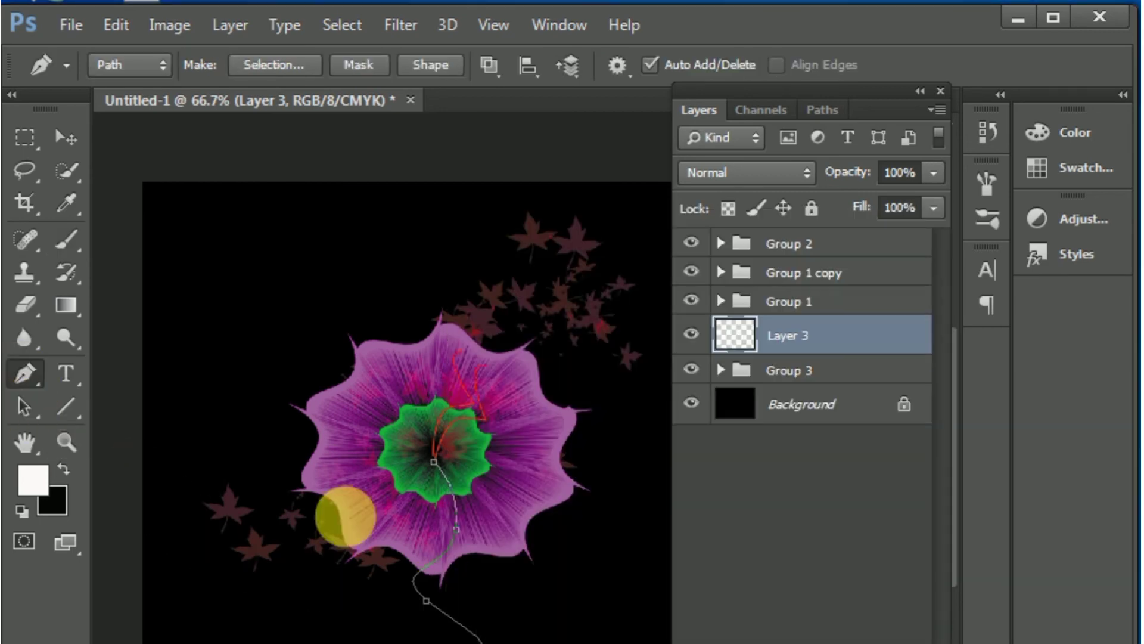
pyautogui.rightClick(425, 603)
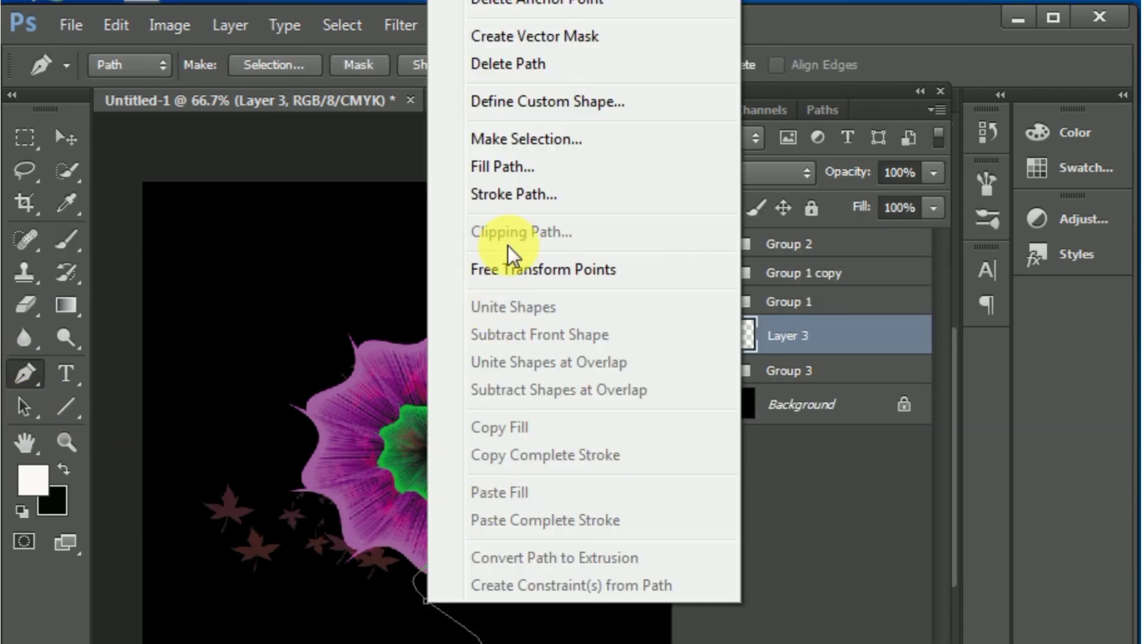
pyautogui.click(513, 196)
pyautogui.click(1019, 266)
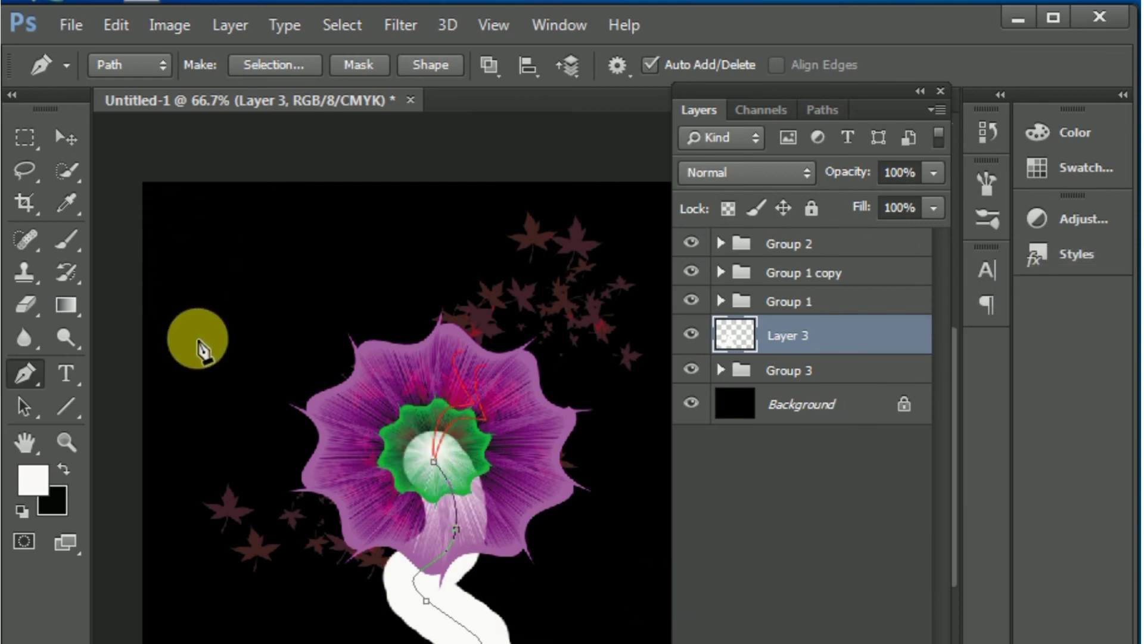
pyautogui.hotkey('ctrl', 'z')
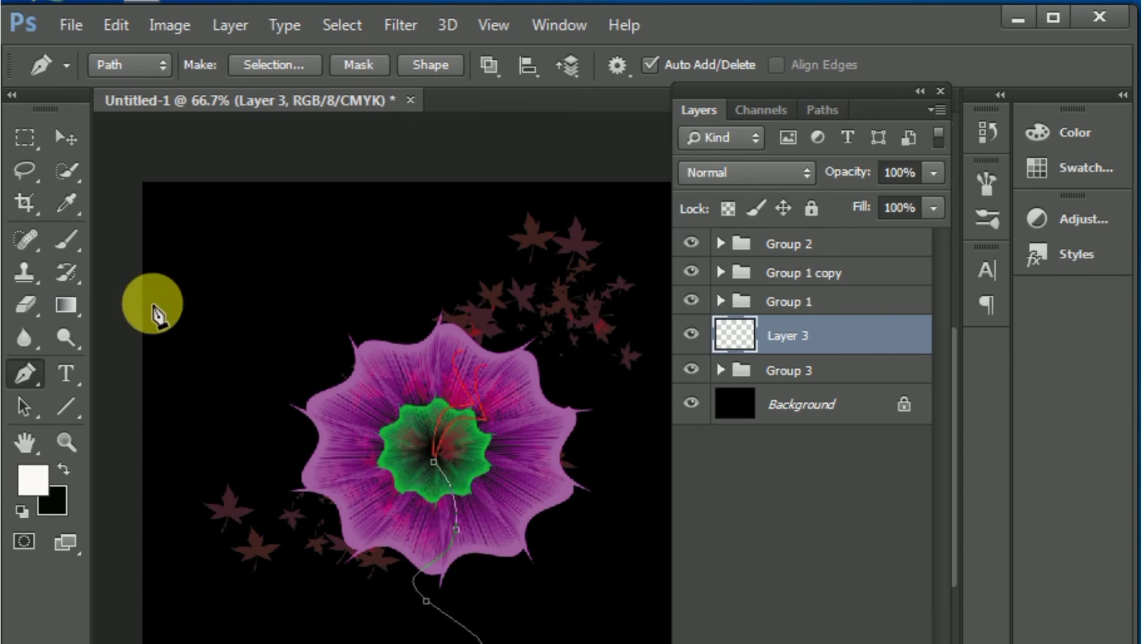
# Set the hard round brush size to 2 px.
pyautogui.click(71, 251)
pyautogui.click(131, 68)
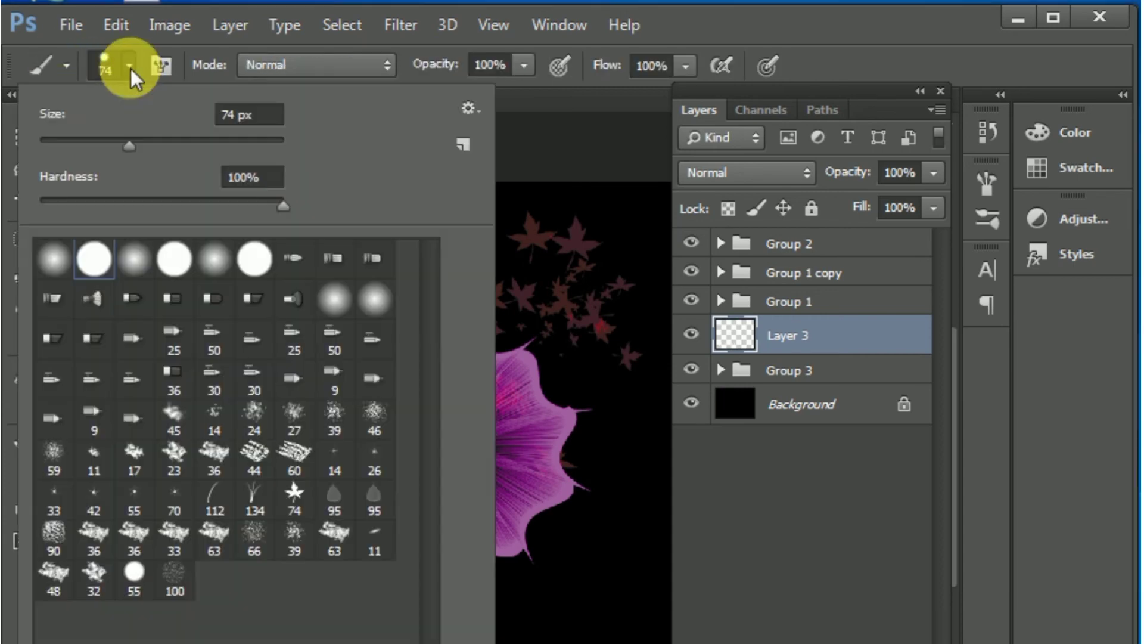
pyautogui.moveTo(135, 147); pyautogui.dragTo(43, 145)
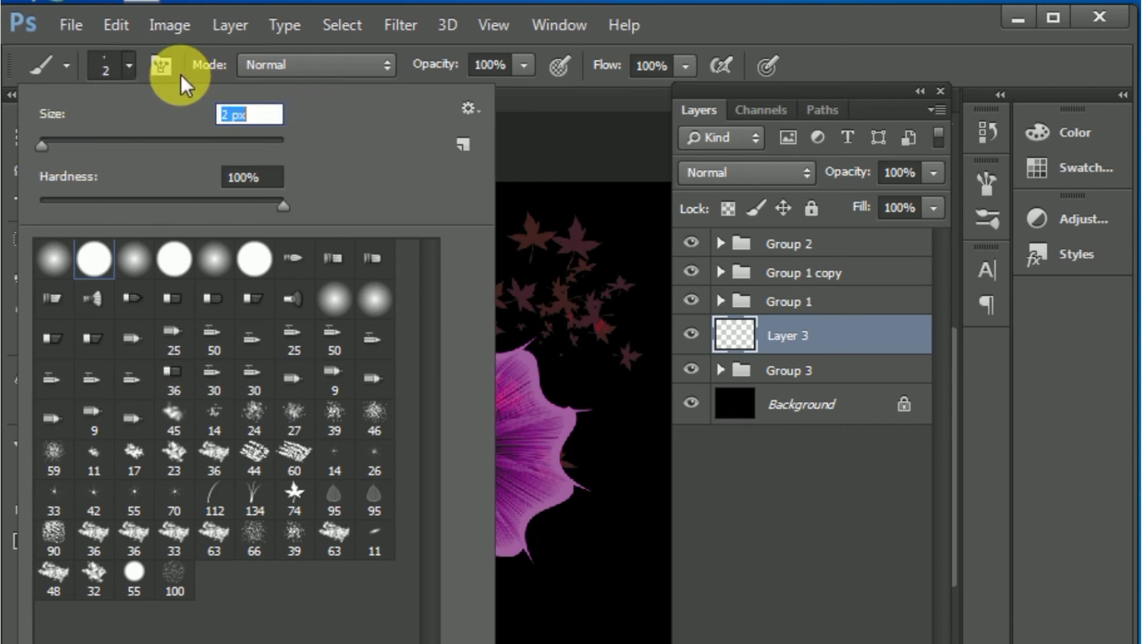
pyautogui.click(634, 533)
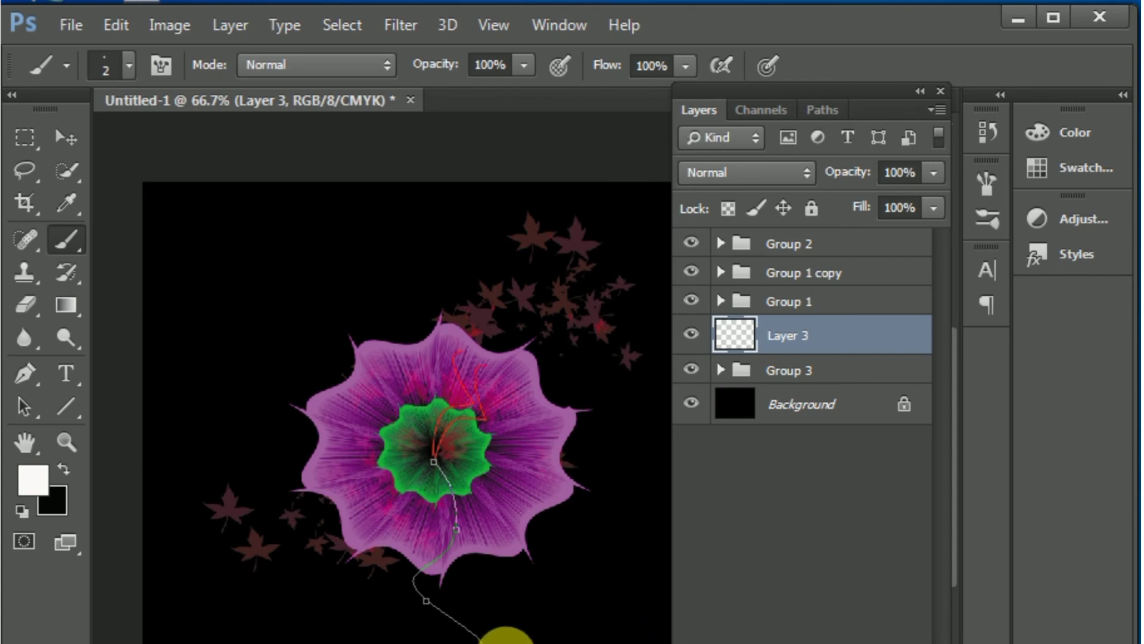
# Stroke the curved path with the 2 px brush on Layer 3, then delete the work path.
pyautogui.click(30, 374)
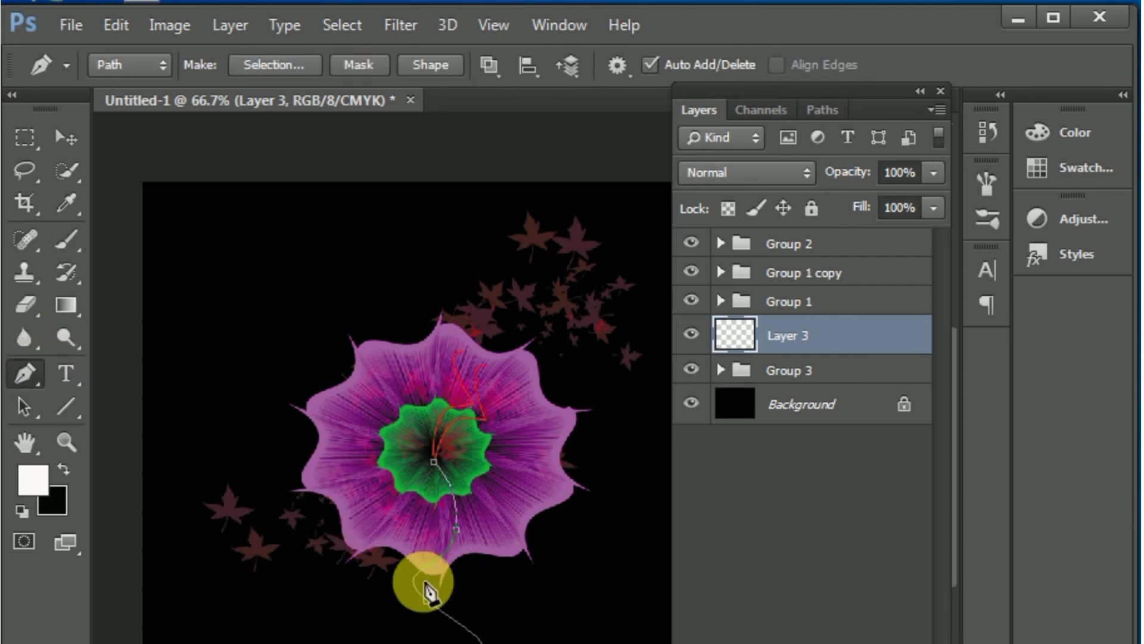
pyautogui.rightClick(426, 601)
pyautogui.click(488, 193)
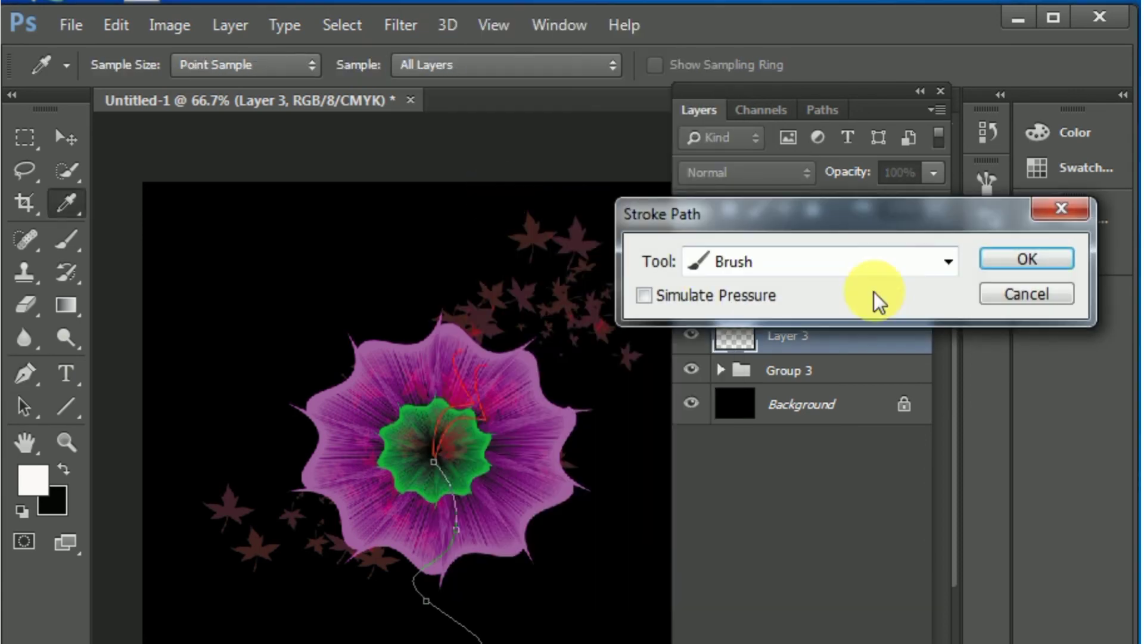
pyautogui.click(1011, 262)
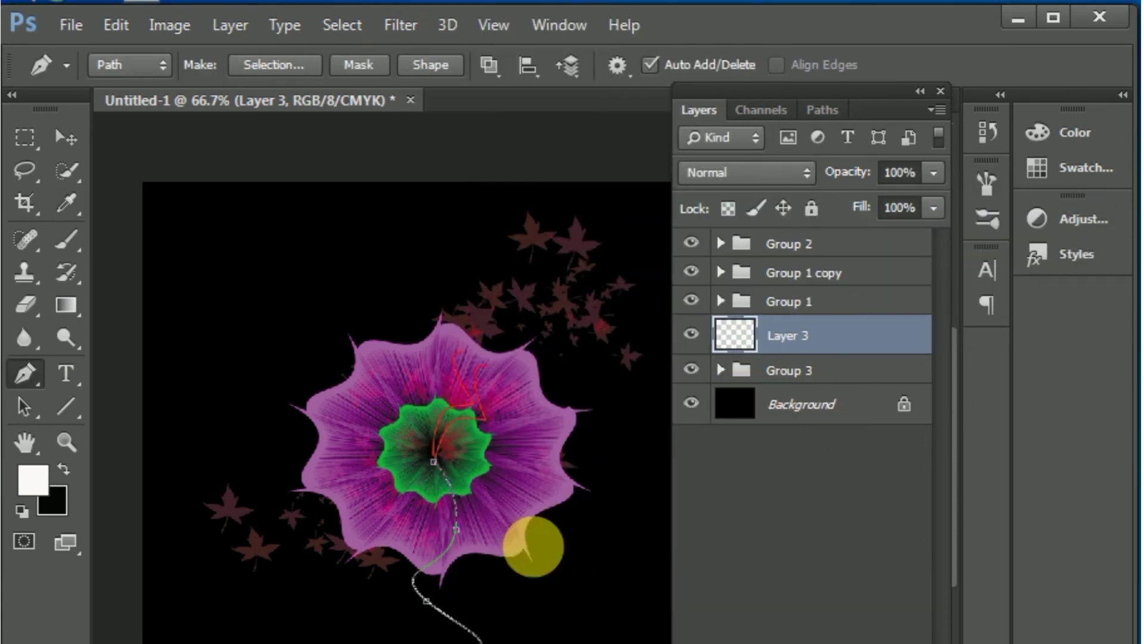
pyautogui.rightClick(454, 641)
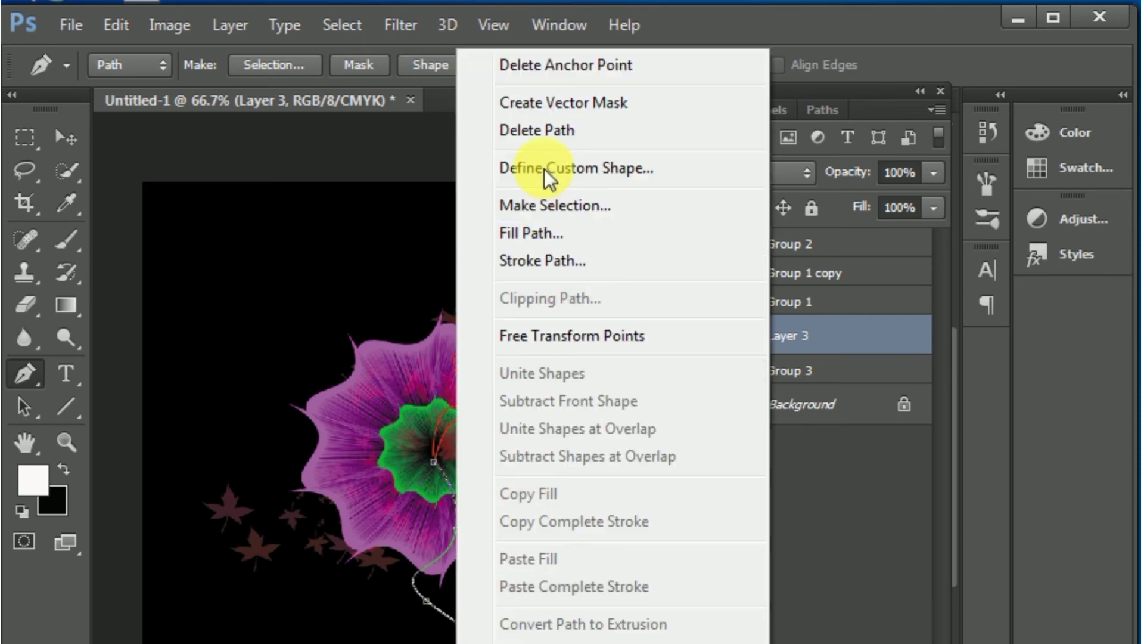
pyautogui.click(536, 128)
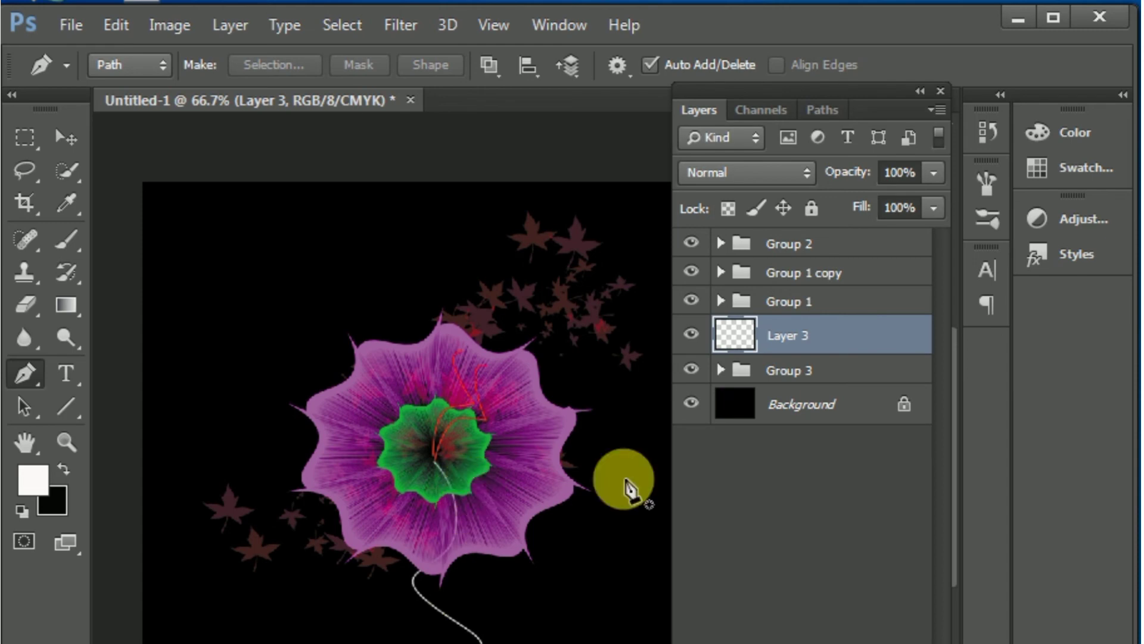
# Give Layer 3 a dark green Color Overlay and move it above Group 2.
pyautogui.doubleClick(832, 347)
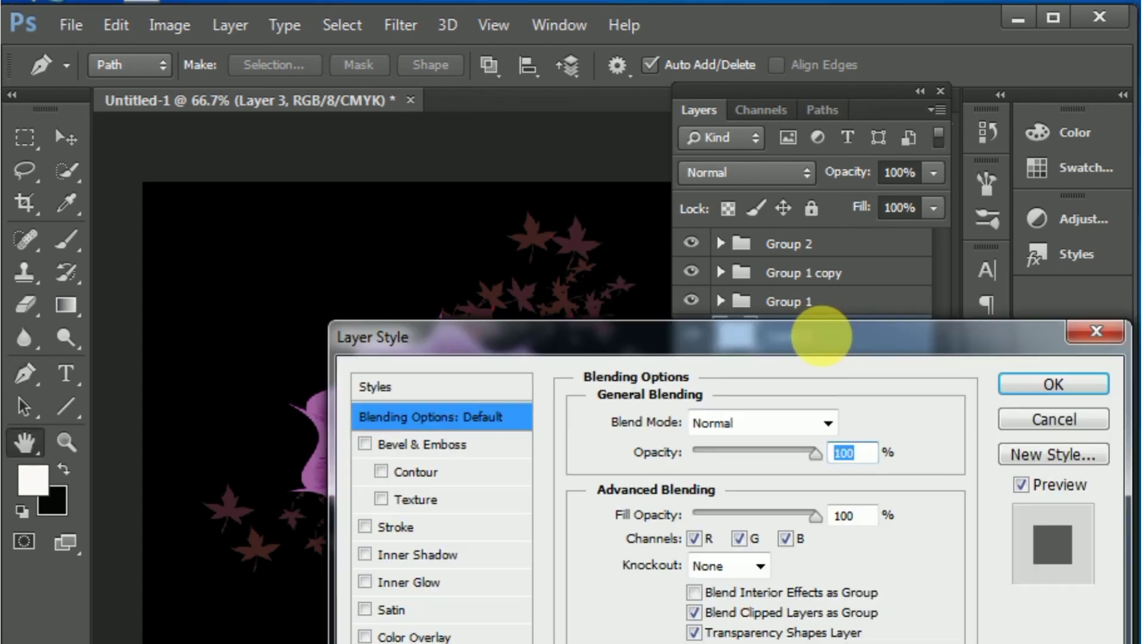
pyautogui.click(365, 637)
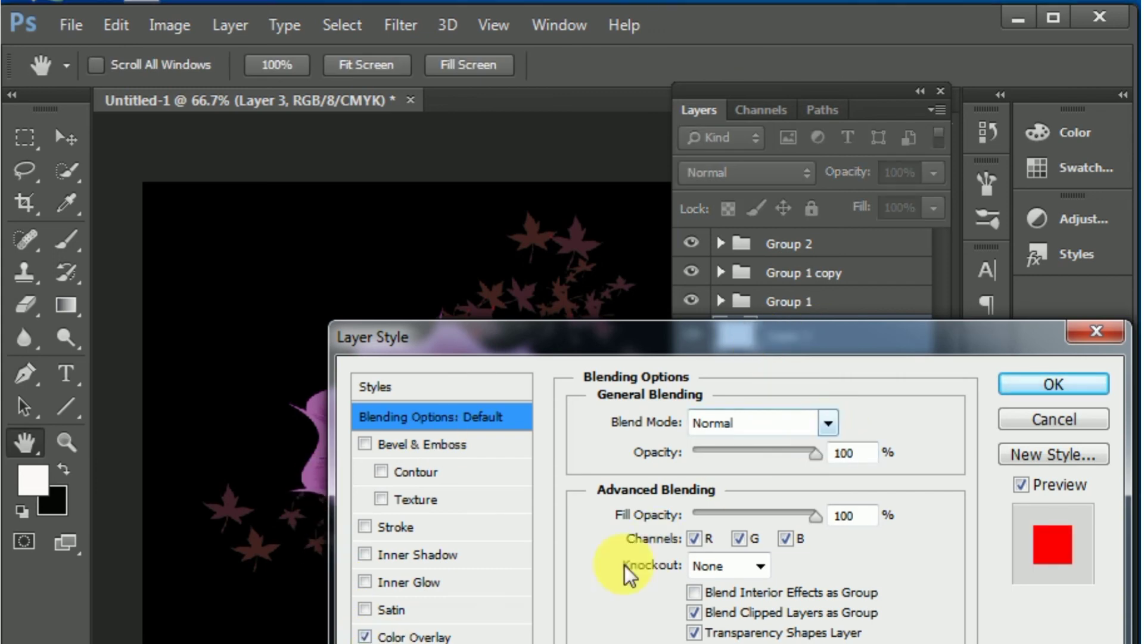
pyautogui.click(428, 636)
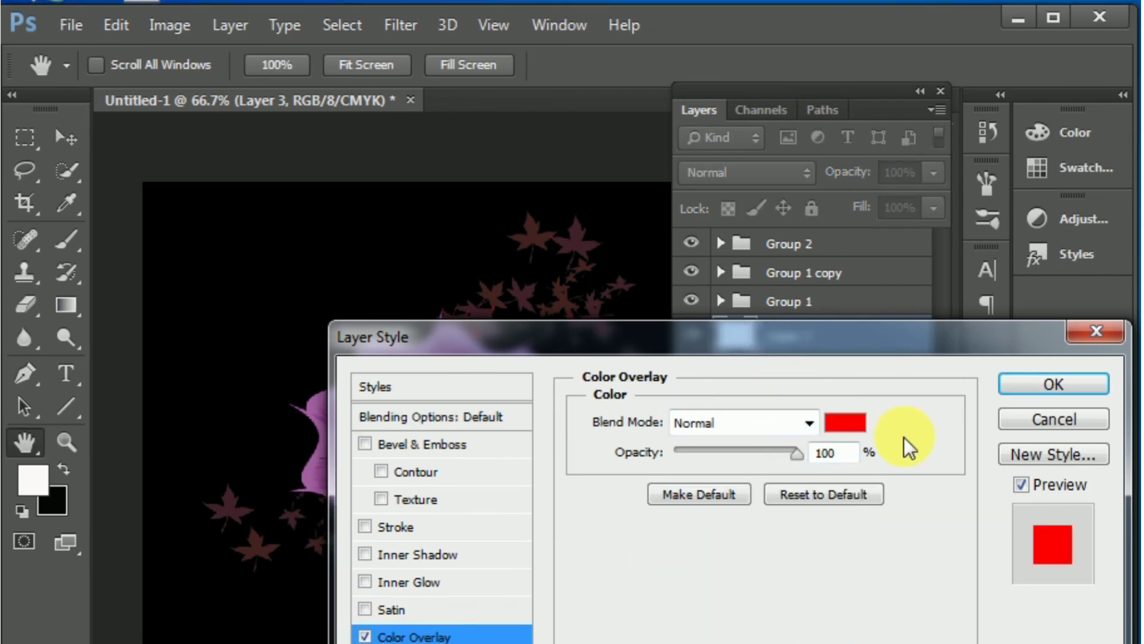
pyautogui.click(856, 427)
pyautogui.moveTo(817, 463)
pyautogui.mouseDown()
pyautogui.moveTo(820, 639)
pyautogui.moveTo(800, 518)
pyautogui.moveTo(806, 463)
pyautogui.moveTo(820, 541)
pyautogui.mouseUp()
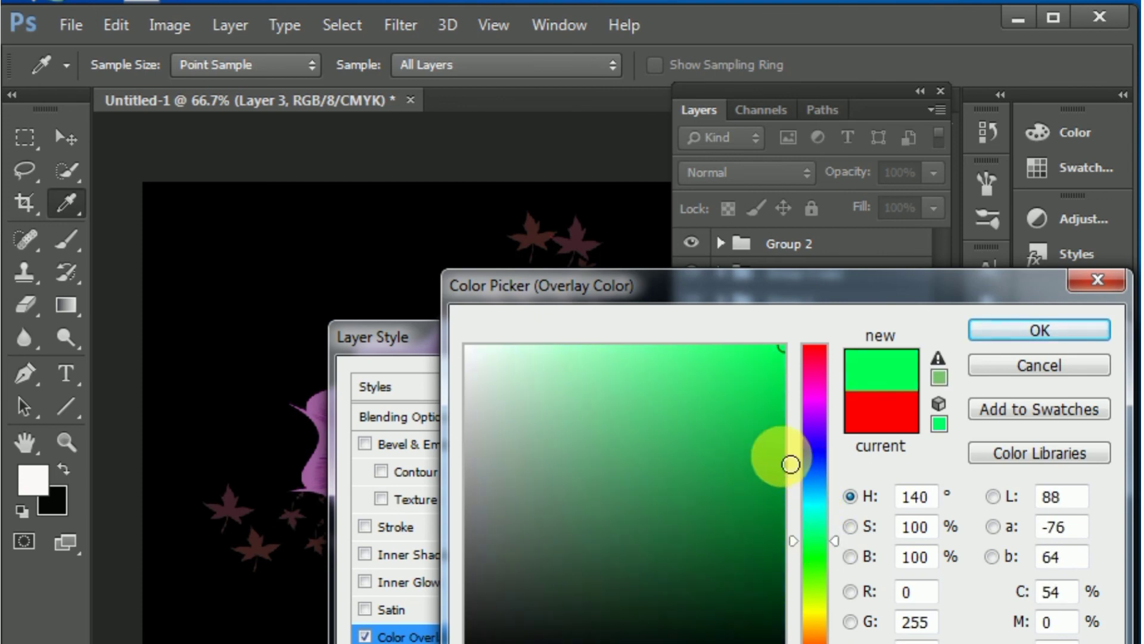
pyautogui.moveTo(791, 464); pyautogui.dragTo(769, 455)
pyautogui.click(1014, 328)
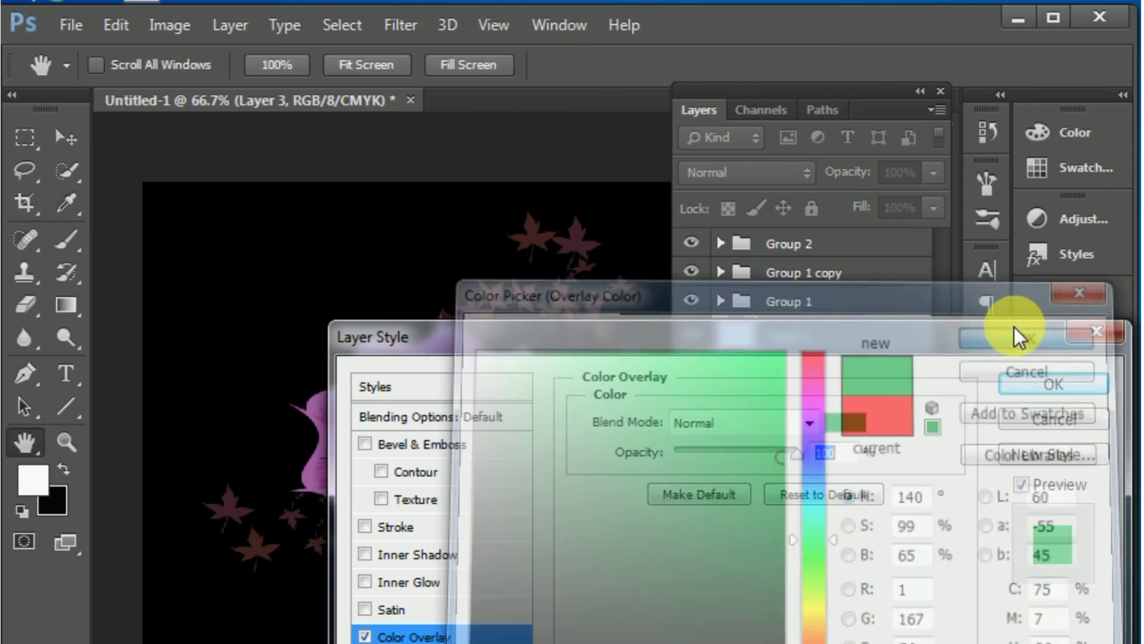
pyautogui.click(1053, 381)
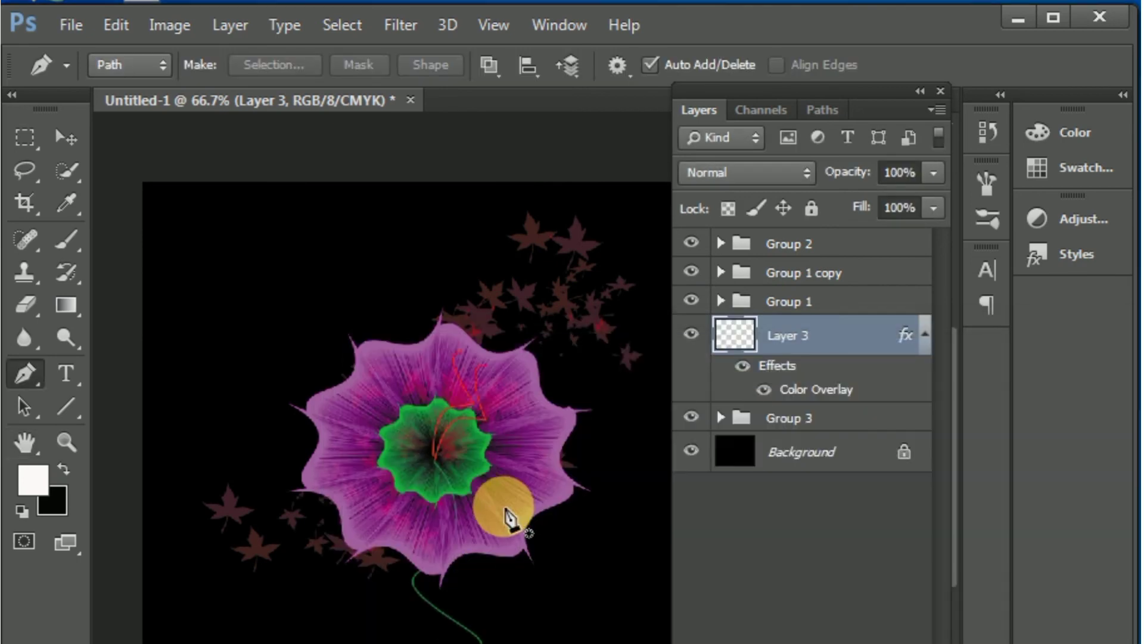
pyautogui.moveTo(843, 338)
pyautogui.mouseDown()
pyautogui.moveTo(857, 257)
pyautogui.moveTo(846, 239)
pyautogui.mouseUp()
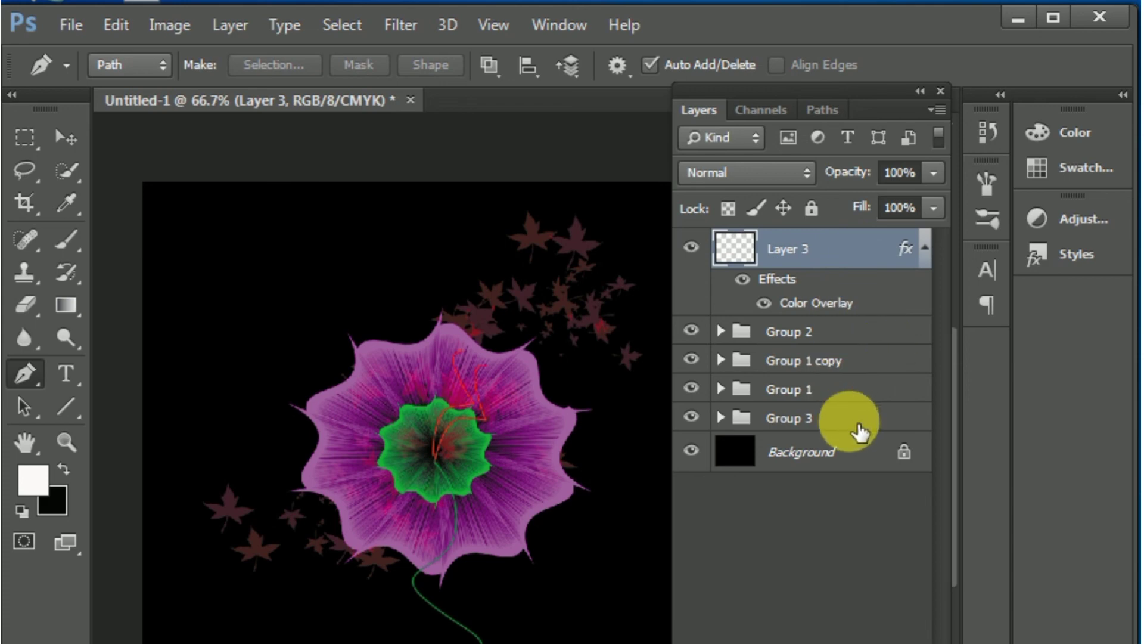
# Select Layer 3 through Group 3 and group them into Group 4.
pyautogui.keyDown('shift'); pyautogui.click(860, 430); pyautogui.keyUp('shift')
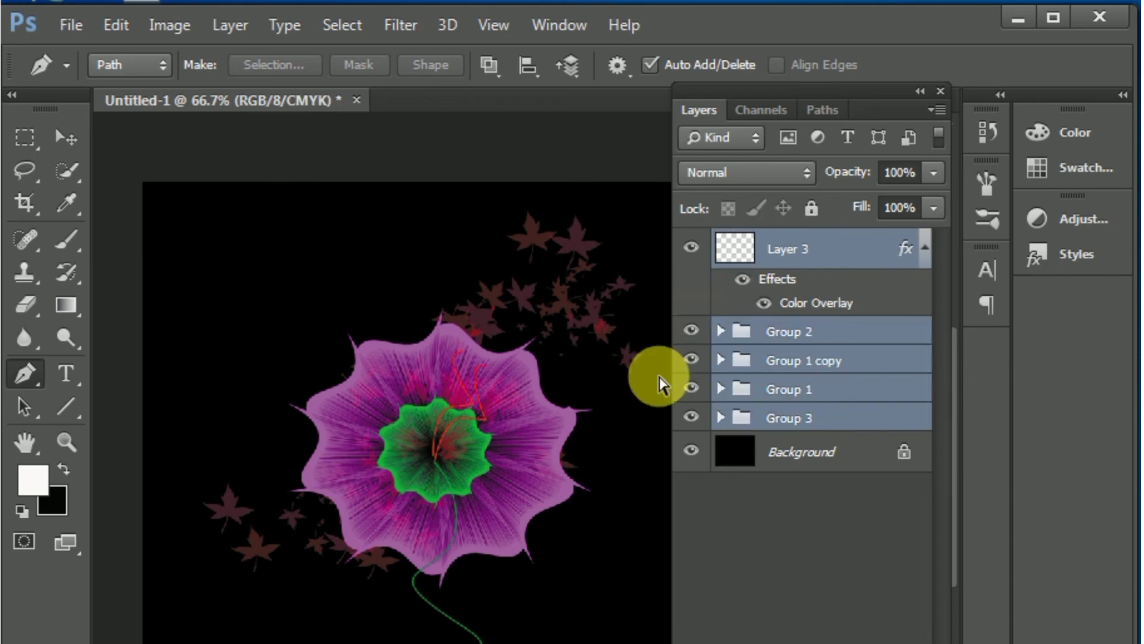
pyautogui.hotkey('ctrl', 'g')
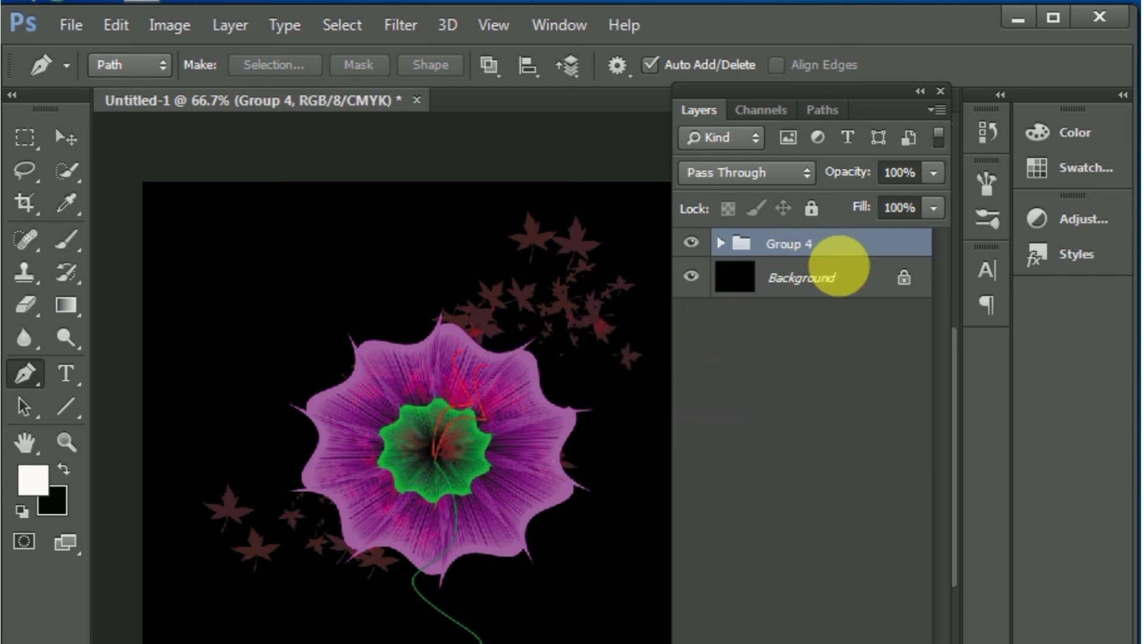
# Duplicate Group 4, scale the copy to about 86% by 74%, and move it lower right.
pyautogui.moveTo(838, 265)
pyautogui.mouseDown()
pyautogui.moveTo(888, 640)
pyautogui.moveTo(863, 618)
pyautogui.mouseUp()
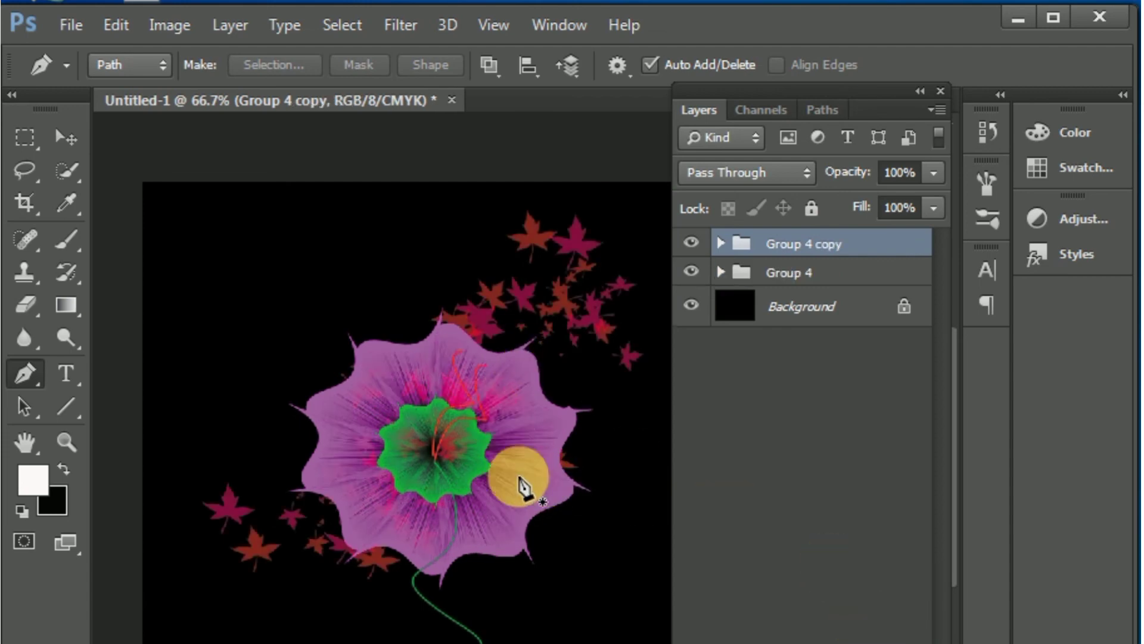
pyautogui.hotkey('ctrl', 't')
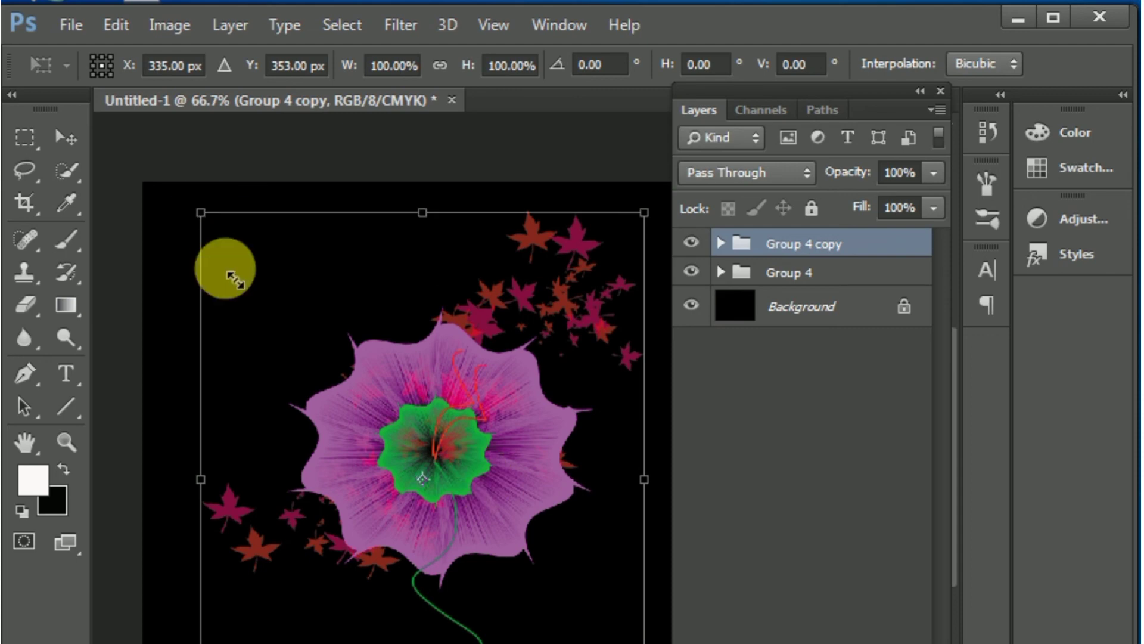
pyautogui.moveTo(200, 209); pyautogui.dragTo(264, 349)
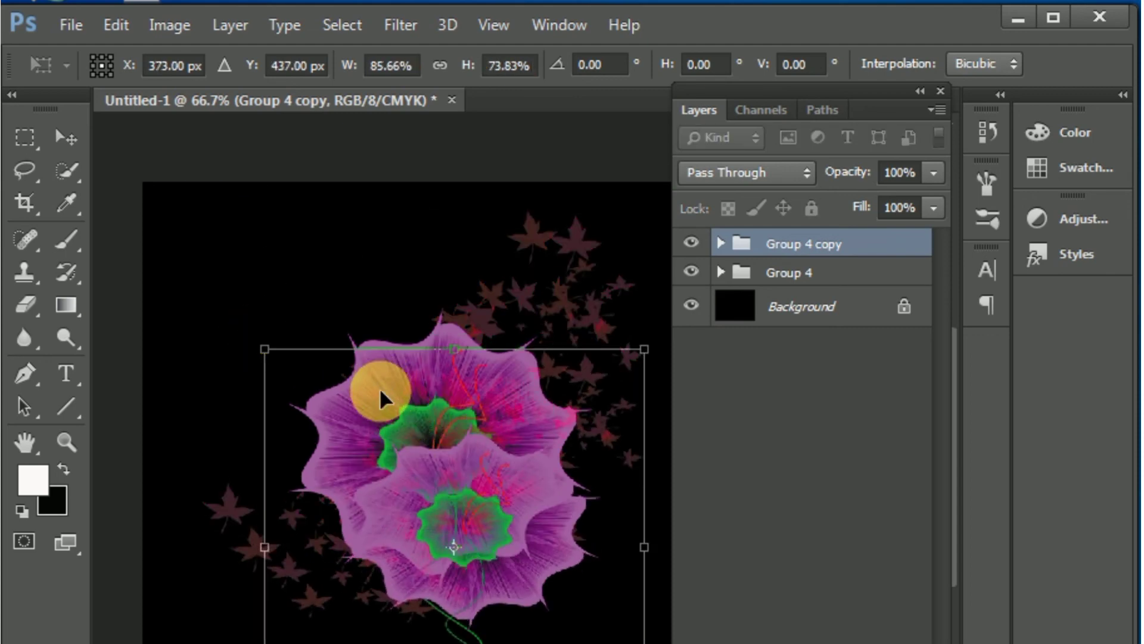
pyautogui.moveTo(380, 389); pyautogui.dragTo(608, 411)
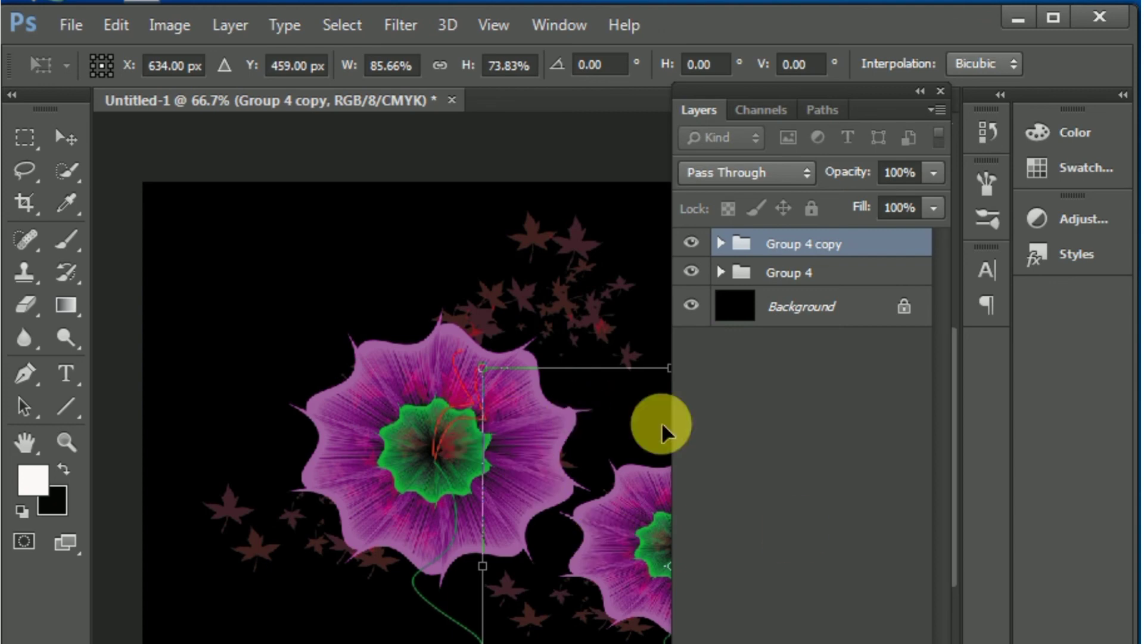
pyautogui.press('Return')
pyautogui.press('p')
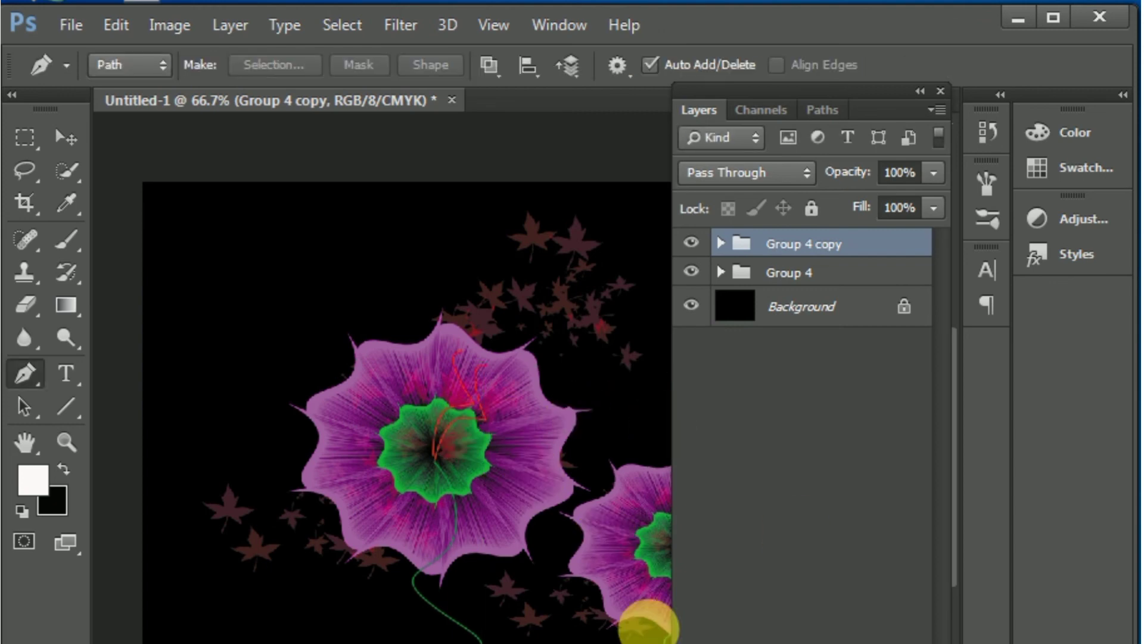
# Duplicate the flower copy again and place Group 4 copy 2 at the upper left.
pyautogui.hotkey('ctrl', 'j')
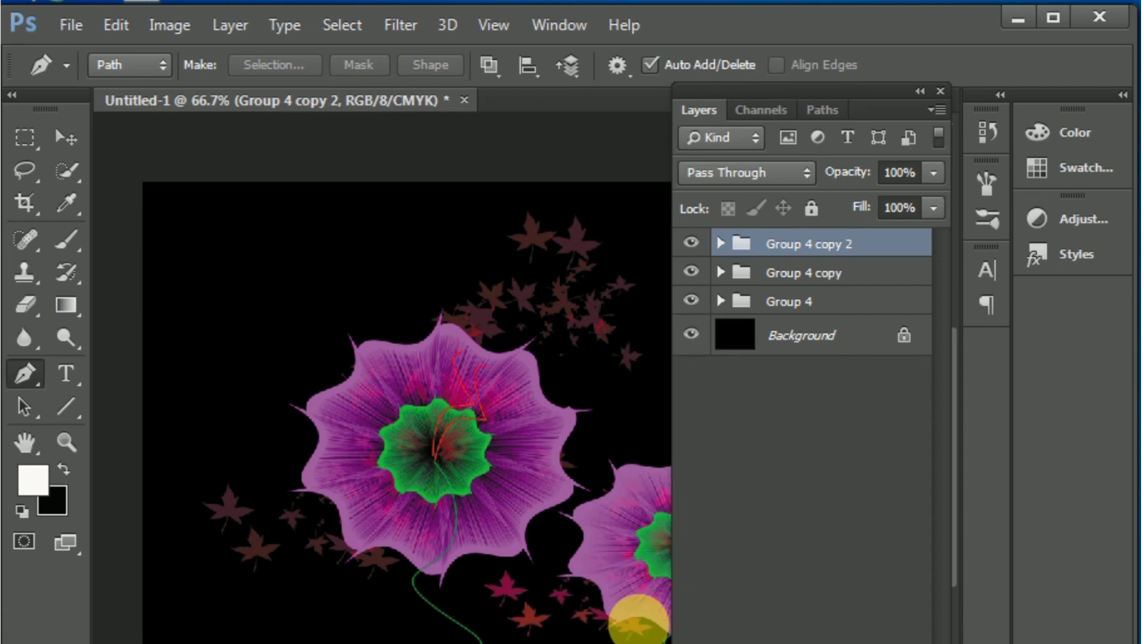
pyautogui.hotkey('ctrl', 't')
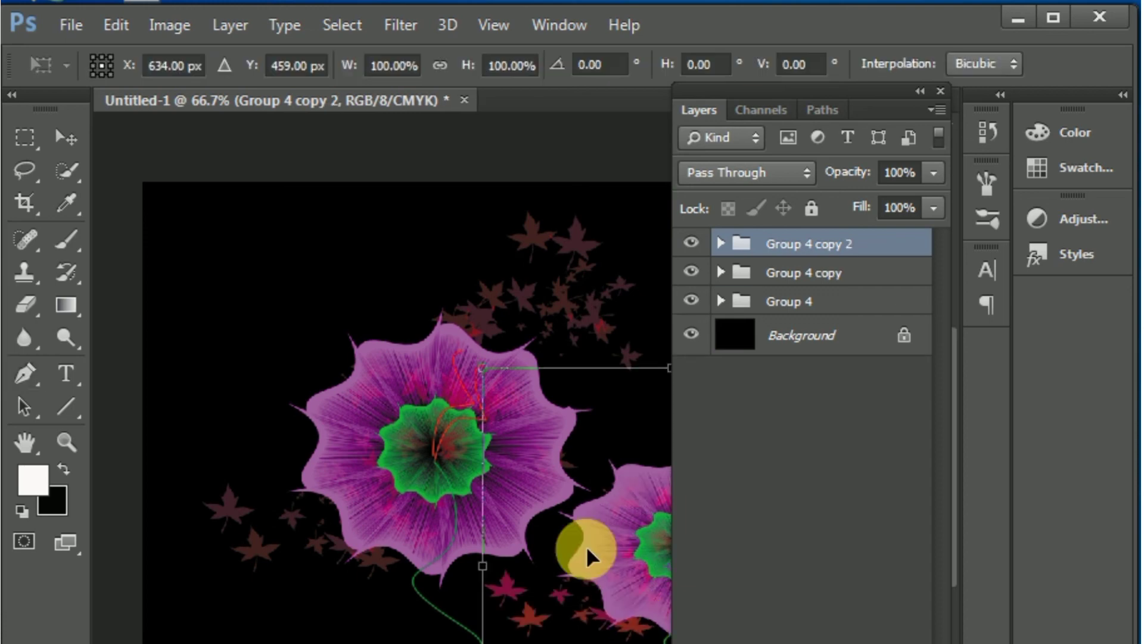
pyautogui.moveTo(595, 555)
pyautogui.mouseDown()
pyautogui.moveTo(204, 306)
pyautogui.moveTo(196, 328)
pyautogui.mouseUp()
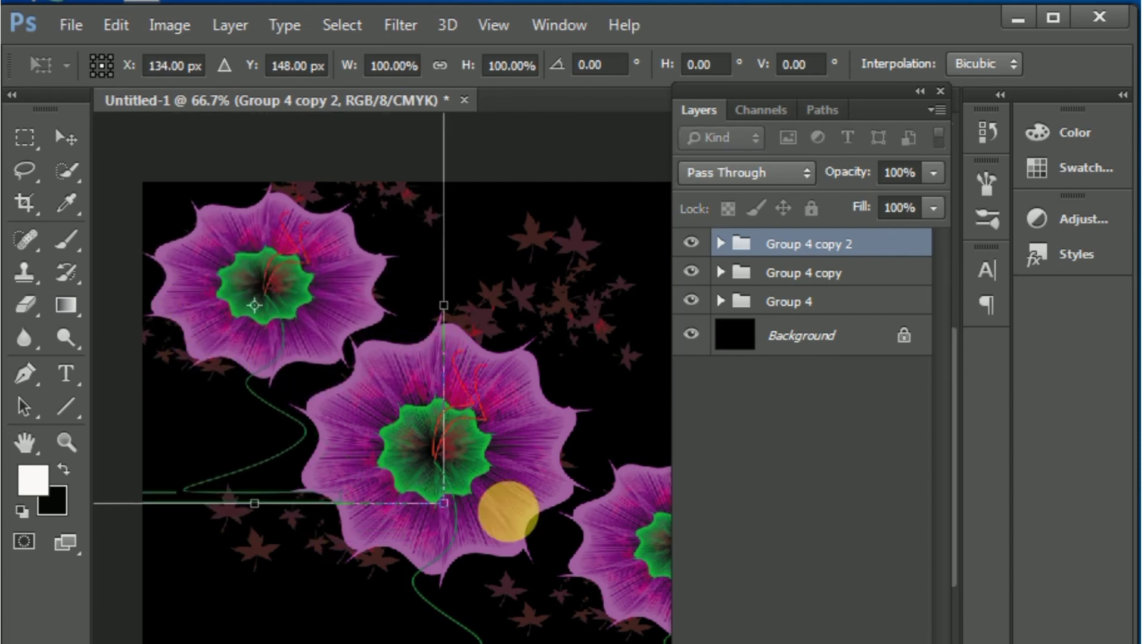
pyautogui.press('Return')
pyautogui.press('p')
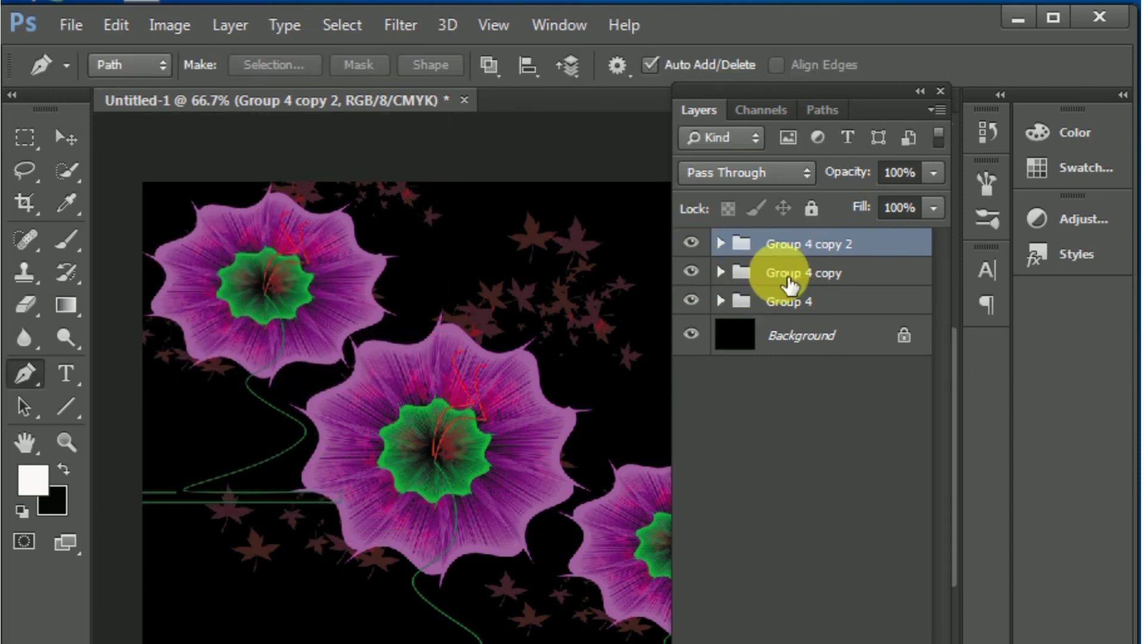
# Group the three flower groups into Group 5 and scale it to about two thirds.
pyautogui.keyDown('shift'); pyautogui.click(837, 302); pyautogui.keyUp('shift')
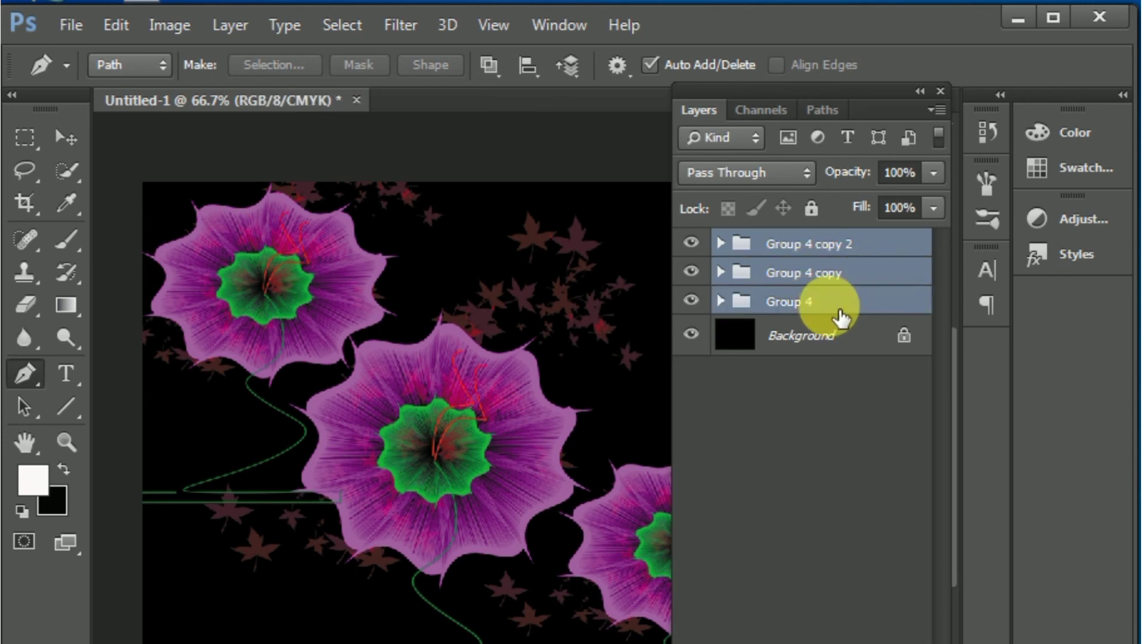
pyautogui.hotkey('ctrl', 'g')
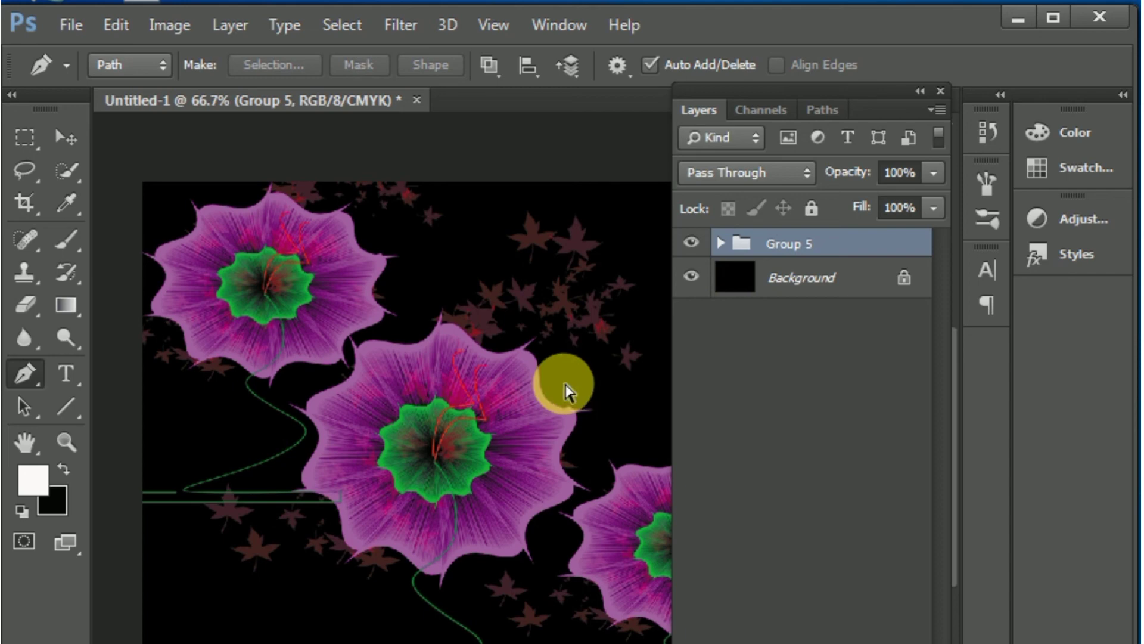
pyautogui.hotkey('ctrl', 't')
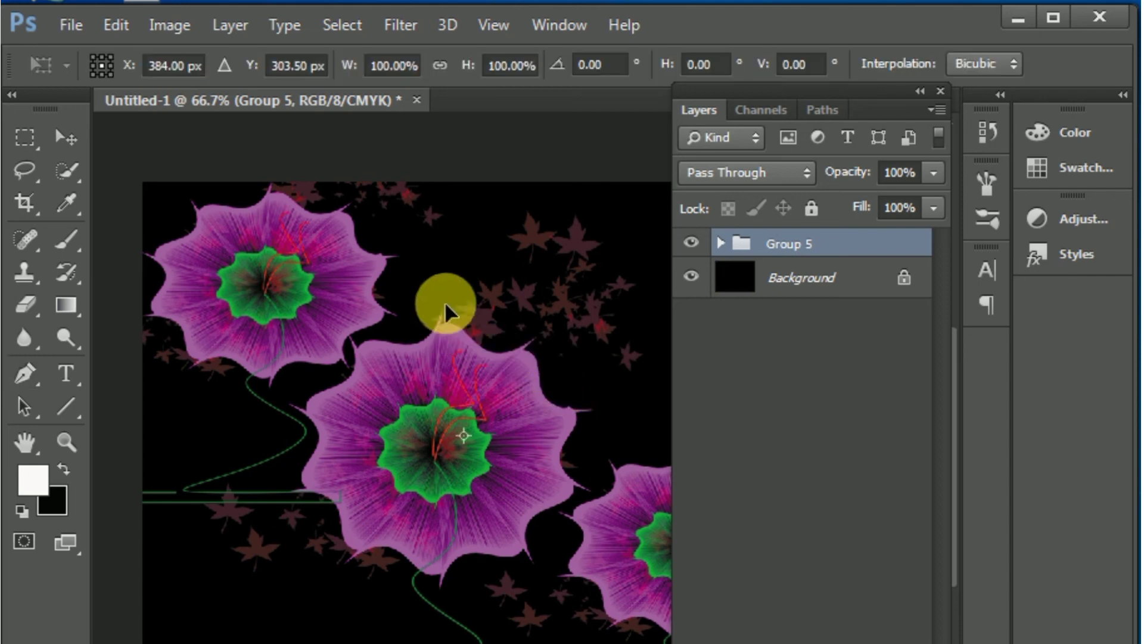
pyautogui.moveTo(444, 302); pyautogui.dragTo(584, 438)
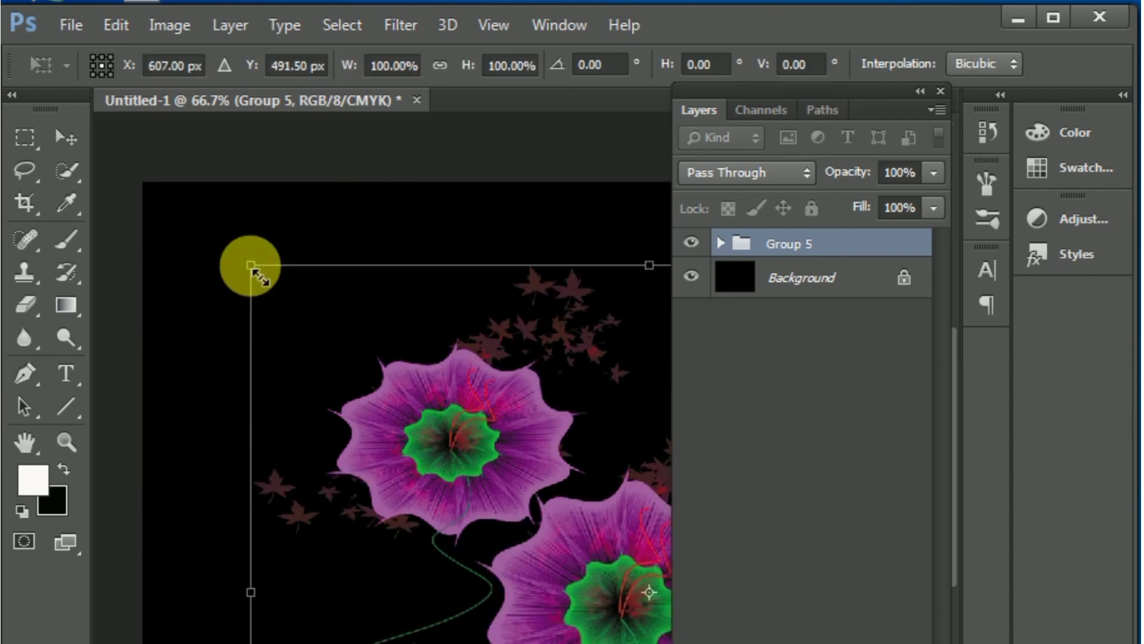
pyautogui.moveTo(250, 265)
pyautogui.mouseDown()
pyautogui.moveTo(305, 340)
pyautogui.moveTo(279, 326)
pyautogui.mouseUp()
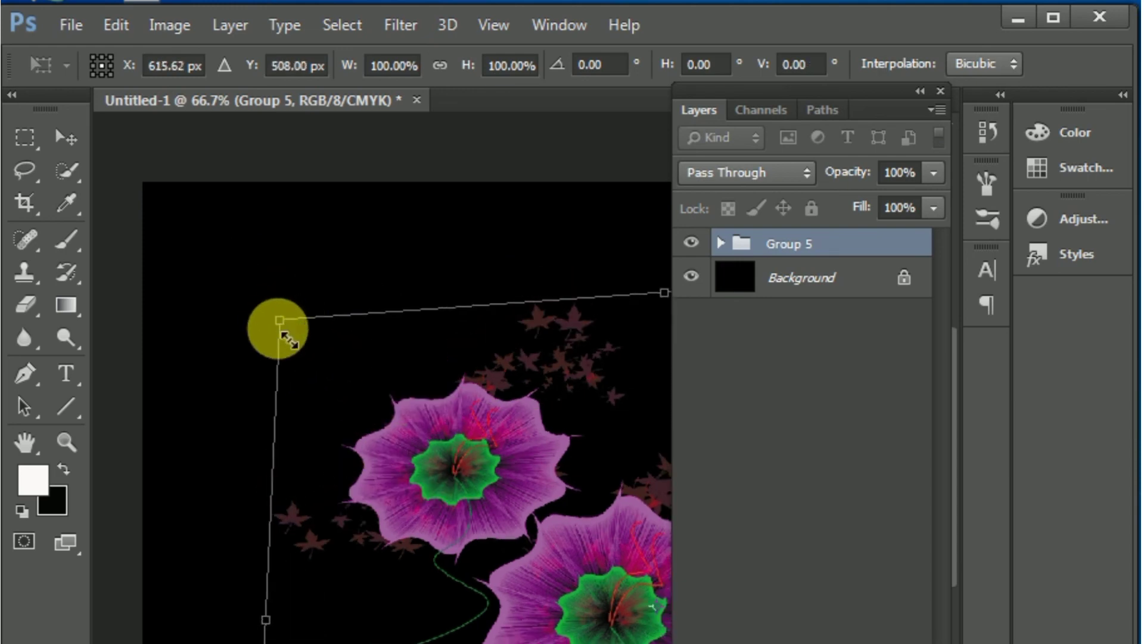
pyautogui.moveTo(275, 327)
pyautogui.mouseDown()
pyautogui.moveTo(394, 480)
pyautogui.moveTo(563, 596)
pyautogui.mouseUp()
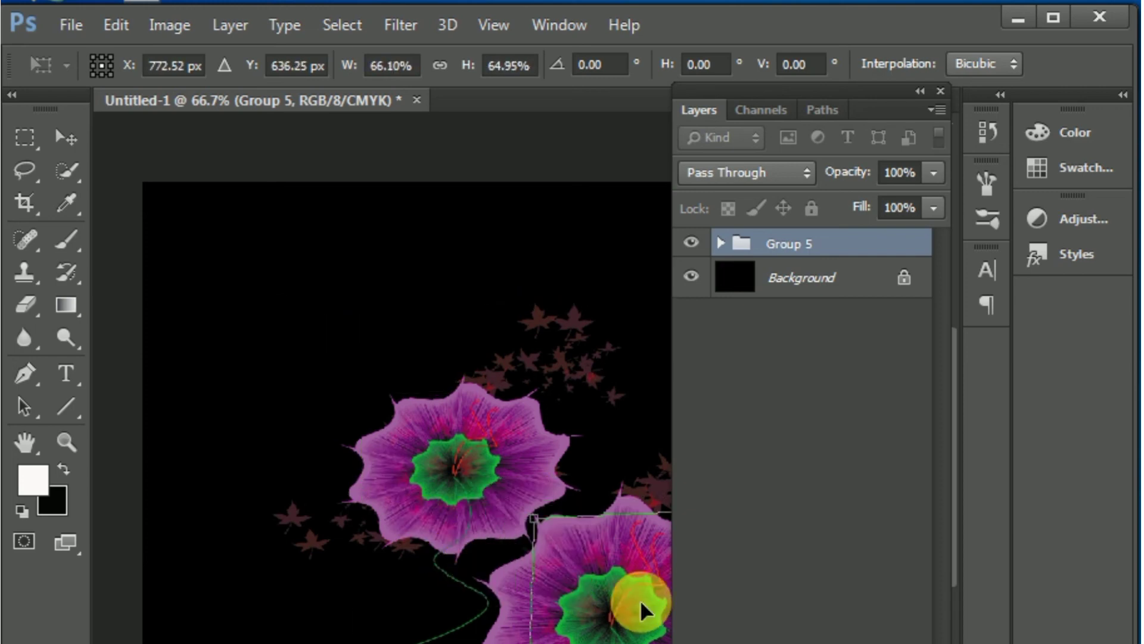
# Shrink Group 5 further to about 35% and move it toward the lower left.
pyautogui.moveTo(640, 598); pyautogui.dragTo(217, 396)
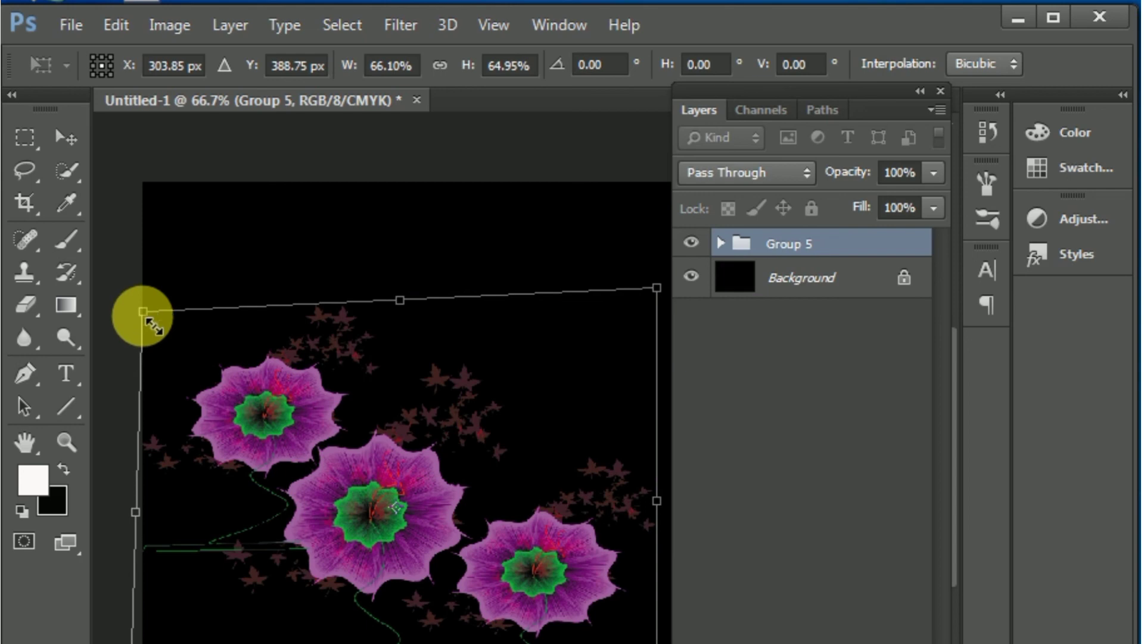
pyautogui.moveTo(148, 316)
pyautogui.mouseDown()
pyautogui.moveTo(217, 429)
pyautogui.moveTo(271, 477)
pyautogui.mouseUp()
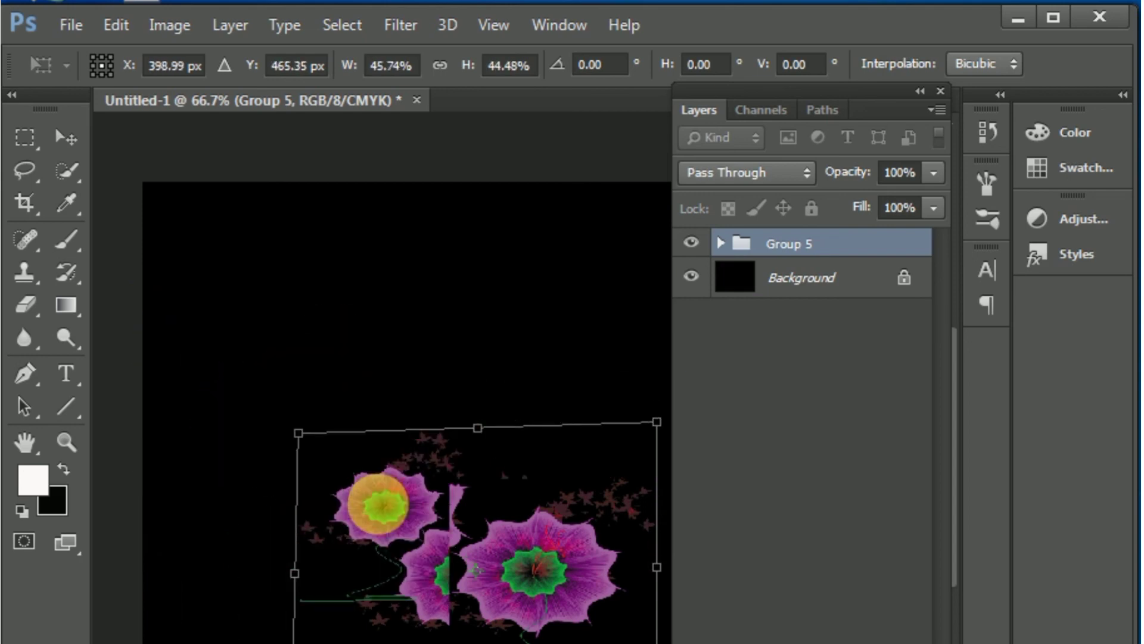
pyautogui.moveTo(459, 506)
pyautogui.mouseDown()
pyautogui.moveTo(359, 473)
pyautogui.moveTo(307, 470)
pyautogui.moveTo(216, 409)
pyautogui.mouseUp()
pyautogui.moveTo(143, 402); pyautogui.dragTo(226, 463)
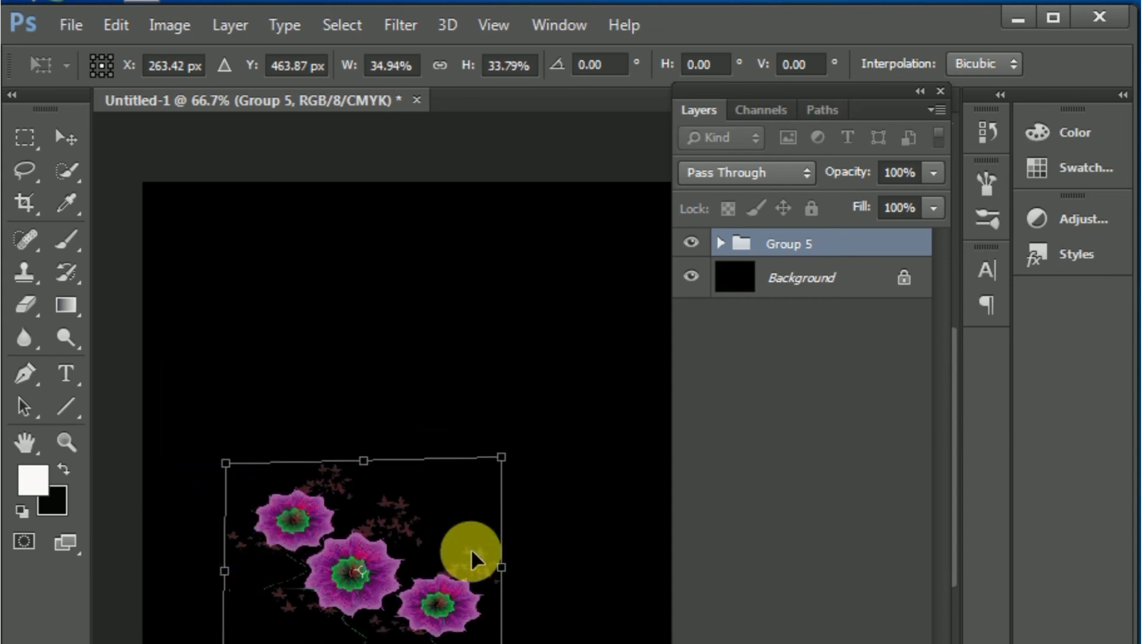
pyautogui.press('p')
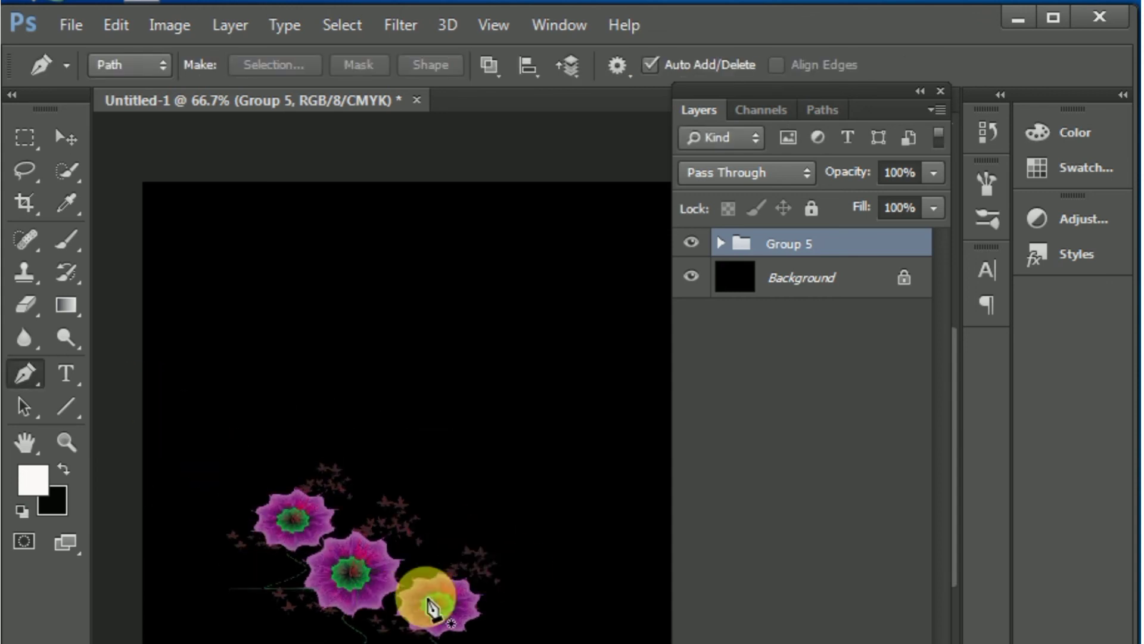
# Duplicate Group 5 twice, placing cluster copies at the upper middle and lower right.
pyautogui.hotkey('ctrl', 'j')
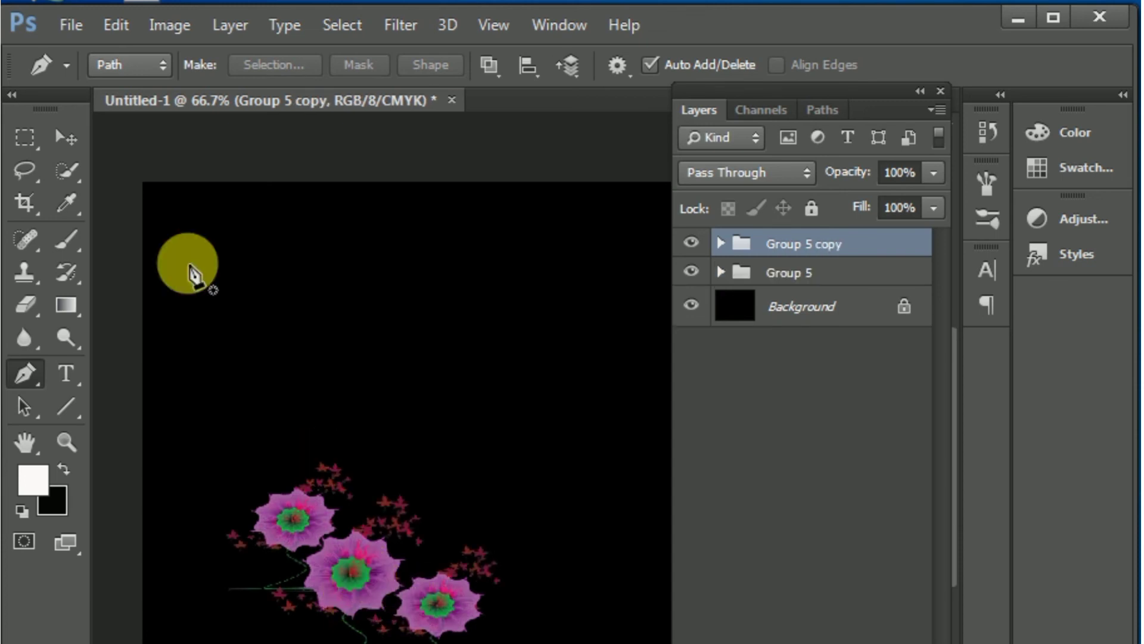
pyautogui.click(66, 137)
pyautogui.moveTo(301, 567); pyautogui.dragTo(469, 363)
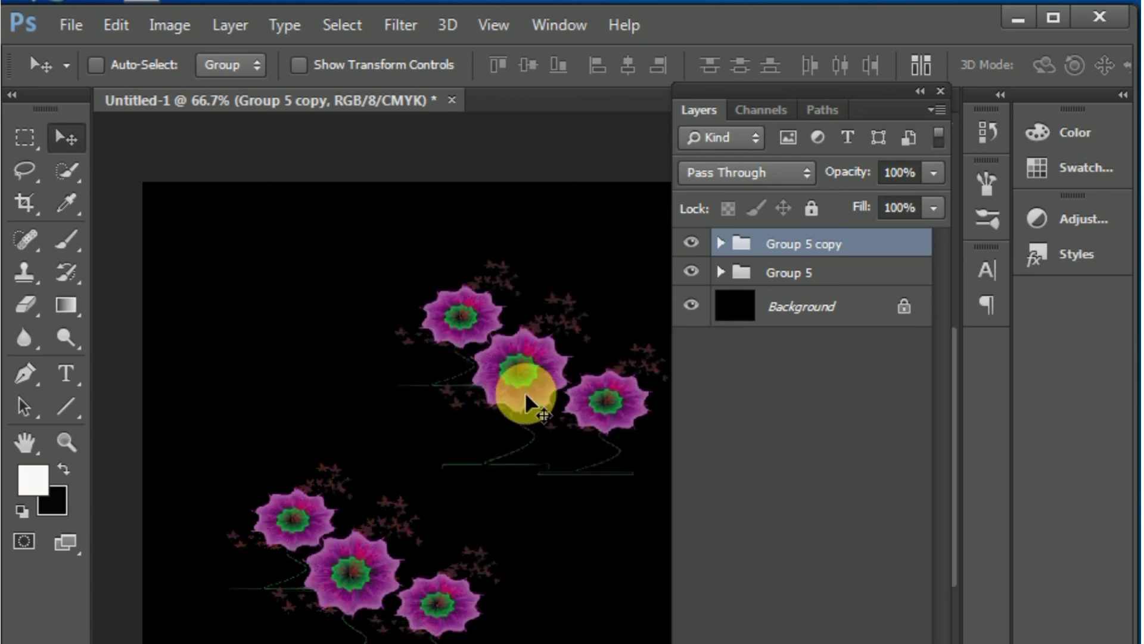
pyautogui.moveTo(514, 370); pyautogui.dragTo(639, 632)
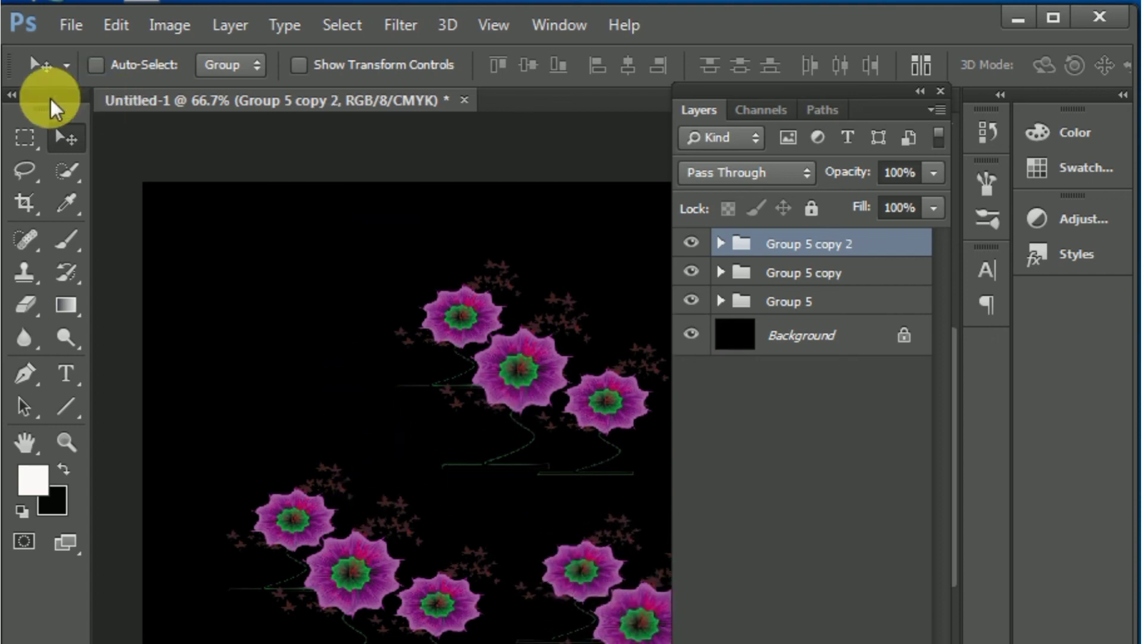
# Save the image to the Desktop as Untitled-1.jpg in JPEG format at quality 8 (High).
pyautogui.click(71, 25)
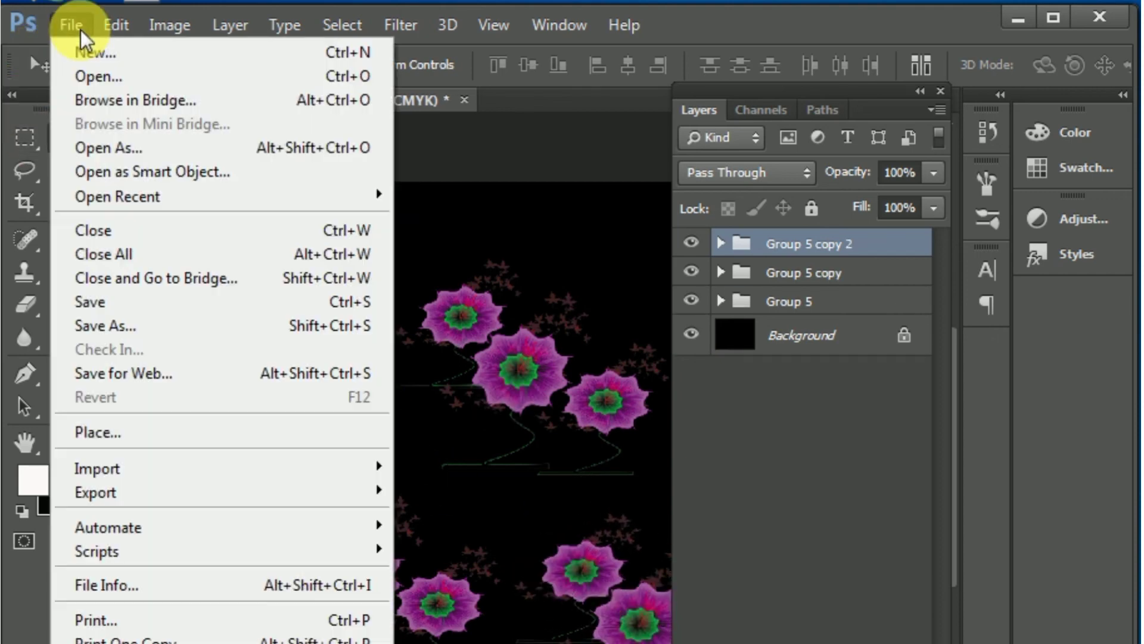
pyautogui.click(113, 327)
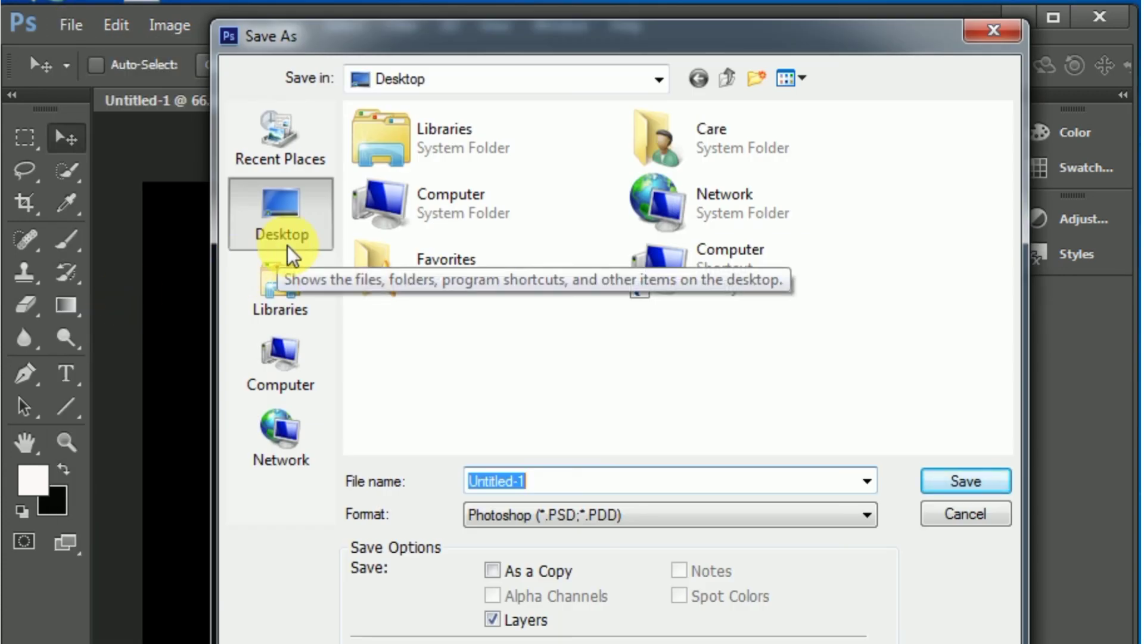
pyautogui.click(864, 513)
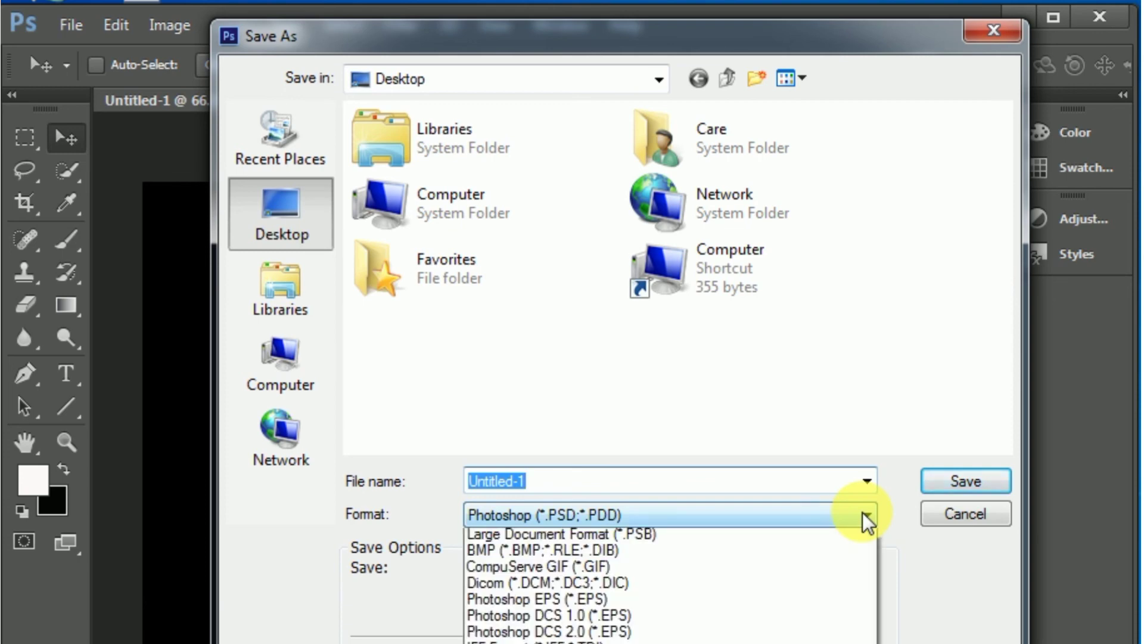
pyautogui.press('j')
pyautogui.press('Return')
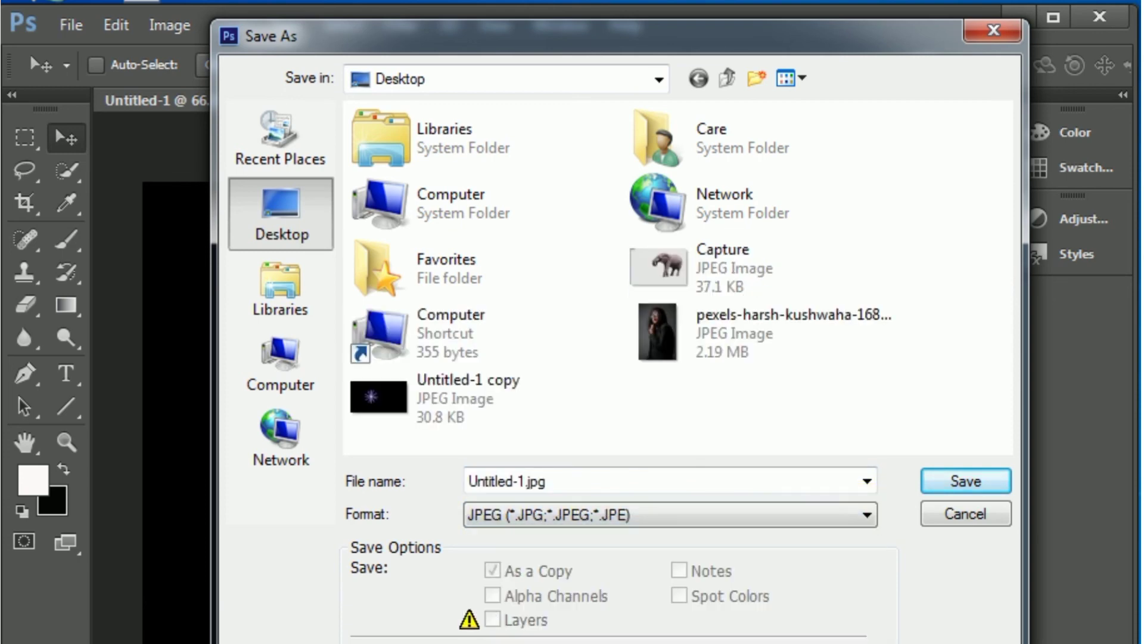
pyautogui.click(945, 478)
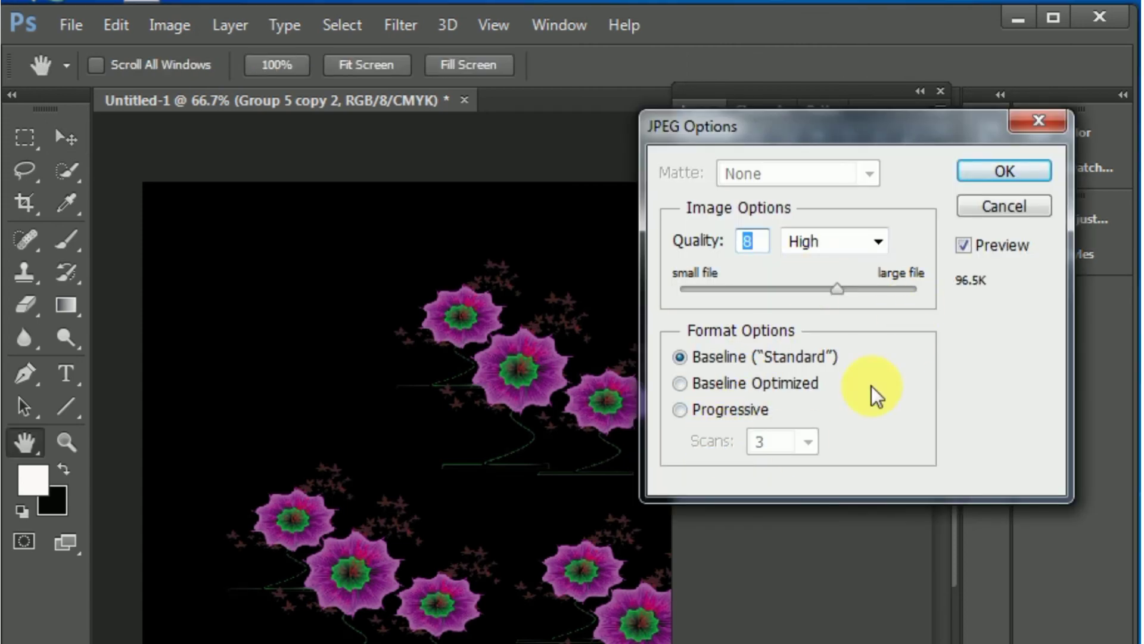
pyautogui.click(997, 171)
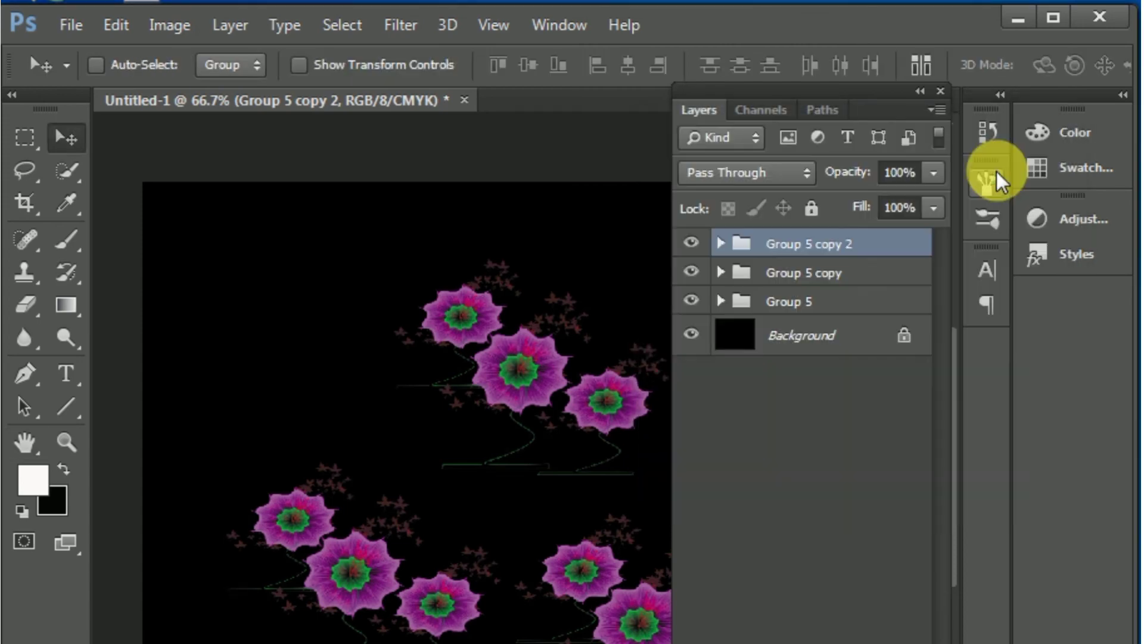